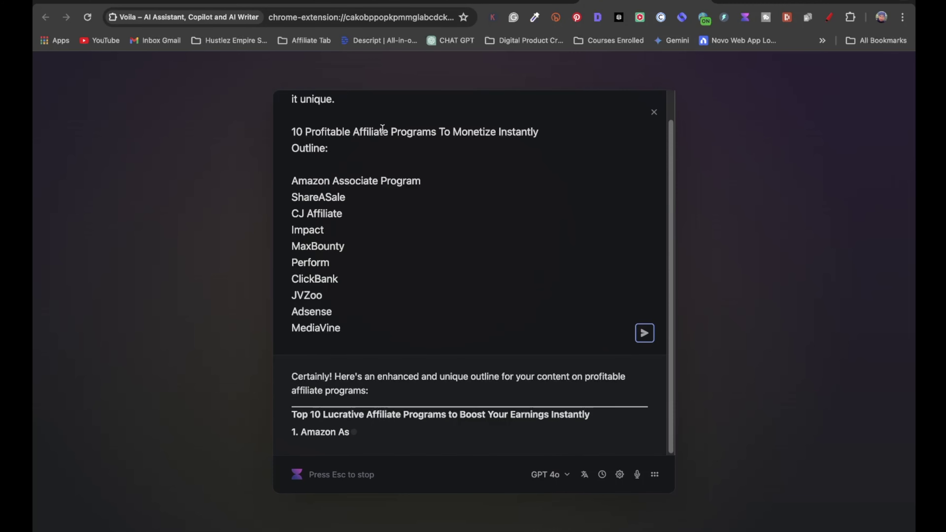
Step: Ask the AI for 5 more affiliate programs that can be included in the PLR ebook
scroll(455, 158, "up", 5)
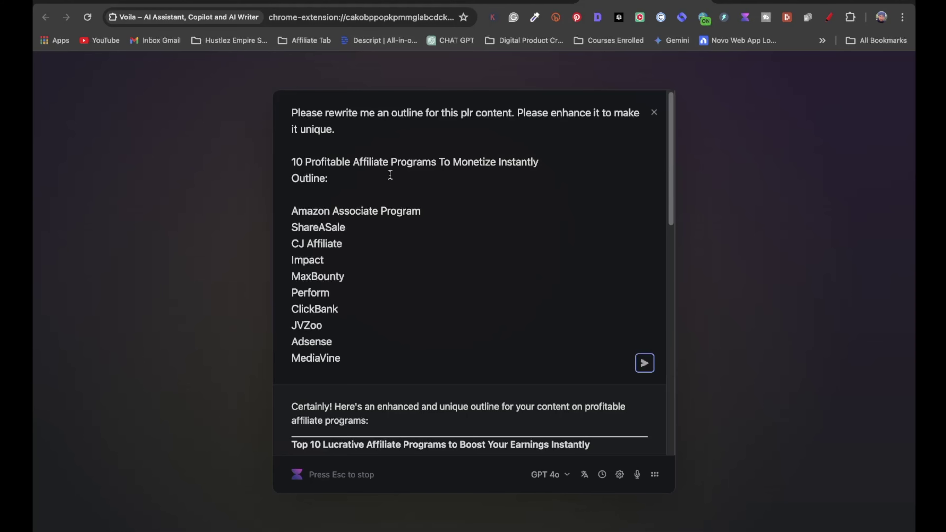
scroll(428, 335, "down", 15)
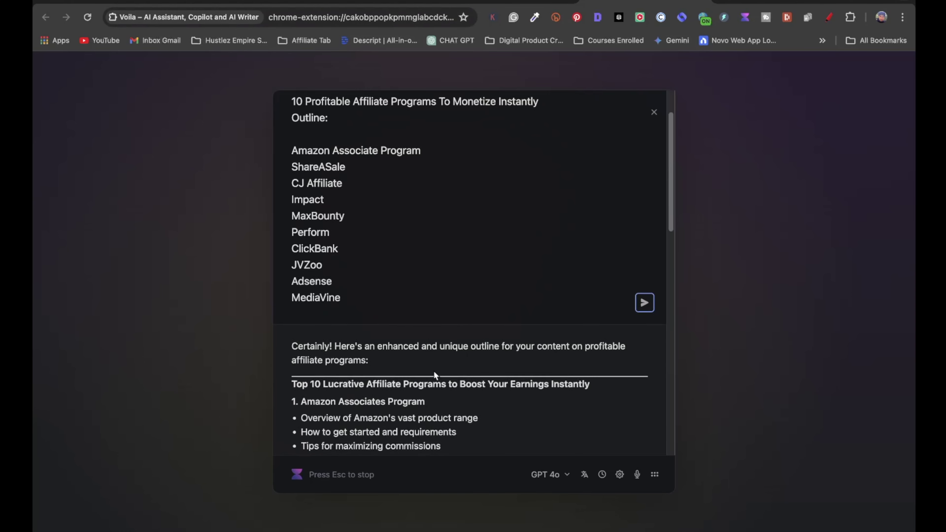
scroll(397, 312, "up", 12)
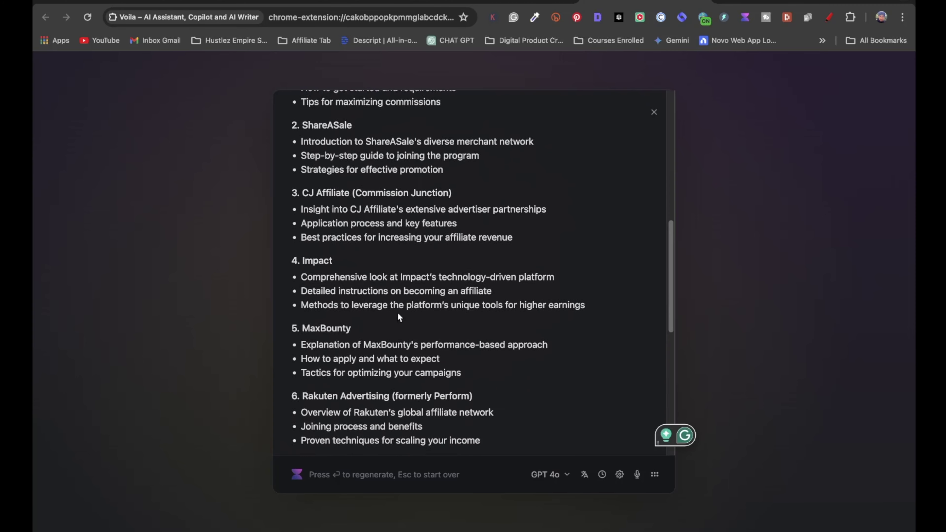
scroll(397, 297, "up", 3)
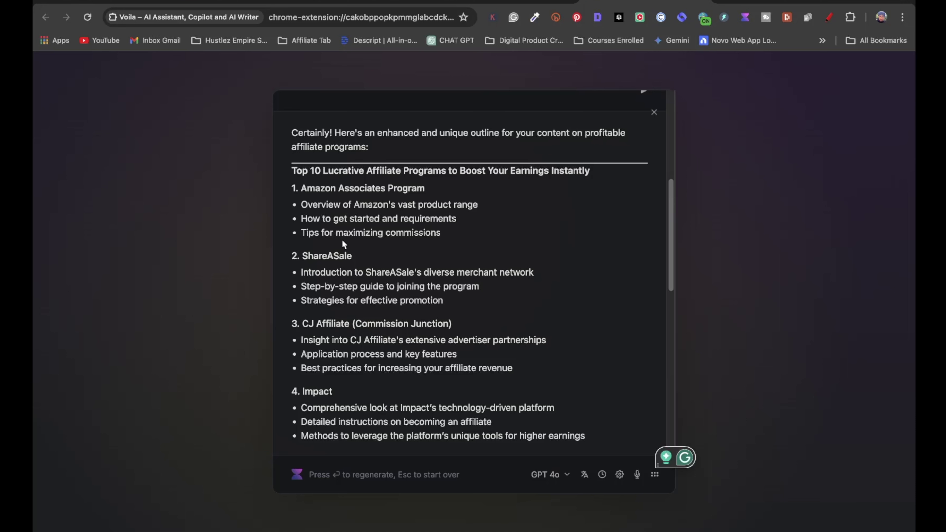
scroll(425, 349, "down", 10)
scroll(412, 387, "down", 5)
left_click(330, 429)
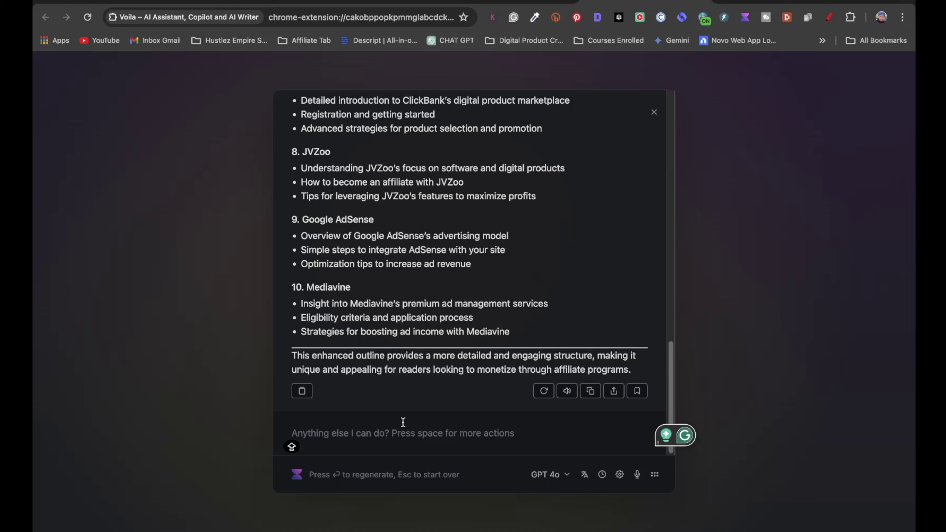
type("please give me 5 more affi")
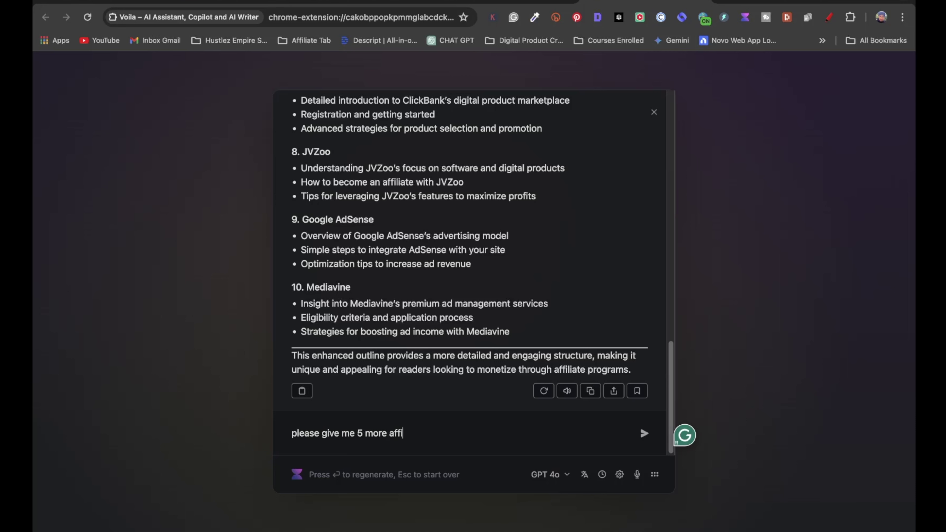
type("liate programs I can include in this plr ebook")
key("Return")
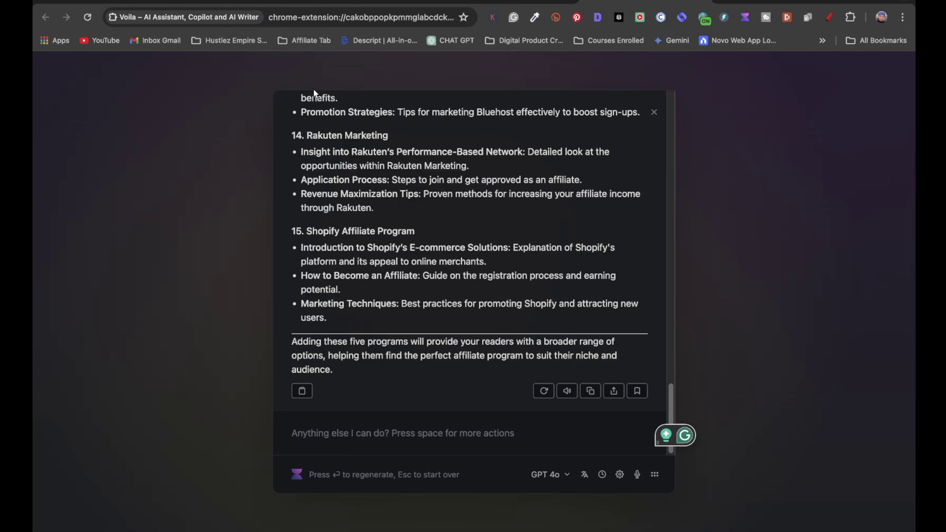
Step: Copy the "1. Amazon Associates Program" section with its three bullet points from the rewritten outline
scroll(358, 173, "up", 3)
scroll(357, 199, "up", 15)
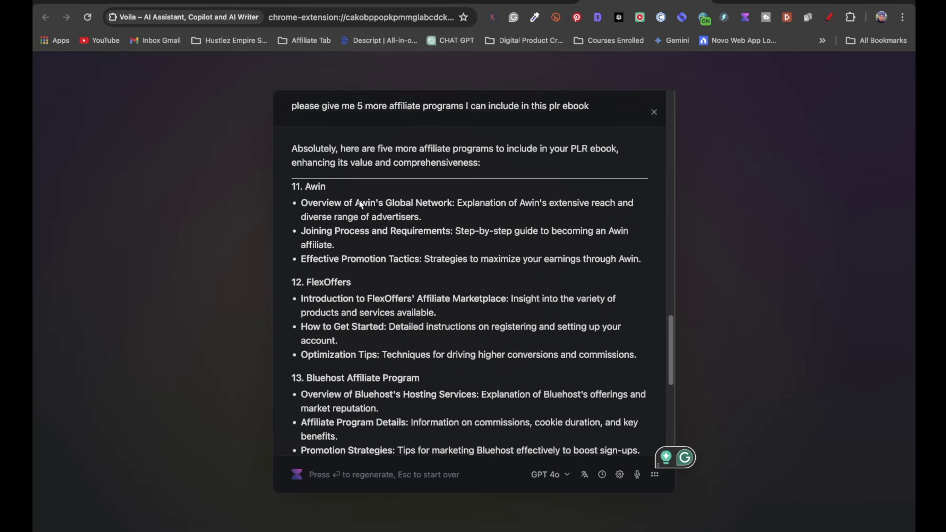
scroll(359, 200, "up", 10)
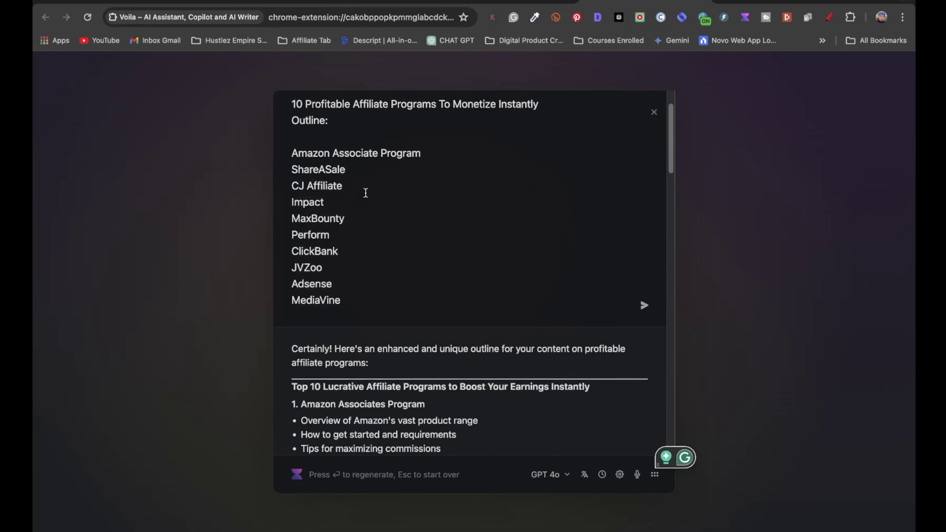
scroll(366, 223, "down", 6)
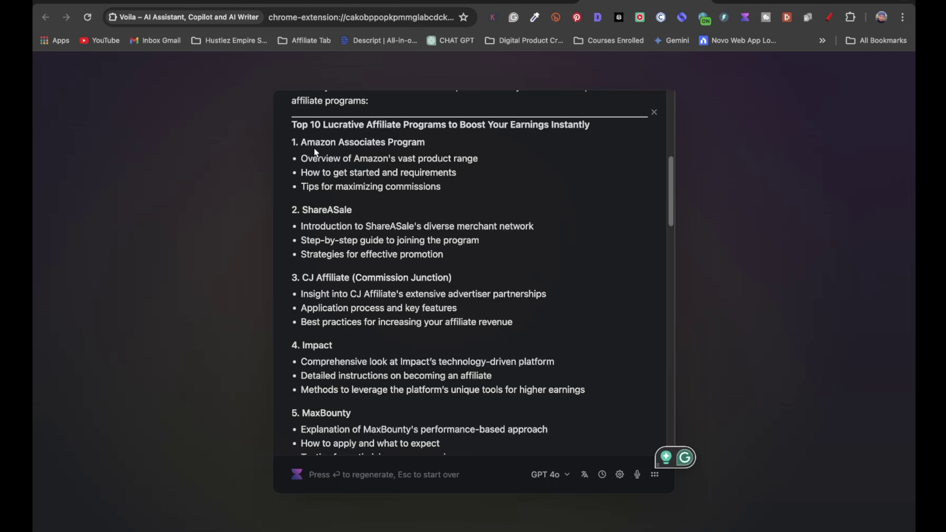
scroll(419, 349, "down", 1)
scroll(417, 374, "up", 5)
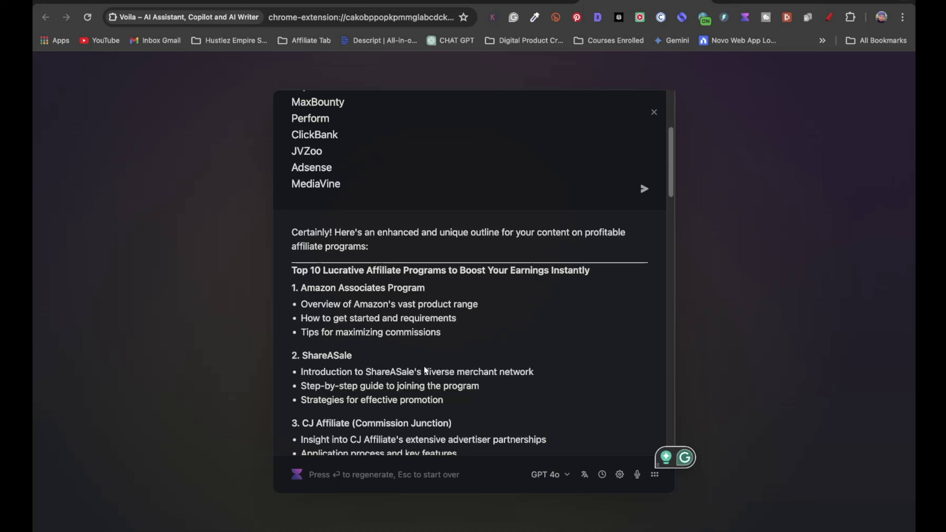
left_click_drag(455, 335, 290, 295)
key("super+c")
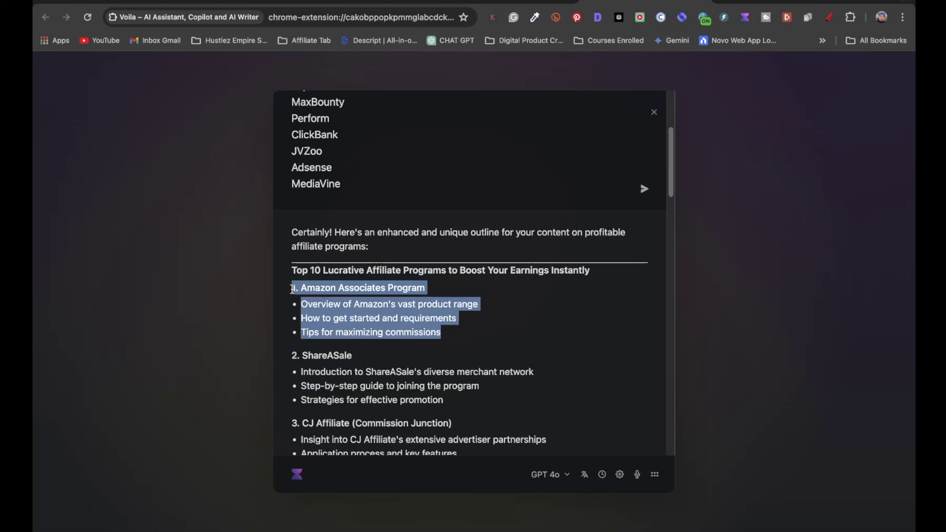
Step: Ask the AI to "please expand on:" followed by the copied Amazon Associates Program section
scroll(521, 376, "down", 20)
left_click(343, 433)
type("please ")
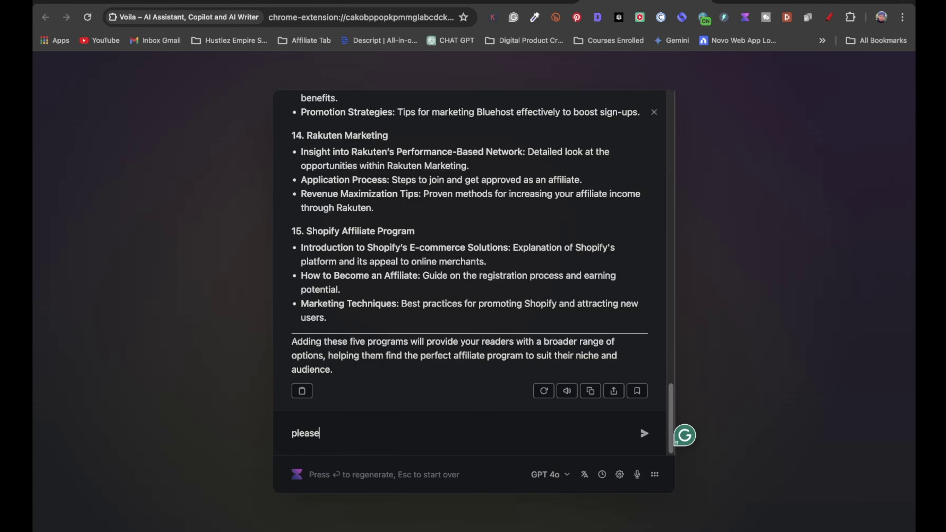
type("expand on:")
key("super+v")
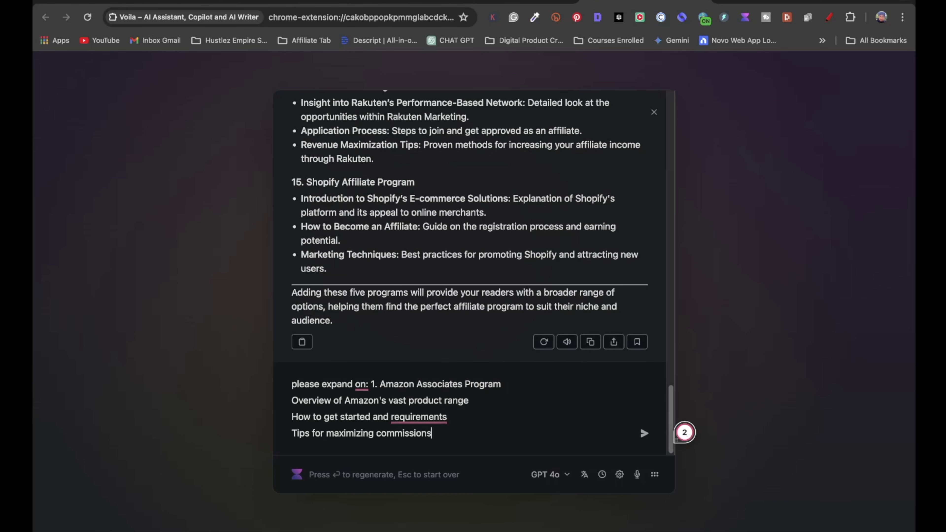
key("Return")
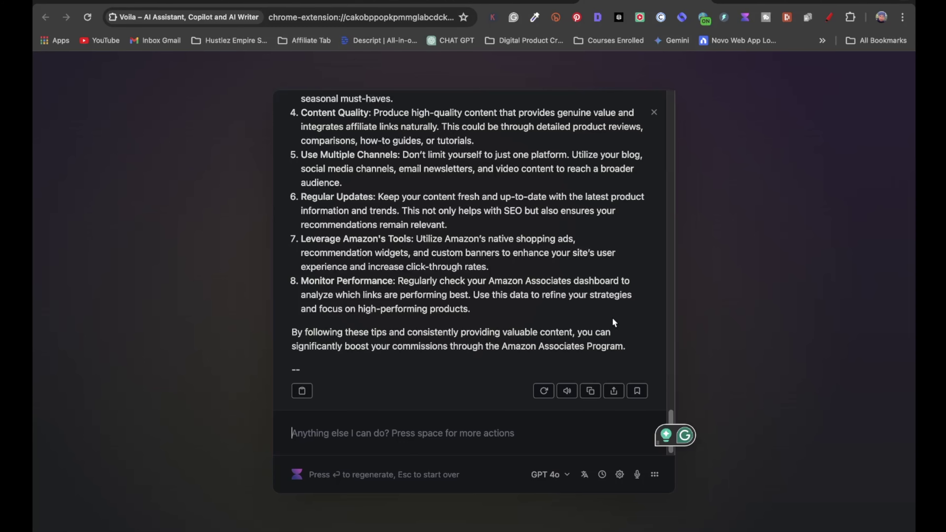
Step: Select and copy the expanded Amazon Associates text from its numbered heading through the closing paragraph about boosting commissions
scroll(633, 324, "up", 10)
scroll(562, 304, "up", 1)
scroll(549, 307, "down", 3)
scroll(542, 309, "up", 12)
scroll(539, 309, "down", 5)
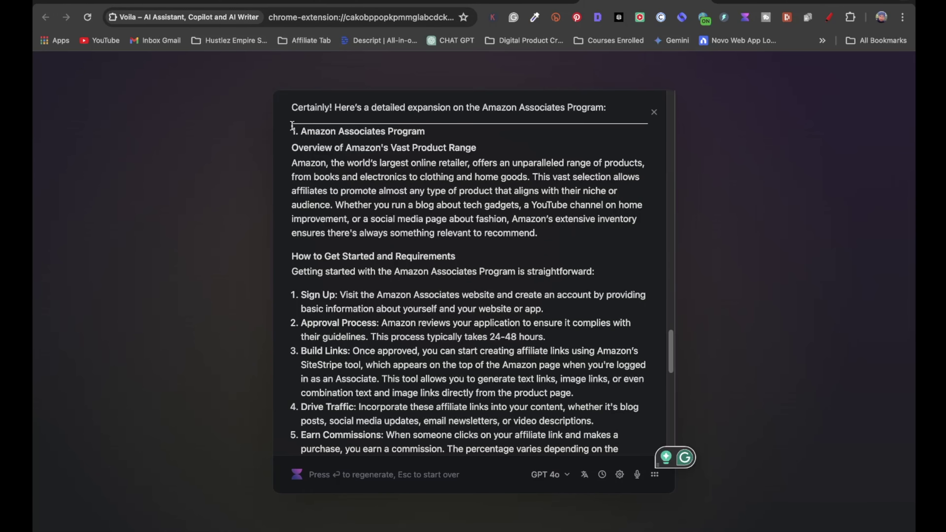
left_click_drag(291, 131, 478, 359)
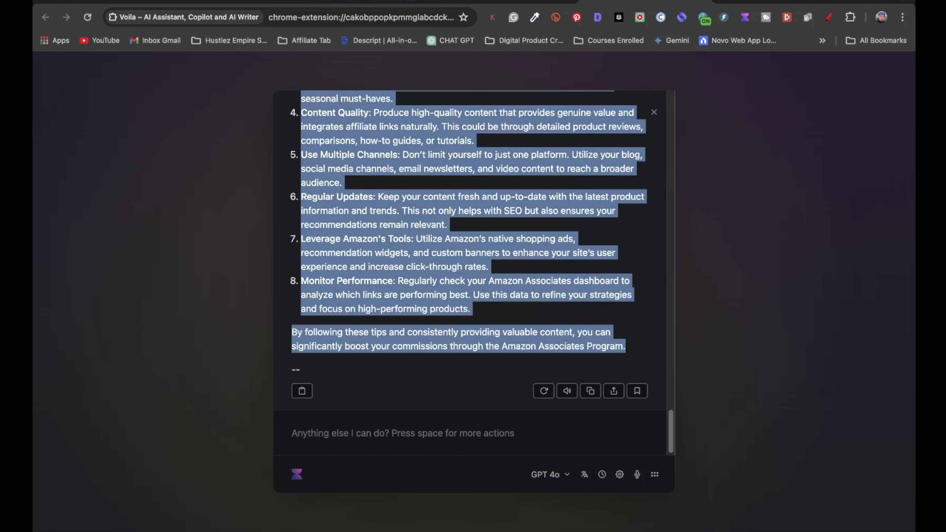
Step: Switch to Google Docs, create a blank document and paste the expanded Amazon Associates text into it
left_click(224, 2)
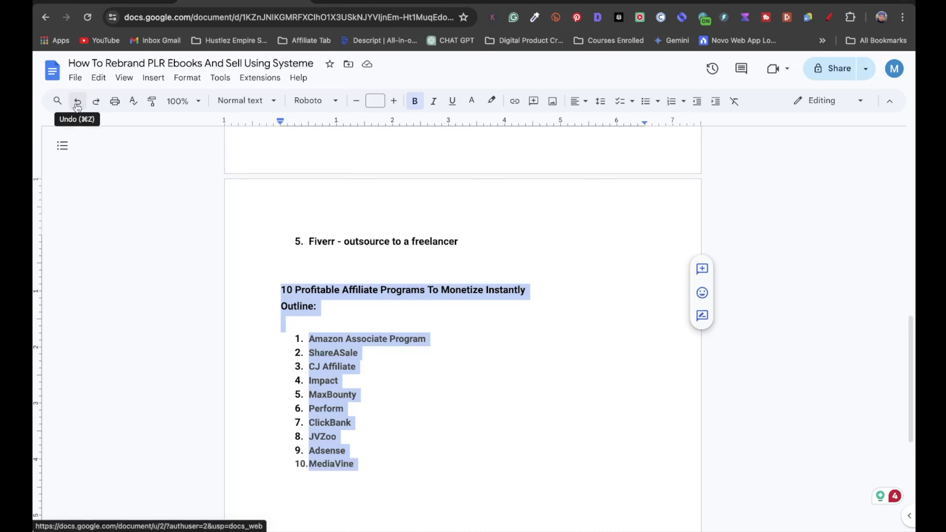
left_click(54, 75)
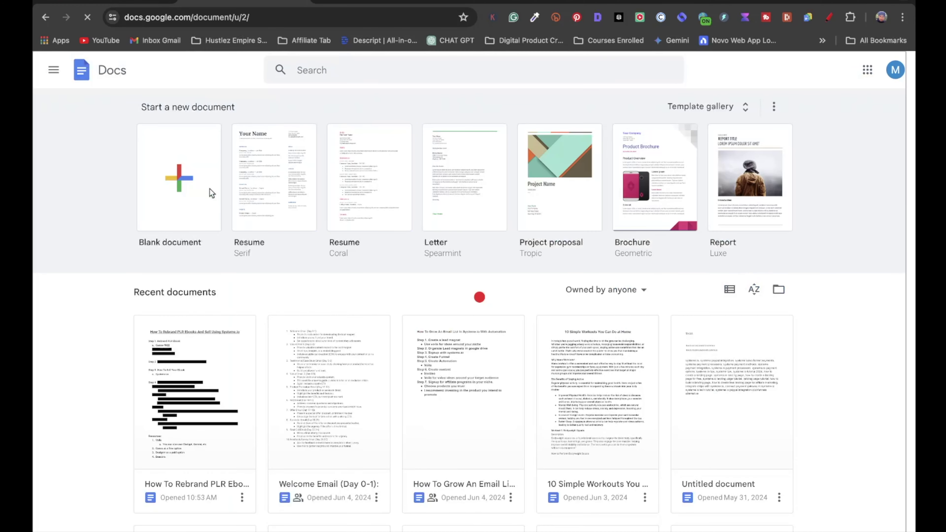
left_click(211, 190)
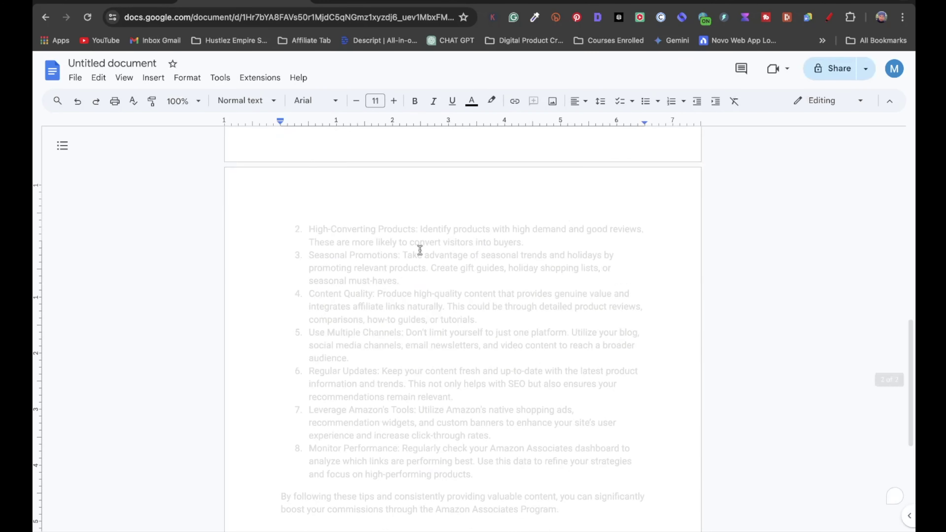
Step: Set the text color of the entire pasted Amazon Associates content to black
scroll(420, 250, "down", 5)
scroll(559, 410, "down", 1)
left_click(590, 428)
left_click_drag(590, 428, 262, 149)
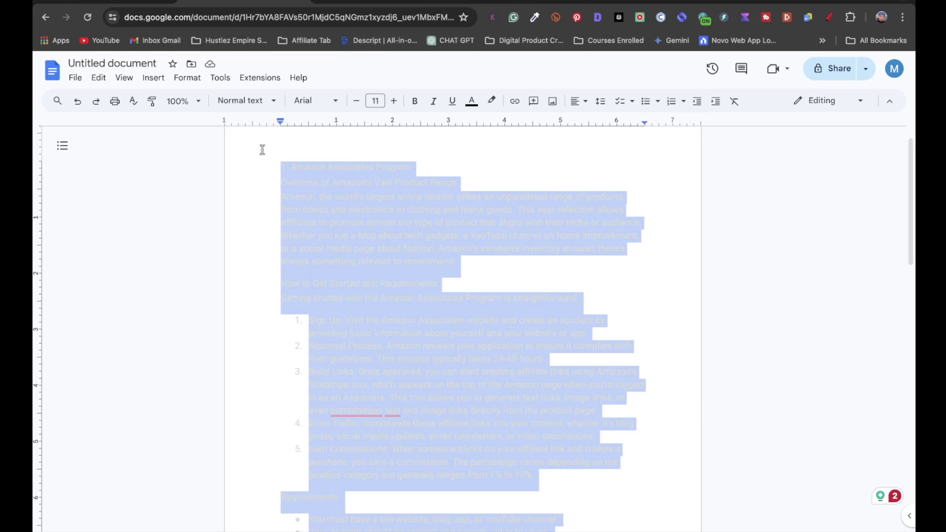
left_click(472, 103)
left_click(476, 123)
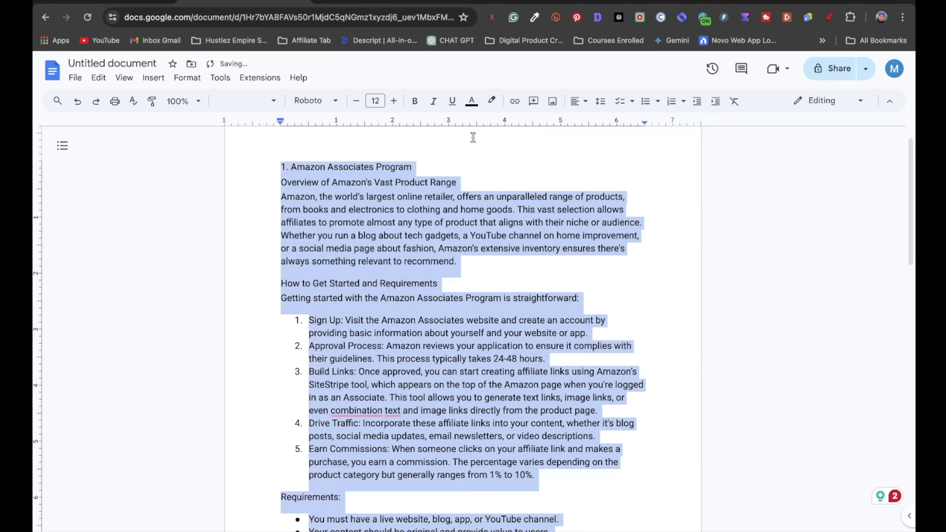
left_click(466, 167)
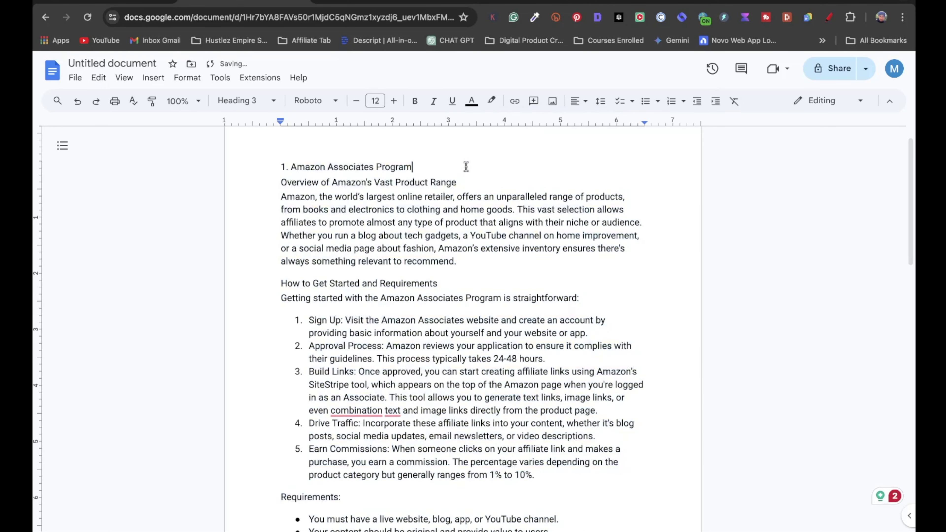
Step: Make the headings "1. Amazon Associates Program" and "How to Get Started and Requirements" bold
triple_click(424, 166)
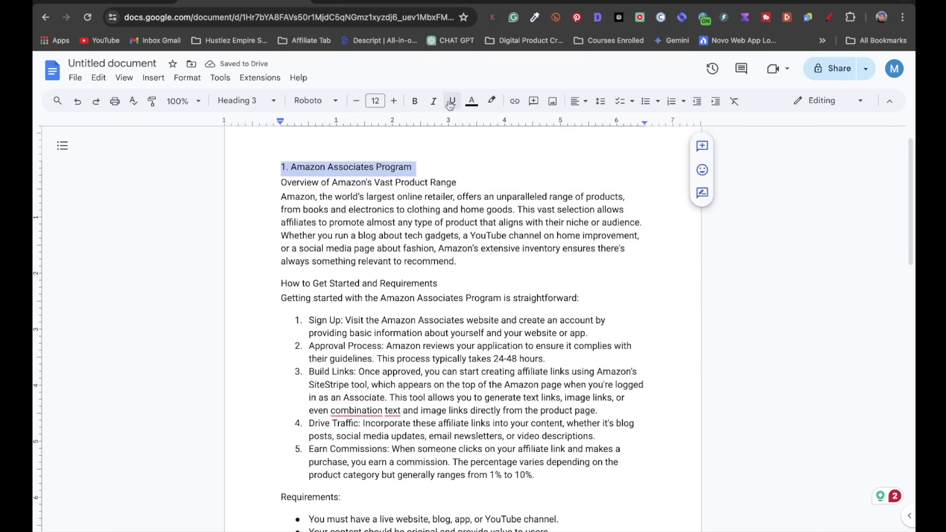
left_click(415, 105)
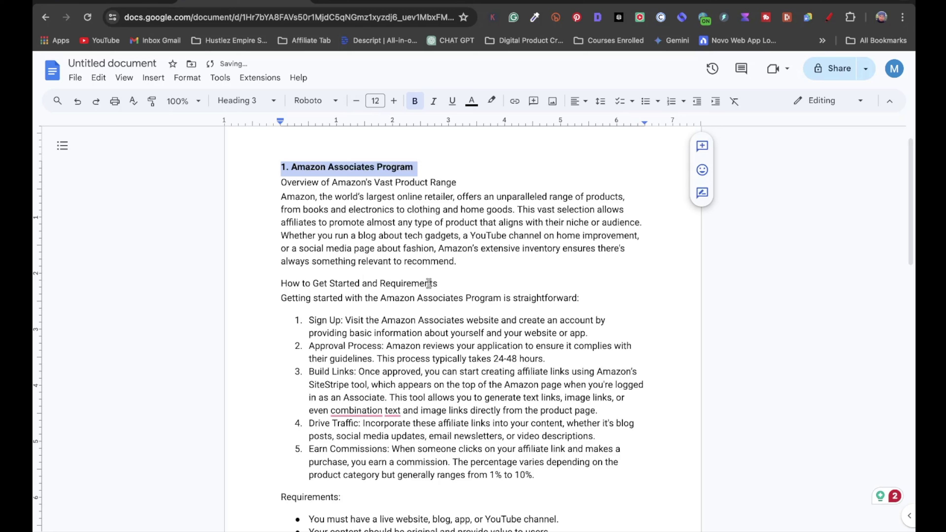
double_click(439, 285)
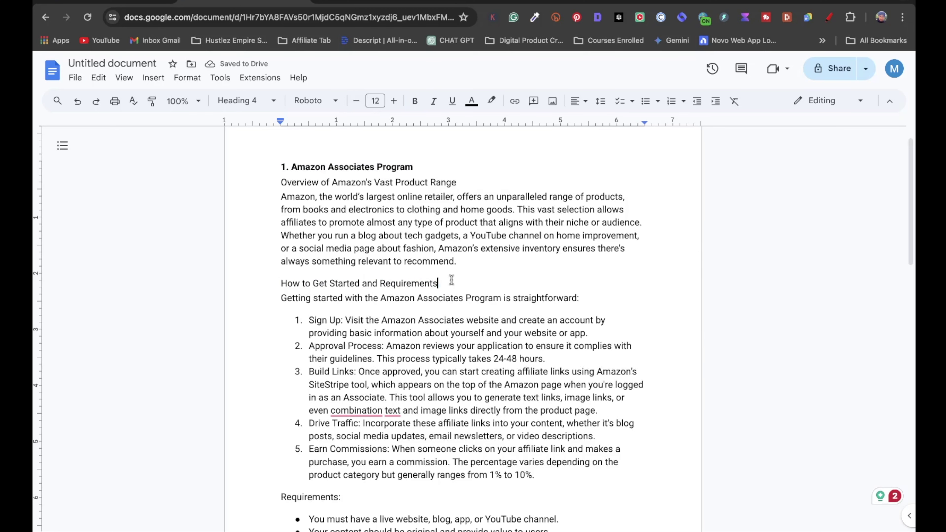
key("ctrl+b")
double_click(471, 271)
Step: Insert blank lines above the "1. Amazon Associates Program" heading at the start of the document
left_click(282, 167)
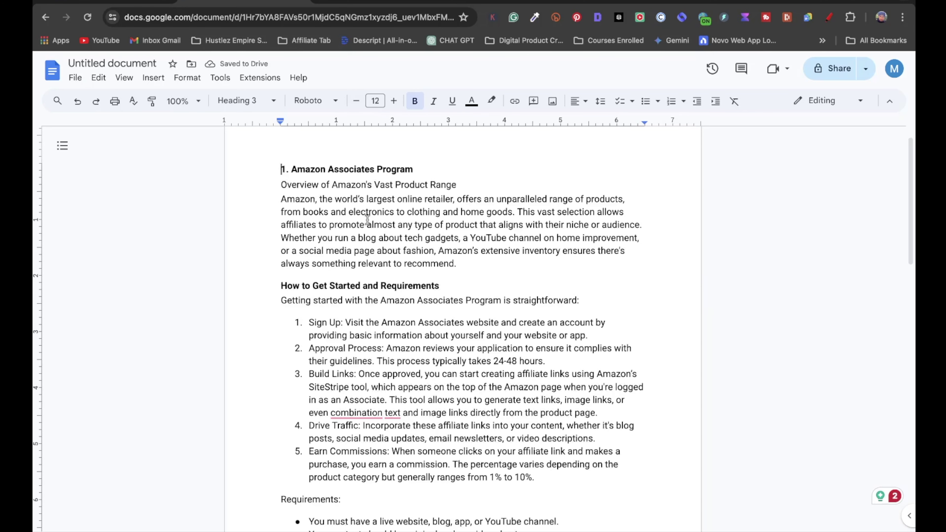
key("Return")
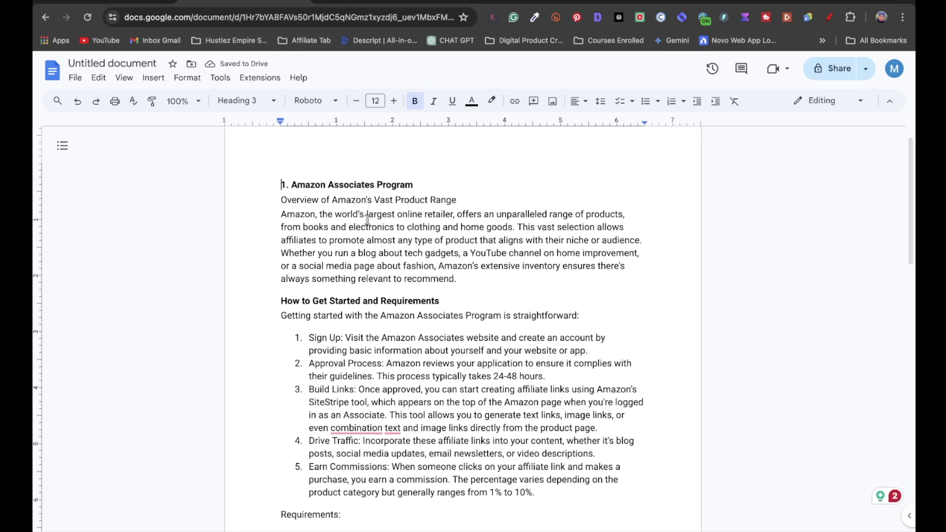
key("Up")
key("Return")
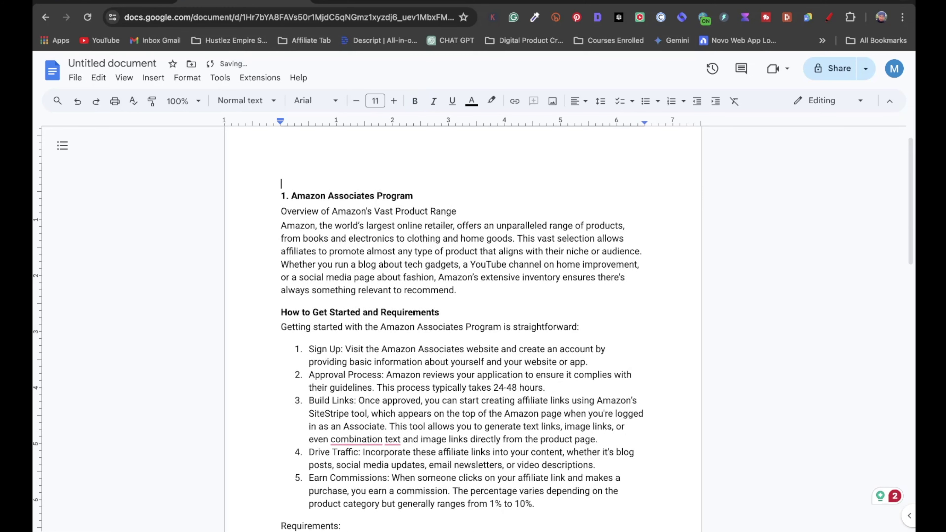
key("Up")
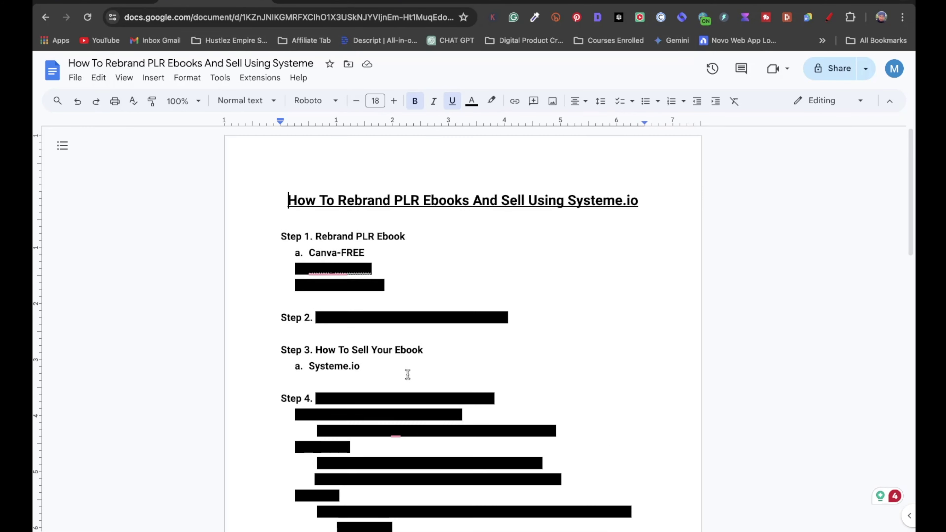
Step: Copy the title "10 Profitable Affiliate Programs To Monetize Instantly" from the PLR outline document to the top of the new document
scroll(406, 387, "down", 15)
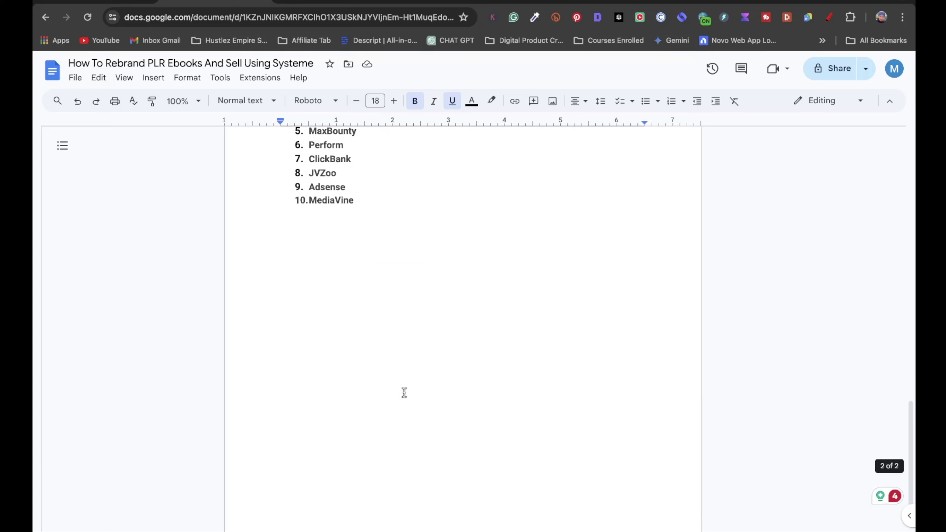
scroll(404, 392, "up", 5)
left_click(557, 311)
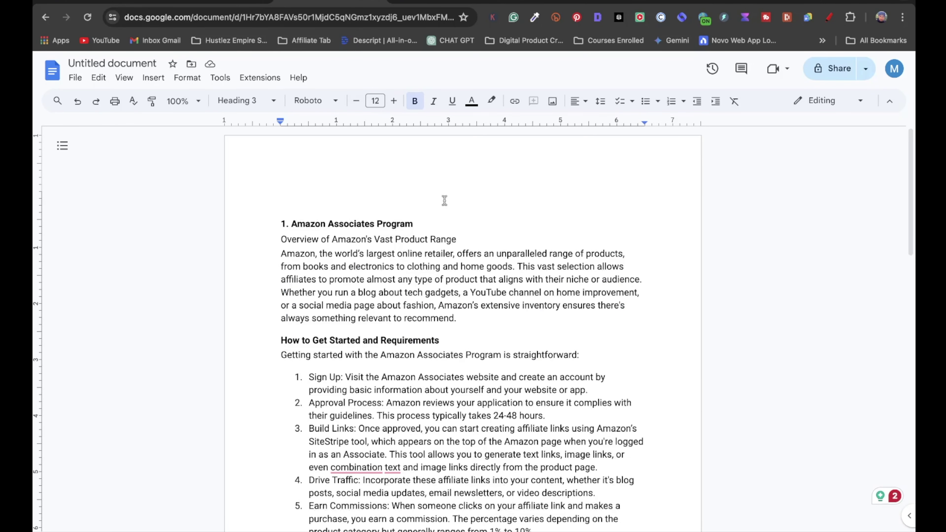
type("10 Profitable Affiliate Programs To Monetize Instantly")
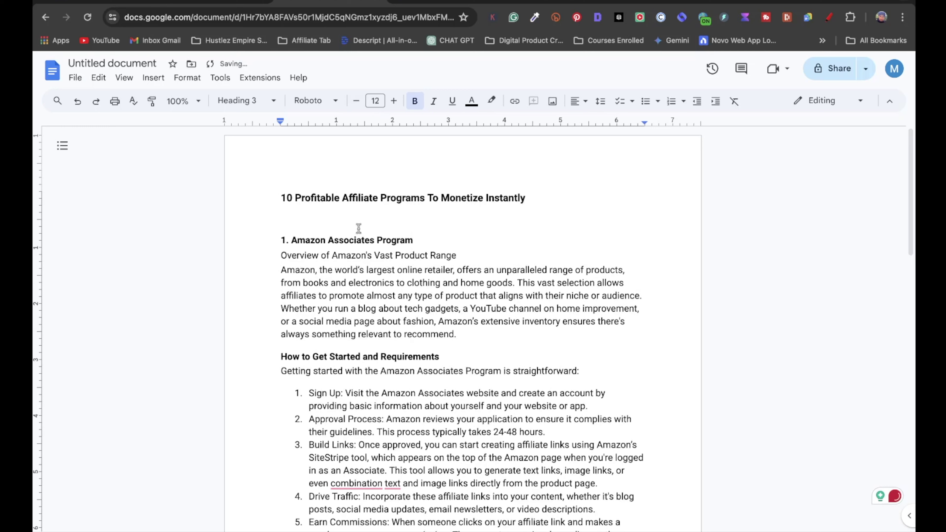
Step: Change the number in the document title to 15 and switch back to the Voila AI chat
left_click(293, 199)
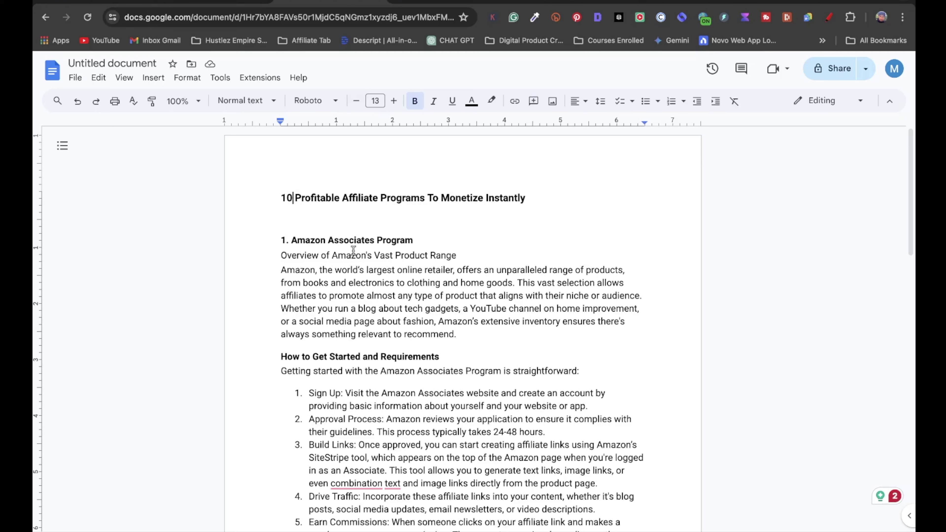
key("BackSpace")
type("5")
left_click(657, 1)
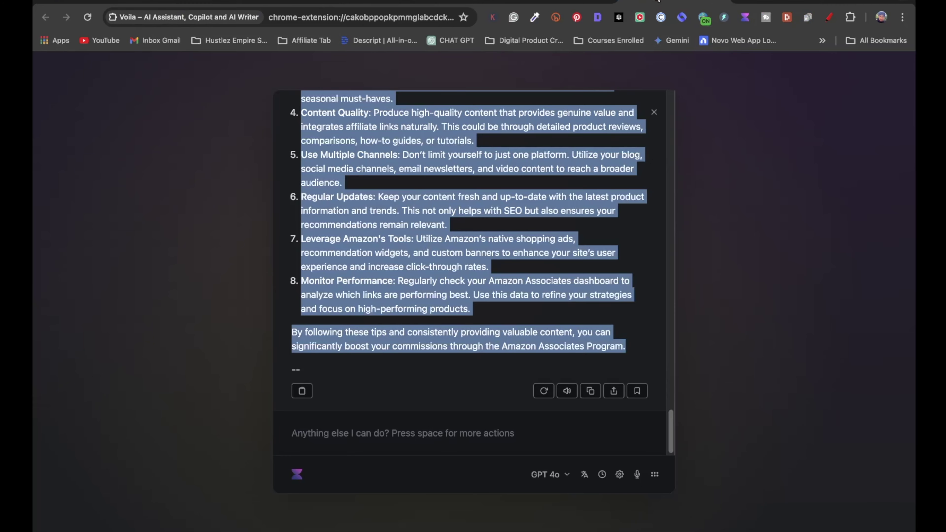
Step: Ask Voila AI to "please give 5 title recommendations for this plr ebook"
left_click(396, 423)
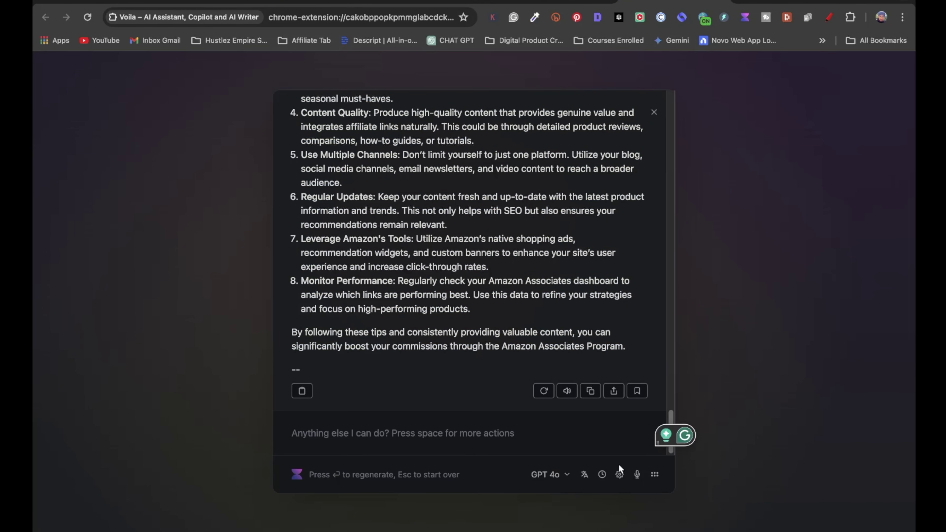
type("please give 5 title recommendations for this plr ebo")
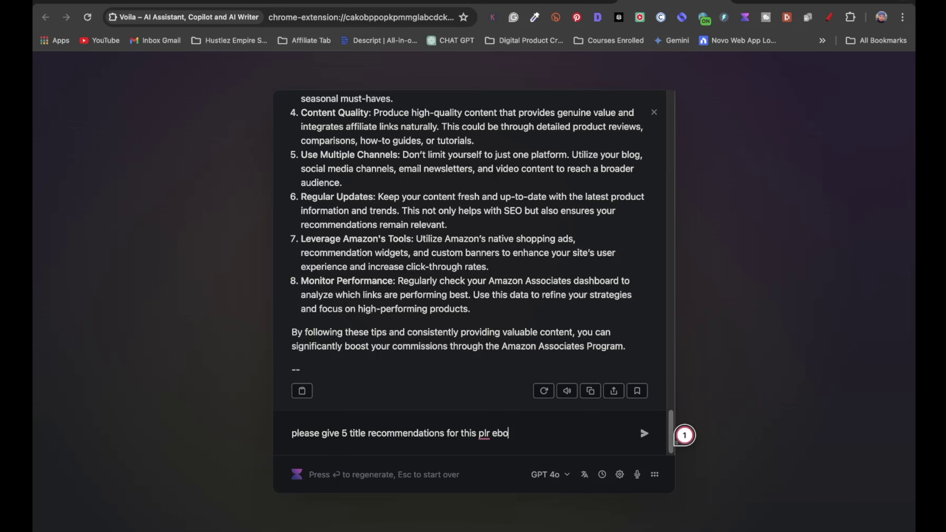
type("ok")
key("Return")
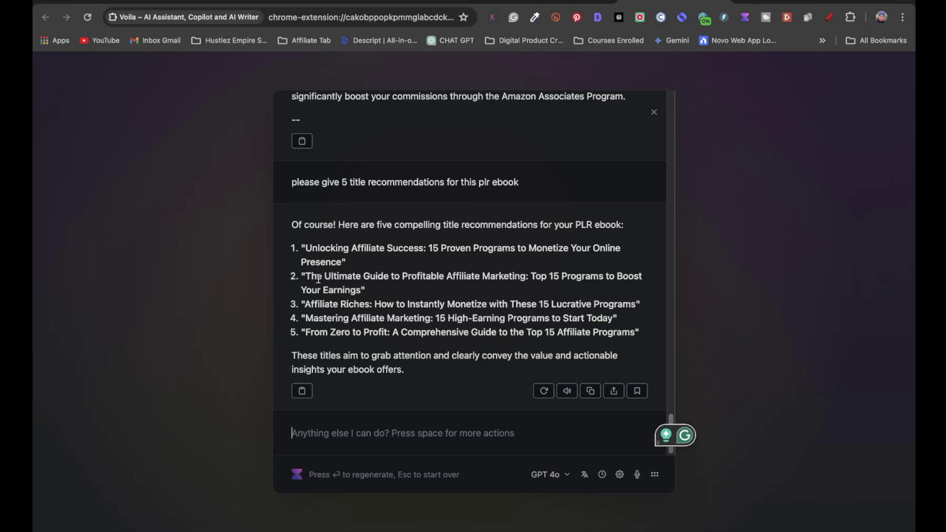
Step: Replace the document title with the suggested "The Ultimate Guide to Profitable Affiliate Marketing: Top 15 Programs to Boost Your Earnings" from the Voila answer
left_click_drag(396, 287, 292, 280)
key("ctrl+c")
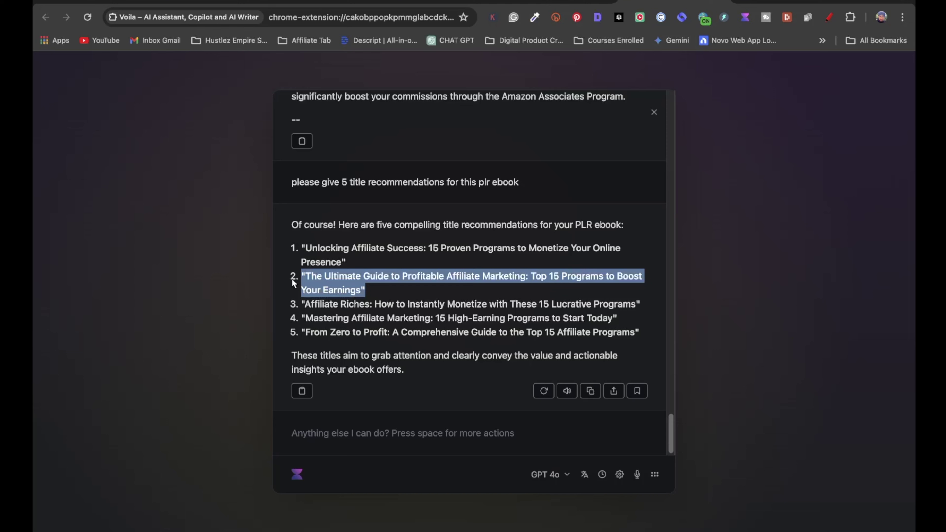
left_click(323, 3)
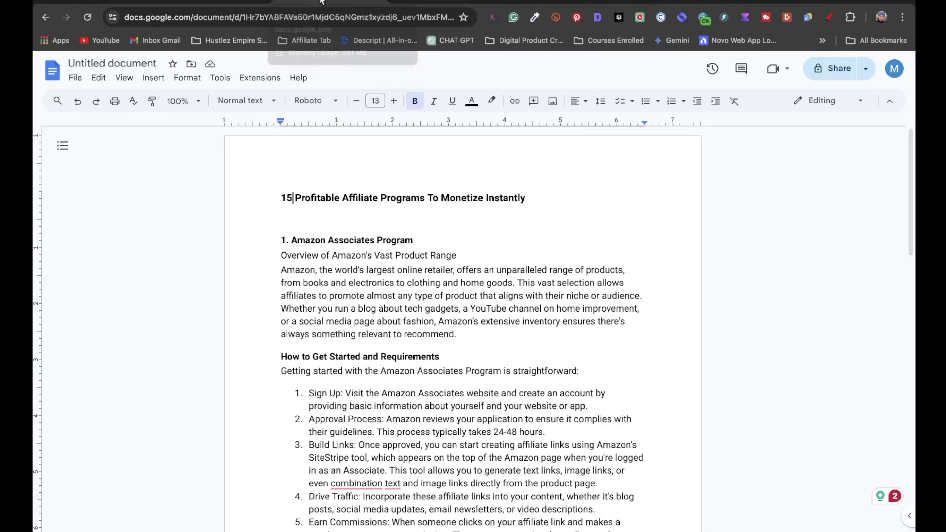
left_click(528, 194)
triple_click(529, 194)
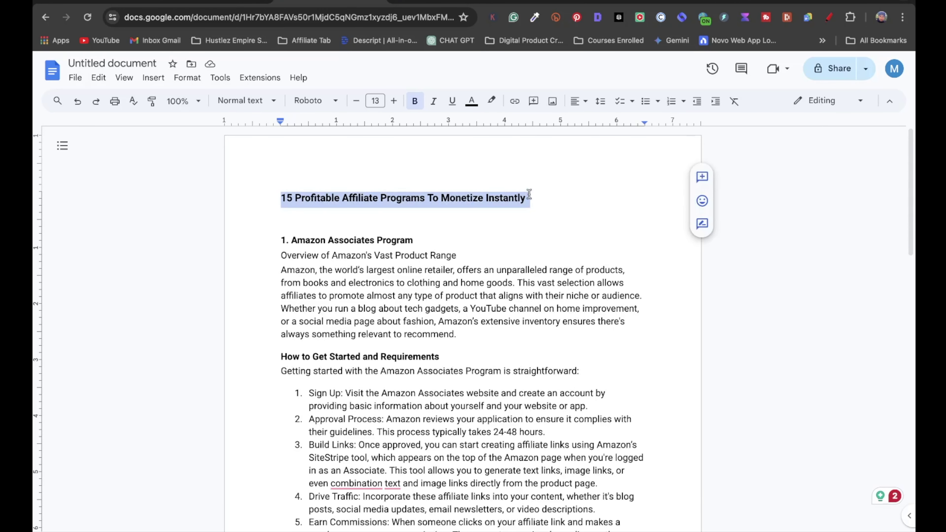
key("ctrl+v")
Step: Color the pasted title black and remove its list number and opening quotation mark
left_click_drag(469, 205, 286, 194)
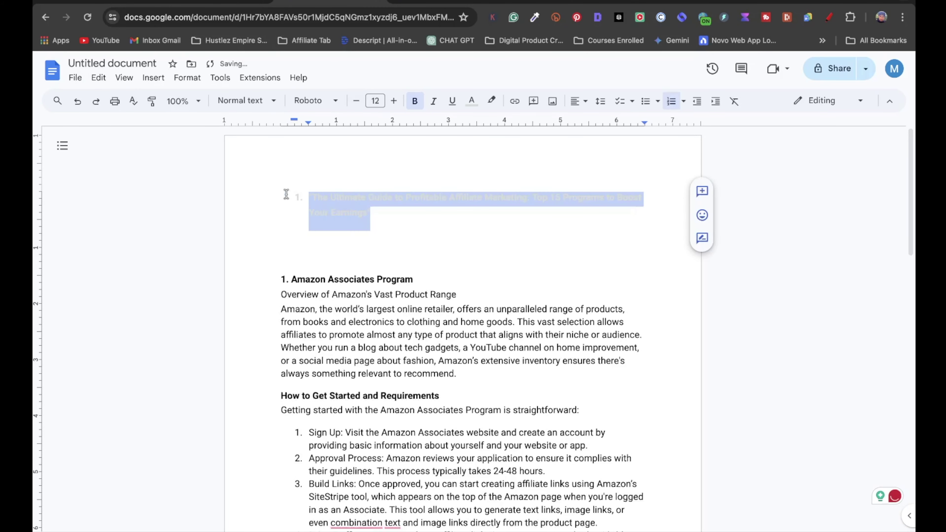
left_click(416, 102)
left_click(478, 107)
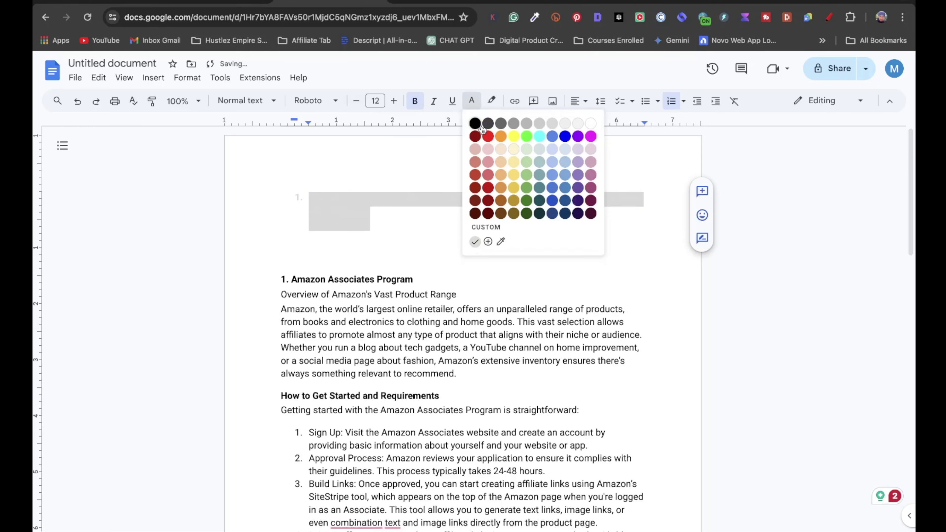
left_click(480, 127)
left_click(377, 215)
left_click(312, 197)
key("BackSpace")
key("BackSpace")
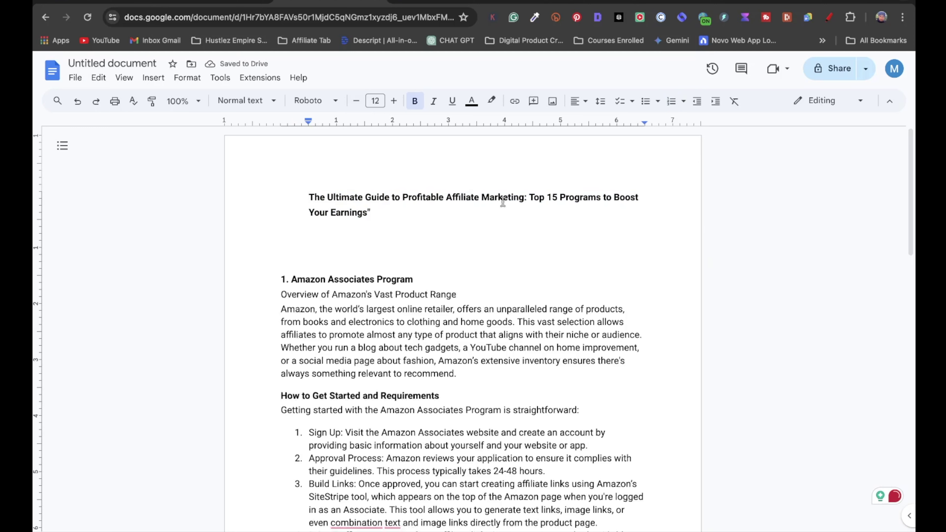
Step: Delete "The Ultimate Guide to Profitable Affiliate Marketing:" from the title so it starts with "Top 15"
left_click(528, 198)
key("BackSpace")
key("BackSpace")
key("BackSpace")
key("BackSpace")
key("BackSpace")
key("BackSpace")
key("BackSpace")
key("BackSpace")
key("BackSpace")
key("BackSpace")
key("BackSpace")
key("BackSpace")
key("BackSpace")
key("BackSpace")
key("BackSpace")
key("BackSpace")
key("BackSpace")
key("BackSpace")
key("BackSpace")
key("BackSpace")
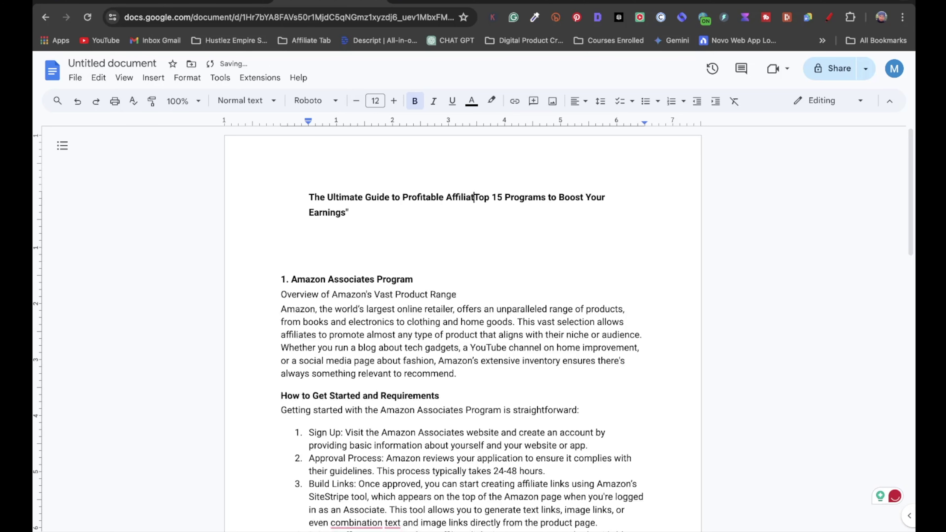
key("BackSpace")
Step: Insert the word "Affiliate" before "Programs" in the document title
key("Right")
key("Right")
key("Right")
key("Right")
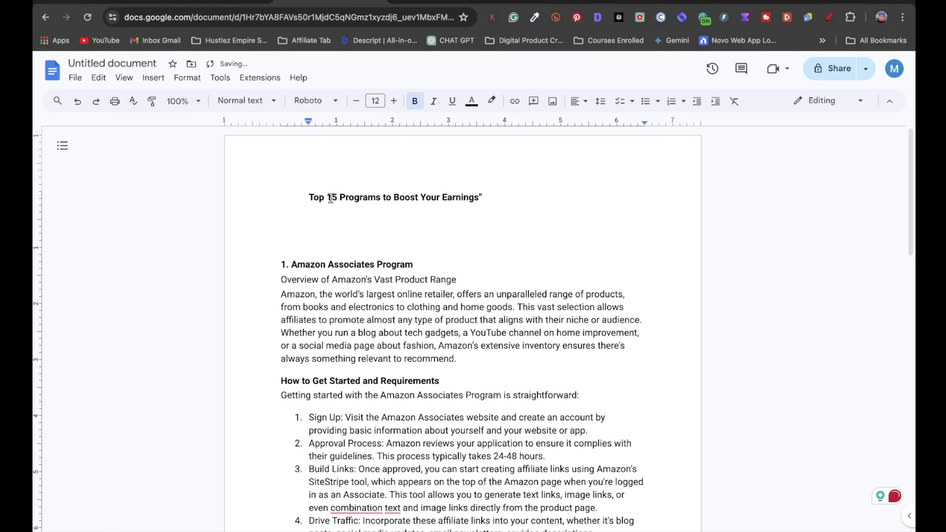
key("Right")
key("Right")
key("Right")
type("Affiliate")
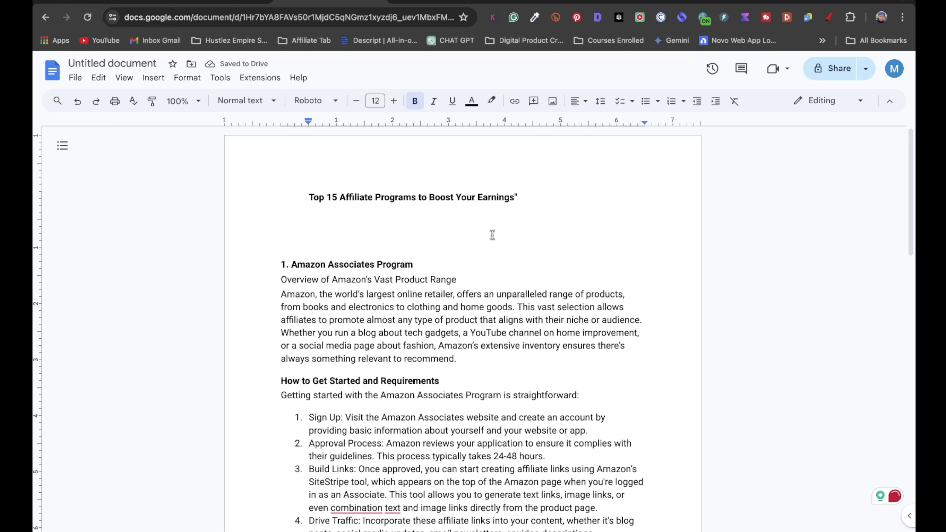
Step: Set the document title to font size 18 and center it
triple_click(547, 200)
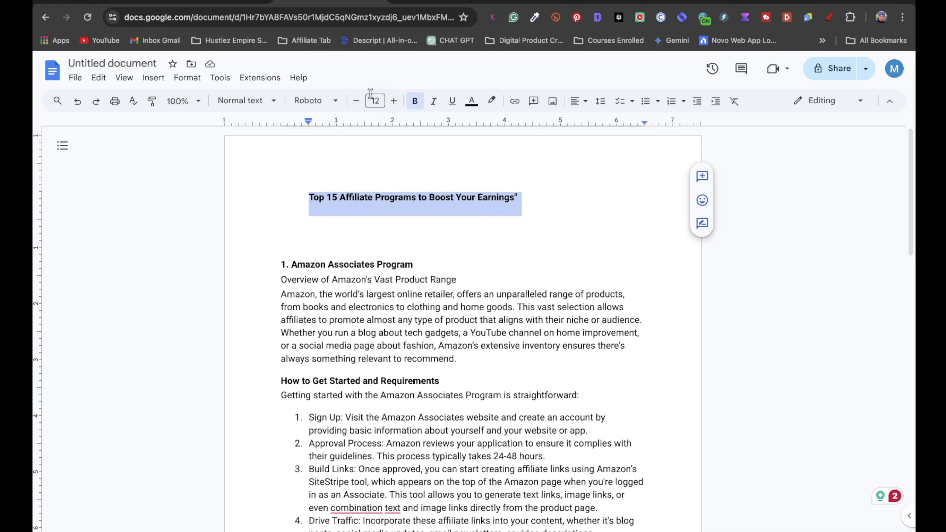
left_click(375, 101)
left_click(380, 235)
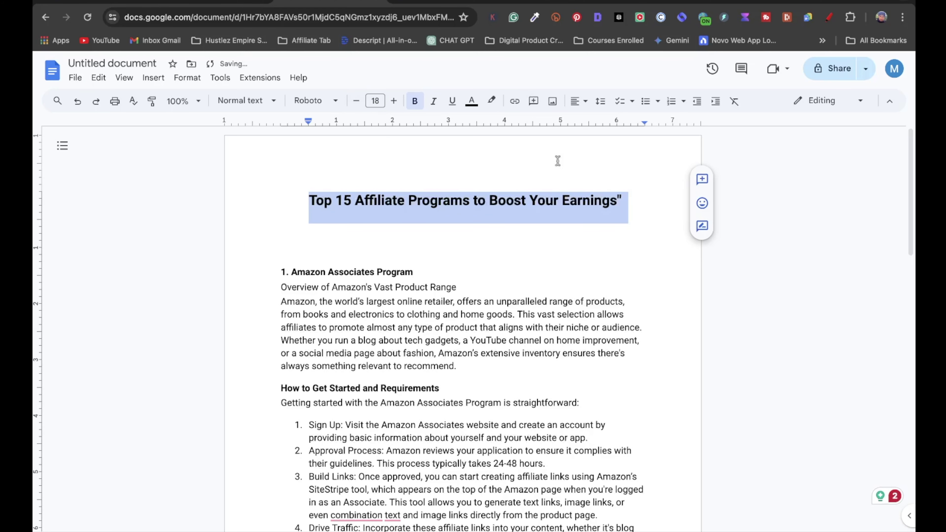
left_click(578, 103)
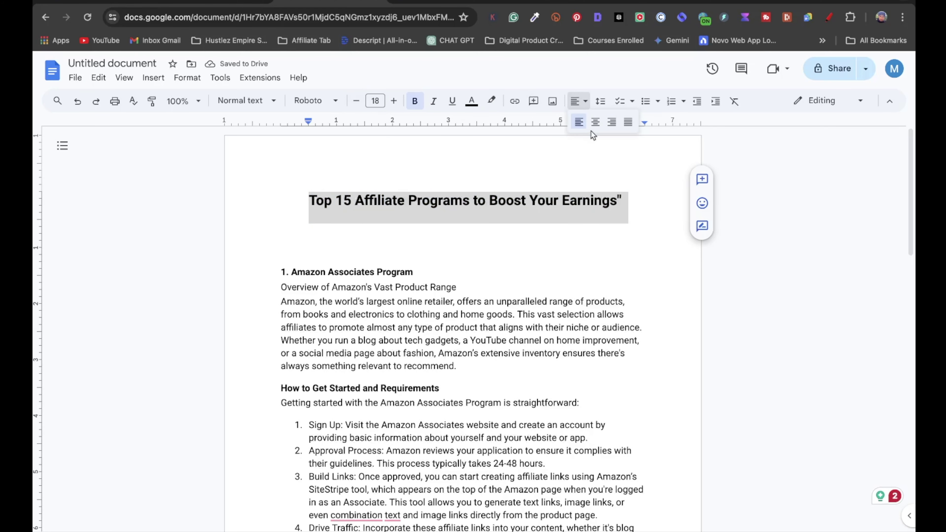
left_click(595, 126)
left_click(596, 243)
Step: Place the text cursor after the closing Amazon Associates paragraph at the document's end and switch to the Voila AI chat
scroll(464, 276, "down", 15)
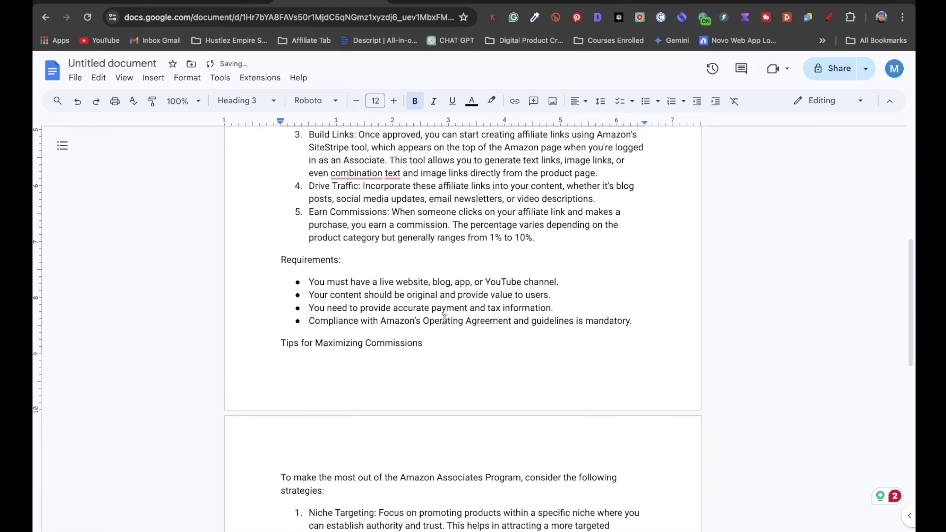
scroll(438, 335, "down", 5)
left_click(598, 325)
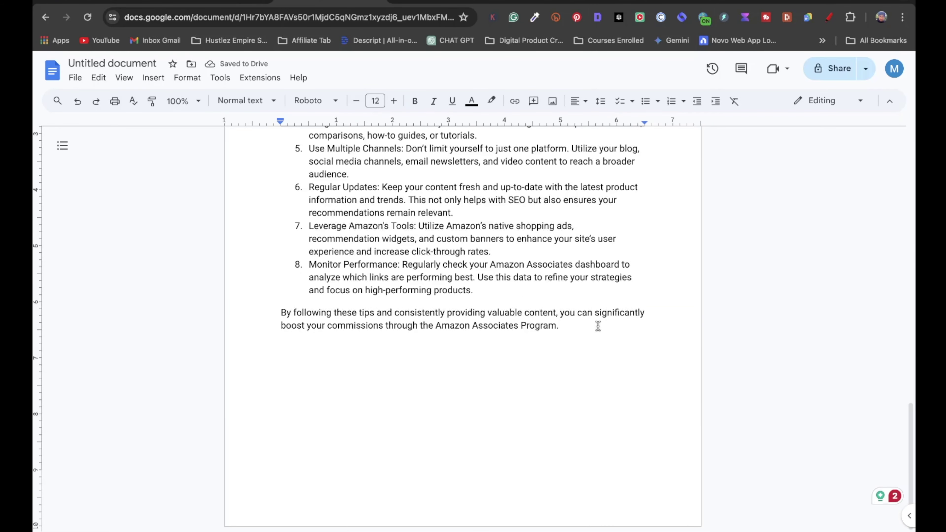
left_click(649, 3)
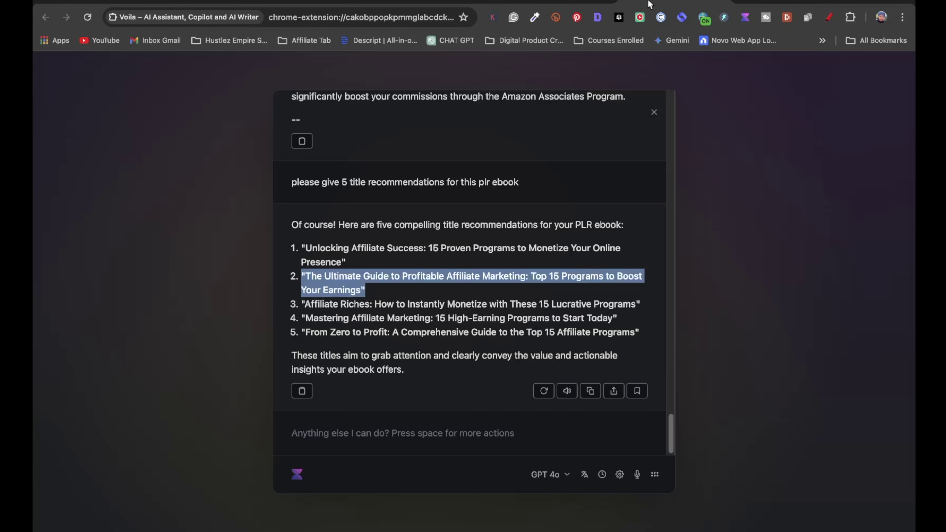
Step: Begin a new prompt with "please expand on:" and copy the "2. ShareASale" section with its three bullets from the earlier outline
left_click(317, 433)
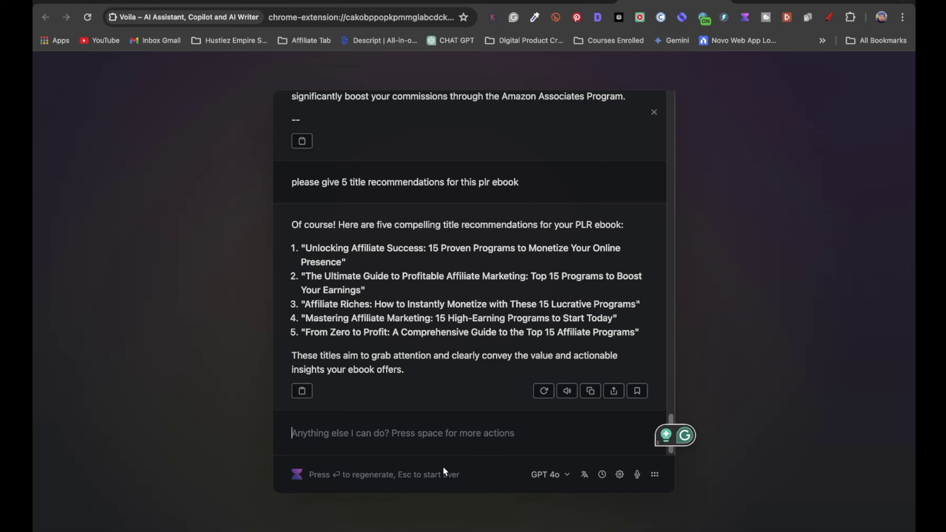
type("please")
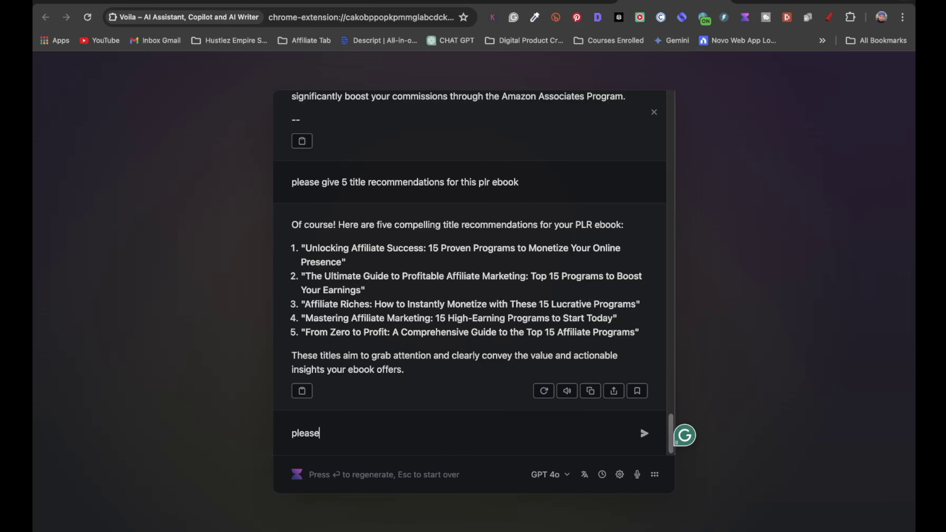
type(" expand on:")
scroll(511, 333, "up", 20)
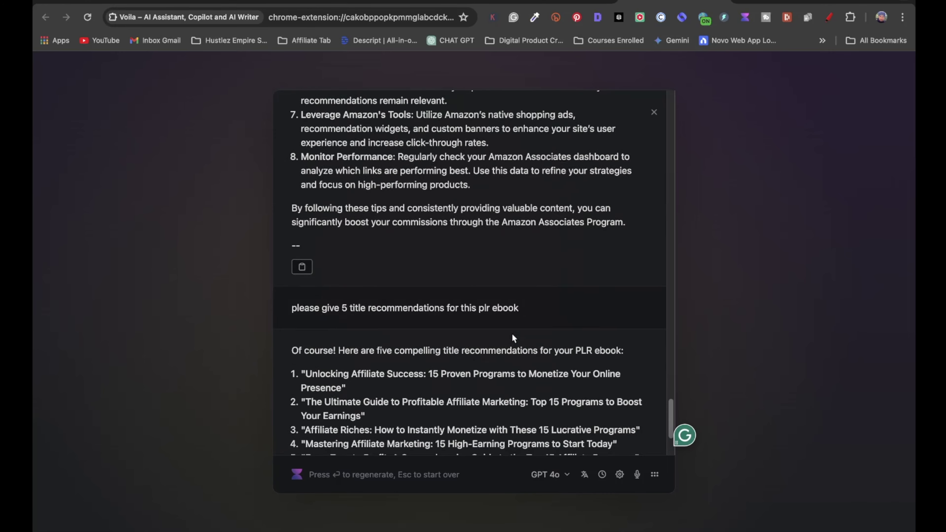
scroll(471, 292, "up", 20)
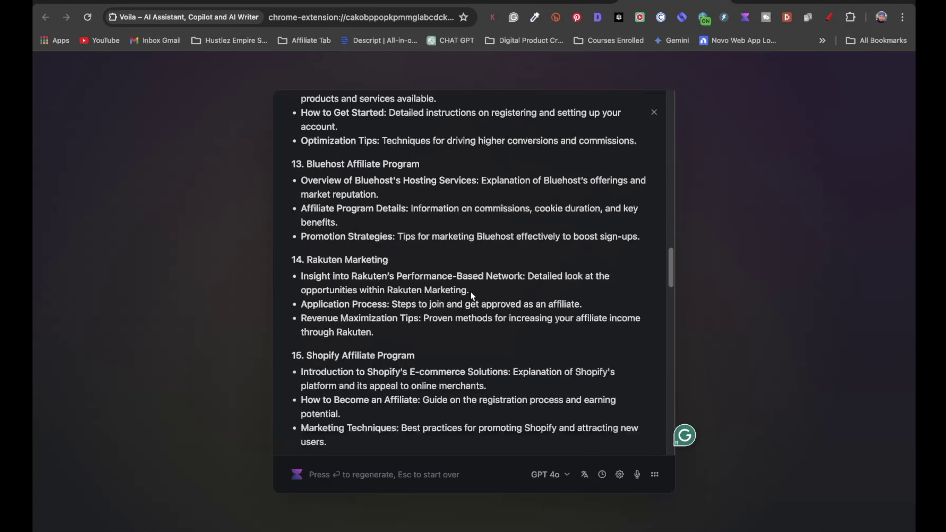
scroll(466, 288, "up", 5)
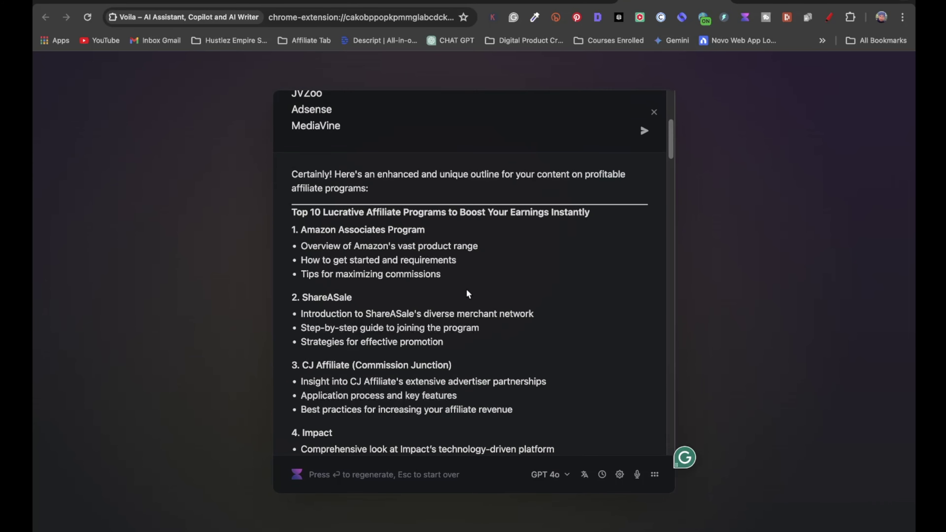
left_click_drag(444, 321, 291, 275)
key("super+c")
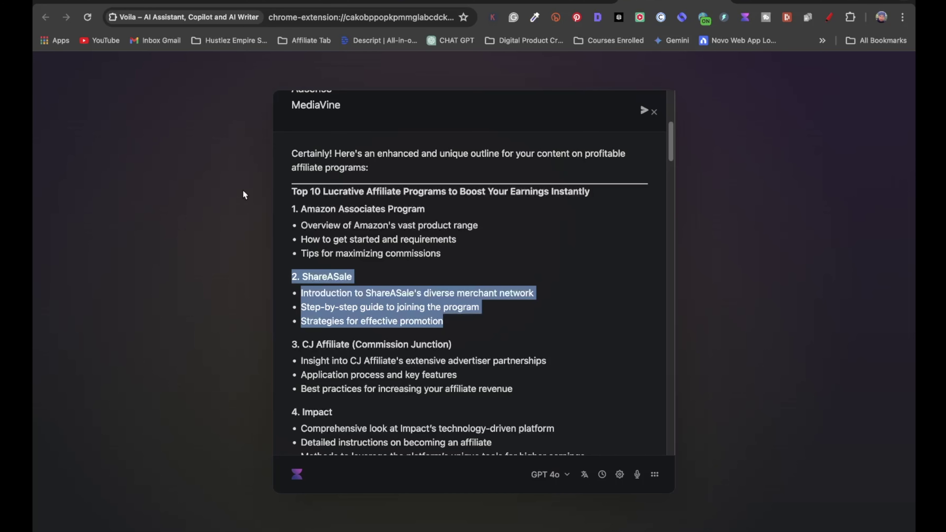
Step: Add the copied ShareASale outline to the "please expand on:" prompt and send it
scroll(521, 410, "down", 6)
scroll(385, 242, "up", 3)
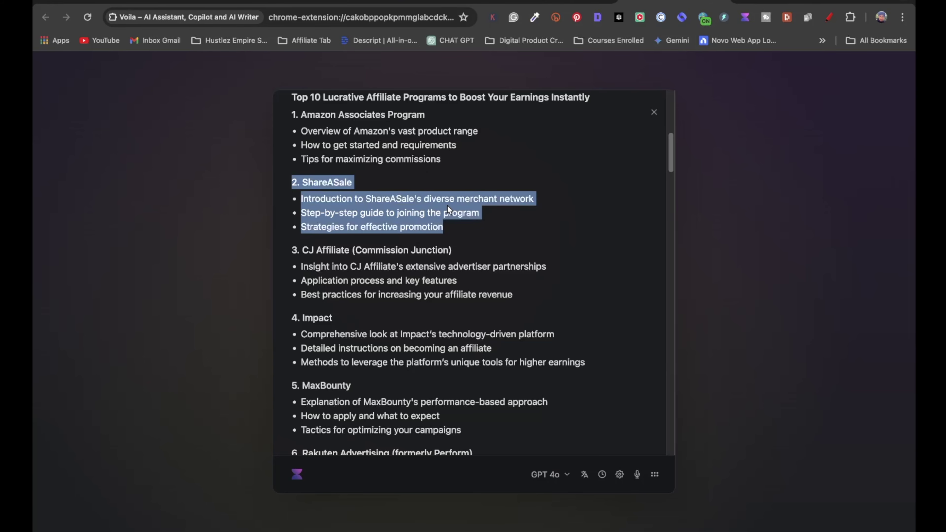
scroll(492, 363, "down", 20)
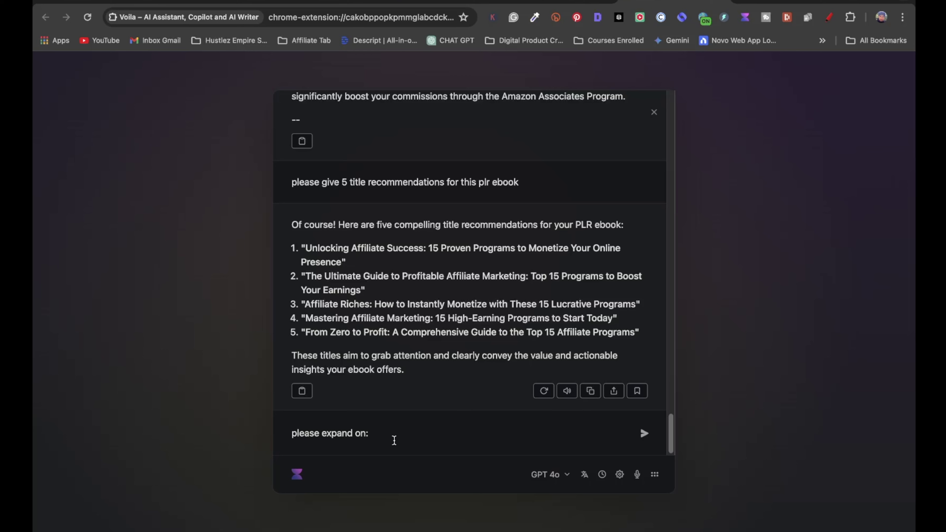
left_click(394, 440)
key("super+v")
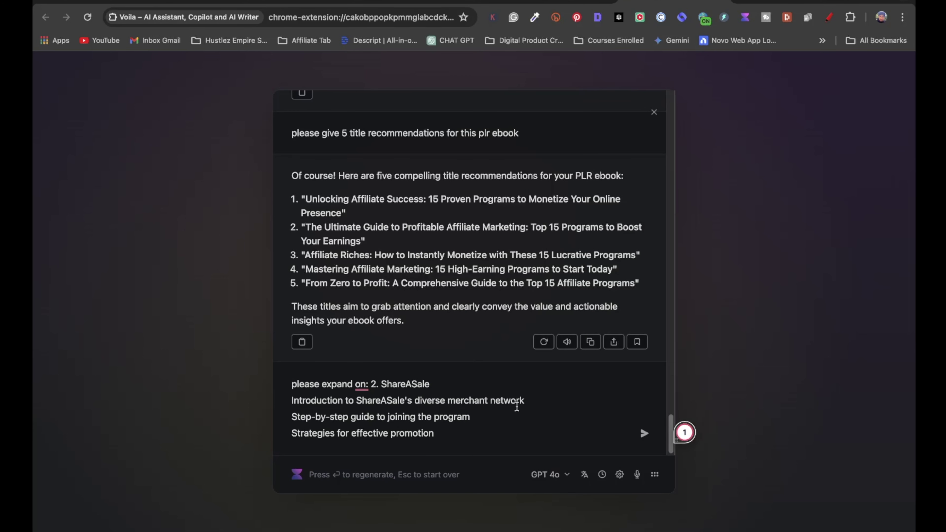
left_click(643, 433)
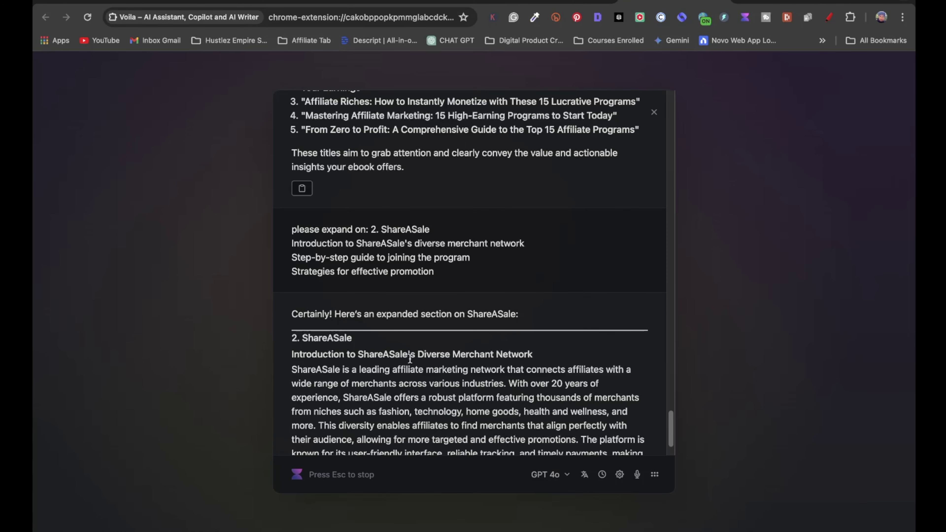
Step: Copy the expanded "2. ShareASale" section from the Voila answer to the end of the Google Docs document
left_click_drag(492, 334, 277, 159)
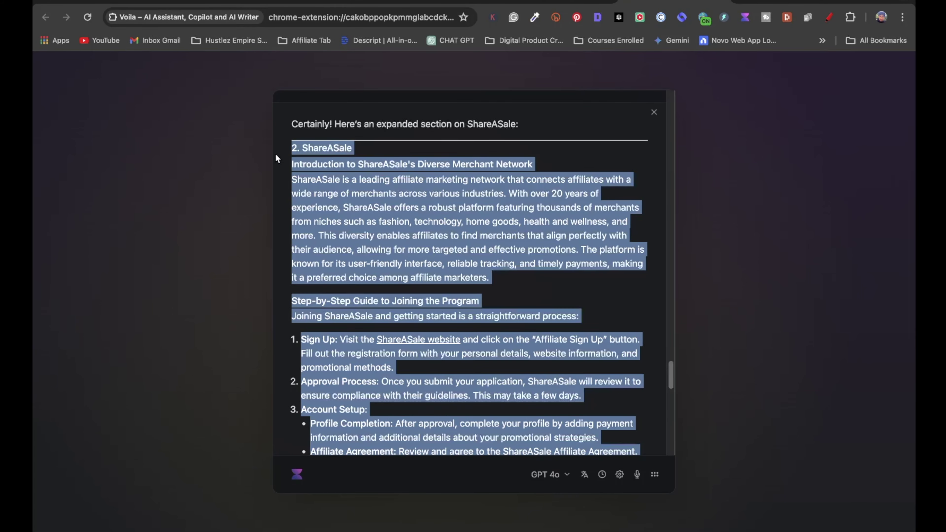
left_click(307, 2)
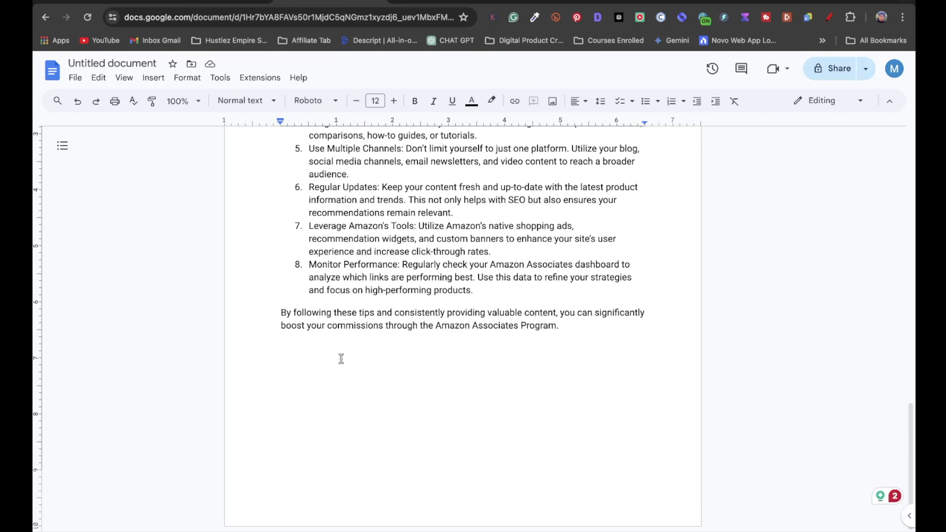
key("ctrl+v")
Step: Color the pasted ShareASale section black, return to the document's start and switch back to the Voila AI chat
left_click_drag(496, 492, 265, 202)
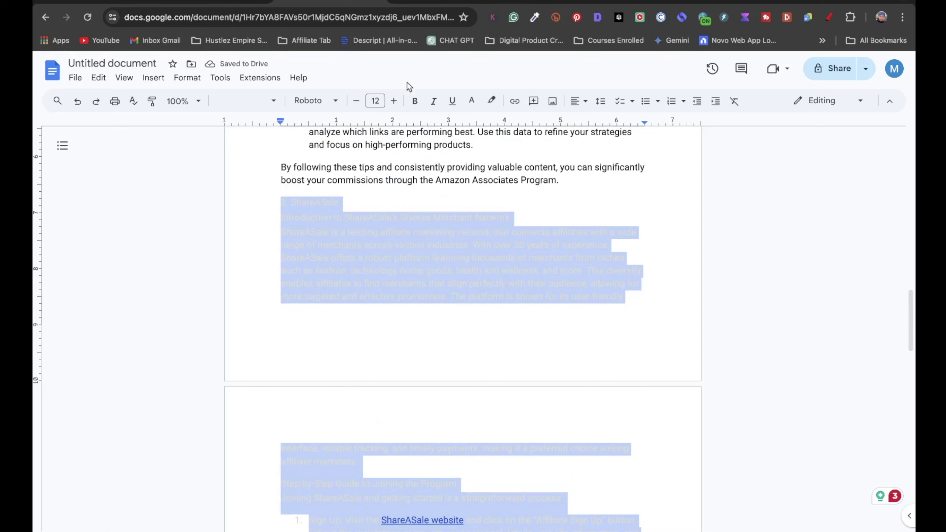
left_click(471, 101)
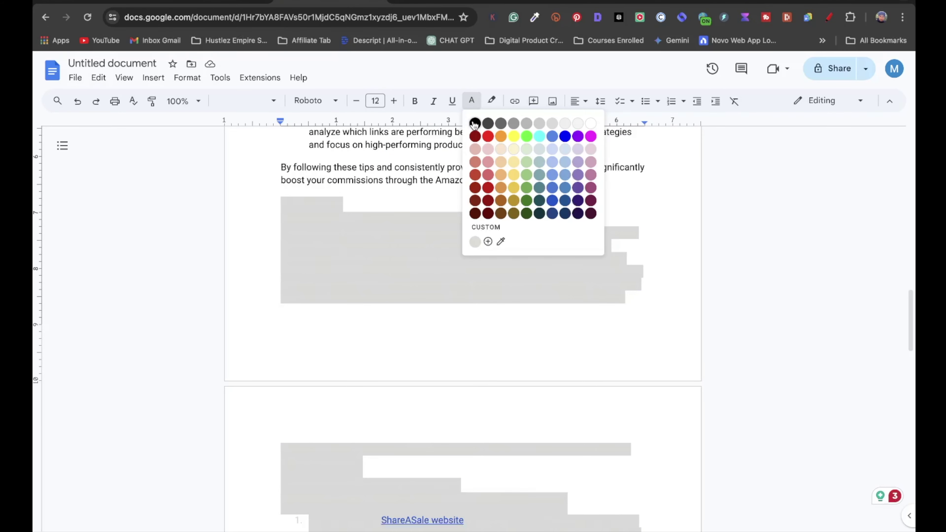
left_click(475, 123)
left_click(351, 196)
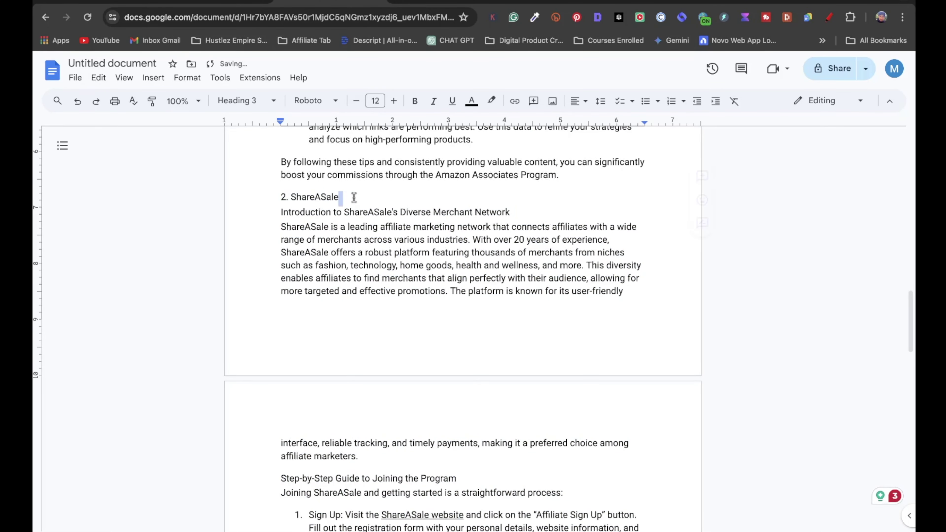
key("ctrl+Home")
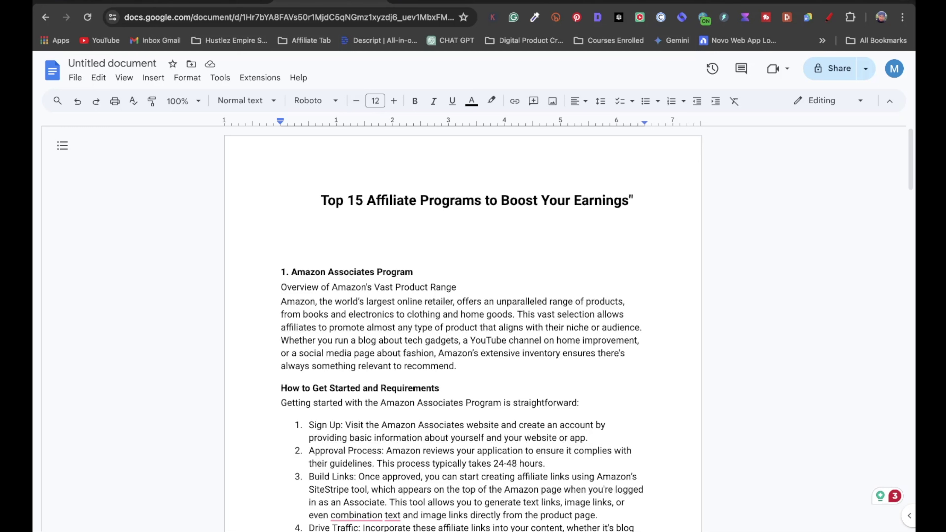
left_click(657, 2)
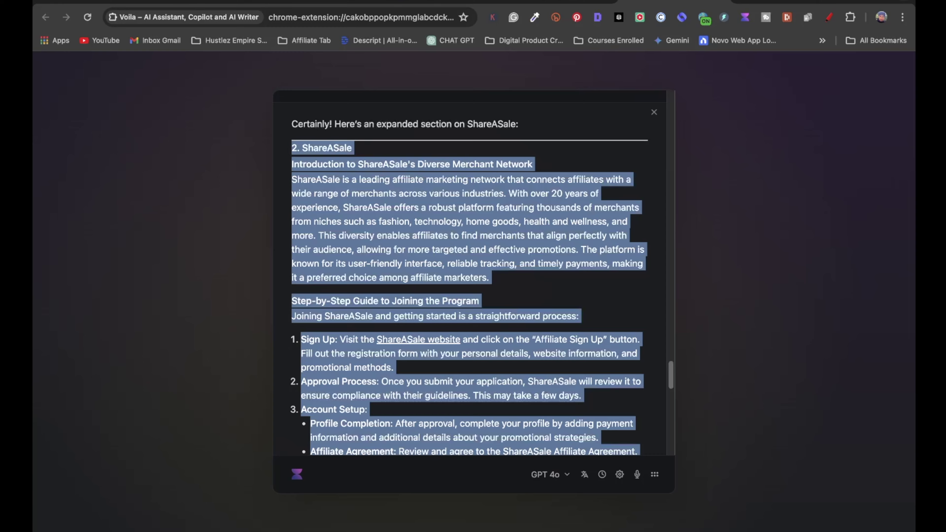
Step: Switch to the Canva home page and search its templates for "ebook"
left_click(310, 1)
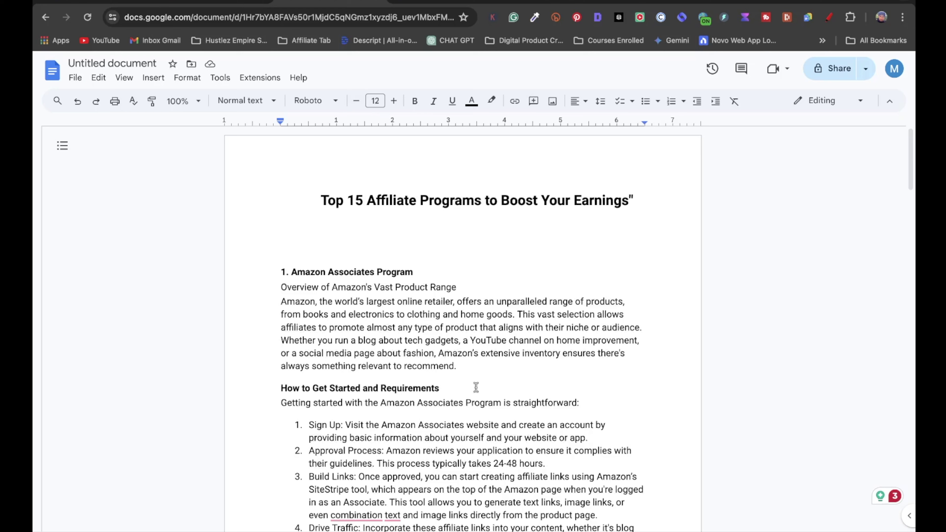
key("ctrl+Tab")
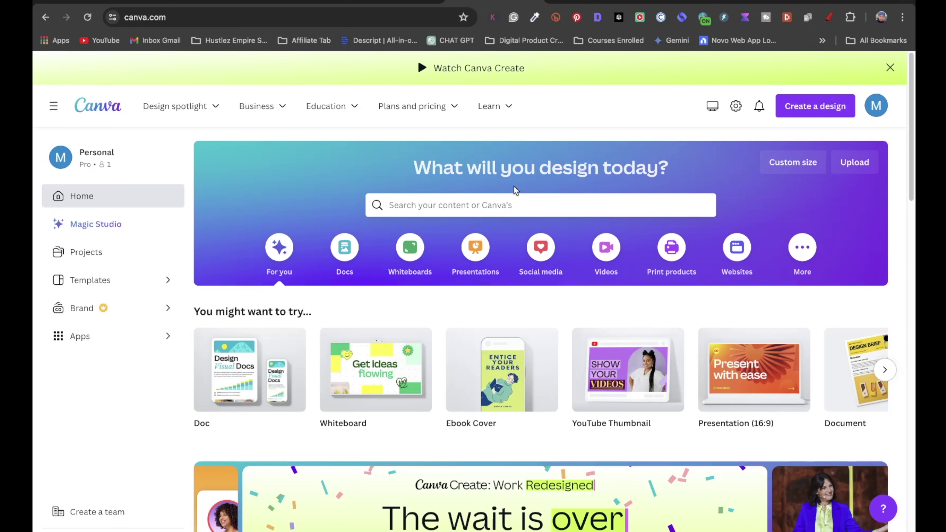
left_click(511, 205)
type("ebook")
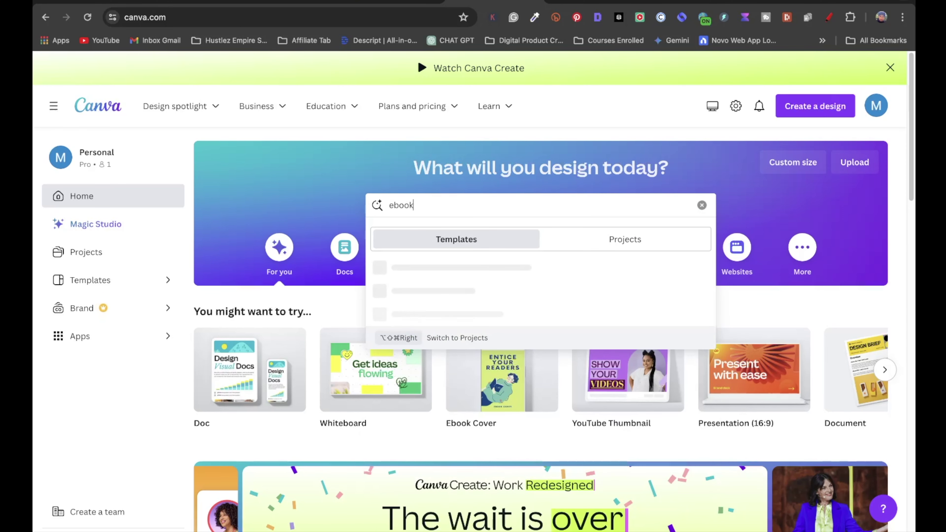
key("Return")
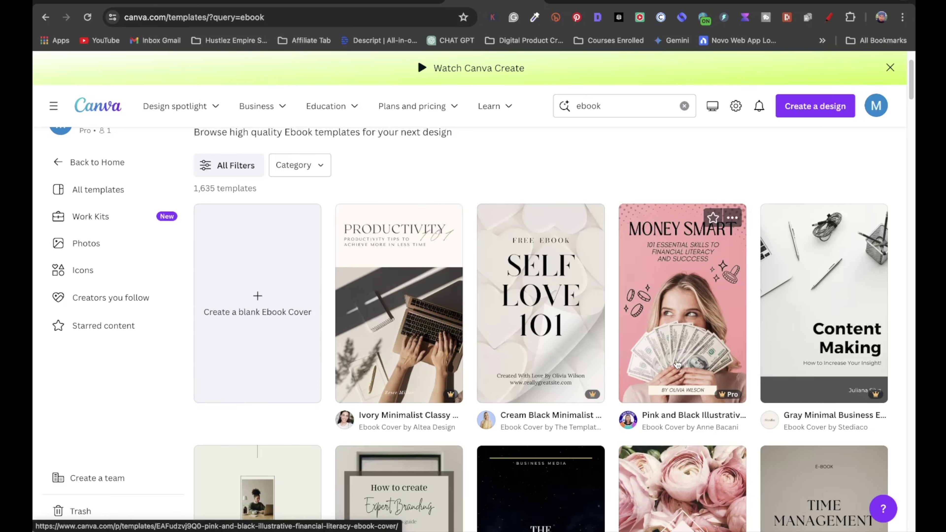
Step: Create a design from the "Neutral Minimalist Aesthetic Finance Basics For Women Guide" ebook cover template and select its "FINANCE BASICS" title text
scroll(677, 364, "down", 5)
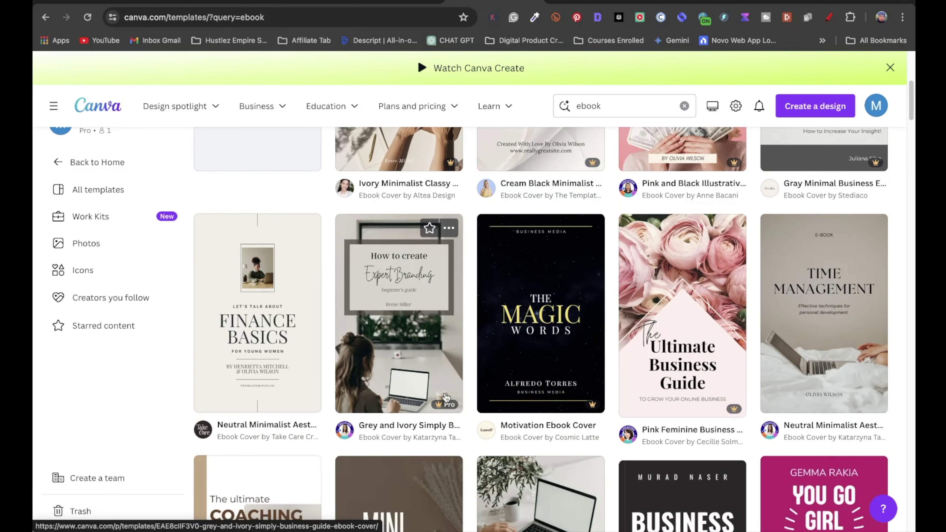
scroll(446, 397, "down", 2)
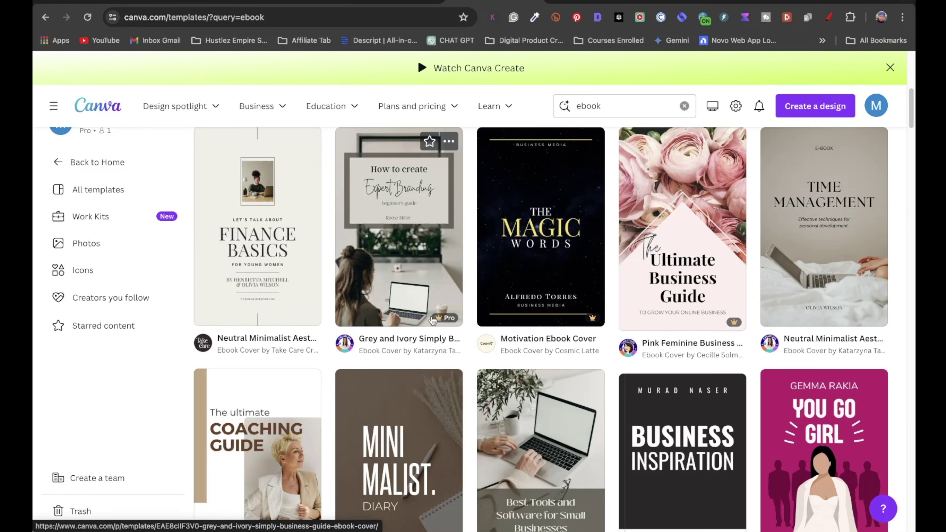
mouse_move(449, 318)
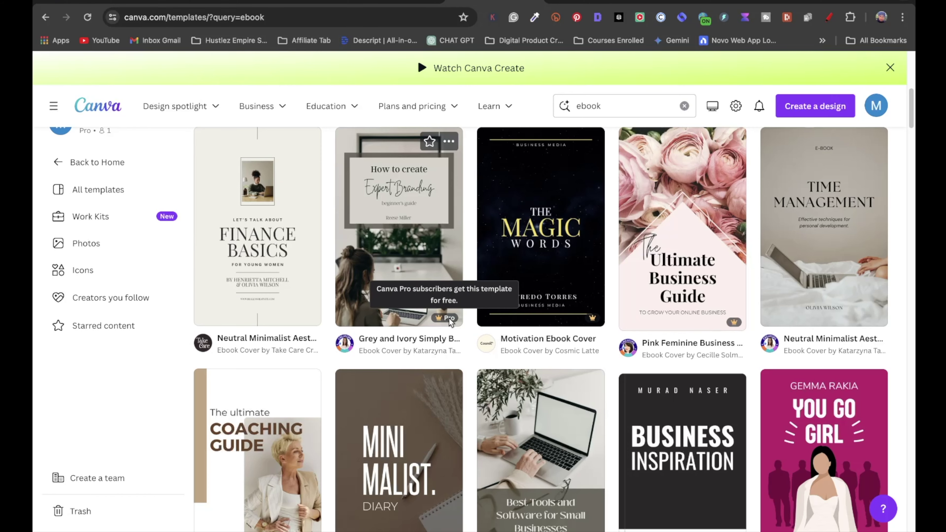
scroll(260, 344, "up", 5)
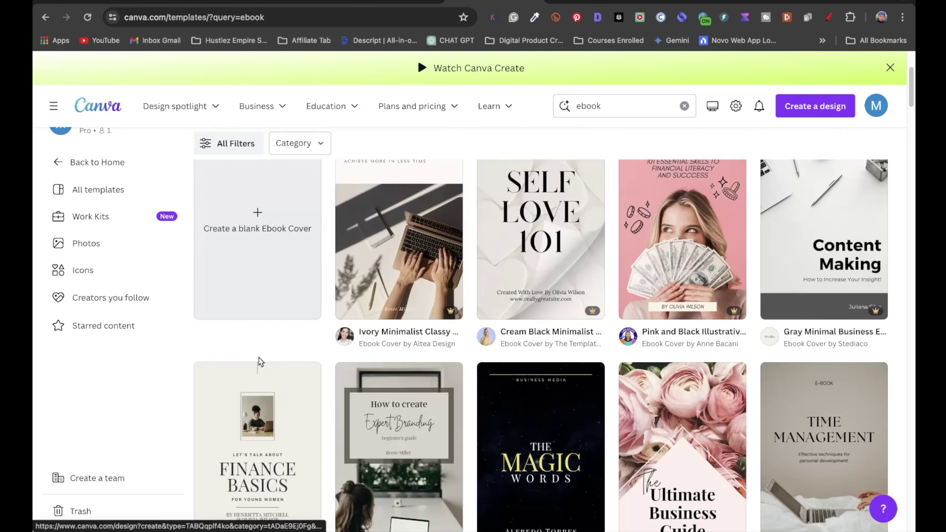
scroll(261, 347, "down", 5)
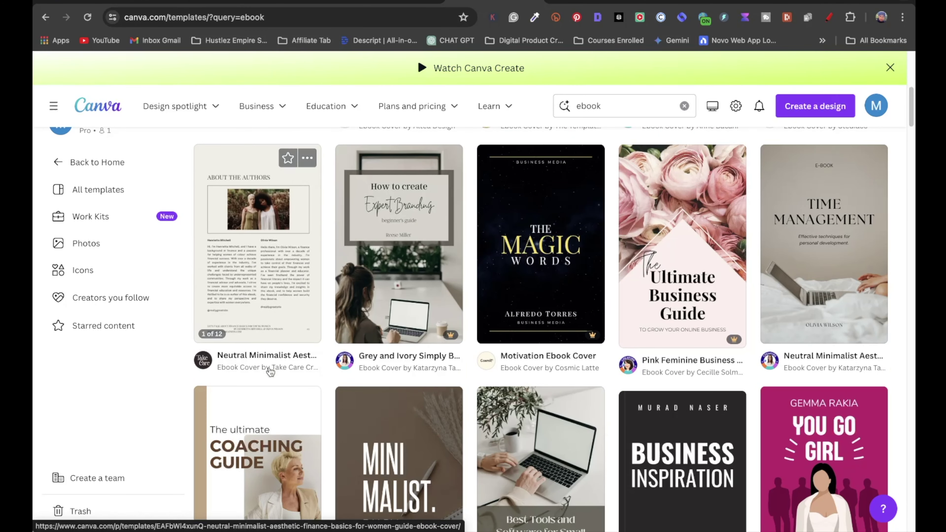
left_click(278, 286)
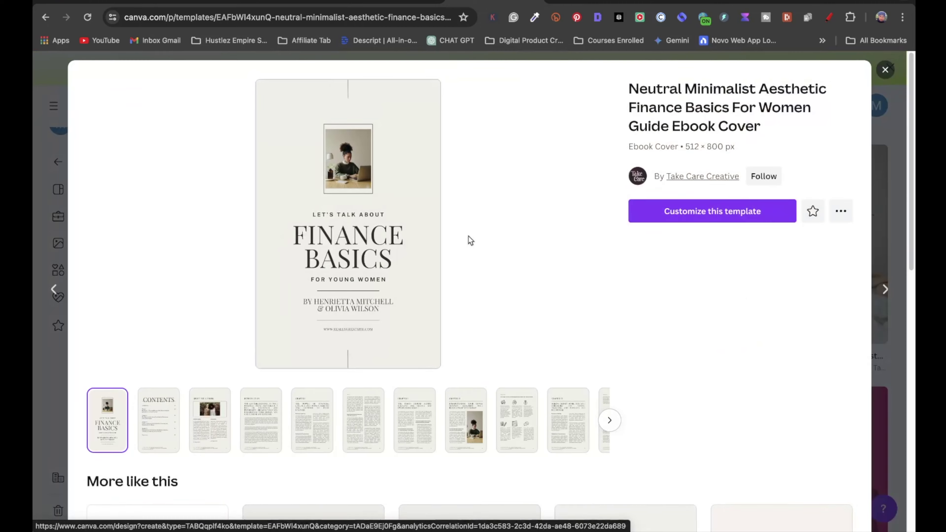
left_click(699, 212)
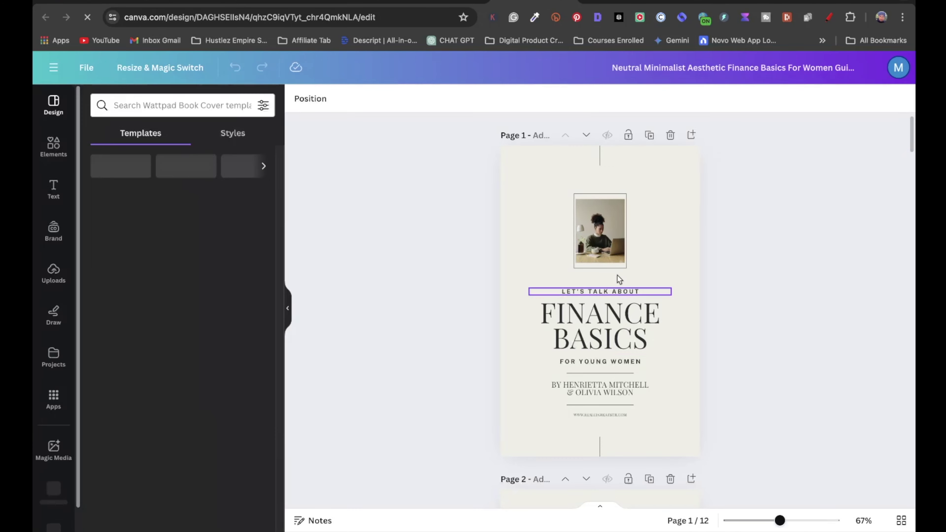
left_click(620, 326)
double_click(620, 326)
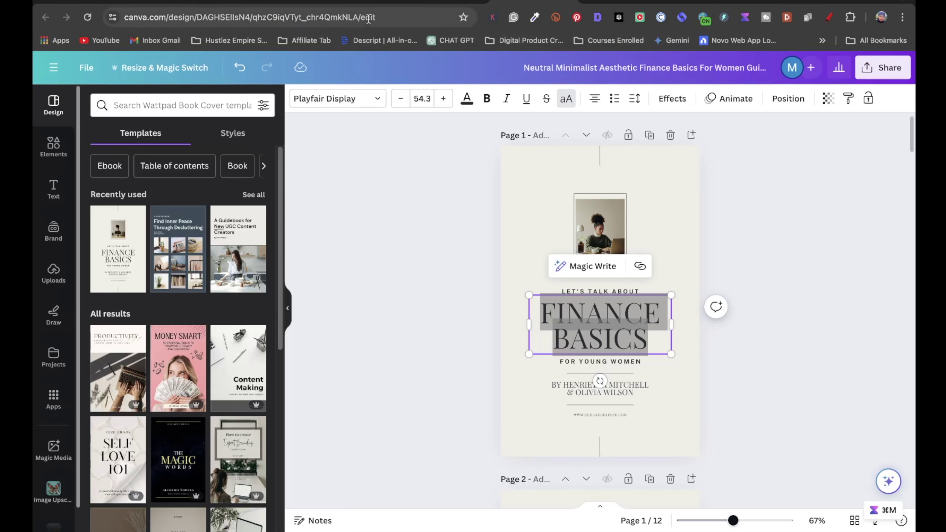
Step: Switch to the "Stop Thinking Negative" design and review its "15 Affiliate Programs" cover and the tablet mockup on page 2
left_click(359, 6)
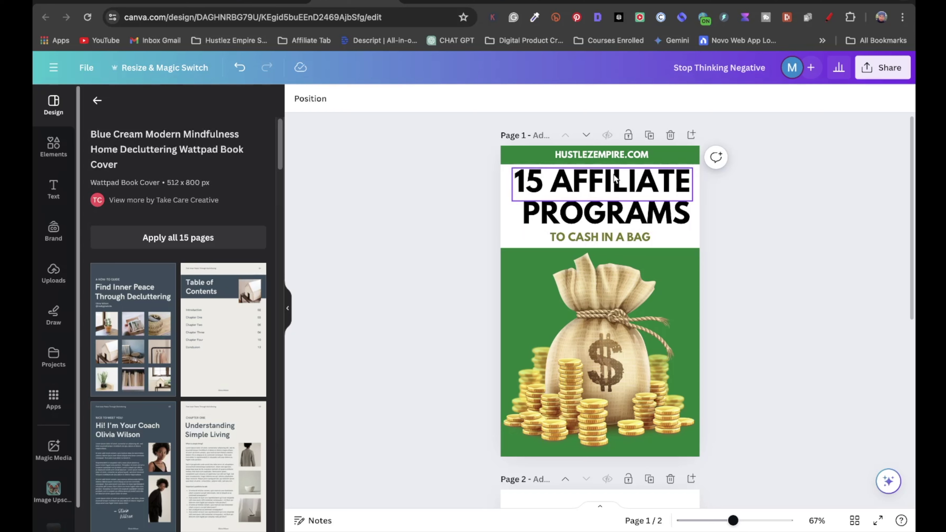
left_click(629, 360)
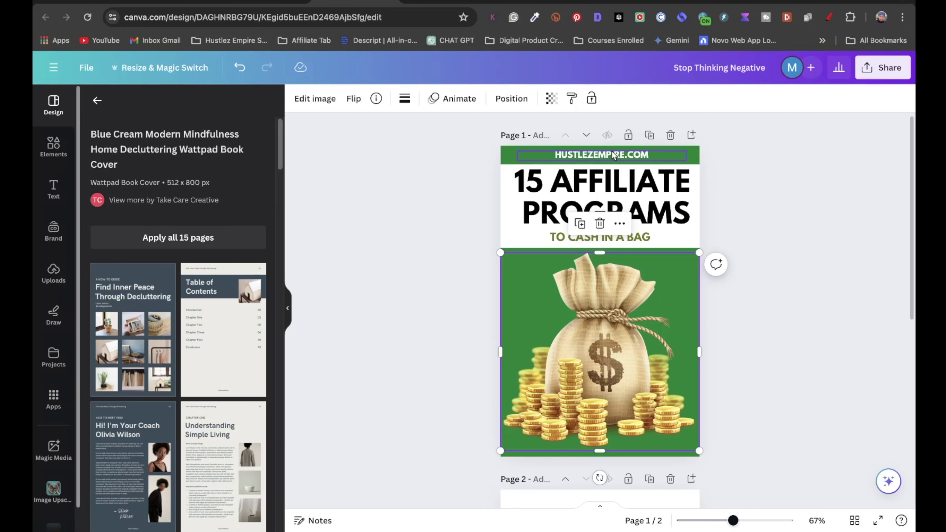
scroll(646, 367, "down", 9)
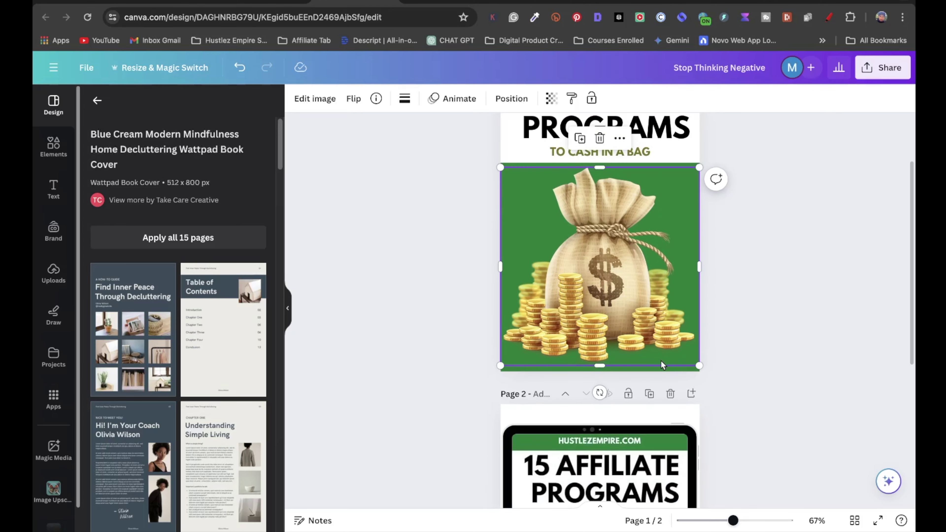
scroll(614, 339, "up", 1)
scroll(600, 324, "down", 3)
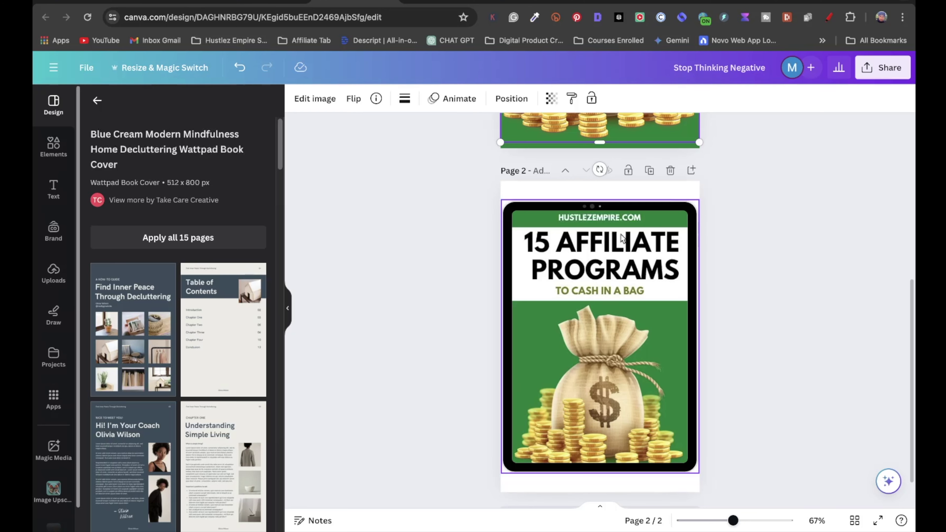
scroll(803, 242, "up", 5)
scroll(633, 291, "up", 3)
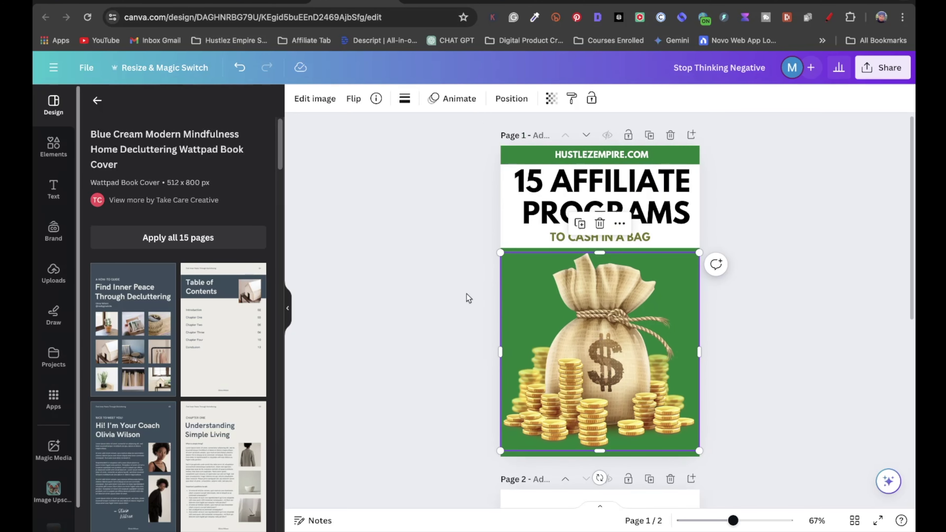
left_click(441, 228)
Step: Add the introduction page of the "Cream Black Illustrated Guidebook For UGC Content Creators" template as a new page after the cover
left_click(59, 113)
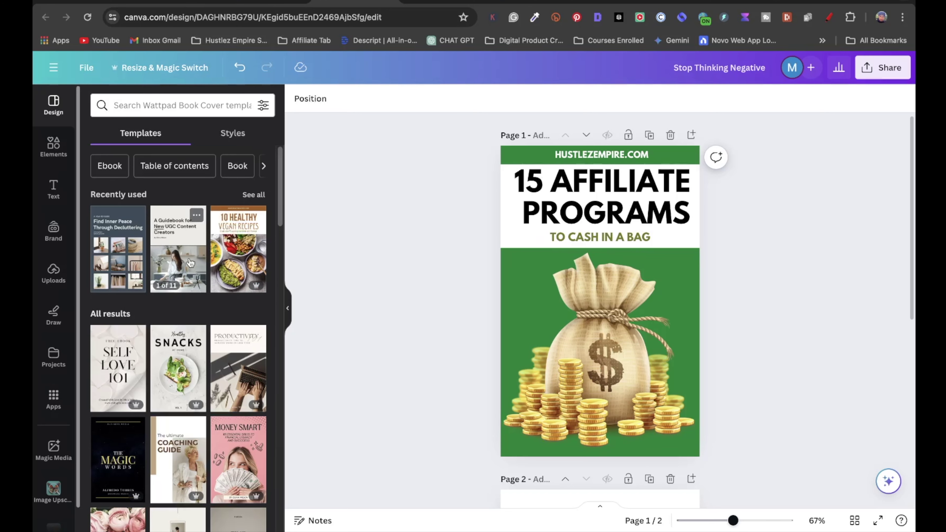
left_click(188, 282)
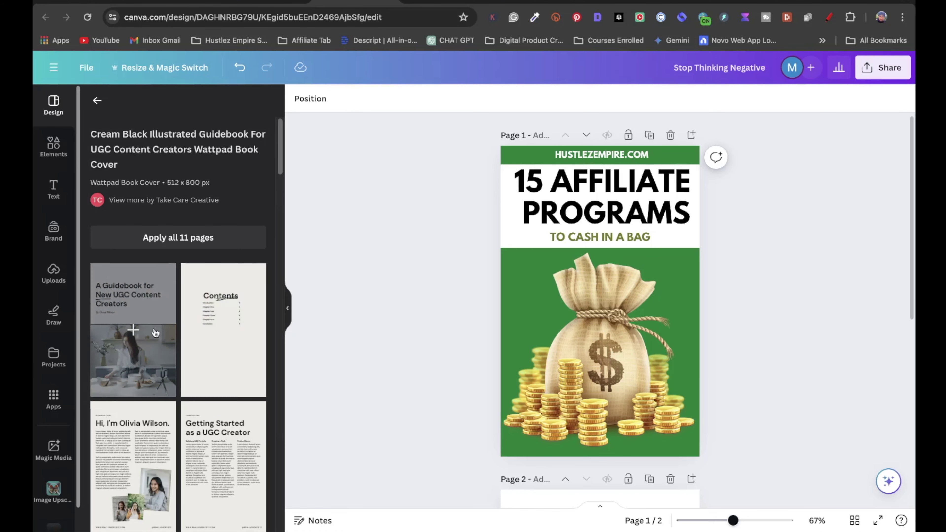
scroll(446, 379, "down", 1)
scroll(447, 379, "down", 2)
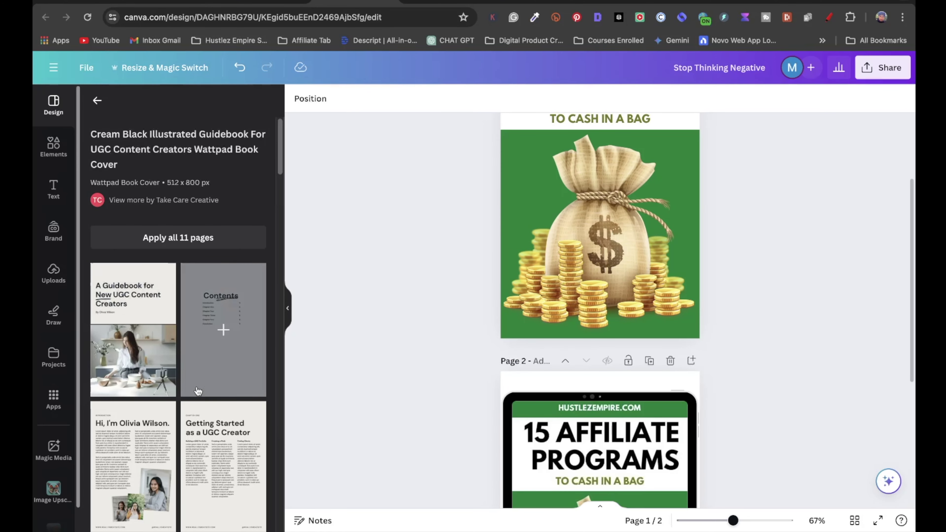
scroll(159, 408, "down", 1)
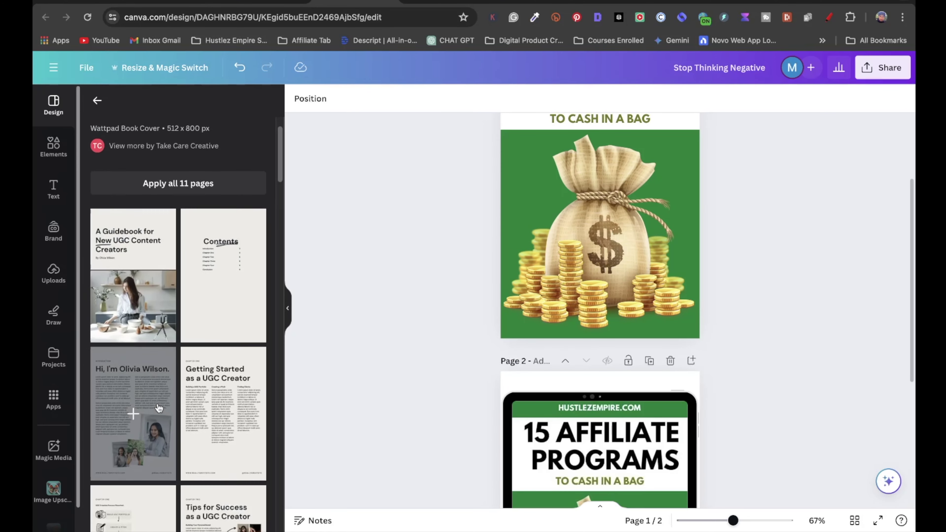
left_click(134, 415)
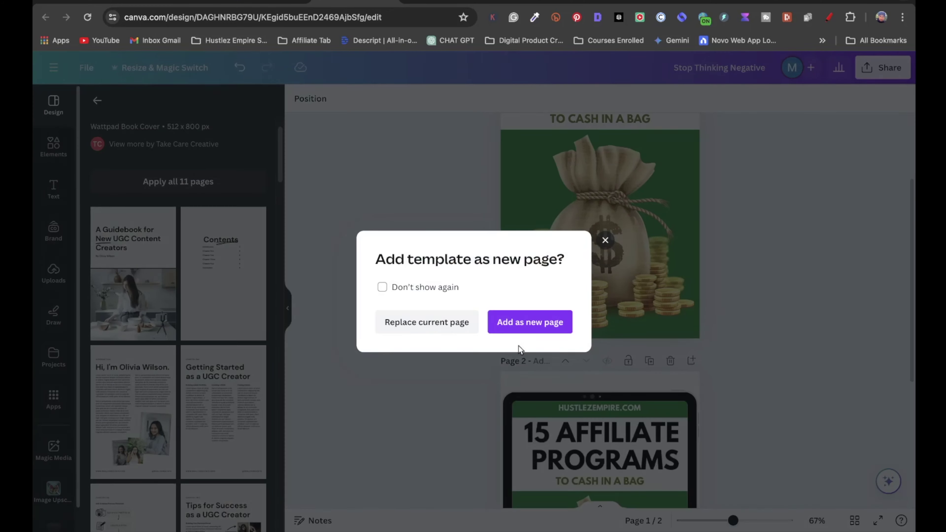
left_click(540, 328)
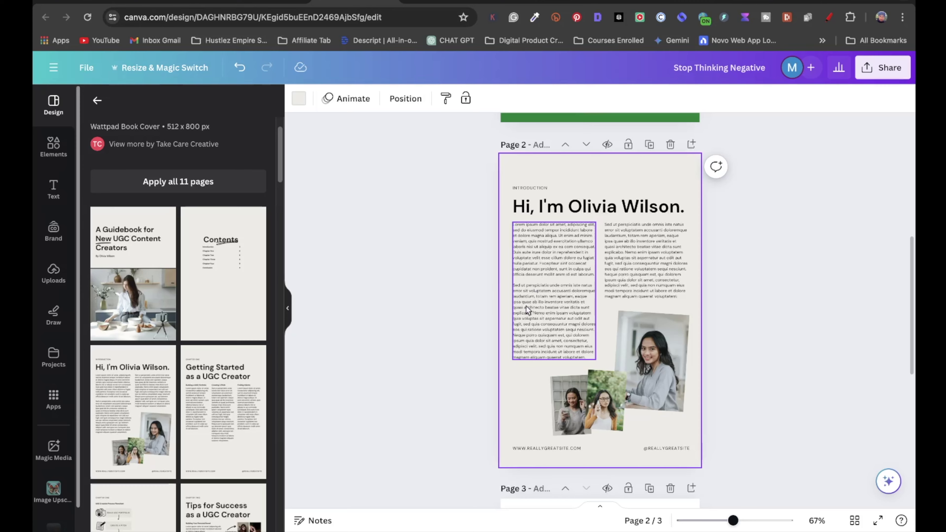
Step: Delete the large greeting heading and the small "INTRODUCTION" label from page 2
scroll(531, 314, "up", 5)
scroll(538, 322, "down", 5)
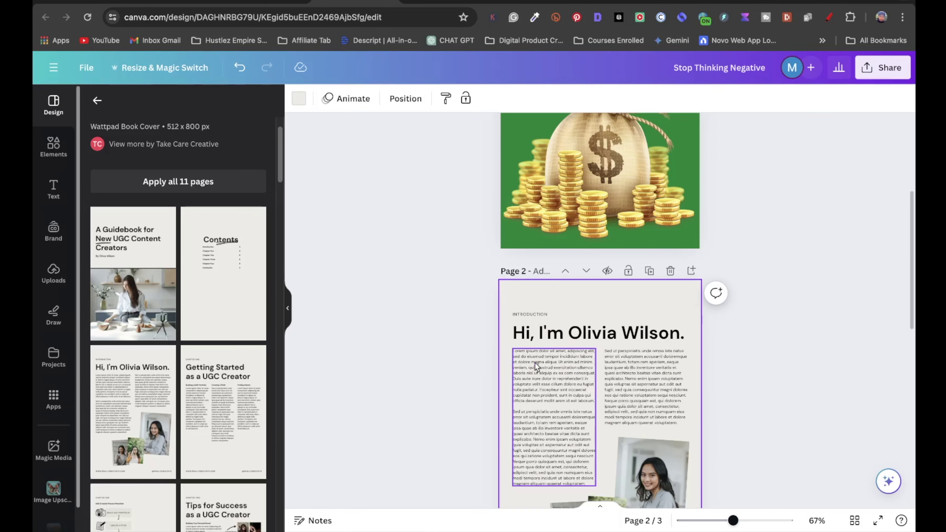
scroll(592, 246, "up", 5)
scroll(629, 260, "down", 4)
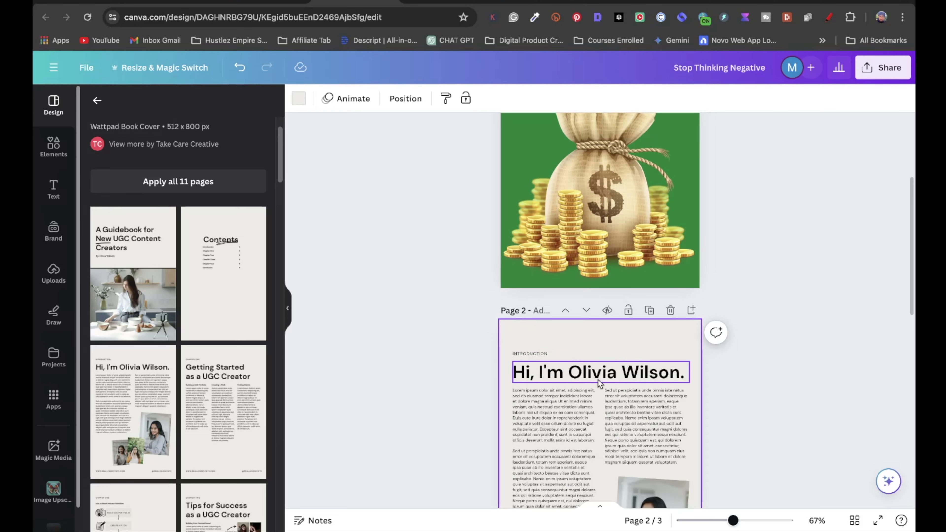
left_click(589, 375)
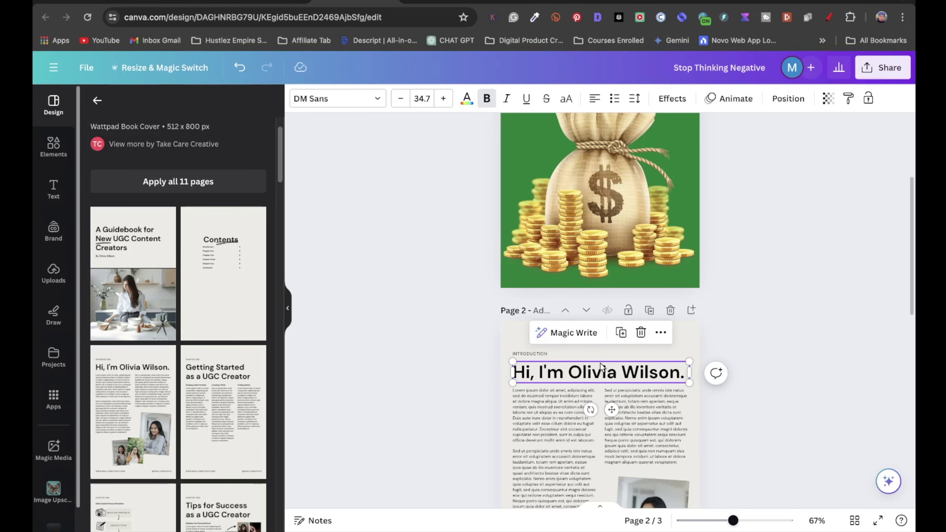
key("Delete")
left_click(545, 353)
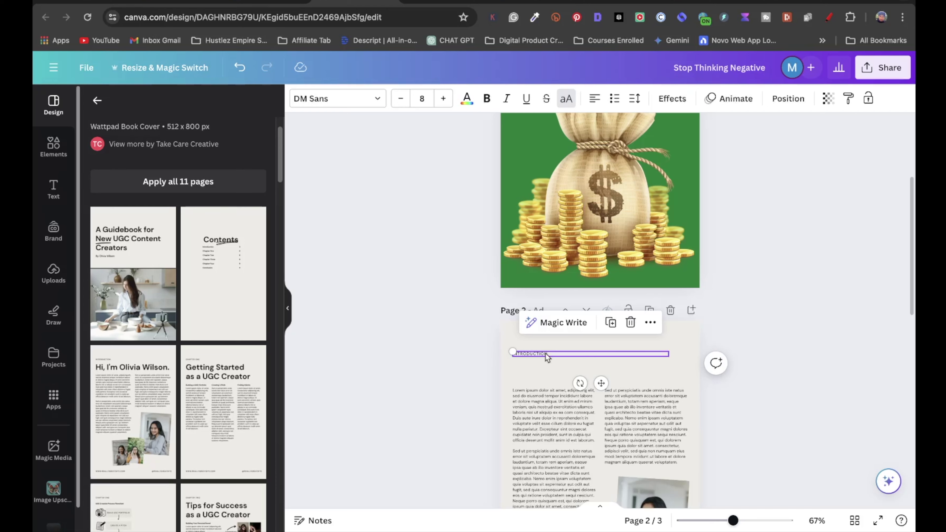
key("Delete")
Step: Move the left and right body text columns on page 2 slightly upward into the space of the removed headings
left_click(563, 398)
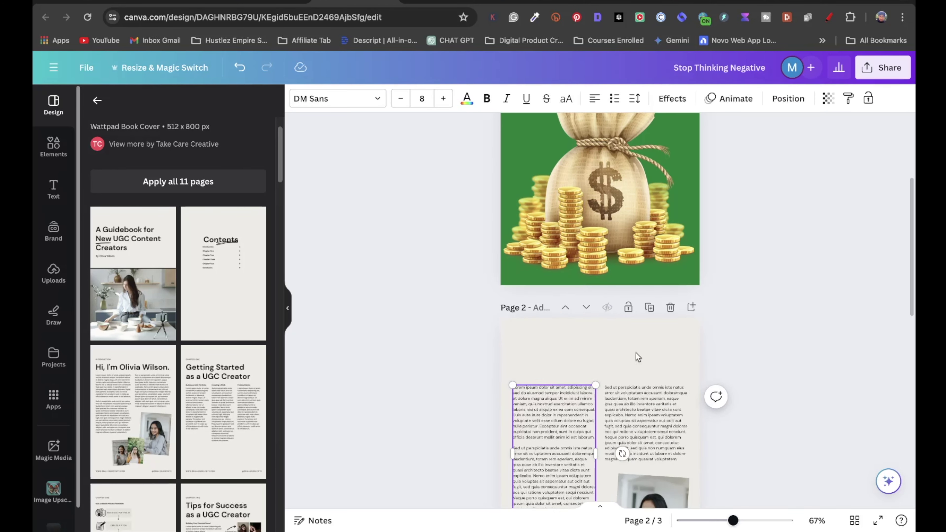
scroll(631, 354, "down", 5)
left_click_drag(560, 296, 559, 277)
left_click(628, 266)
left_click_drag(628, 266, 628, 256)
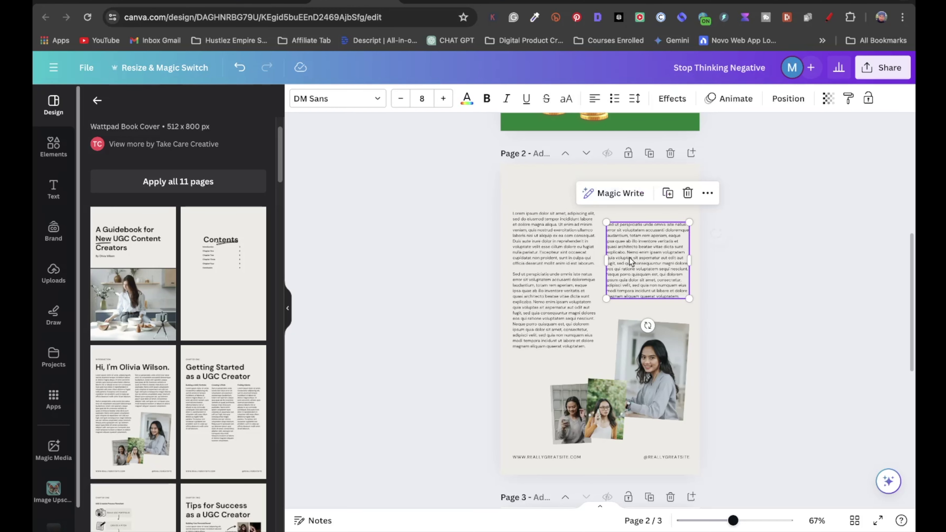
left_click(623, 384)
left_click(592, 408)
left_click(576, 410)
Step: Select the left column's text on page 2 and copy the "1. Amazon Associates Program" heading and overview paragraph from the Google Docs document
scroll(524, 229, "up", 1)
left_click(547, 236)
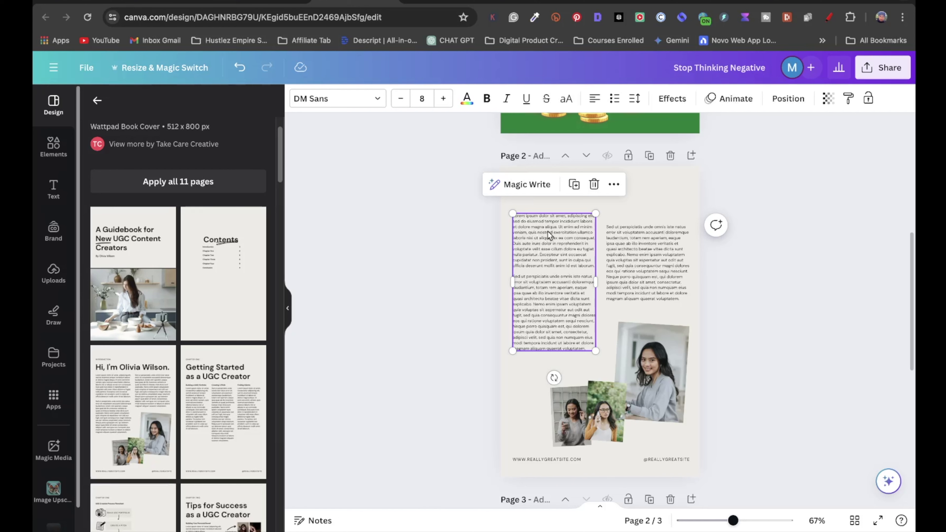
triple_click(547, 236)
double_click(574, 314)
left_click(574, 314)
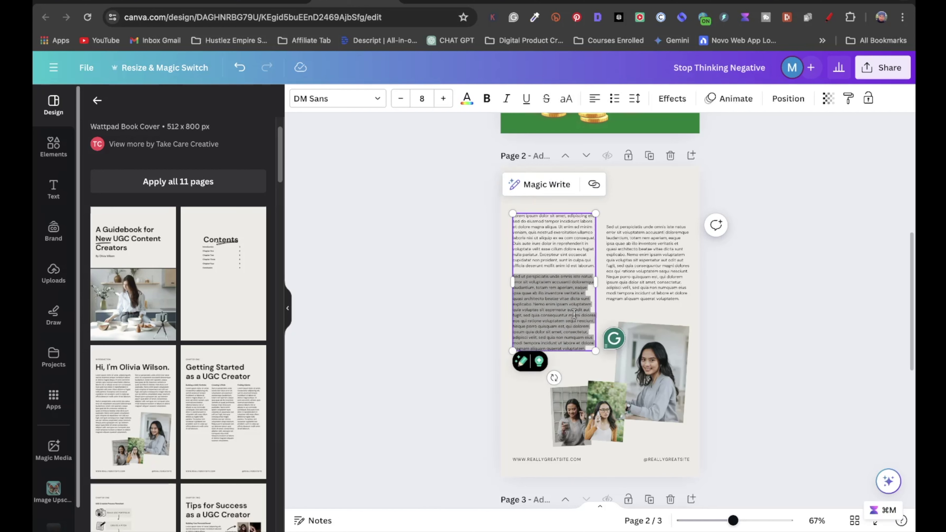
left_click(578, 344)
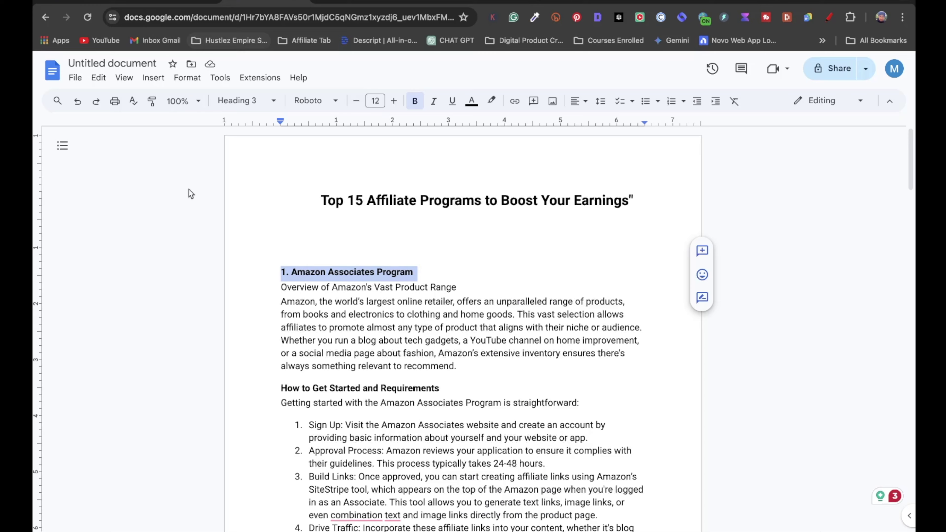
left_click_drag(468, 380, 274, 255)
key("super+c")
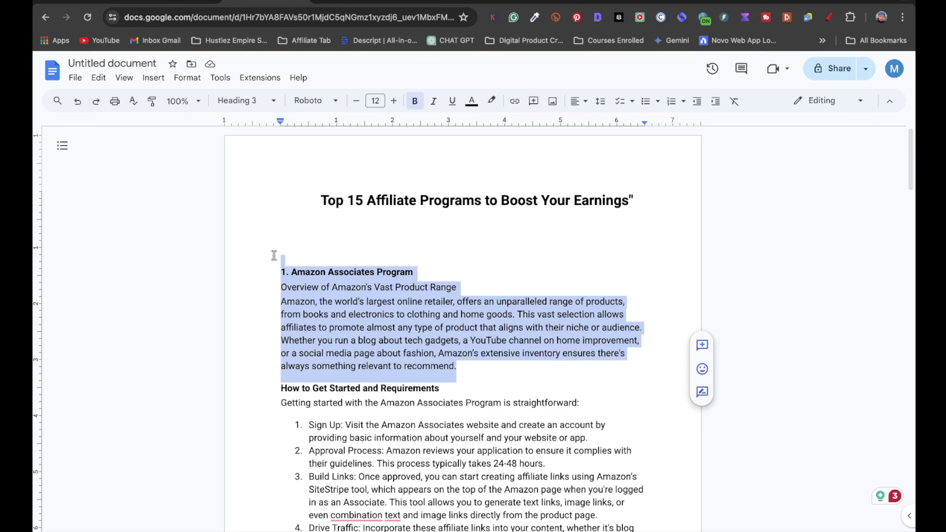
Step: Return to the Canva design, replace the left column's placeholder text with the copied Amazon section and select its heading line
left_click(334, 2)
key("super+v")
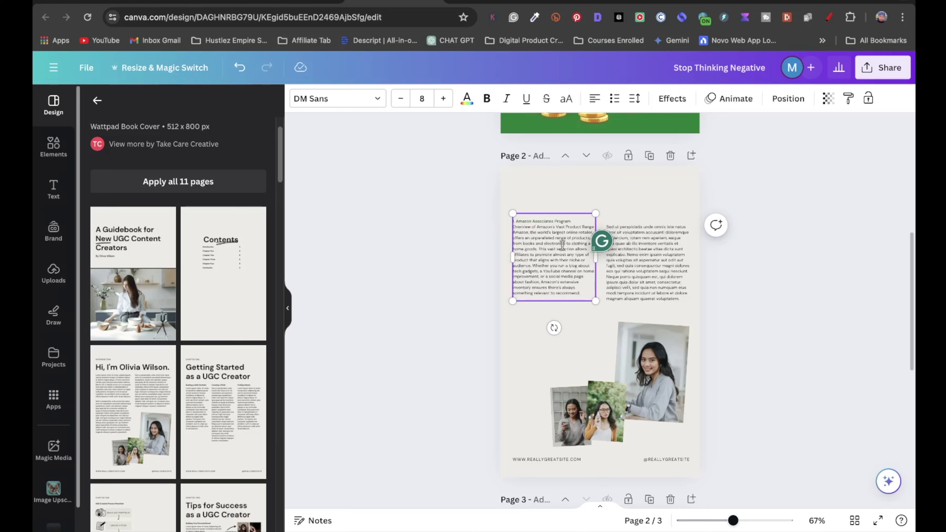
triple_click(572, 219)
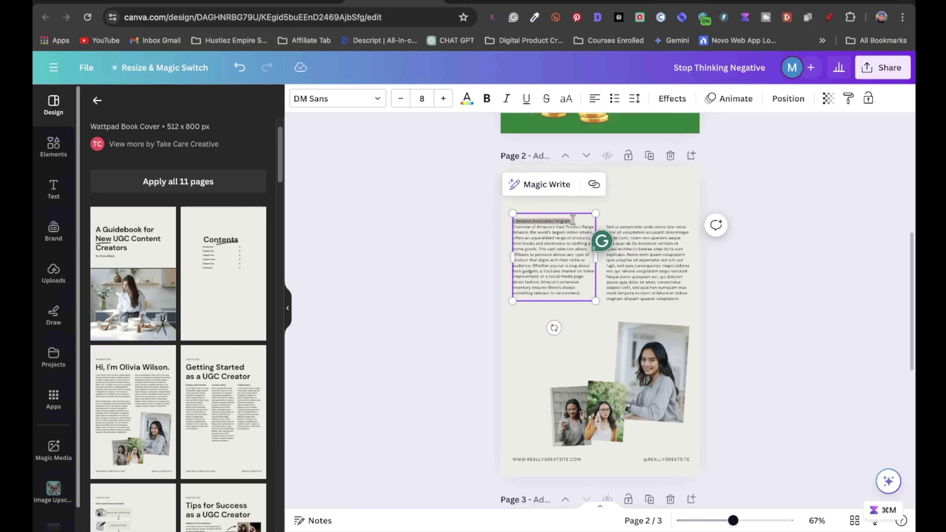
Step: Bold the "1. Amazon Associates Program" heading on page 2 and add two line breaks after the overview paragraph
left_click(485, 104)
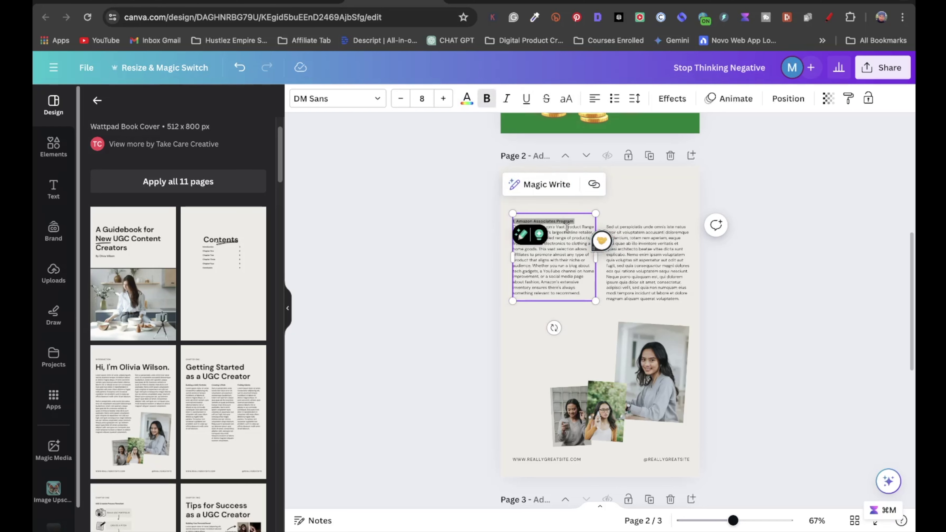
left_click(587, 291)
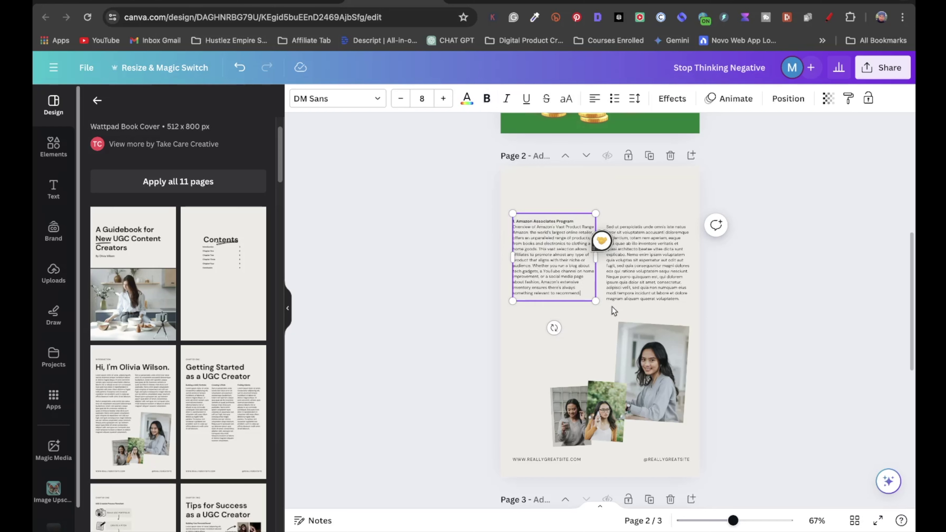
key("Return")
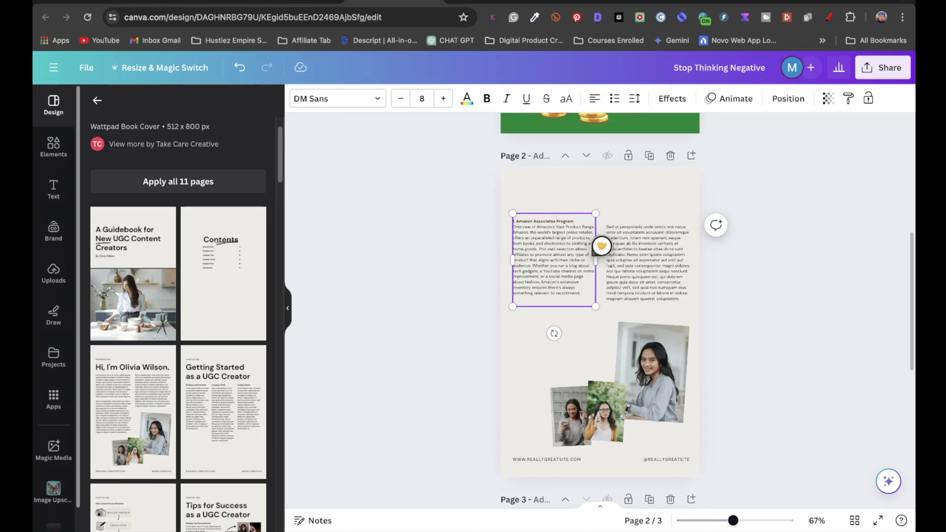
key("Return")
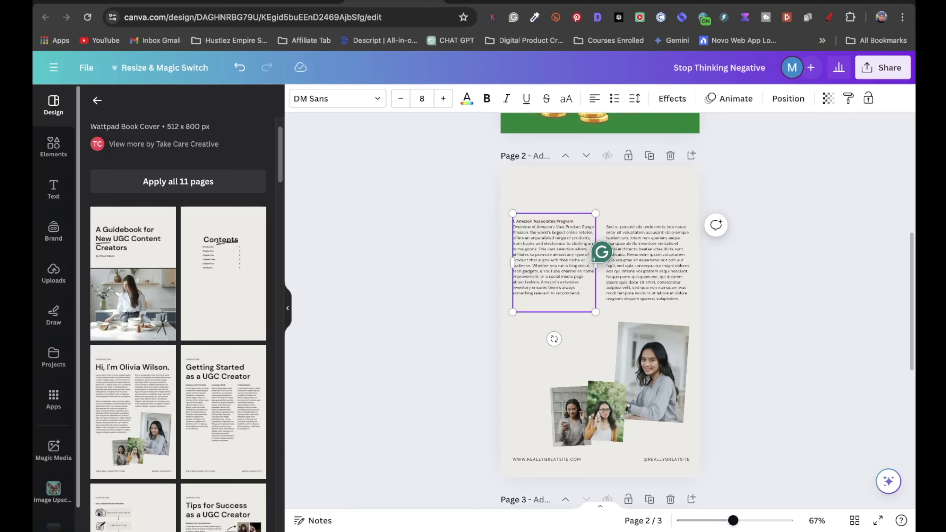
Step: Copy the "How to Get Started and Requirements" section with its five numbered items from Google Docs into page 2's left column, below the overview
left_click(288, 2)
scroll(394, 405, "down", 1)
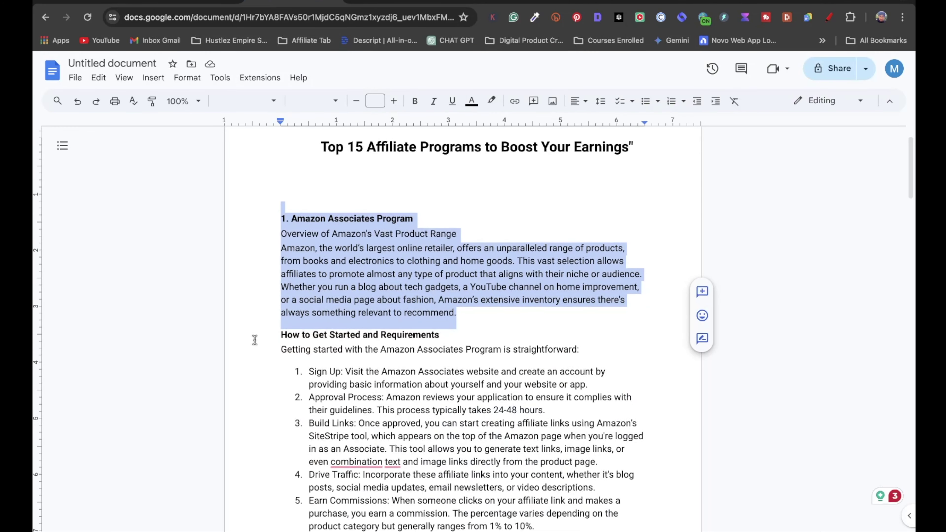
left_click_drag(268, 340, 551, 529)
scroll(600, 429, "down", 5)
scroll(600, 429, "down", 1)
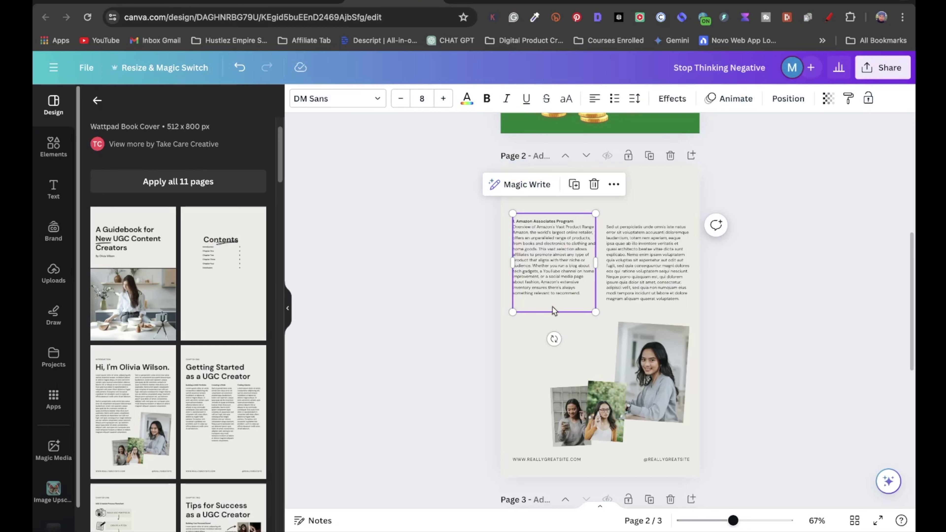
left_click(545, 307)
key("ctrl+v")
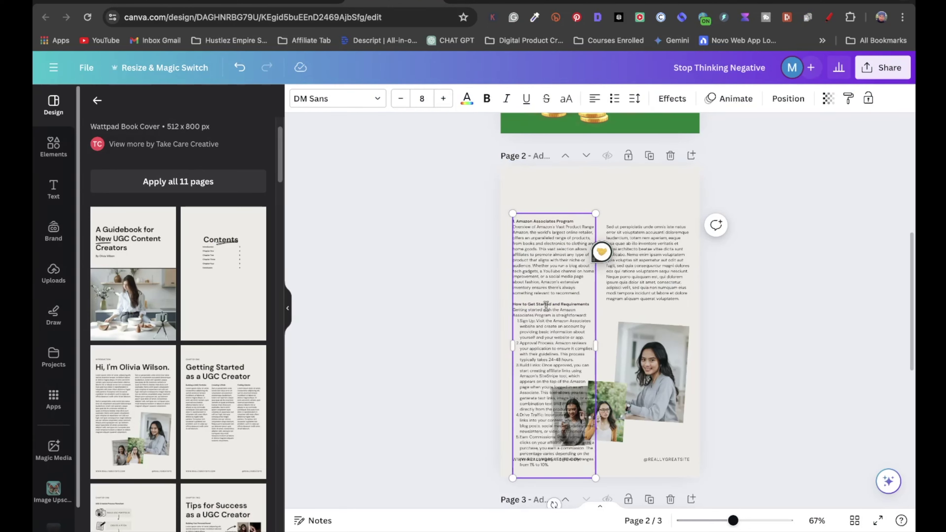
scroll(520, 350, "down", 1)
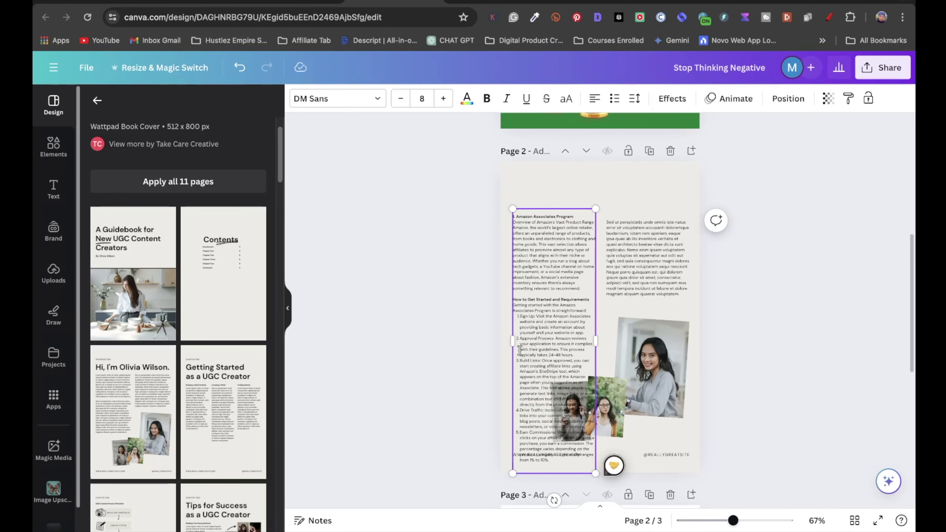
Step: Move page 2's left text column up near the page's upper edge and shift the right column slightly up and left
left_click(796, 211)
left_click_drag(574, 263, 573, 235)
left_click_drag(637, 250, 632, 242)
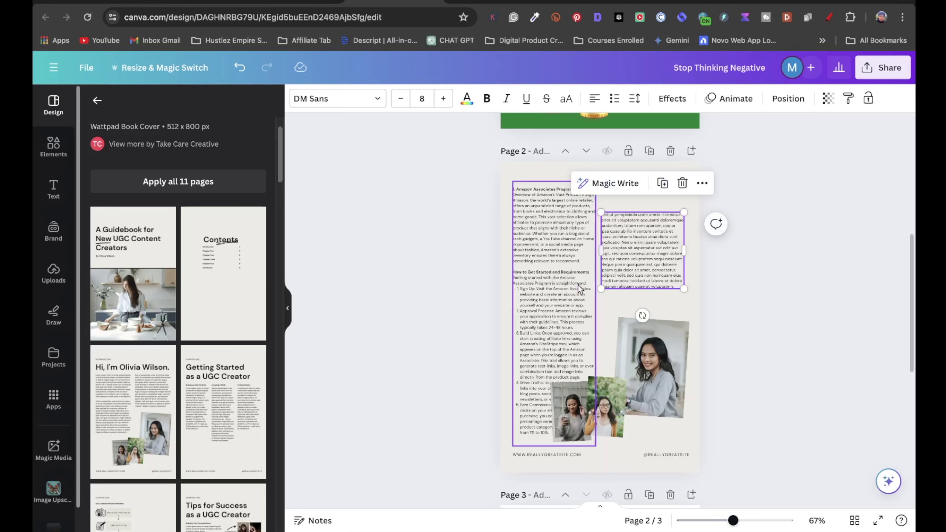
Step: Look through the Finance Basics template design and the Canva ebook template results for other multi-page layouts
scroll(488, 301, "down", 4)
scroll(498, 294, "up", 12)
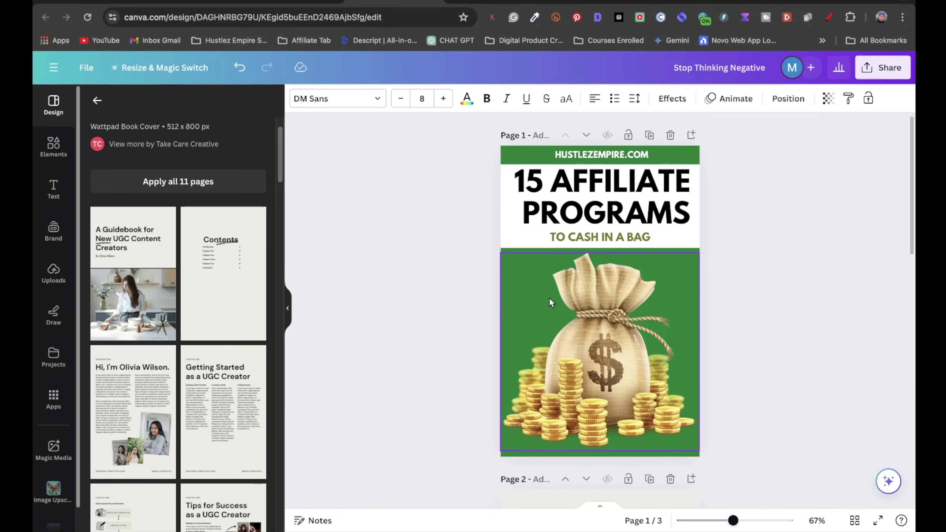
left_click(499, 3)
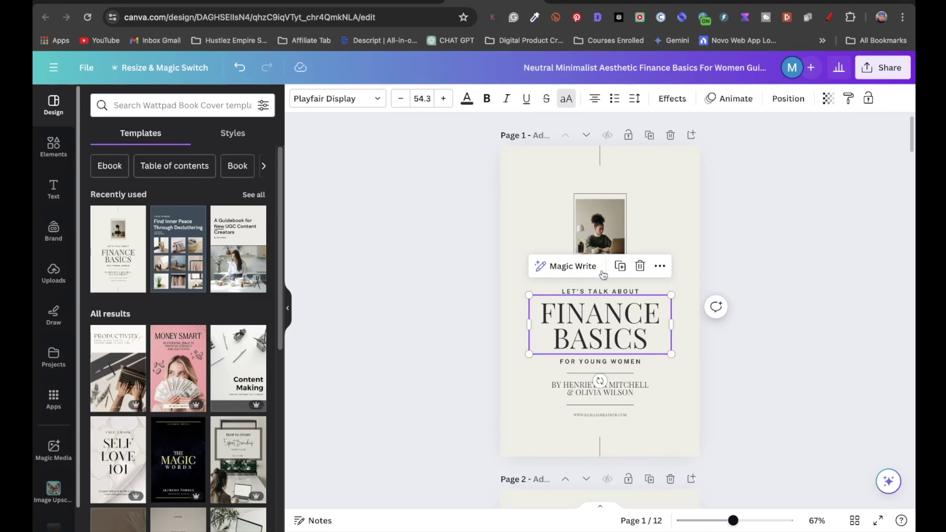
scroll(614, 321, "down", 8)
scroll(625, 364, "up", 8)
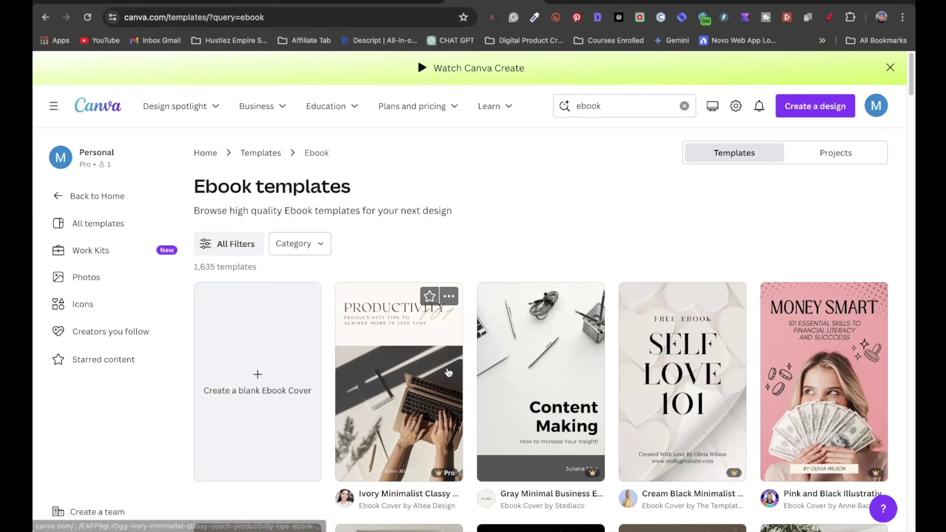
scroll(540, 298, "down", 2)
scroll(715, 386, "down", 5)
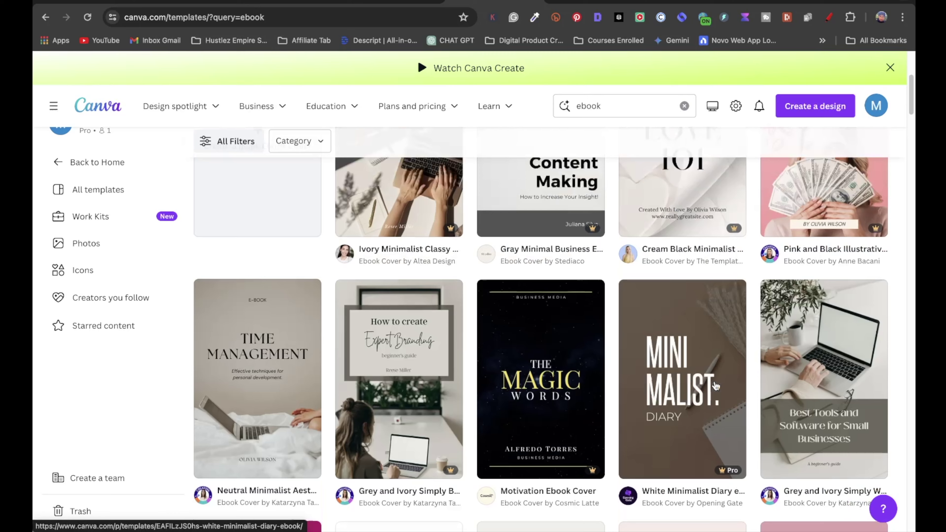
scroll(715, 386, "down", 2)
scroll(320, 428, "down", 1)
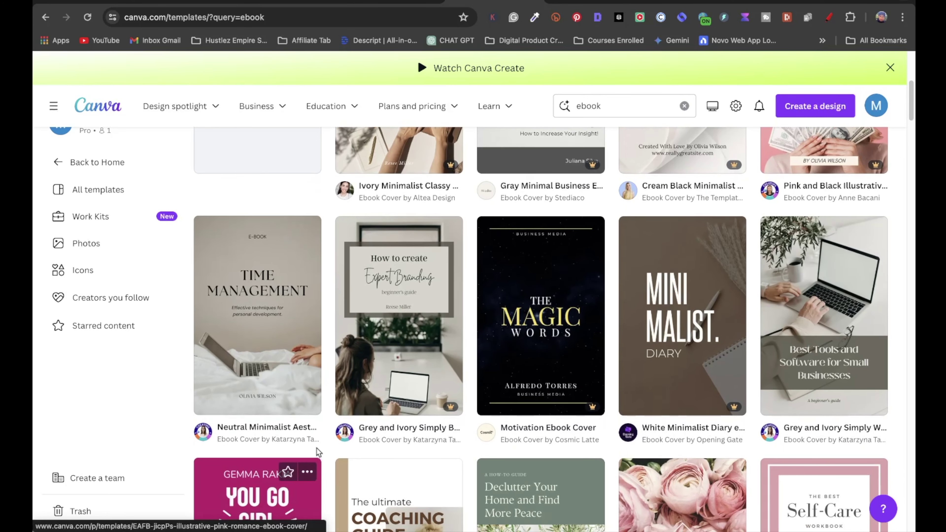
scroll(540, 354, "down", 8)
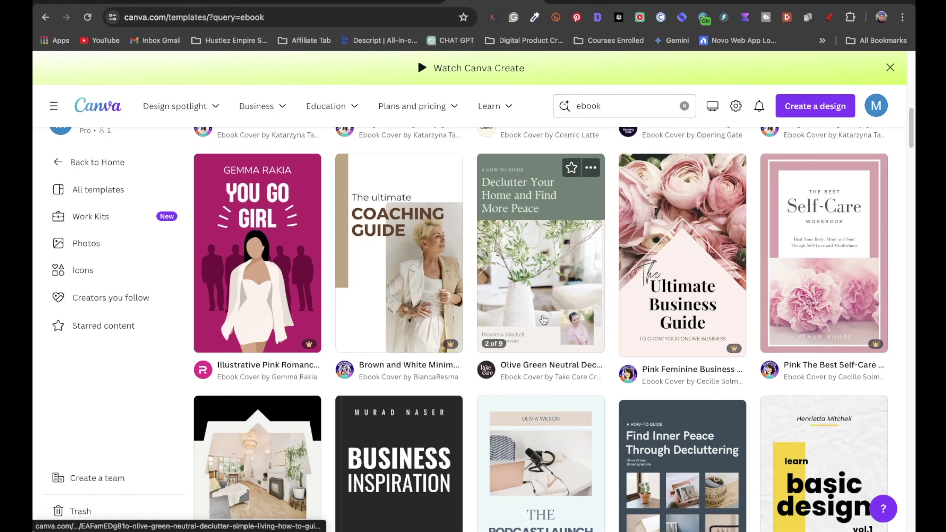
scroll(467, 313, "down", 5)
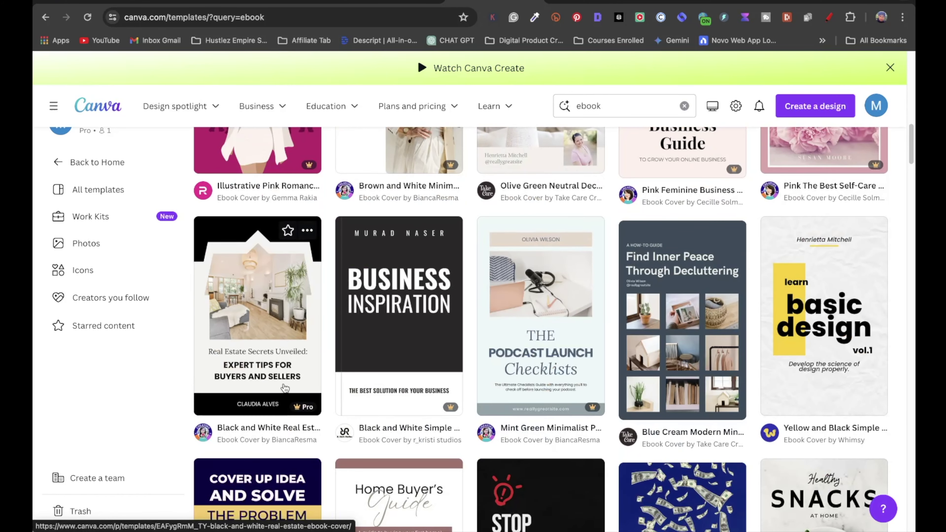
scroll(633, 354, "down", 1)
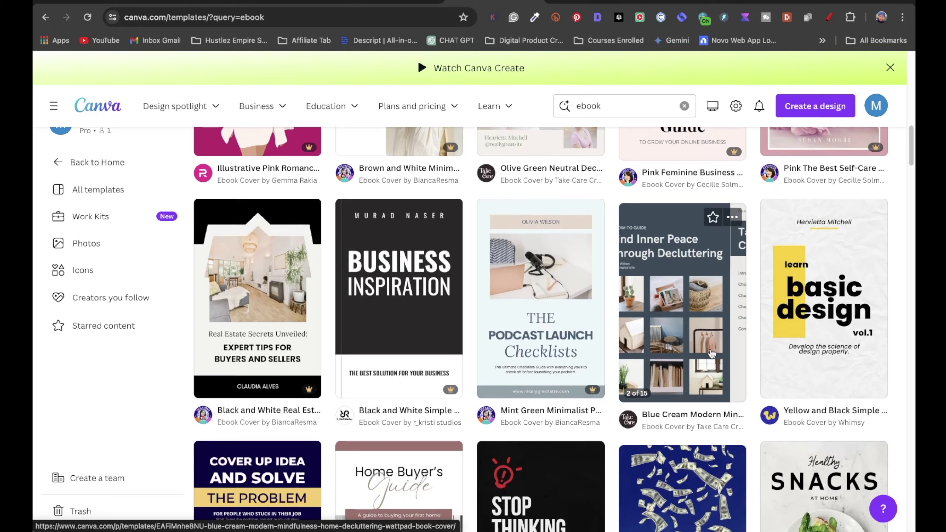
Step: Open the Blue Cream Modern Mindfulness Home Decluttering template for customizing and select its cover title and the Table of Contents heading text
left_click(730, 262)
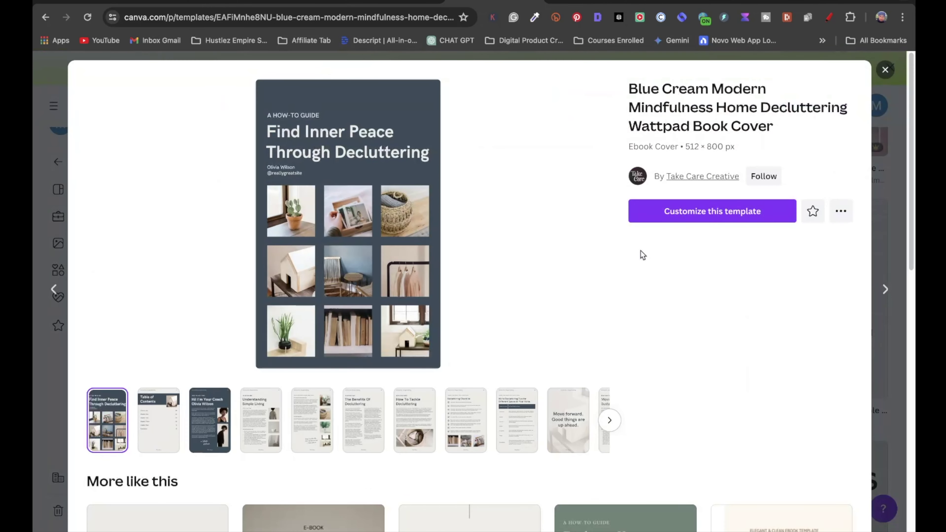
left_click(712, 215)
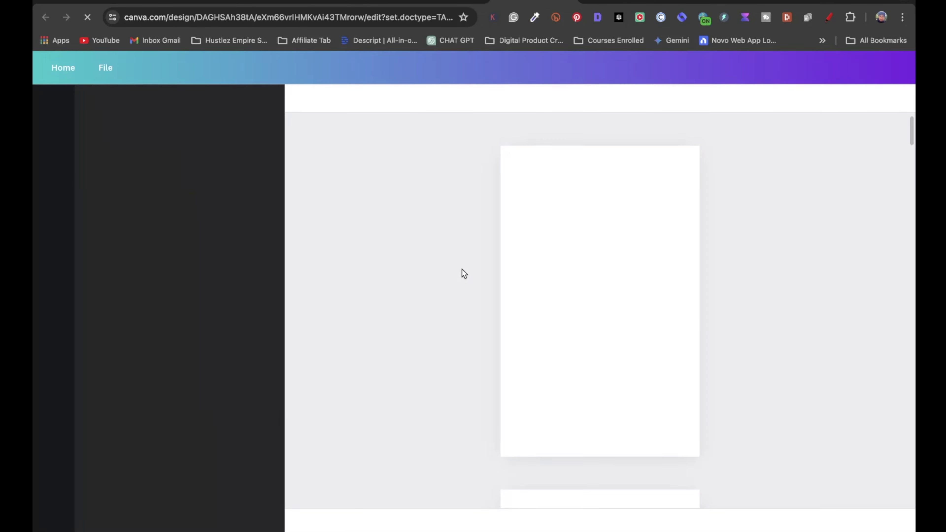
double_click(635, 204)
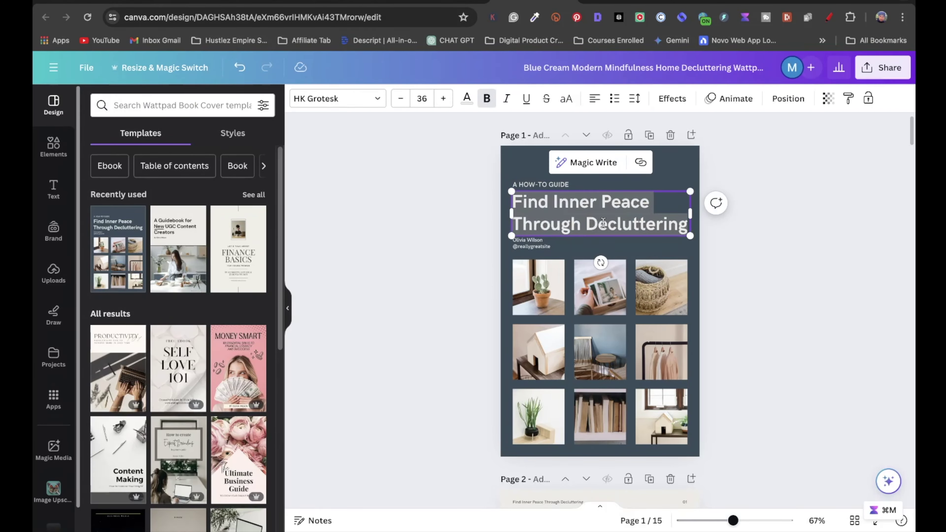
scroll(615, 395, "down", 10)
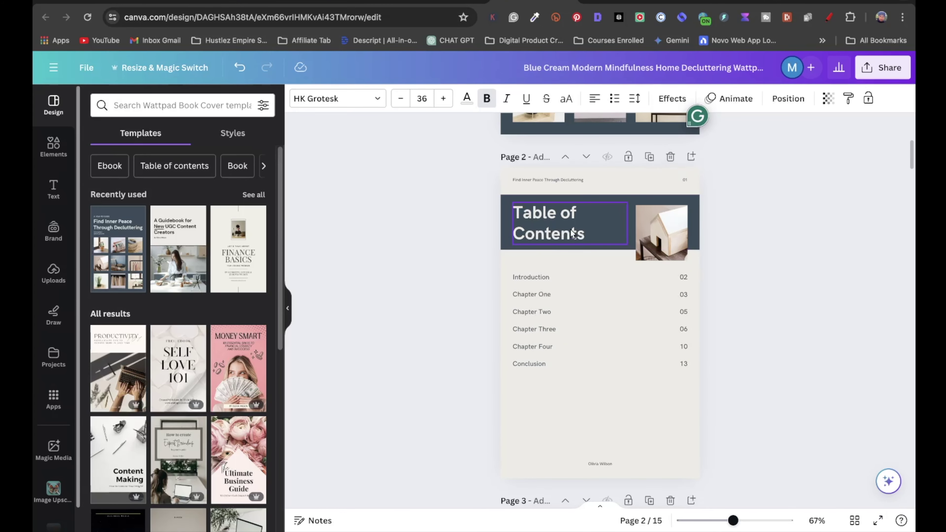
double_click(584, 235)
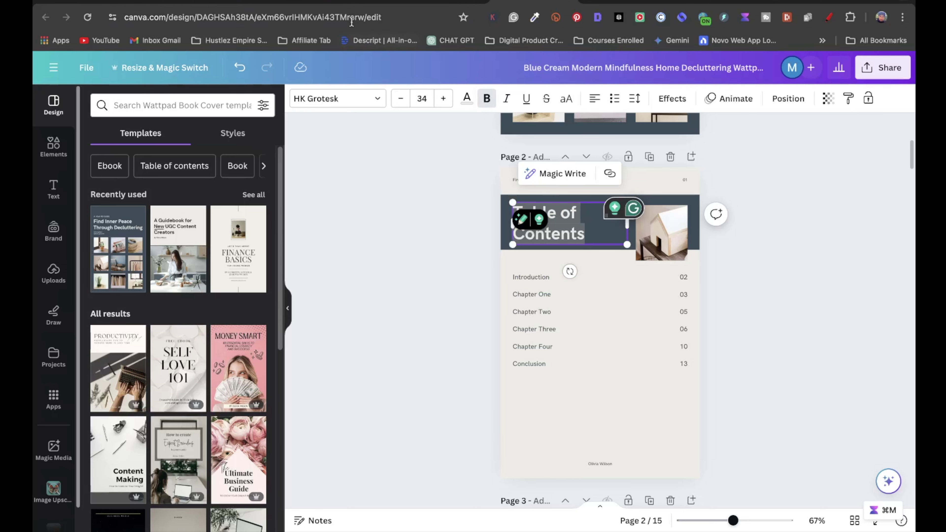
Step: Compare with page 2 of the affiliate ebook design, and delete the Table of Contents page from the Blue Cream decluttering design
left_click(343, 1)
scroll(492, 278, "down", 5)
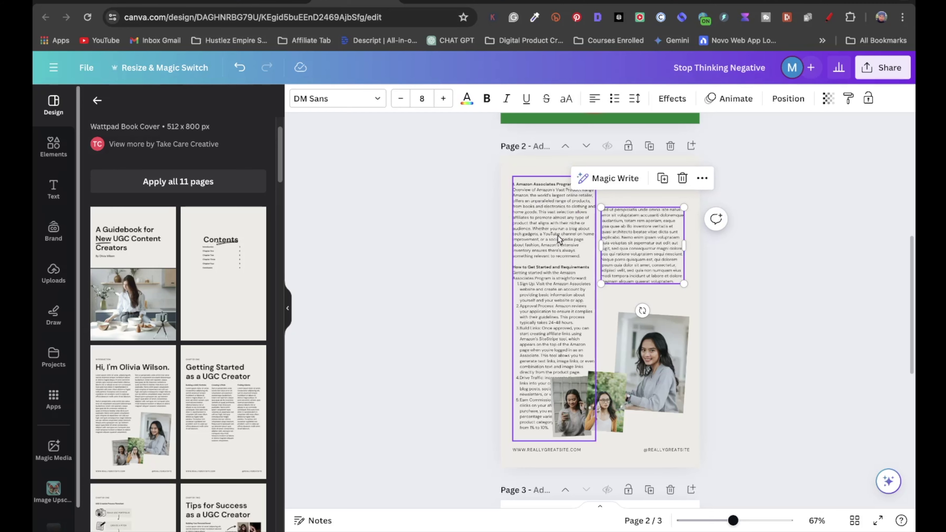
scroll(546, 273, "down", 2)
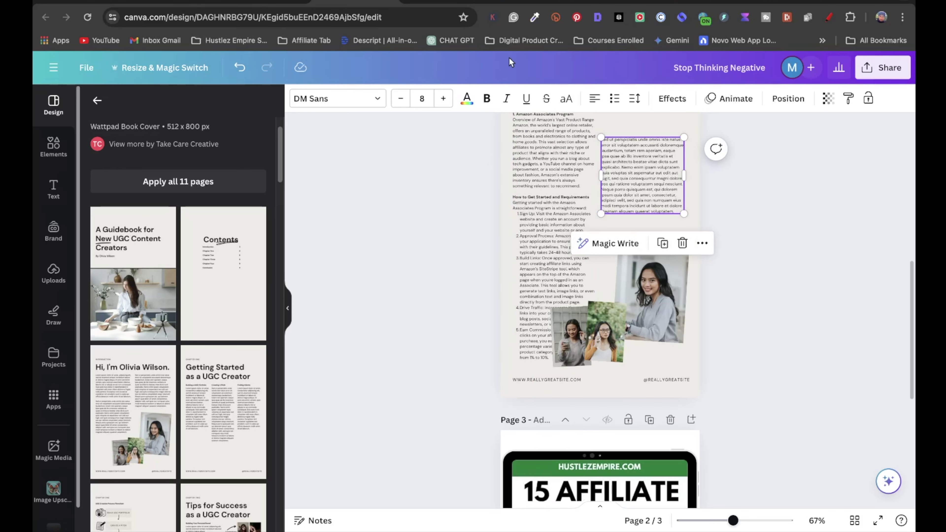
left_click(462, 2)
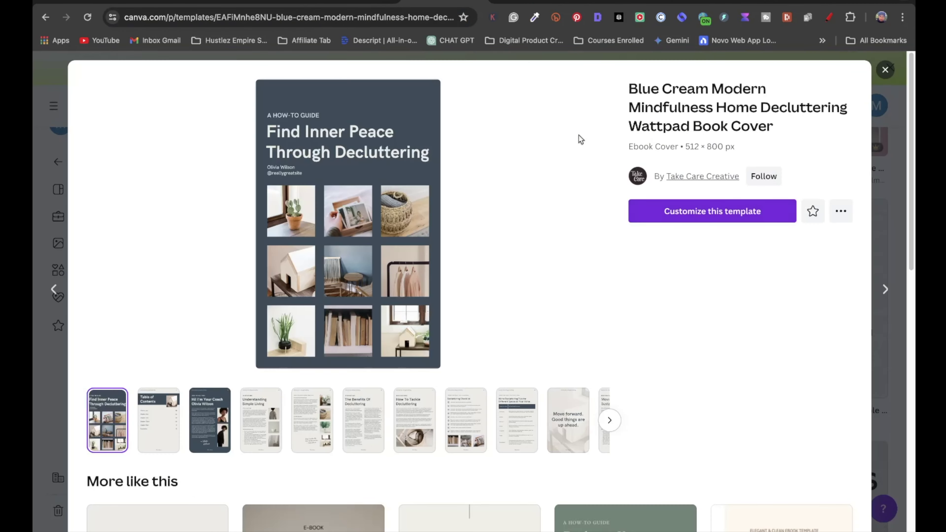
left_click(535, 6)
scroll(650, 298, "down", 1)
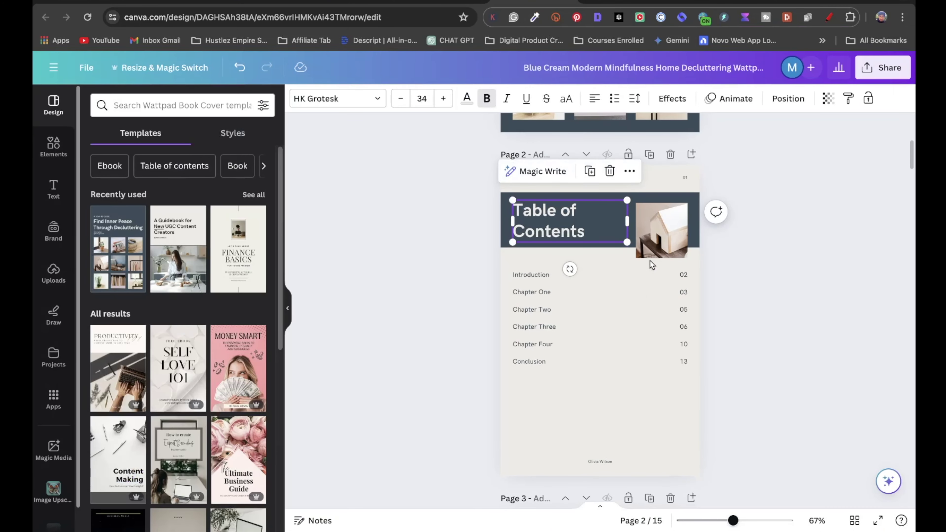
left_click(670, 154)
scroll(671, 292, "down", 8)
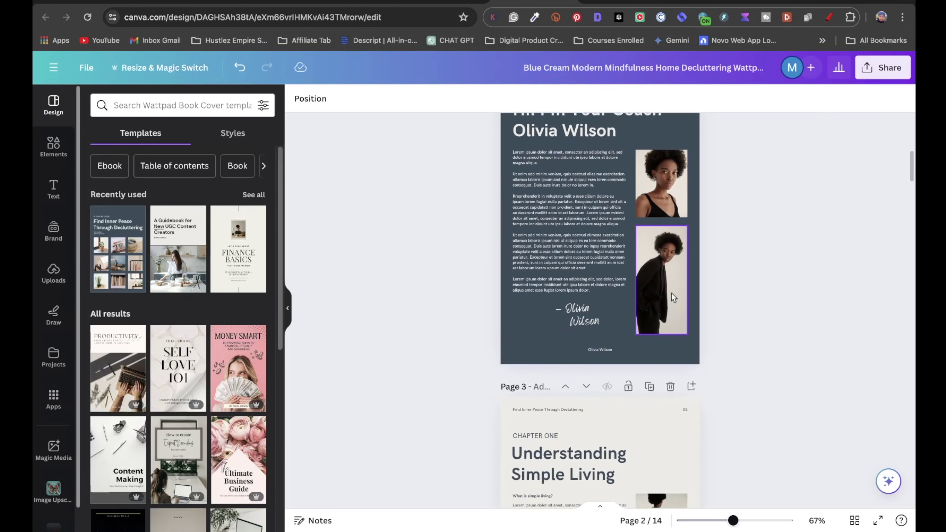
scroll(639, 364, "up", 10)
scroll(614, 356, "down", 4)
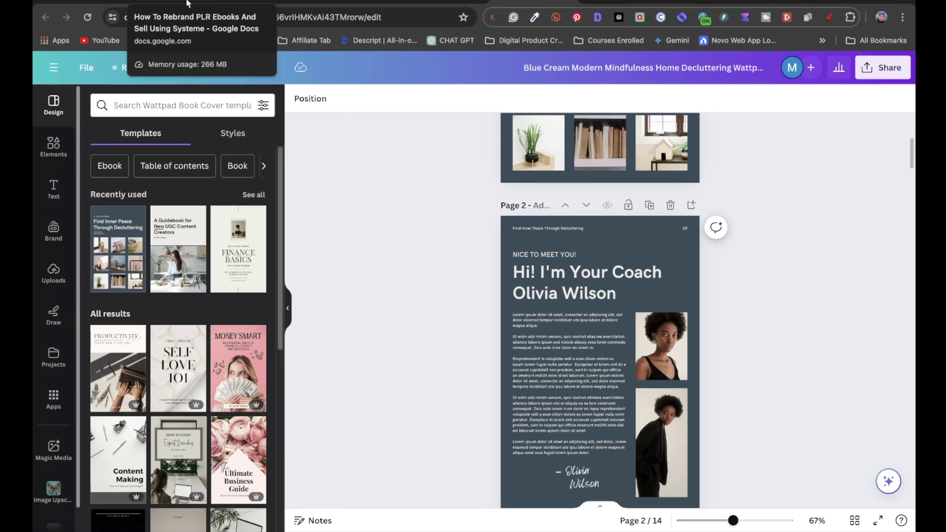
Step: Check the "How To Rebrand PLR Ebooks And Sell Using Systeme" outline in Google Docs and return to the affiliate ebook design in Canva
left_click(182, 1)
scroll(343, 204, "down", 1)
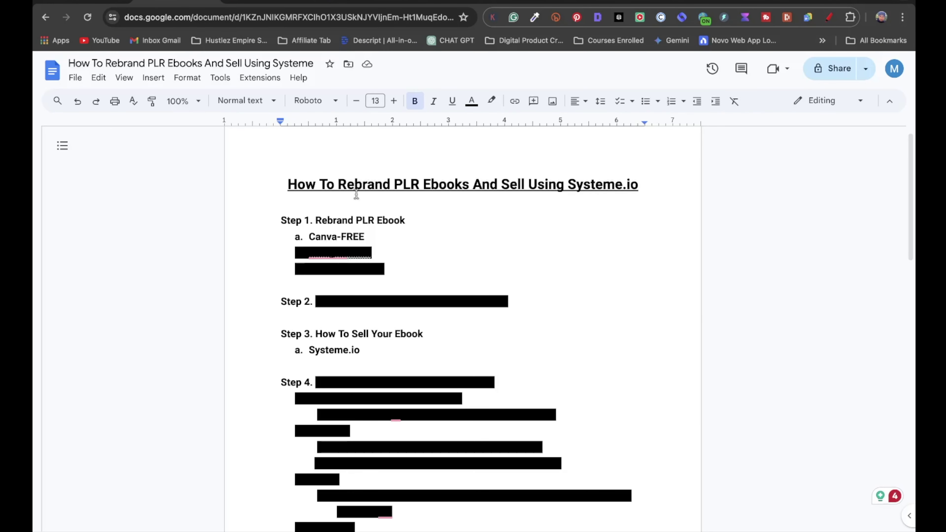
left_click(354, 2)
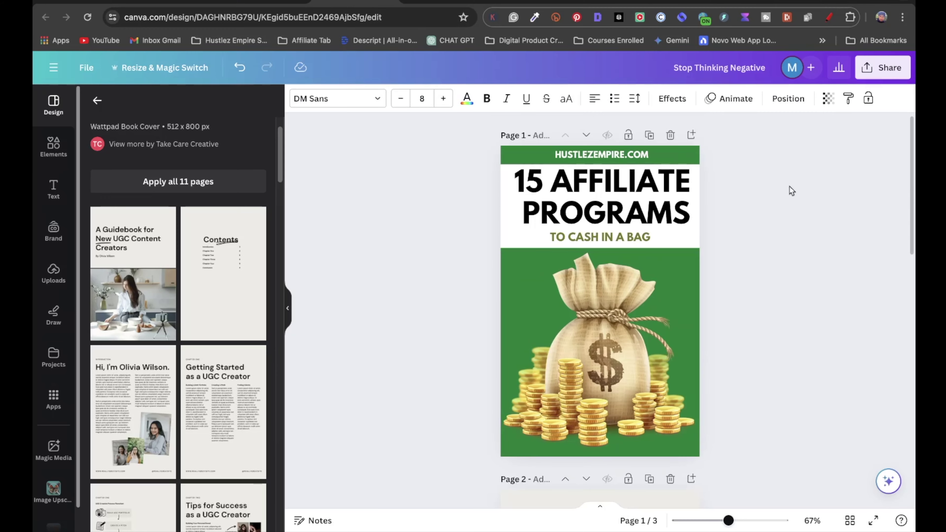
Step: Download all pages of the affiliate ebook design as PDF Standard and open the downloaded "Stop Thinking Negative.pdf"
left_click(872, 75)
left_click(786, 363)
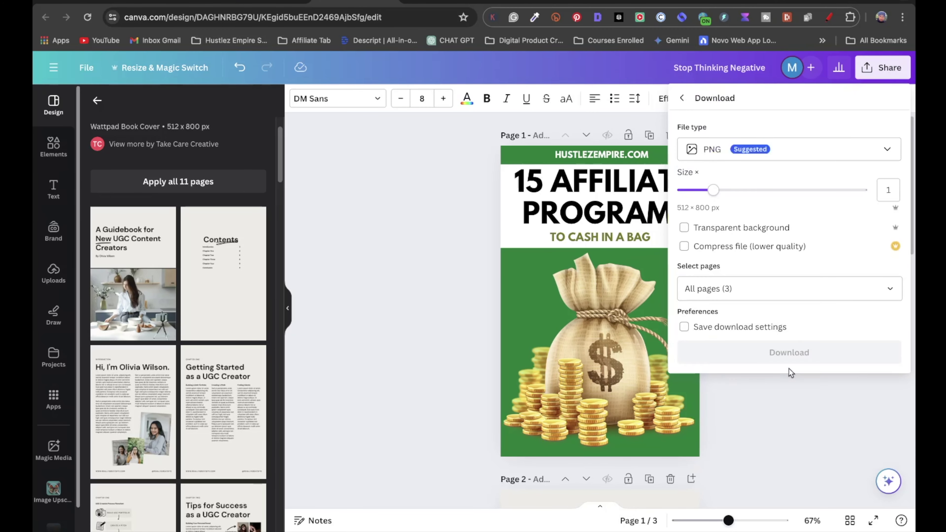
left_click(884, 149)
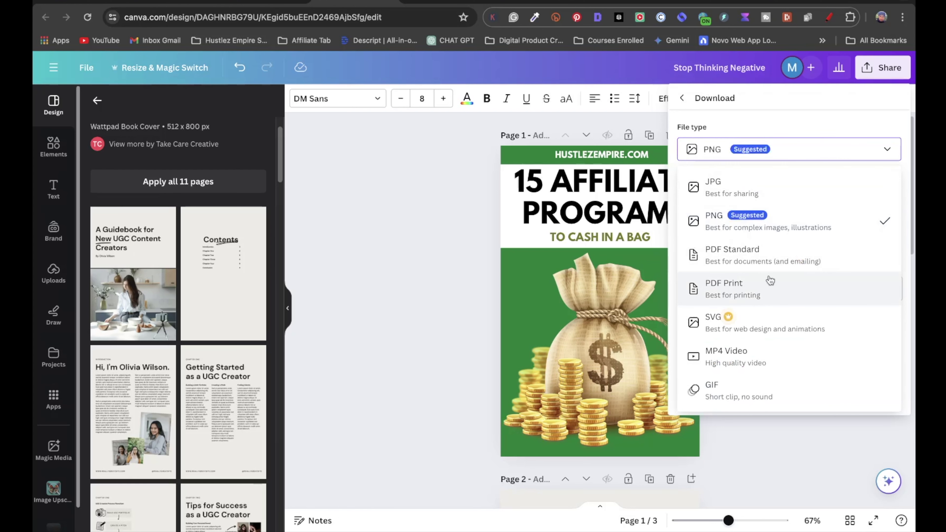
left_click(768, 266)
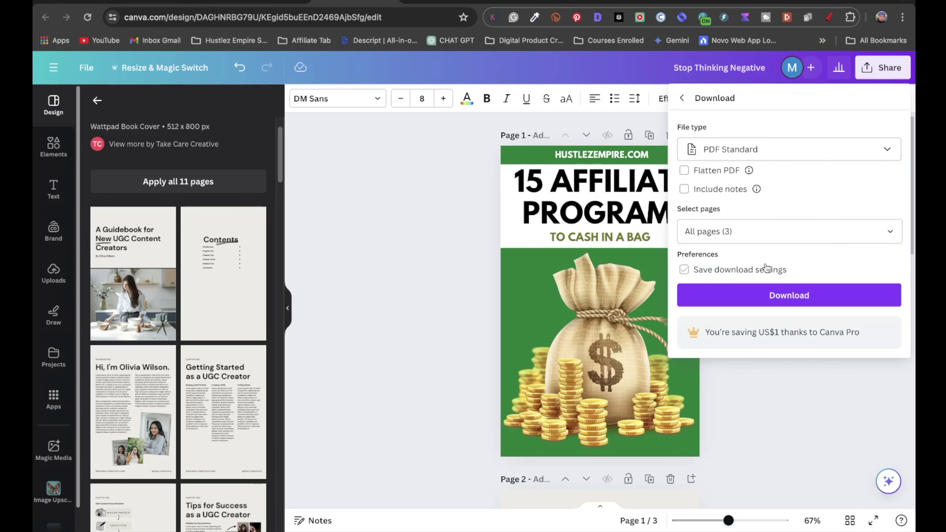
left_click(790, 297)
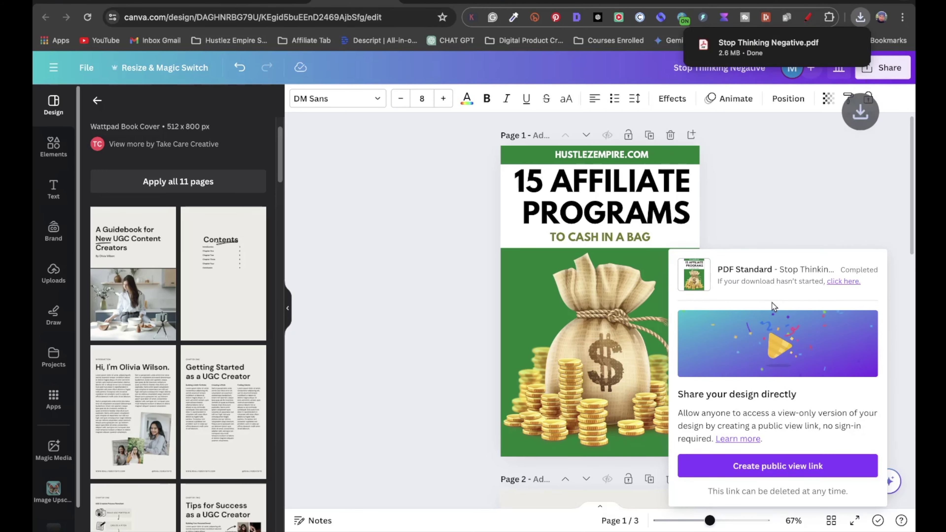
left_click(761, 56)
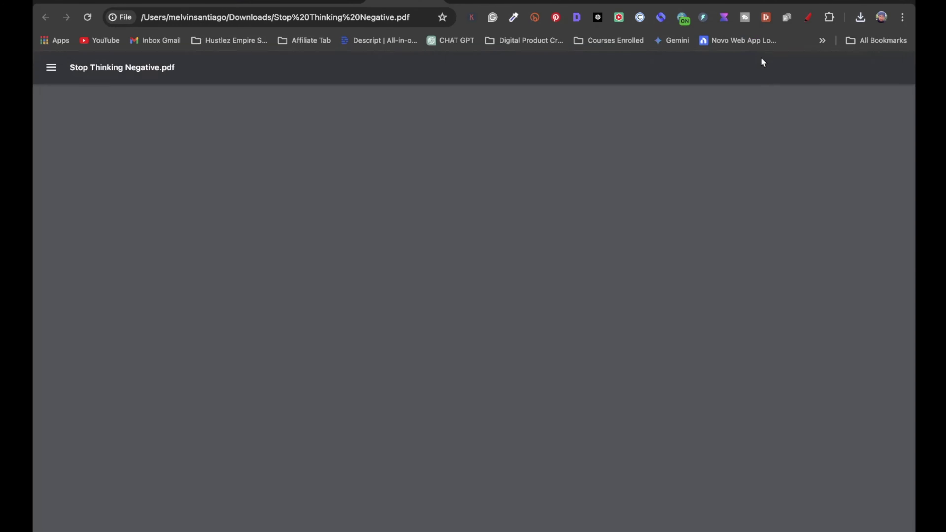
Step: Review the page layout of the exported affiliate ebook PDF, focusing on the Amazon Associates Program page
scroll(525, 282, "down", 15)
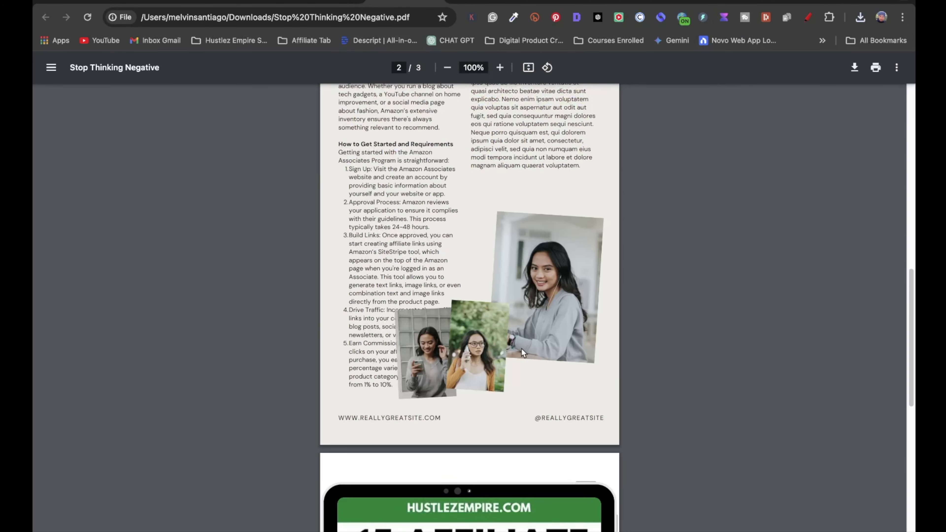
scroll(522, 348, "up", 5)
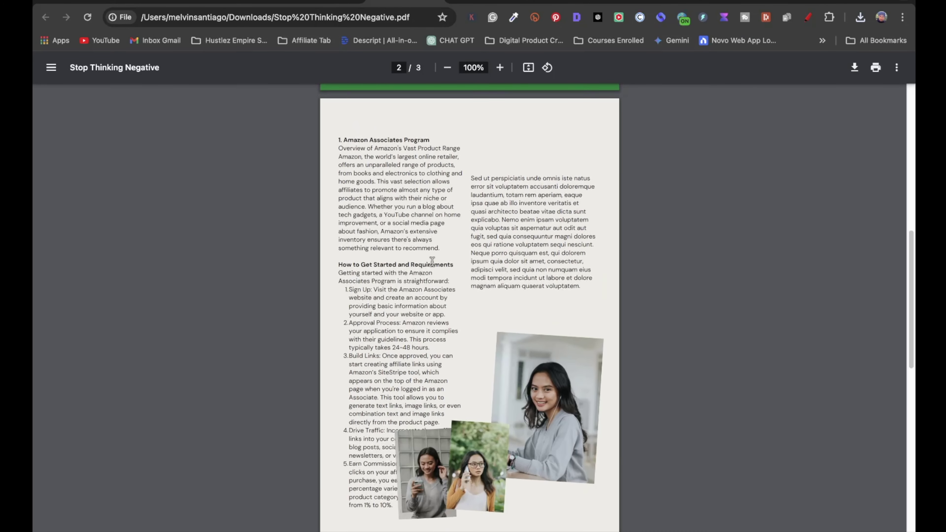
scroll(432, 261, "up", 3)
scroll(408, 241, "down", 1)
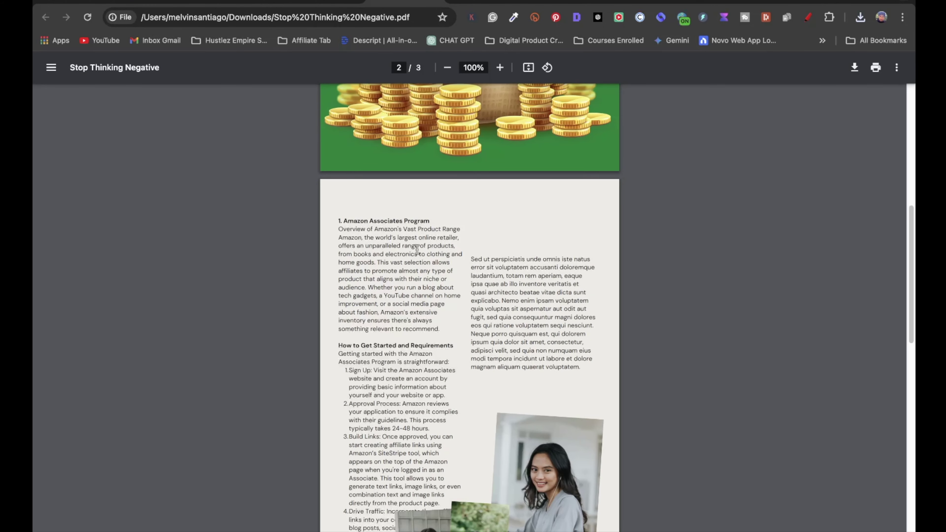
Step: Return to the Canva ebook design and enlarge the Amazon Associates Program text block on page 2 to font size 8.6
left_click(244, 2)
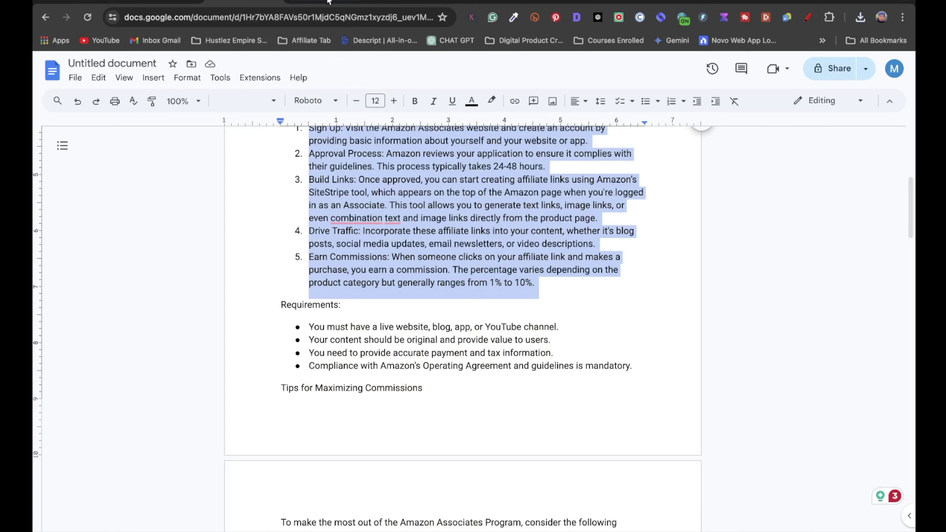
left_click(327, 2)
scroll(505, 346, "down", 10)
scroll(556, 201, "up", 2)
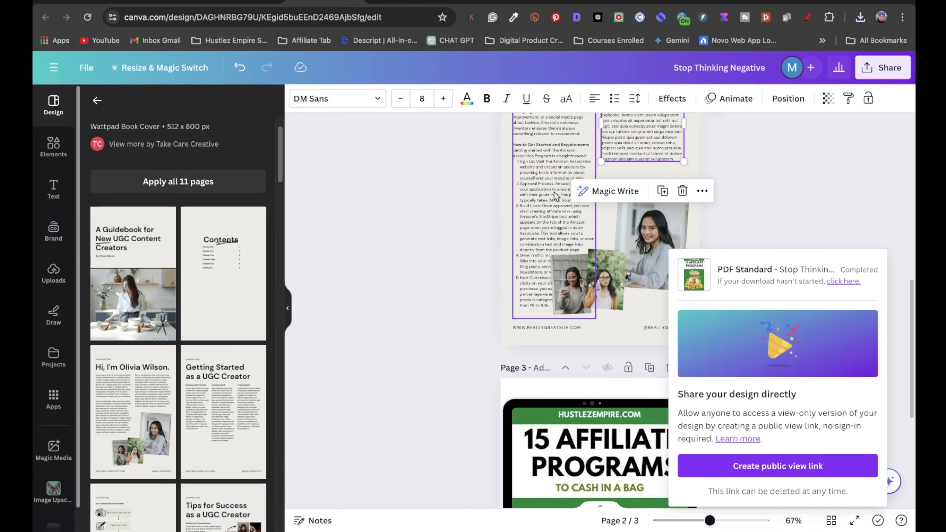
scroll(514, 149, "up", 3)
mouse_move(510, 151)
left_mouse_down()
mouse_move(498, 136)
mouse_move(508, 139)
left_mouse_up()
left_click_drag(588, 142, 597, 133)
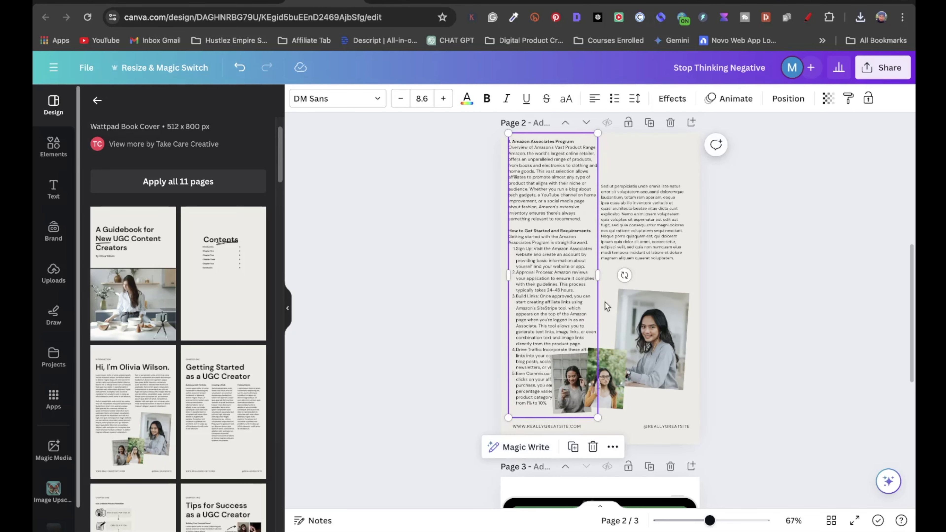
Step: Delete the two small overlapping photos covering the end of the Amazon Associates text on page 2
left_click(575, 406)
key("Delete")
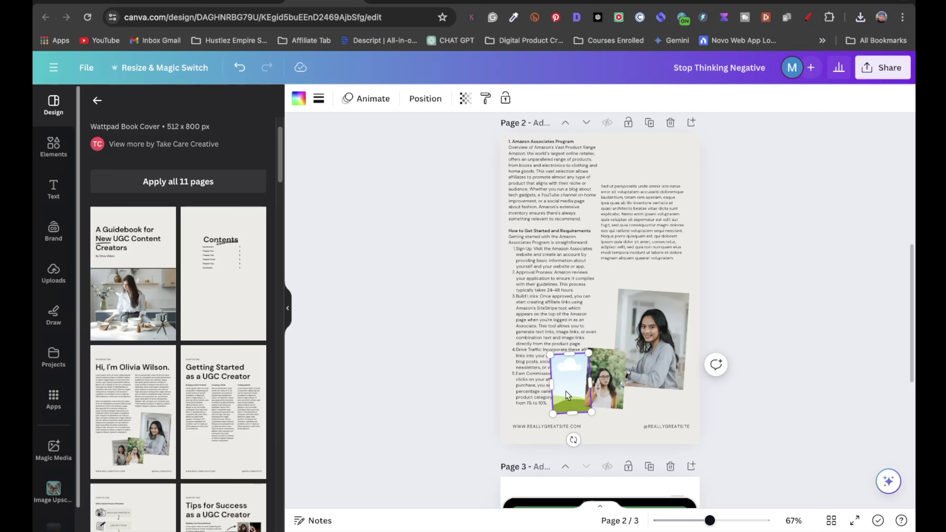
left_click(602, 388)
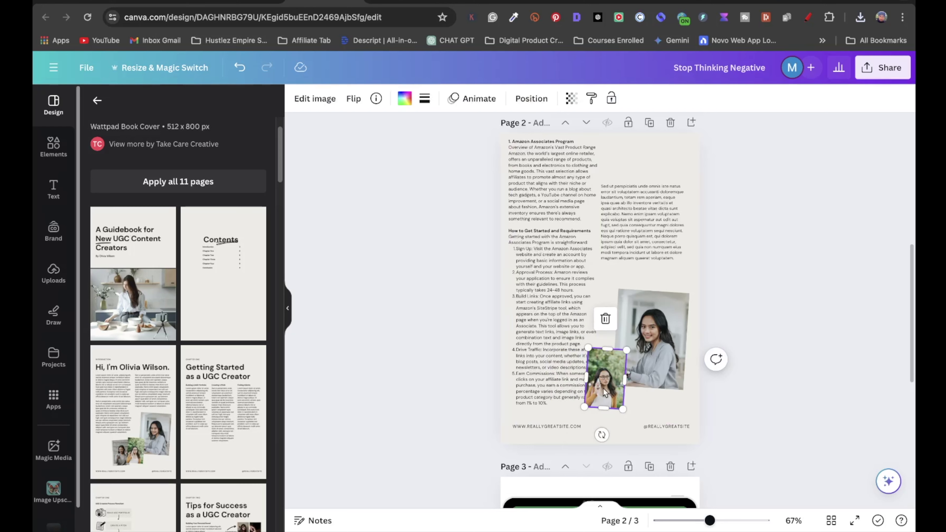
key("Delete")
Step: Widen the Amazon Associates text block, move the placeholder column up beside it, and shift the Amazon block slightly down
left_click(584, 268)
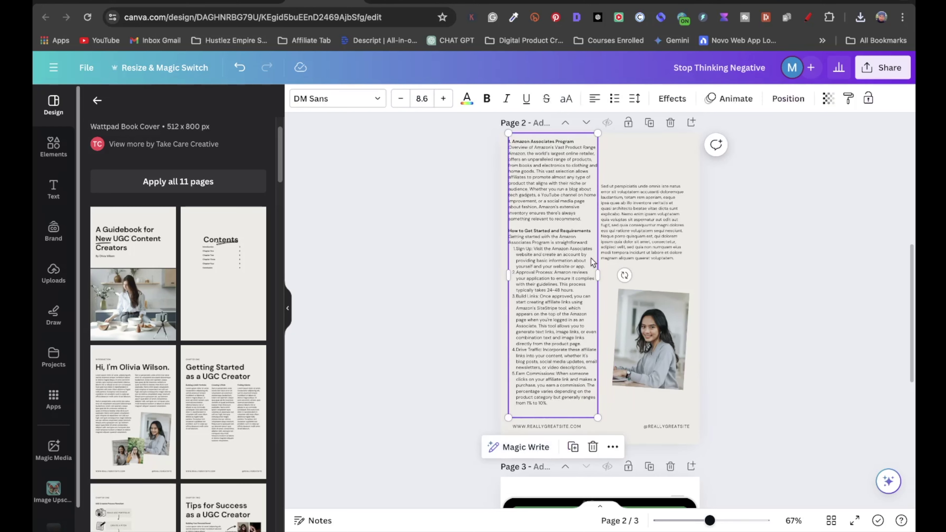
left_click_drag(598, 275, 617, 282)
left_click_drag(653, 230, 641, 178)
left_click(603, 211)
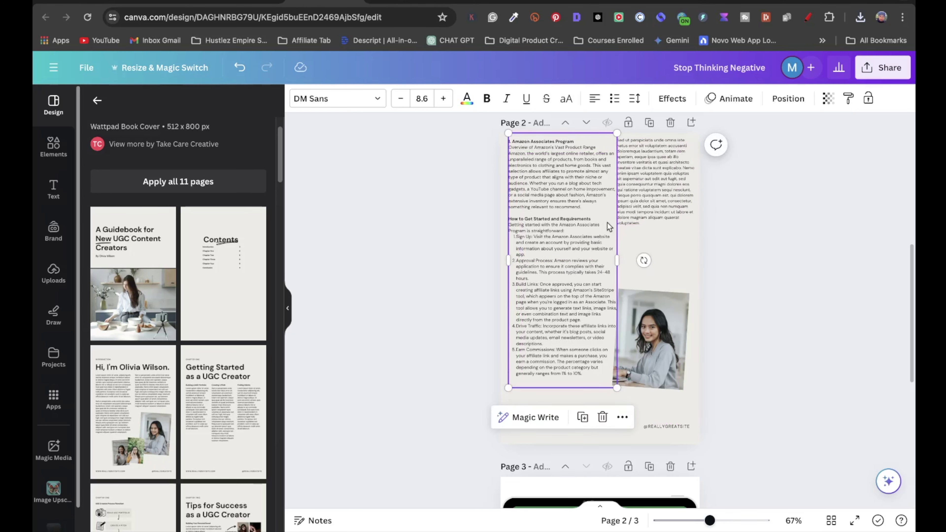
left_click_drag(617, 261, 612, 263)
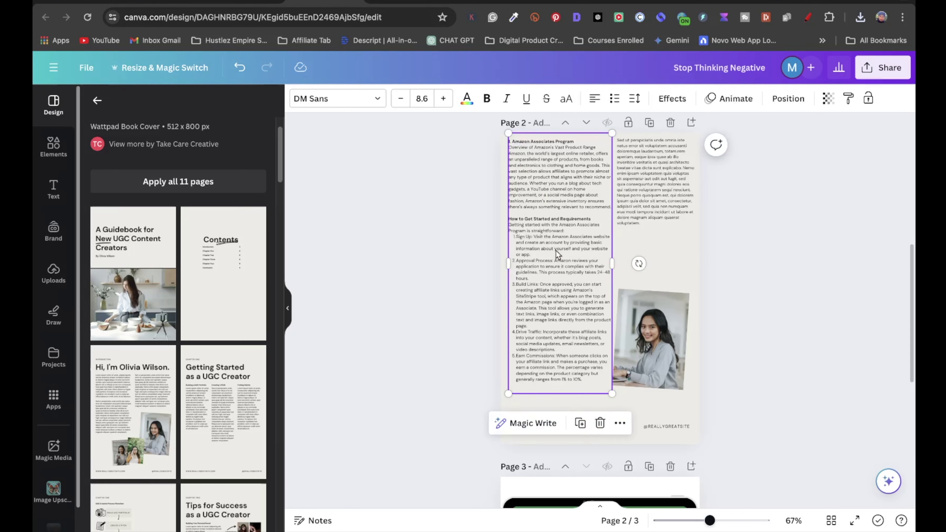
left_click_drag(556, 250, 555, 259)
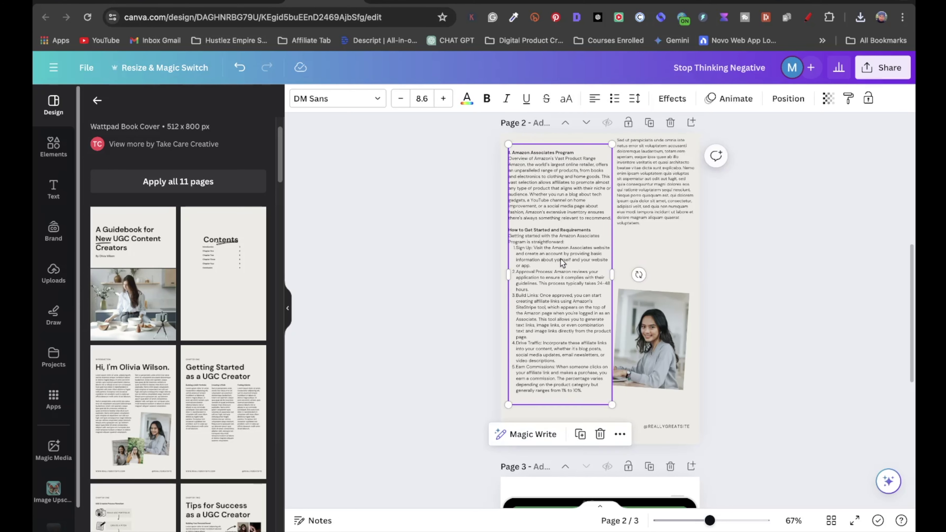
Step: Switch to the browser tab with the exported PDF, load designrr.io there and view its pricing plans
left_click(889, 71)
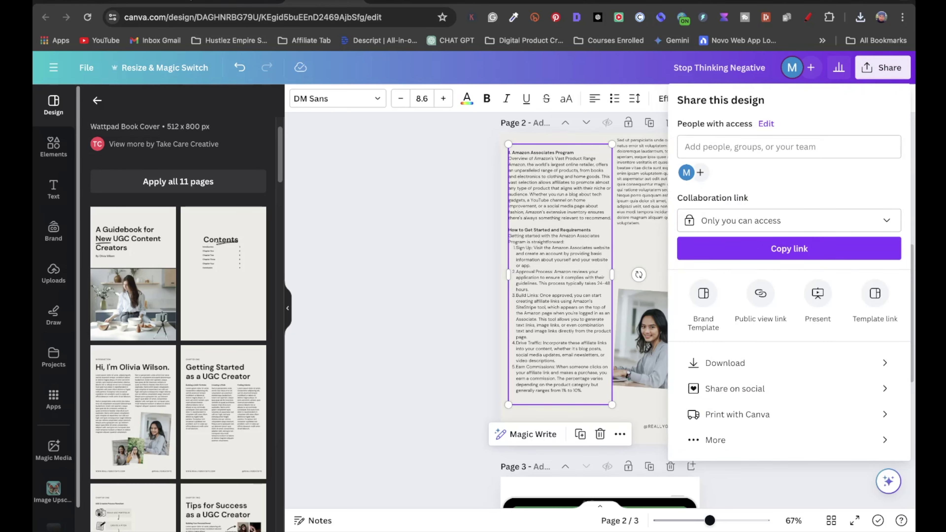
left_click(421, 2)
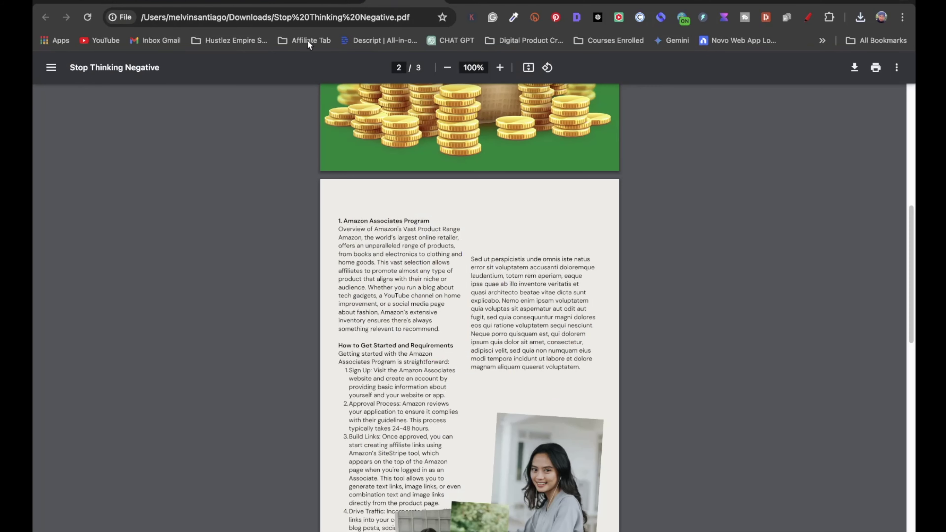
left_click(259, 17)
type("de")
key("Return")
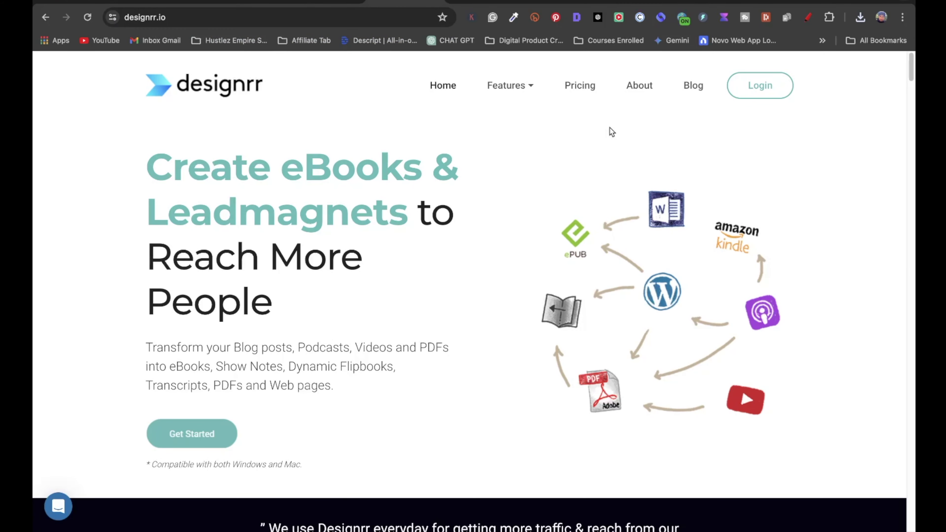
left_click(579, 85)
scroll(397, 363, "down", 10)
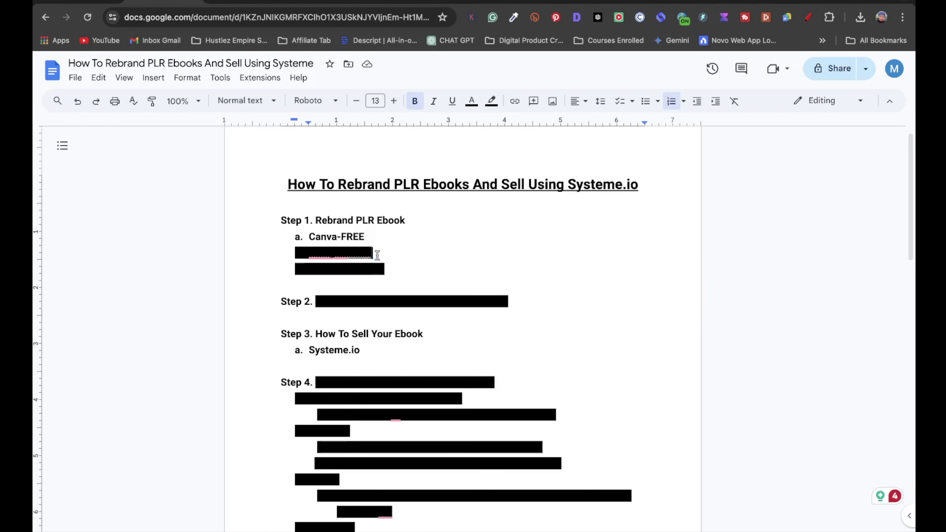
Step: Reveal the "Designrr-Paid" line under Step 1 of the Google Docs outline by removing its black highlight
triple_click(377, 255)
left_click(491, 101)
left_click(610, 143)
left_click(522, 244)
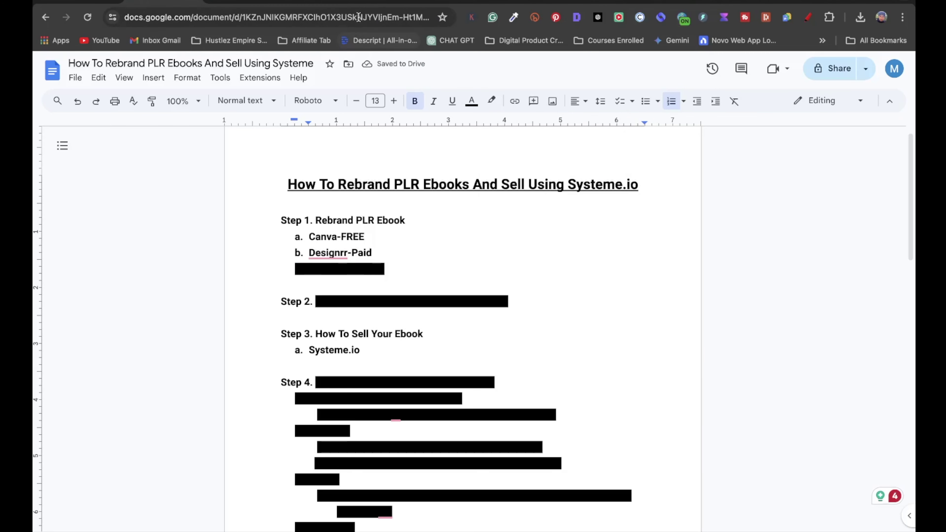
Step: Return to the Designrr pricing page, go to the site's home page and log in to the dashboard
left_click(385, 2)
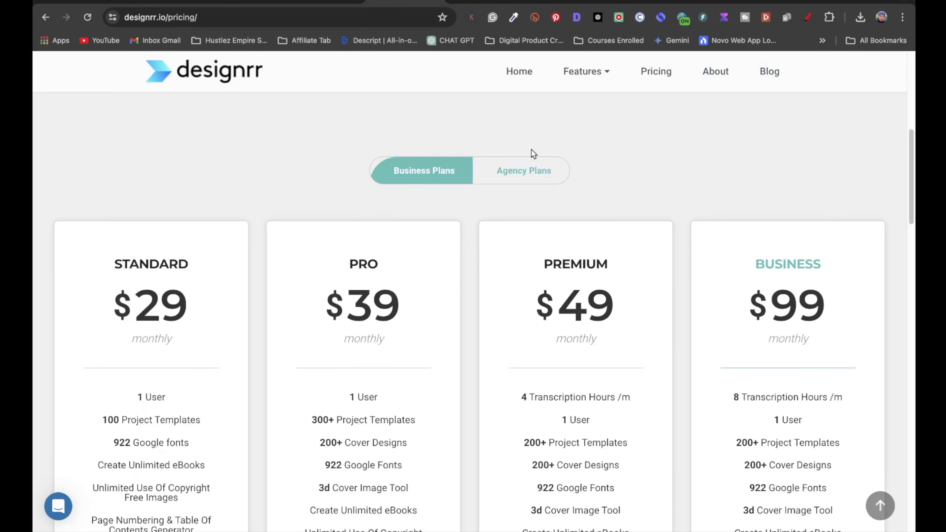
scroll(532, 150, "up", 5)
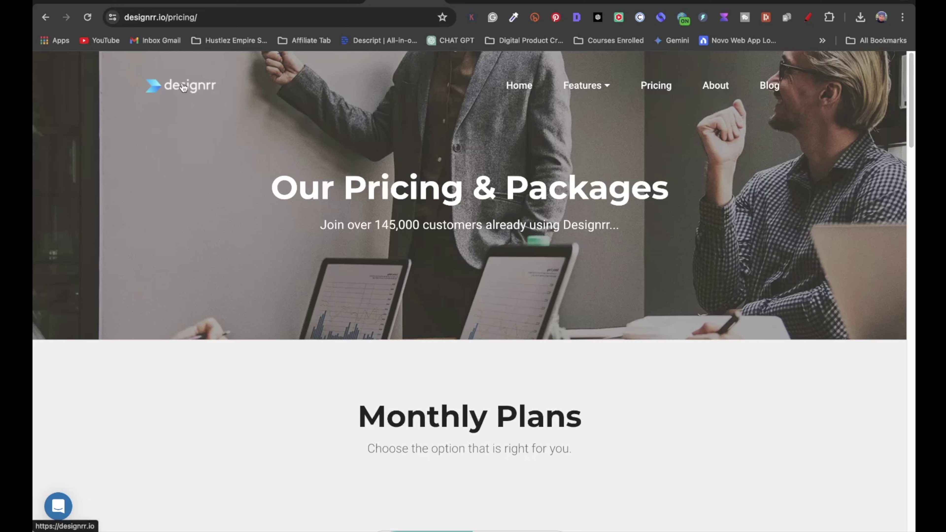
left_click(184, 88)
left_click(752, 99)
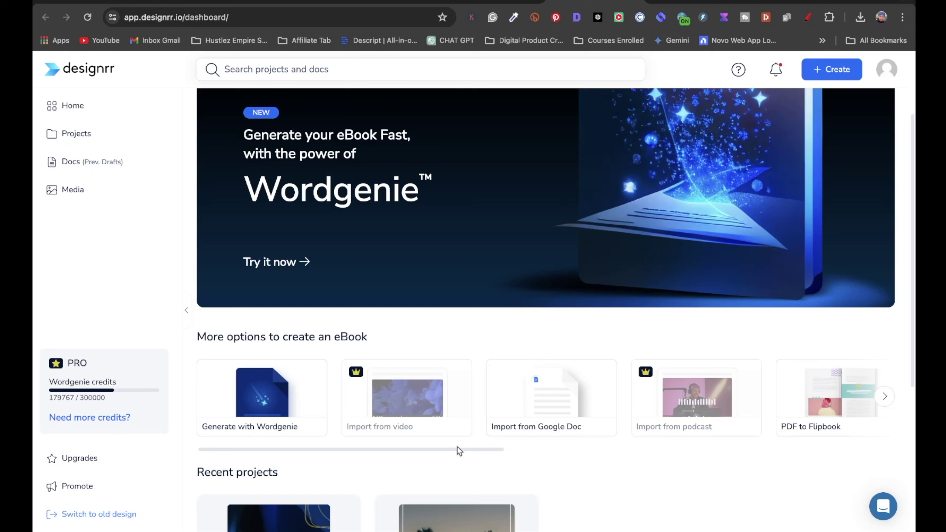
Step: Browse the ebook creation options on the dashboard and start a project with Import from PDF
left_click_drag(457, 452, 878, 450)
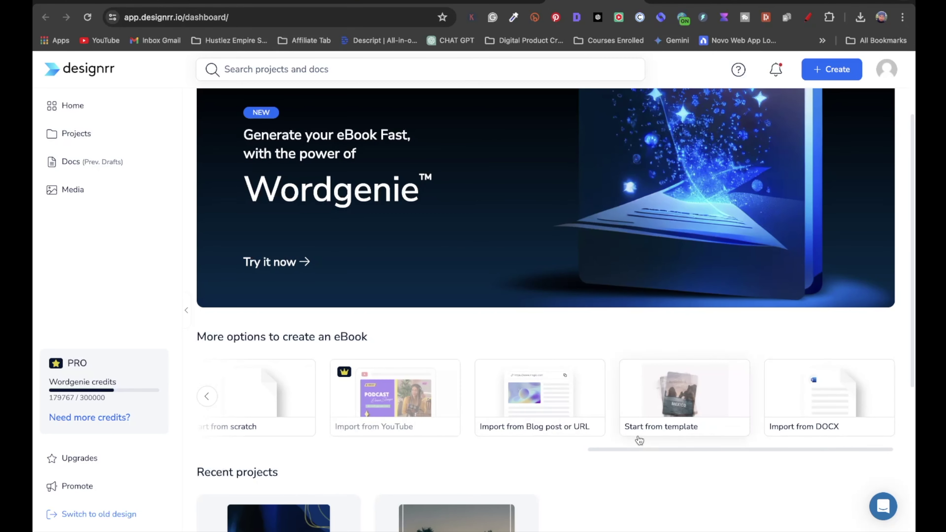
left_click_drag(643, 452, 508, 429)
left_click(509, 429)
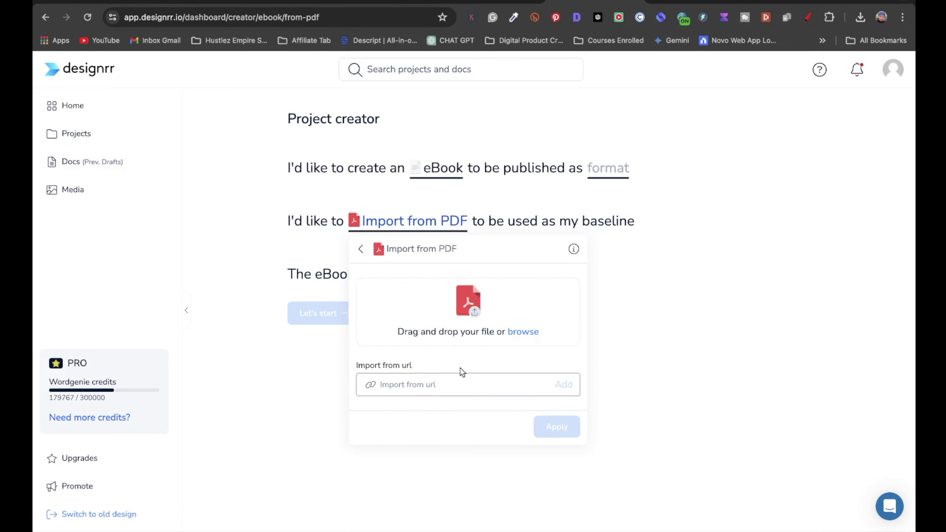
Step: Upload the "10 Profitable Affiliate Programs To Monetize Instantly" PDF from New Folder With Items and apply it as the project's baseline
left_click(522, 332)
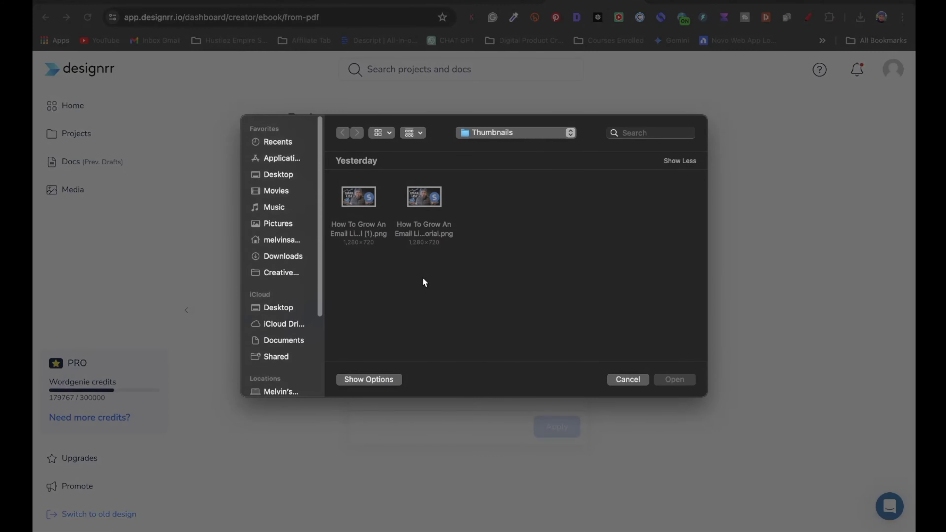
left_click(268, 174)
double_click(366, 198)
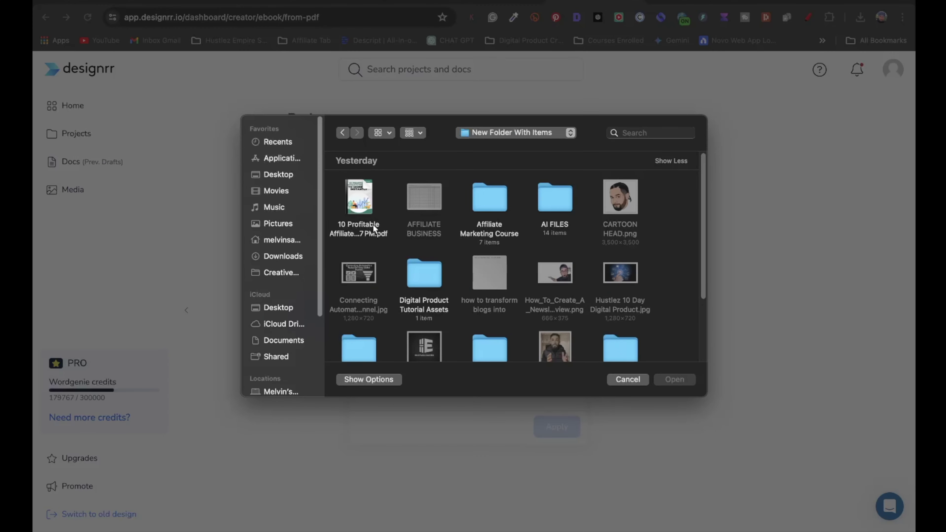
left_click(373, 225)
left_click(685, 382)
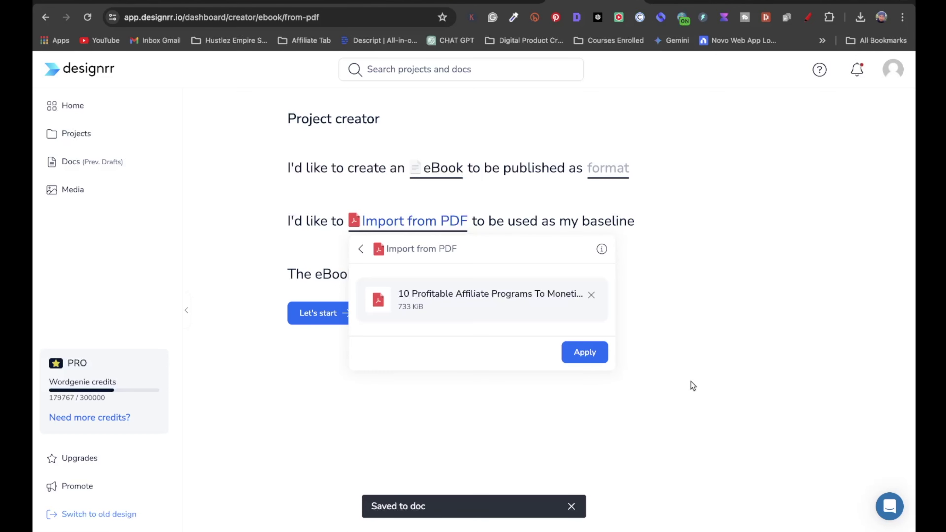
left_click(590, 357)
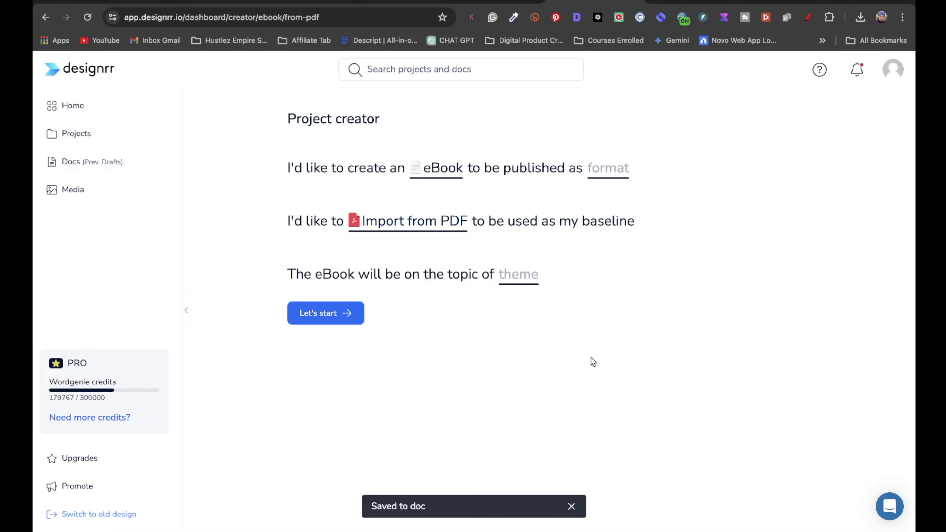
Step: Start the ebook project with the imported PDF and use the California template
left_click(327, 315)
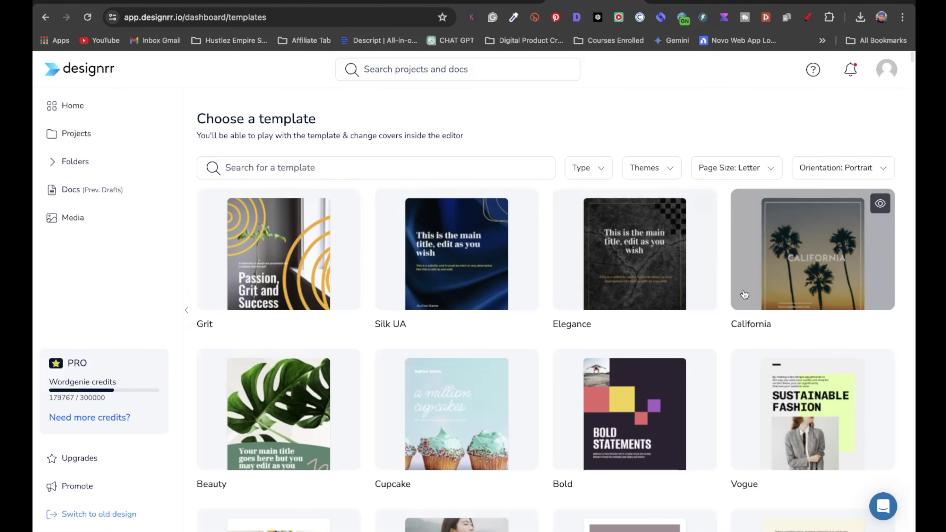
left_click(801, 281)
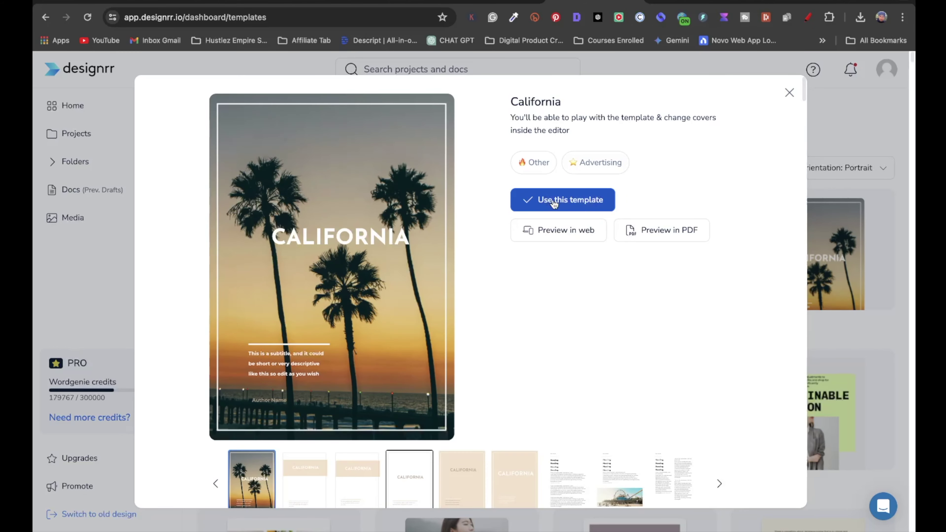
left_click(553, 205)
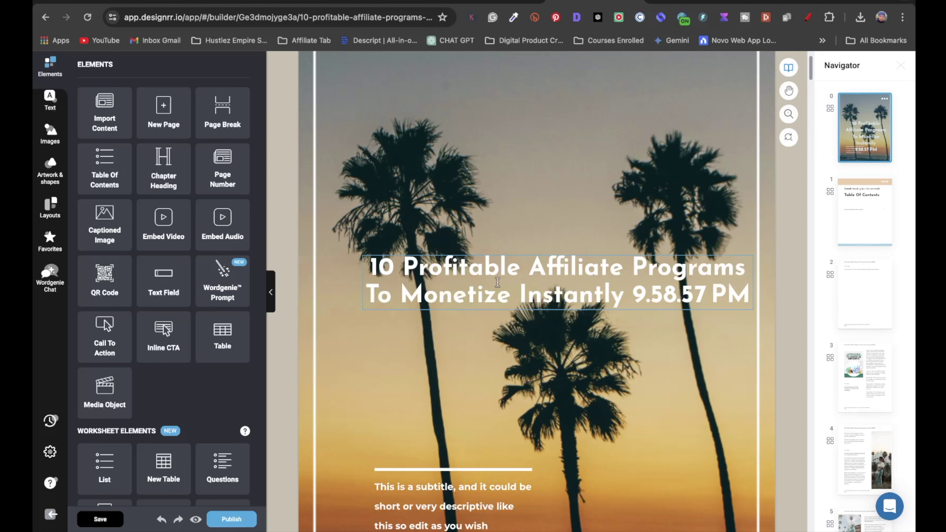
Step: Inspect the generated cover title and the heading and sample entry on the Table Of Contents page
left_click(497, 282)
scroll(484, 317, "down", 4)
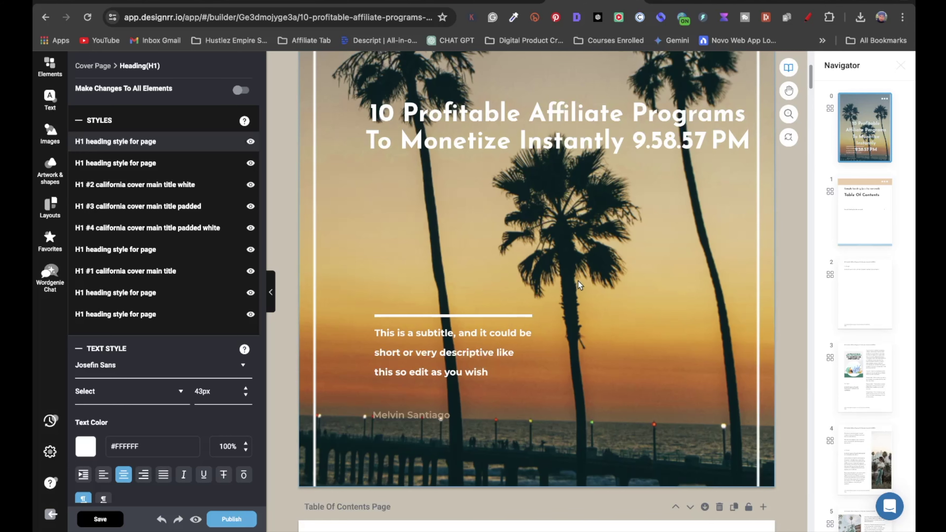
left_click(867, 236)
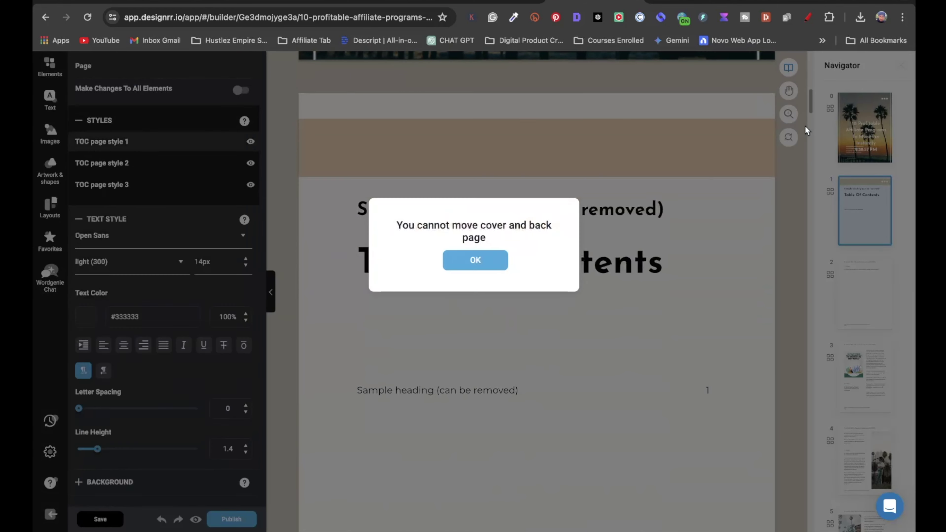
left_click(481, 264)
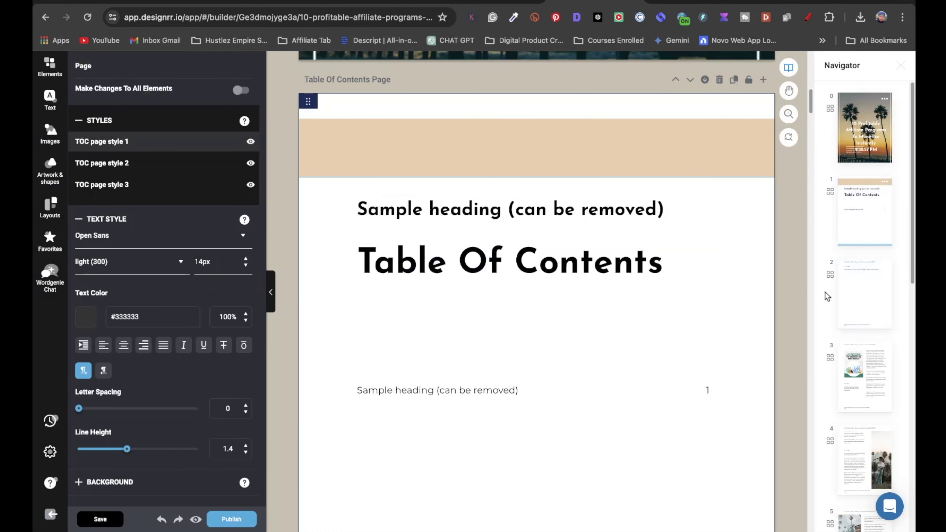
left_click(460, 268)
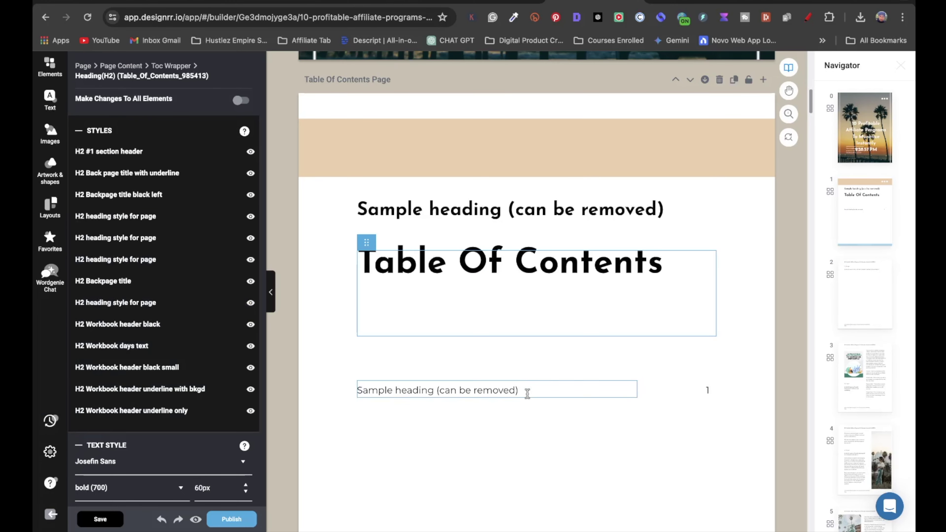
triple_click(488, 393)
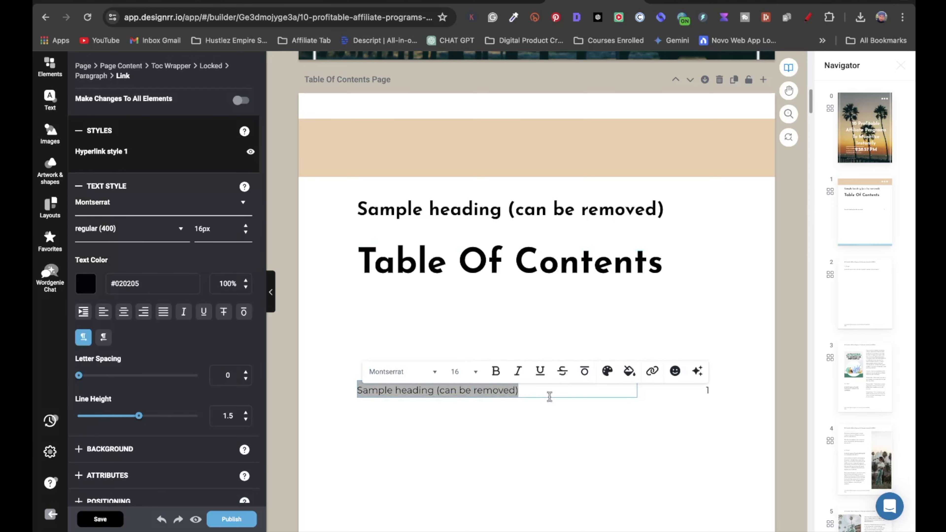
left_click(564, 409)
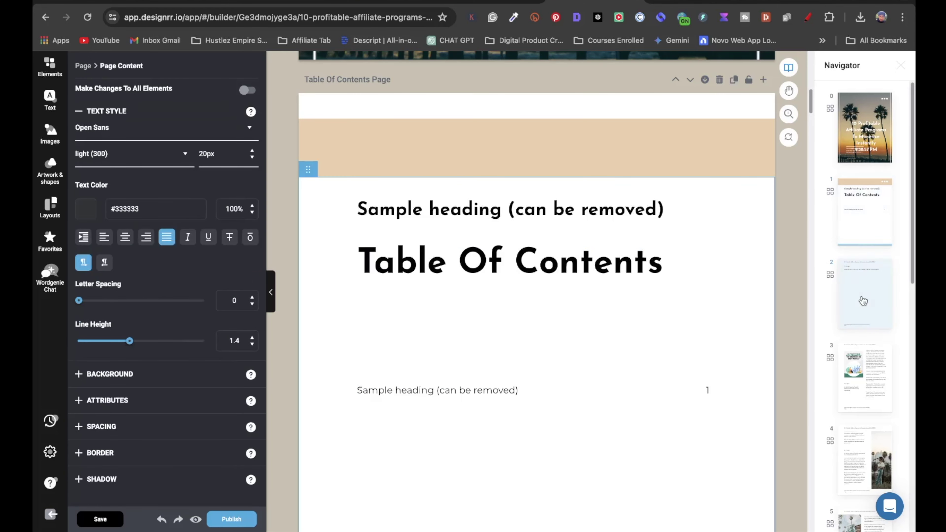
Step: Delete the nearly empty regular page that follows the Table Of Contents page
left_click(864, 305)
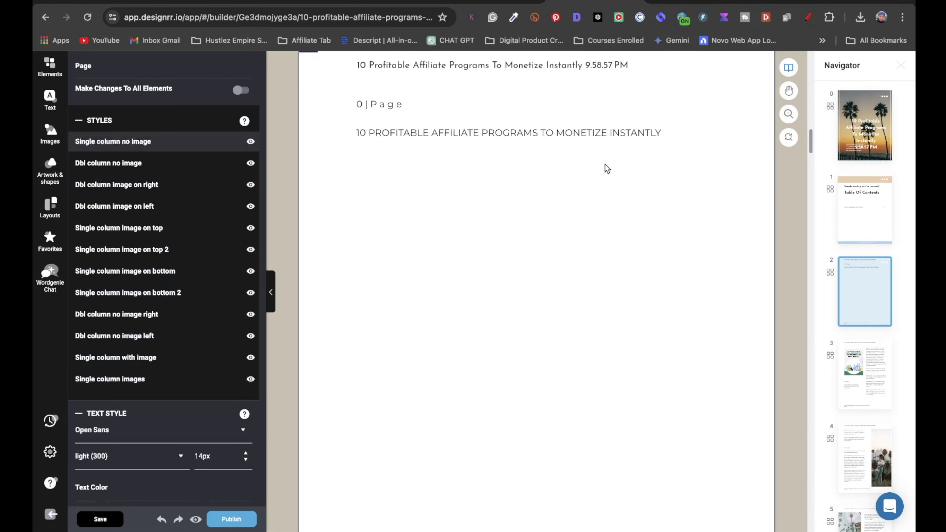
scroll(633, 223, "up", 3)
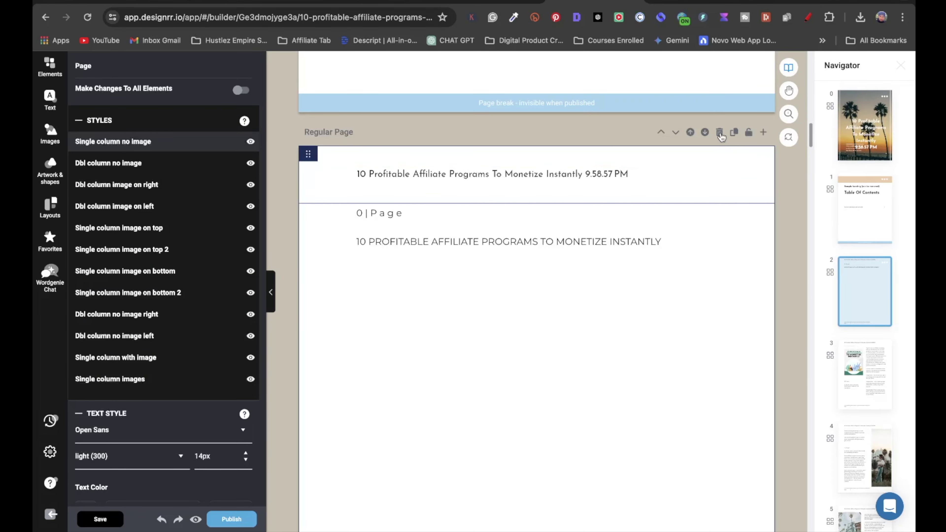
left_click(719, 134)
left_click(523, 261)
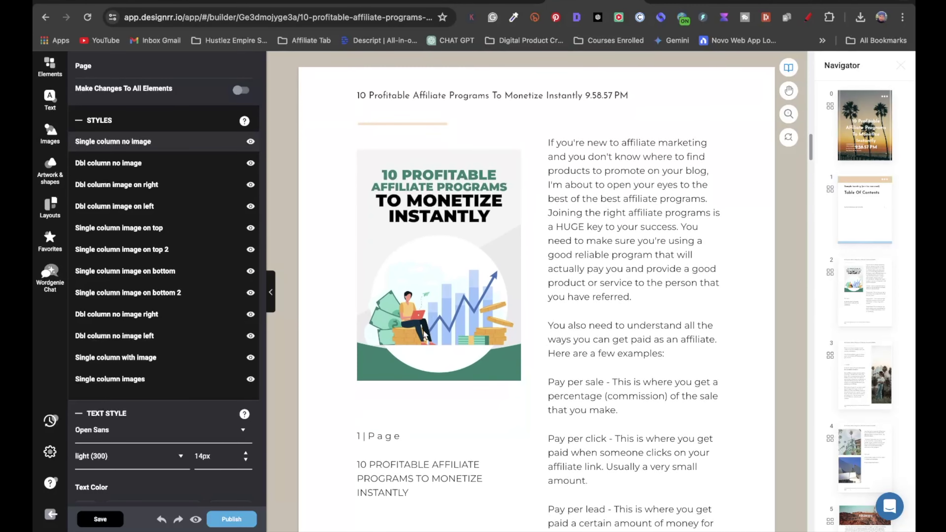
Step: Remove the imported cover image from the first content page and change the number in the paragraph "10 PROFITABLE AFFILIATE PROGRAMS TO MONETIZE INSTANTLY" to 15
left_click(453, 278)
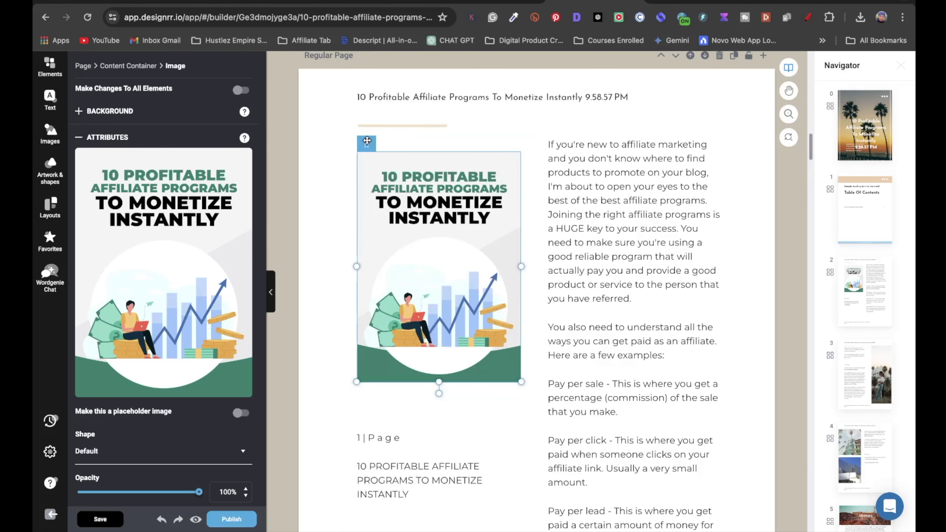
left_click(497, 149)
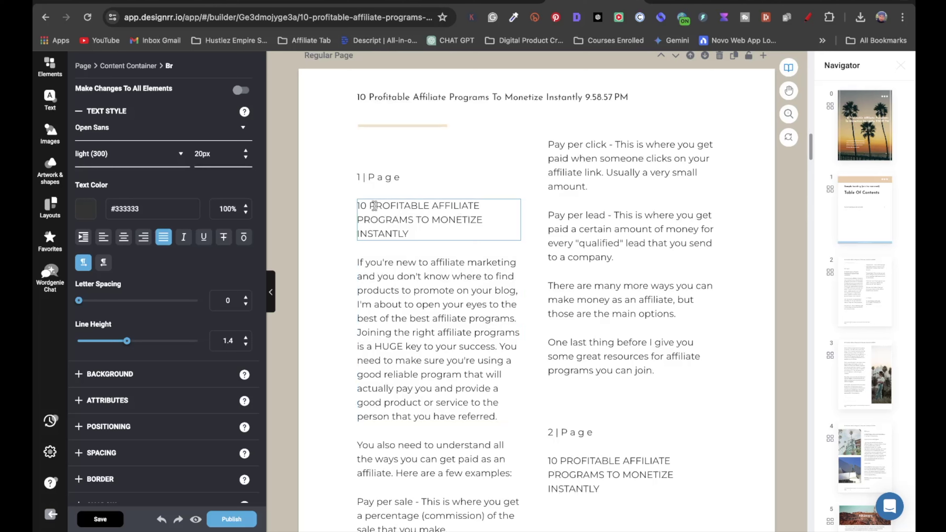
left_click(374, 205)
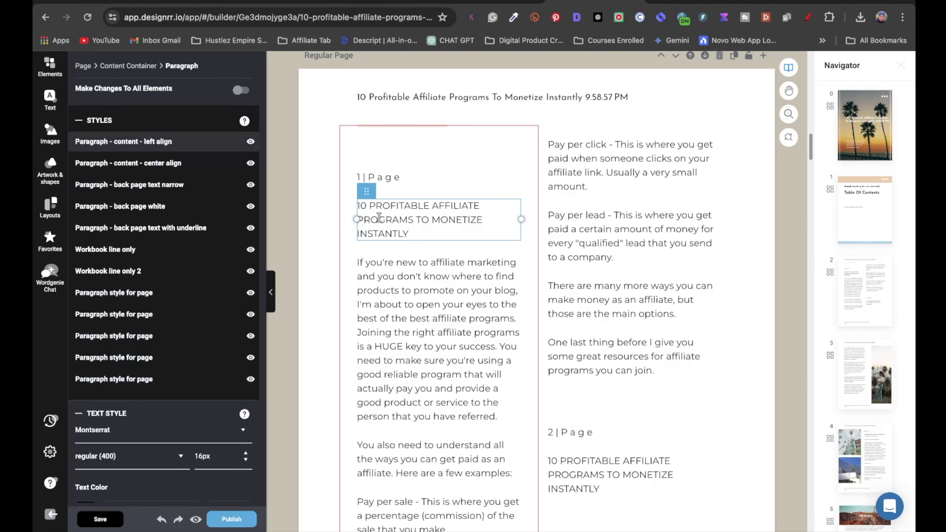
left_click(365, 209)
key("BackSpace")
type("5")
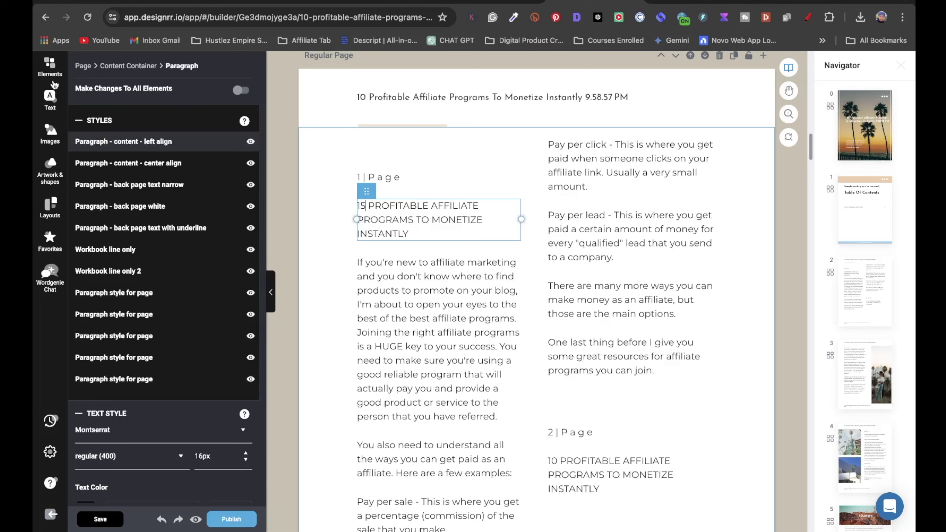
Step: Review the available page elements and the hyperlink options for the phrase "affiliate marketing" in the opening paragraph
left_click(50, 69)
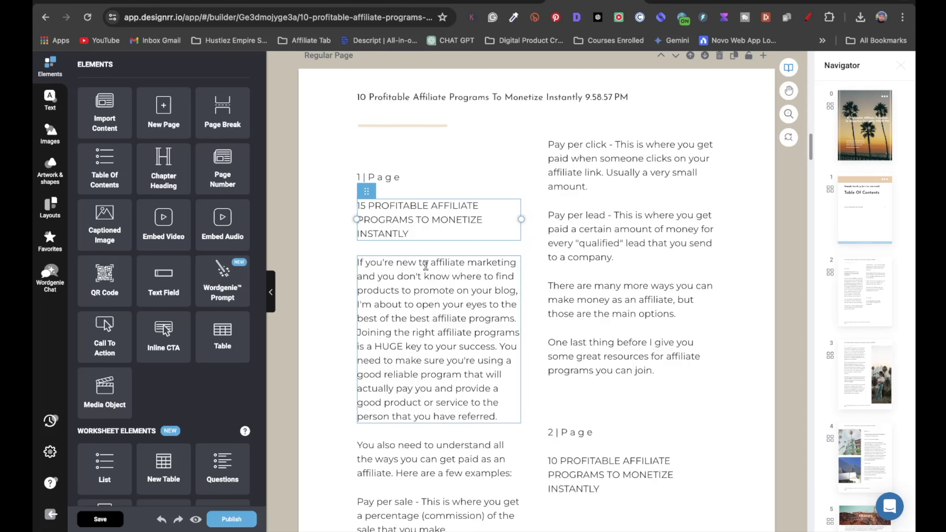
left_click_drag(430, 263, 516, 263)
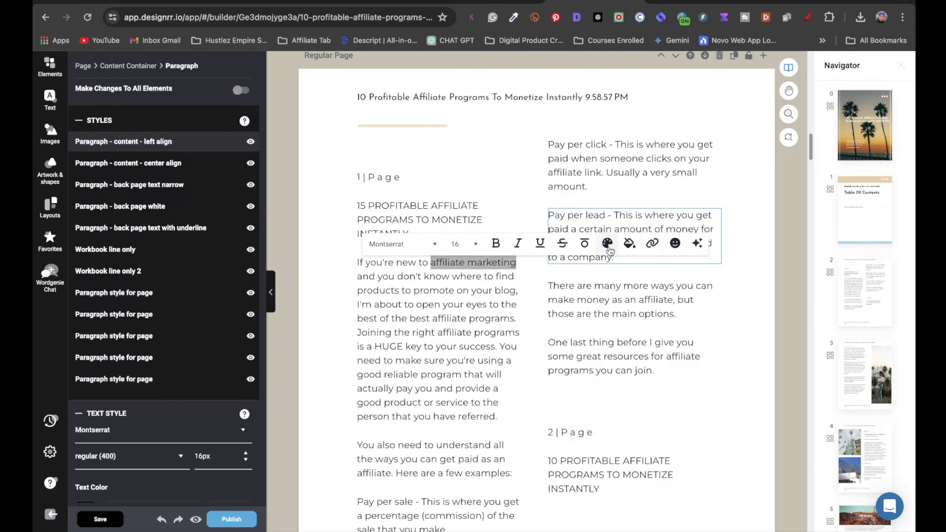
left_click(652, 244)
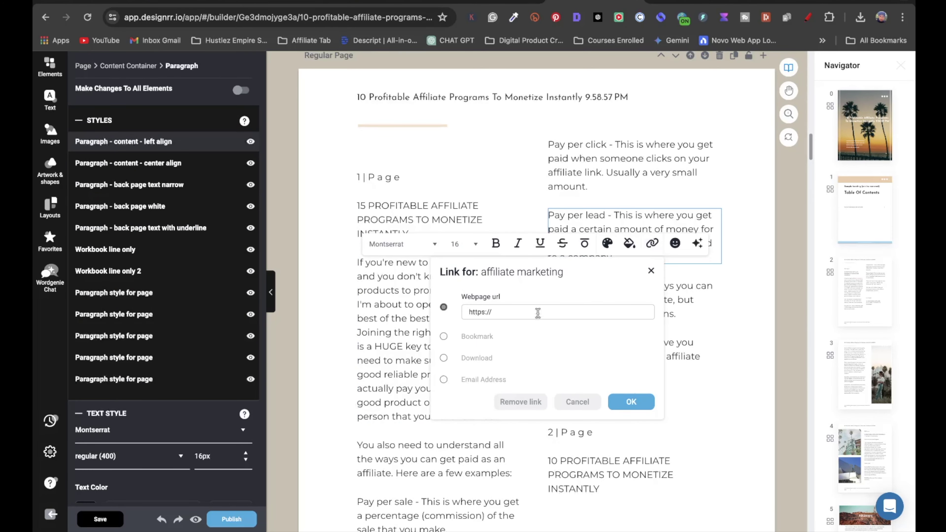
key("ctrl+a")
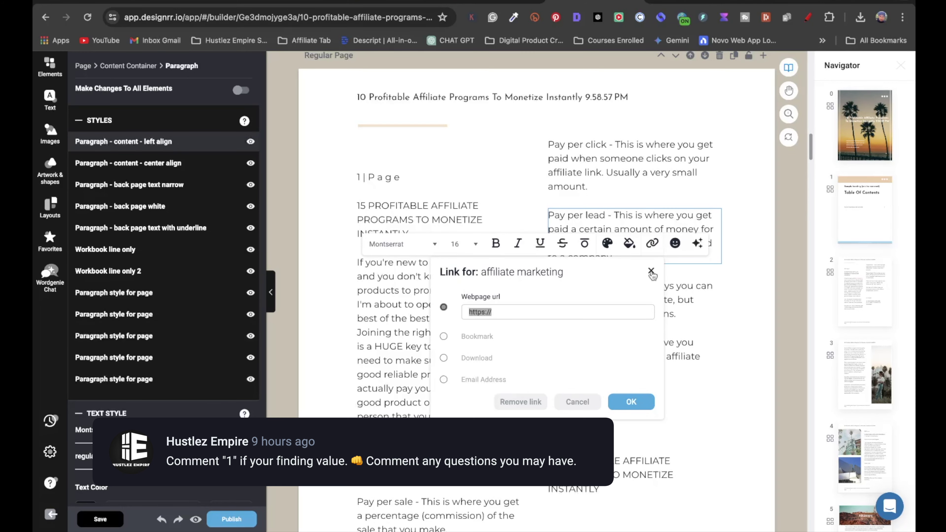
left_click(651, 270)
Step: Publish the ebook by exporting it as a compressed PDF for Adobe Reader
scroll(541, 322, "down", 3)
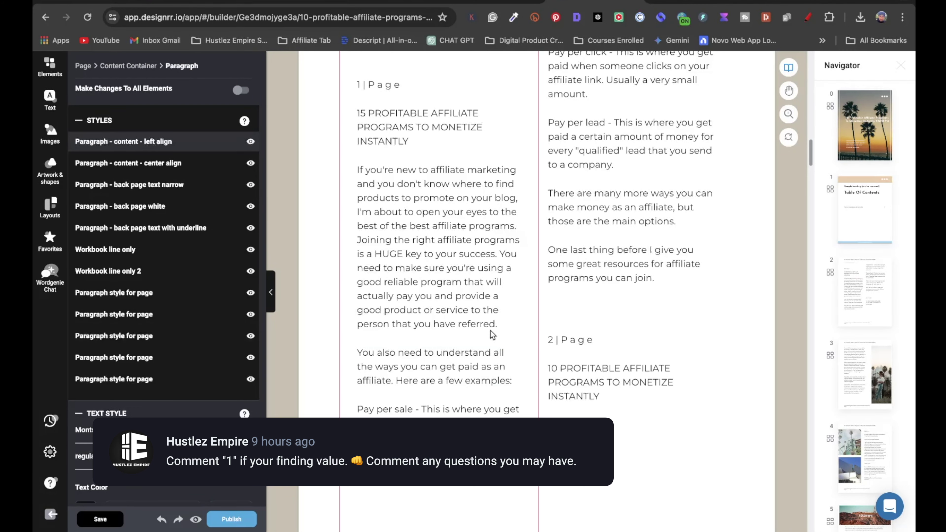
left_click(231, 519)
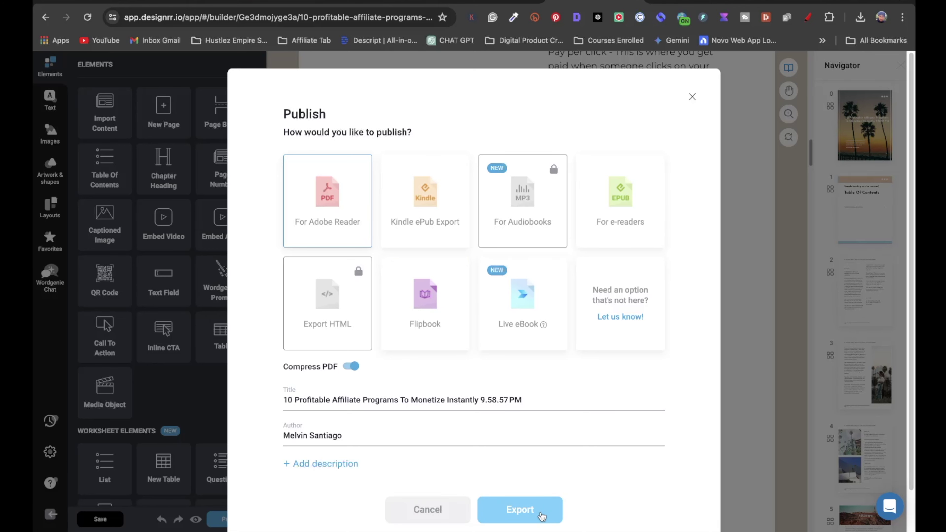
left_click(543, 510)
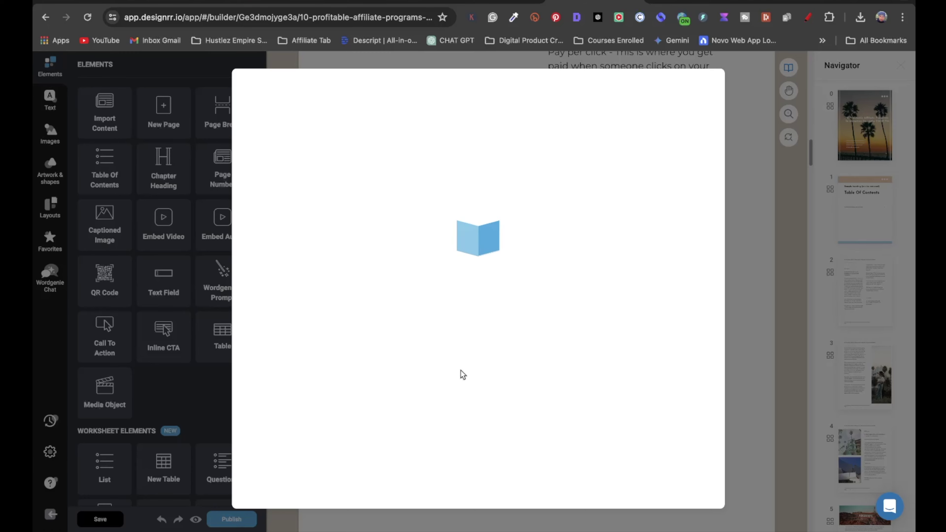
Step: Switch to the PLR rebranding outline in Google Docs and reveal the hidden third item under Step 1 with a white highlight
left_click(294, 2)
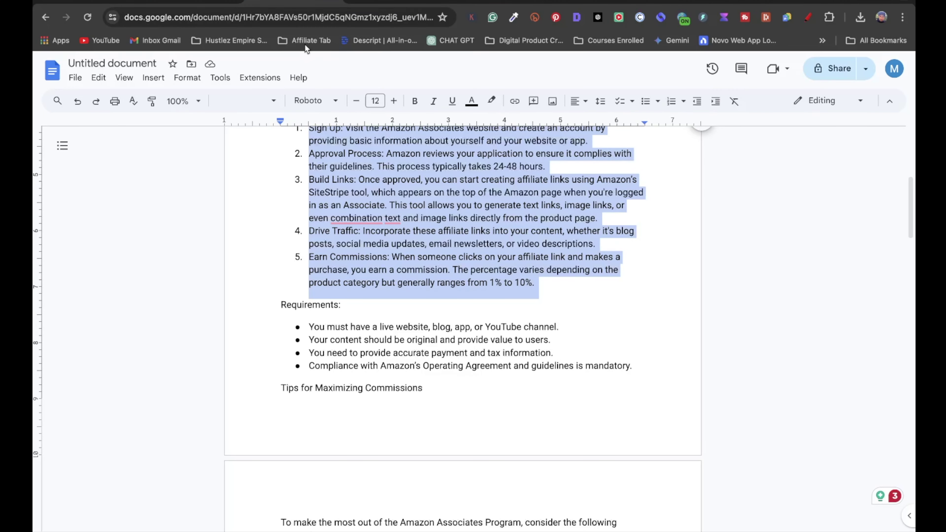
left_click(193, 2)
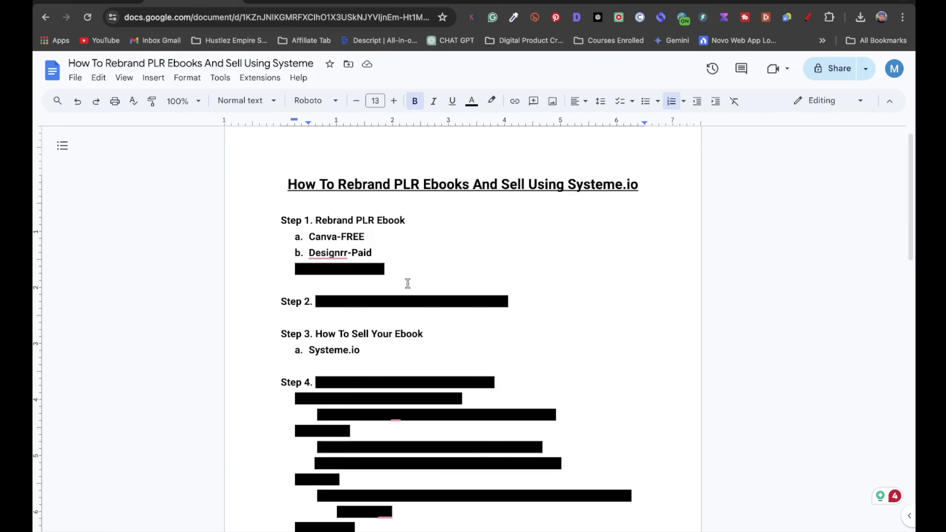
left_click(492, 100)
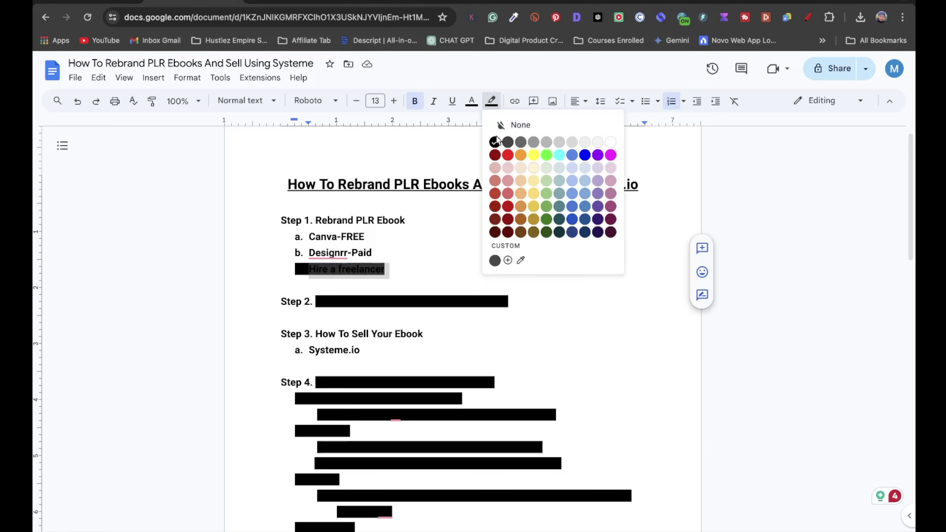
left_click(612, 143)
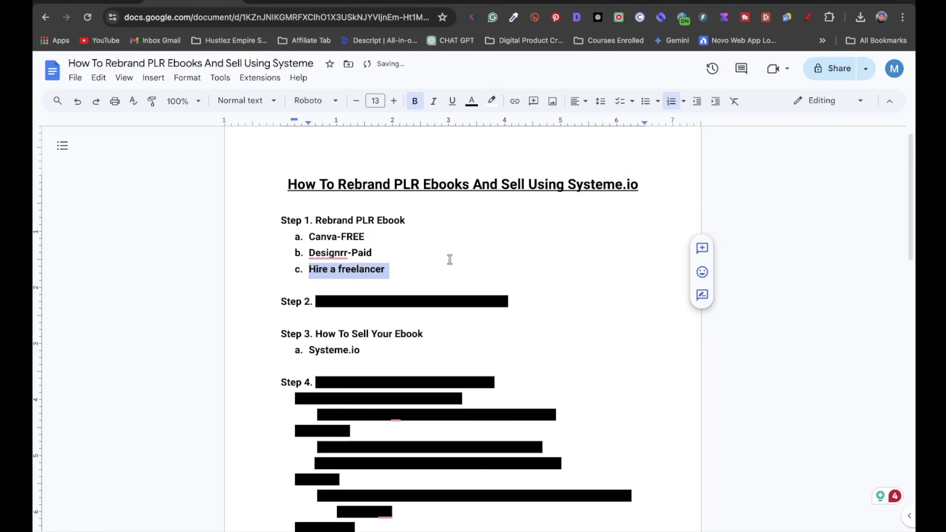
Step: Open Fiverr in the browser, search for "create ebook" and browse the listed gigs and their prices
left_click(493, 2)
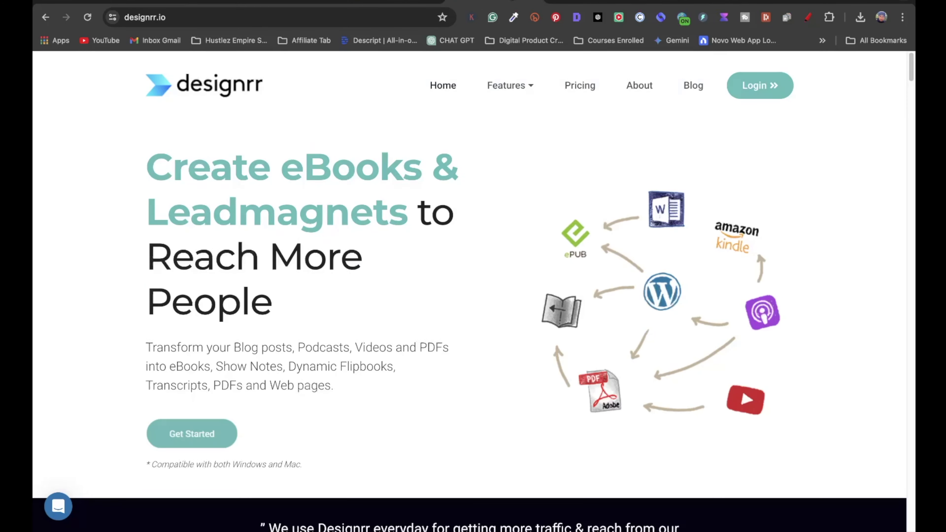
left_click(363, 22)
type("fiverr")
key("Return")
left_click(277, 80)
key("Return")
scroll(559, 436, "down", 8)
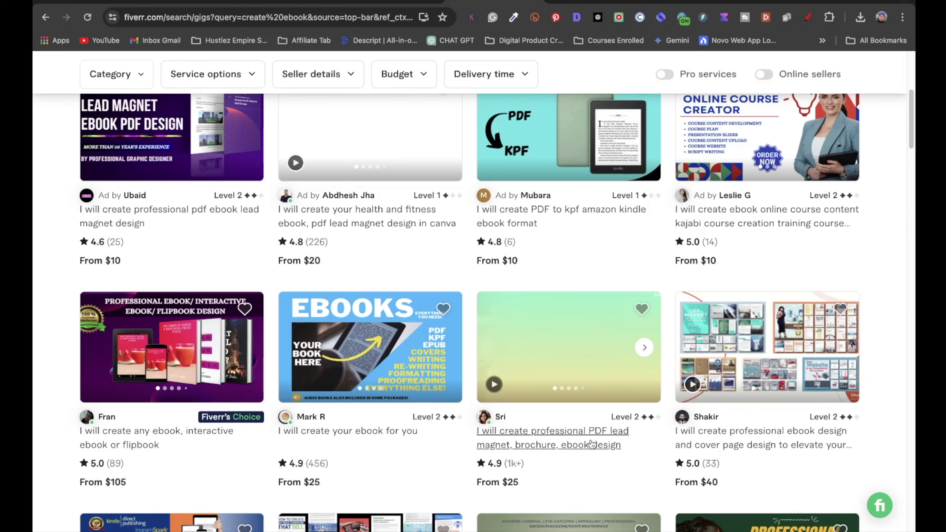
mouse_move(571, 407)
scroll(571, 407, "up", 8)
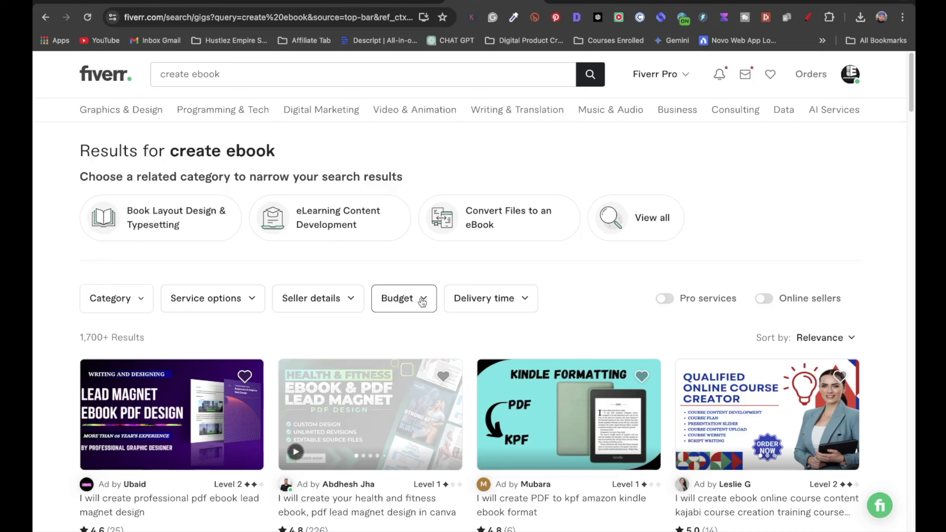
Step: Filter the Fiverr gigs by a custom budget of $10 and browse the offers
left_click(413, 300)
left_click(393, 425)
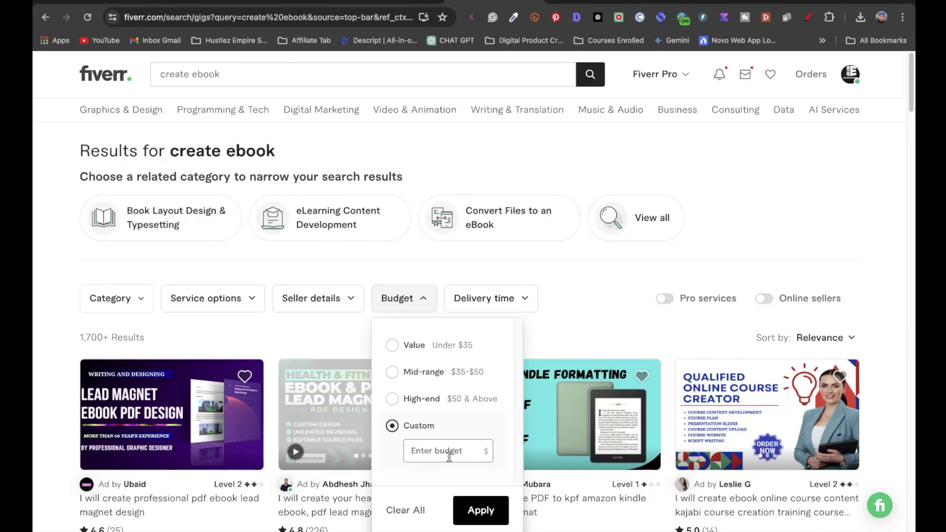
type("10")
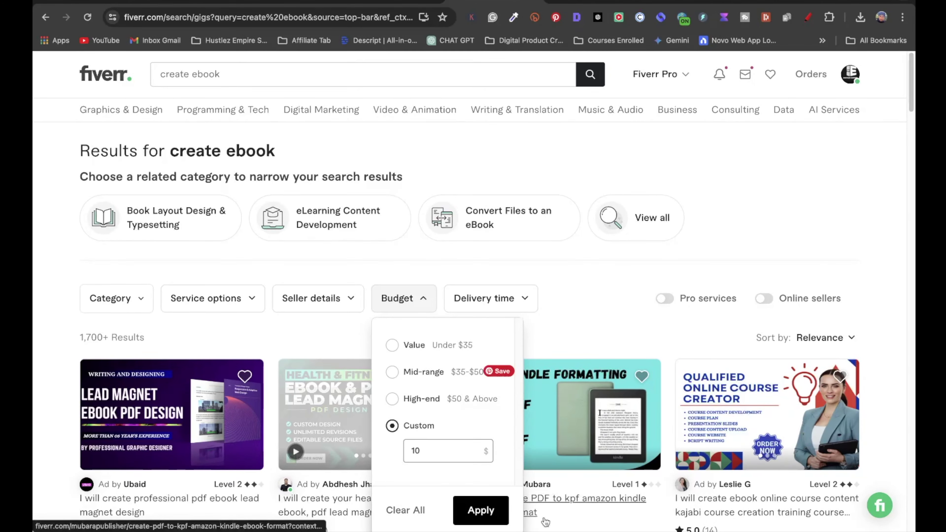
left_click(480, 509)
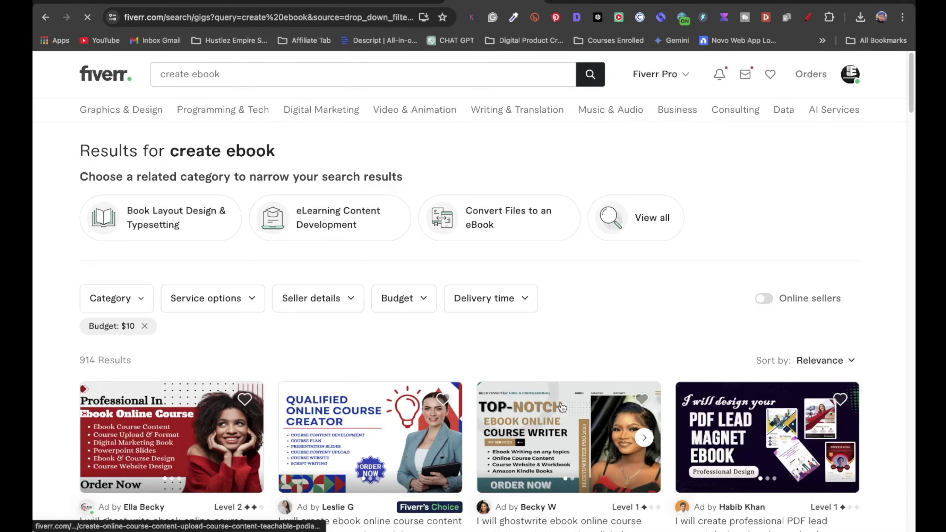
scroll(614, 410, "down", 5)
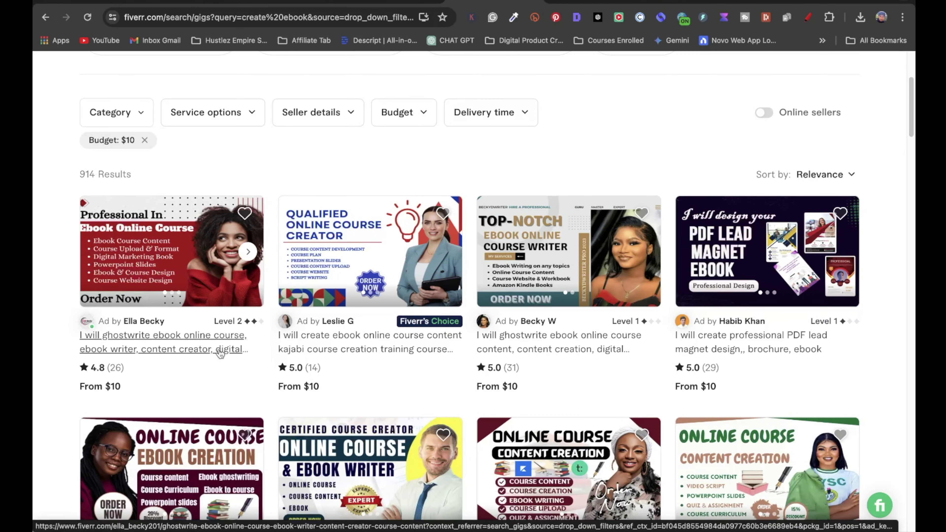
Step: Set the custom budget filter to $5 and browse the matching gigs
scroll(570, 350, "up", 5)
left_click(410, 300)
left_click(465, 451)
key("BackSpace")
key("BackSpace")
type("5")
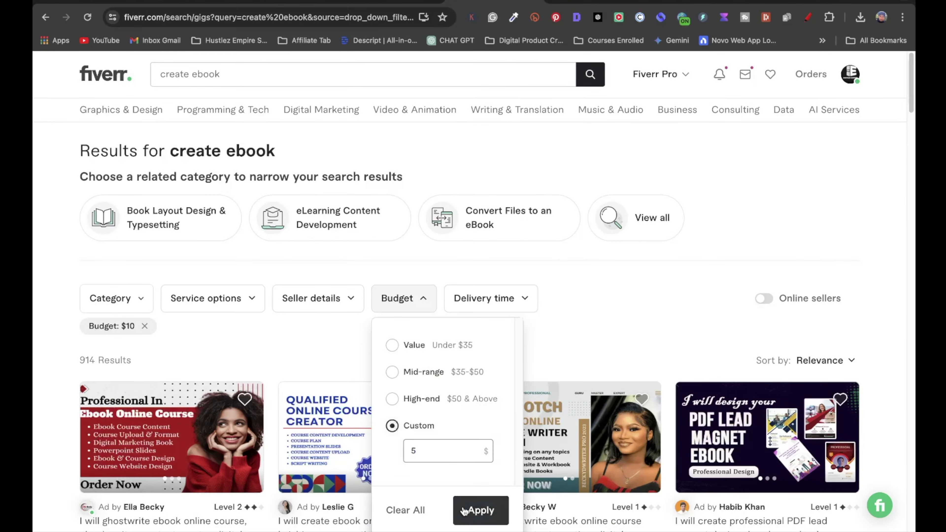
left_click(486, 511)
scroll(482, 411, "down", 6)
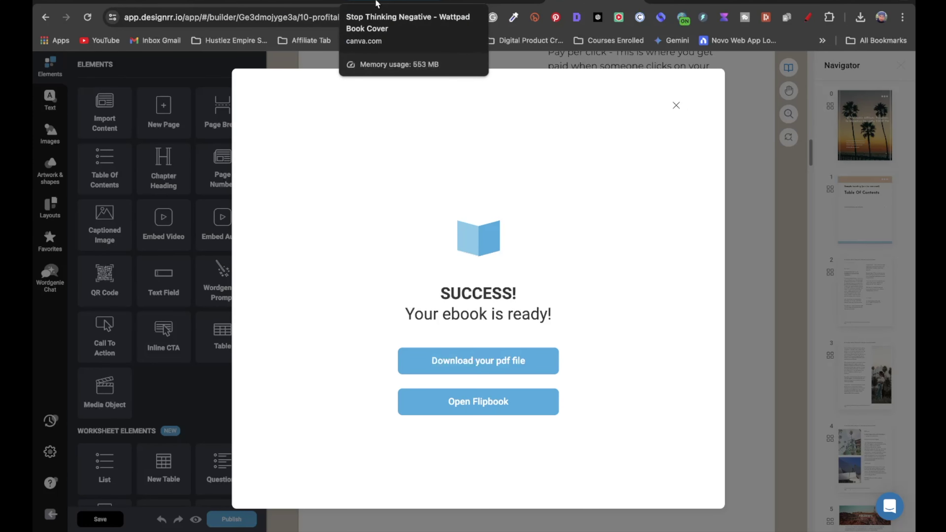
Step: Return to the PLR rebranding outline document and select the Step 2 line
left_click(376, 3)
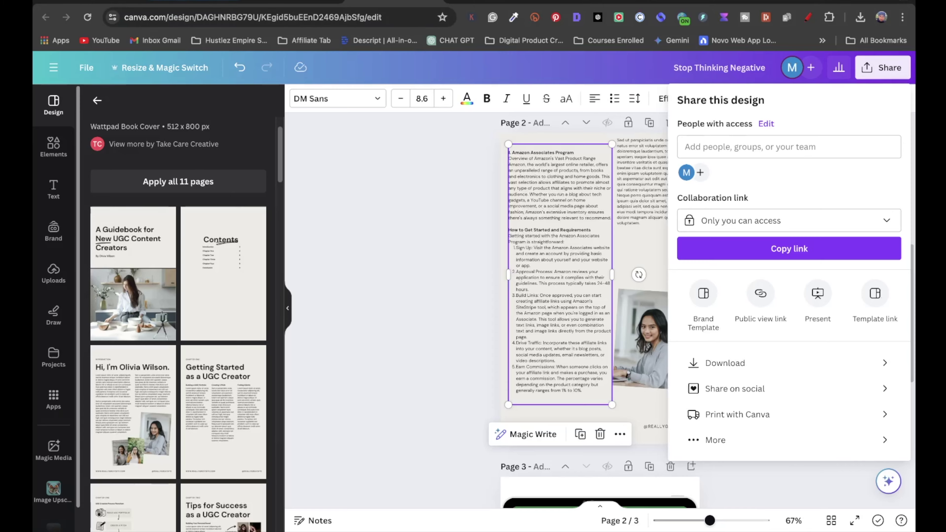
left_click(203, 2)
triple_click(515, 306)
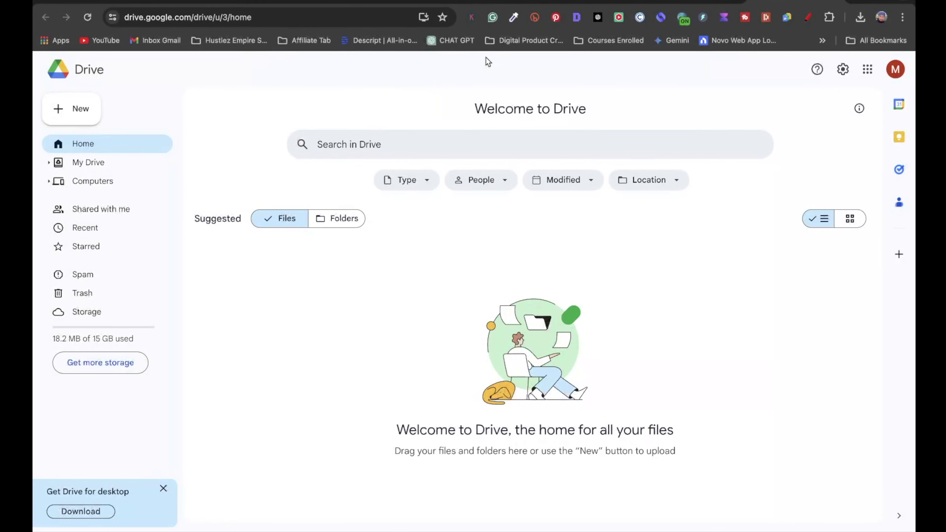
Step: Start a new folder in Google Drive and paste the ebook title ending in "Affiliate Programs To Monetize Instantly" as its name
left_click(78, 108)
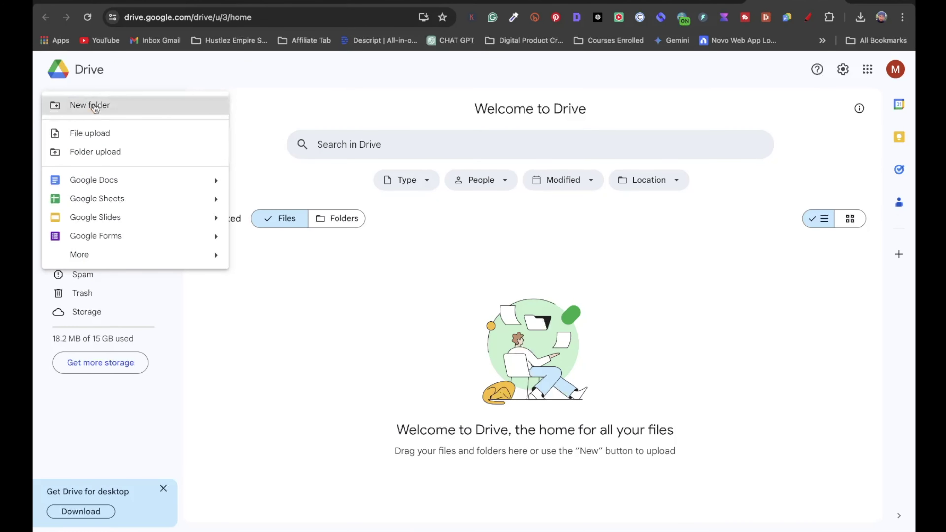
left_click(90, 105)
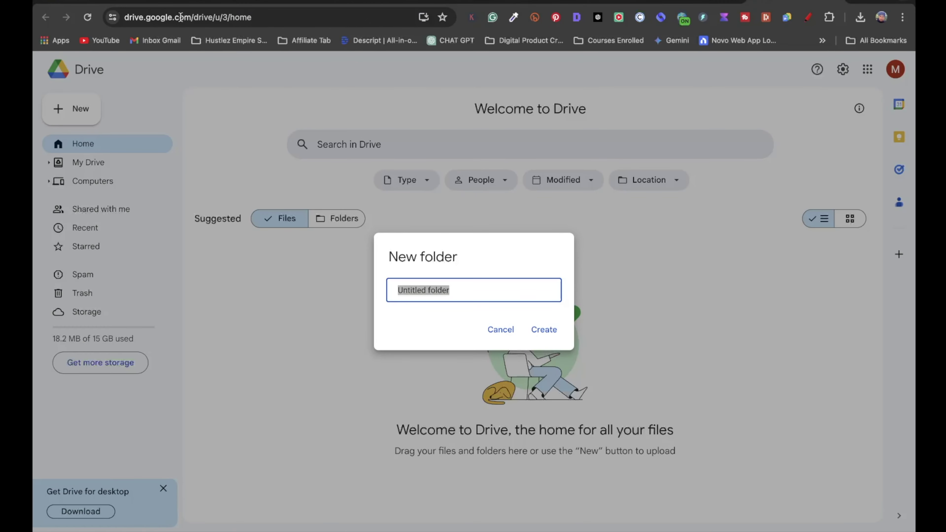
left_click(260, 3)
scroll(375, 298, "down", 10)
scroll(375, 223, "up", 3)
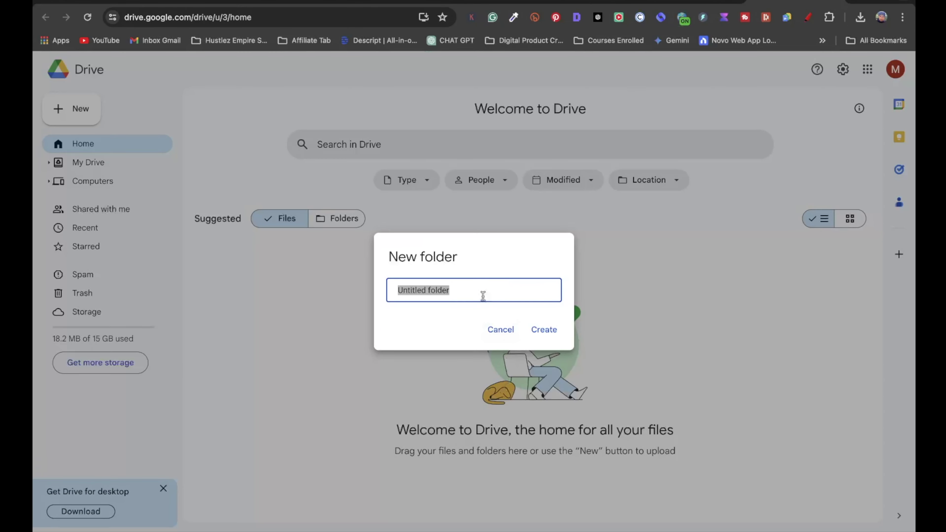
key("ctrl+v")
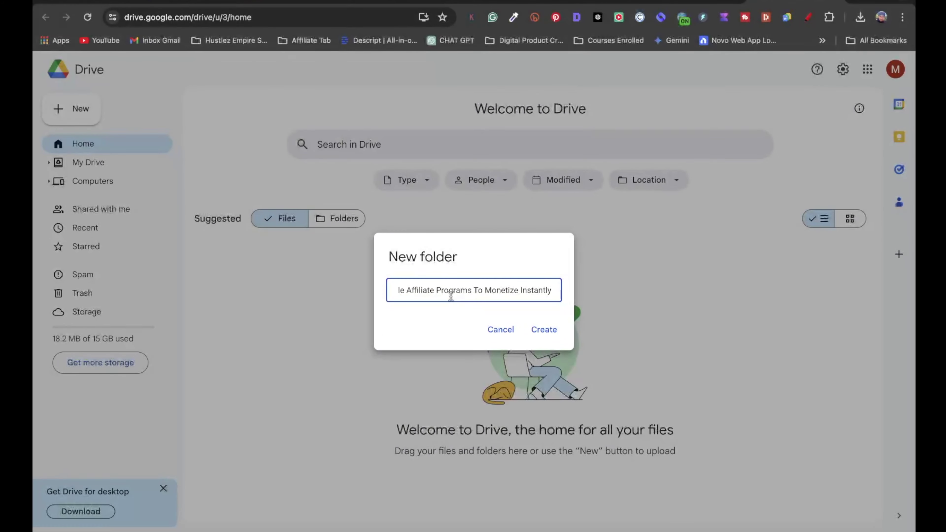
Step: Change the number at the start of the folder name to 15 and create the folder
key("Left")
key("Left")
key("Left")
key("Left")
key("Left")
key("Left")
key("Left")
key("Left")
key("Left")
key("Left")
key("Left")
key("Left")
key("Left")
key("Left")
key("Left")
key("Left")
key("Left")
key("Left")
key("Left")
key("Left")
key("BackSpace")
type("5")
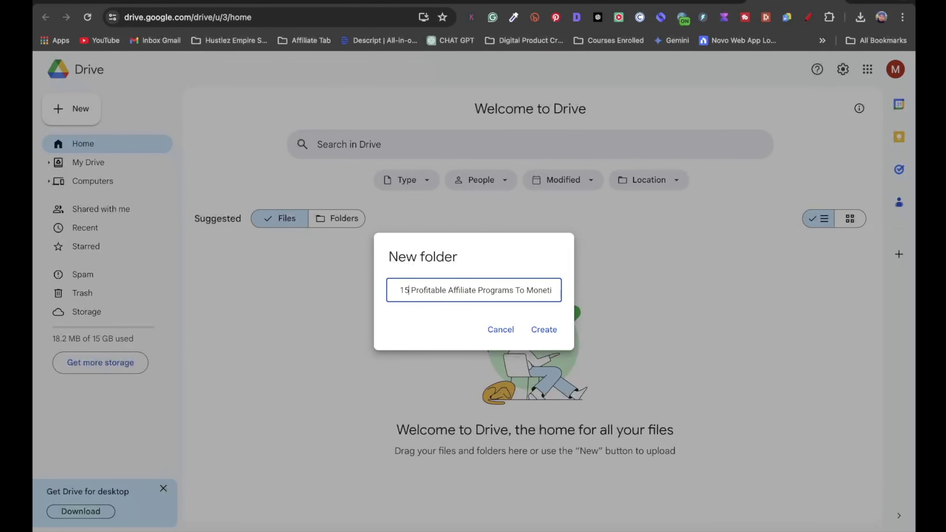
left_click(544, 330)
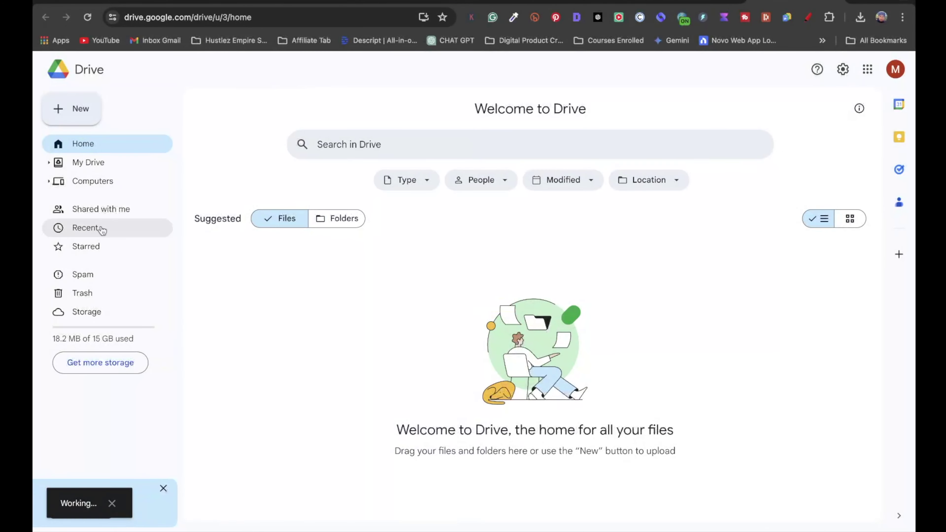
Step: Open the "15 Profitable Affiliate Programs To Monetize Instantly" folder in My Drive
left_click(88, 162)
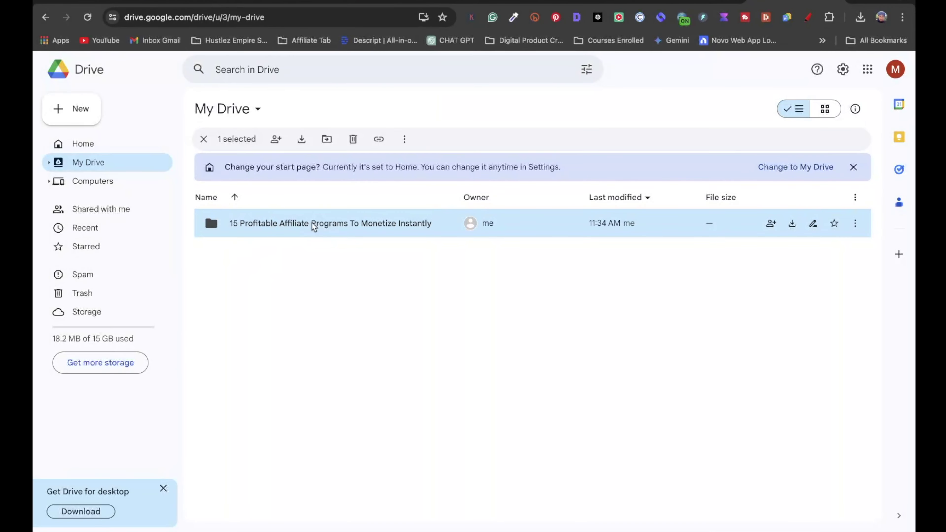
double_click(312, 224)
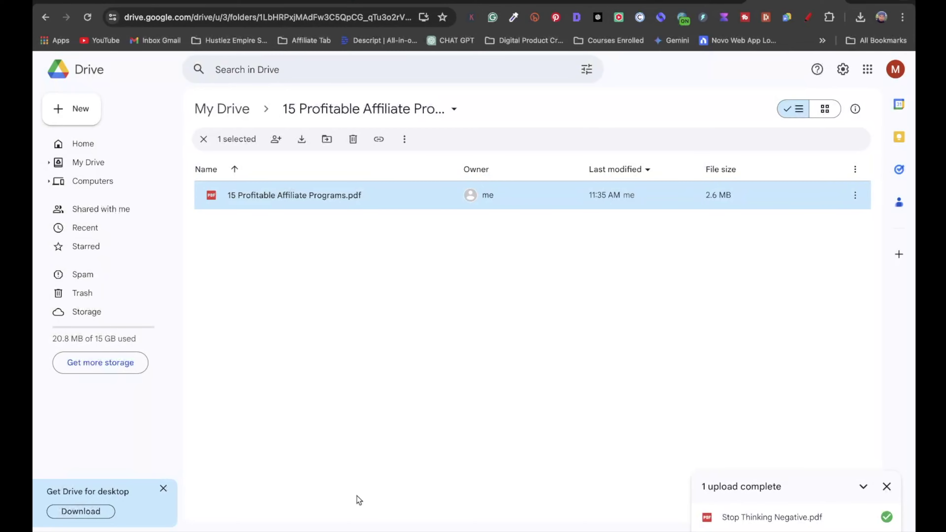
Step: Share "15 Profitable Affiliate Programs.pdf" by setting its general access to Anyone with the link
left_click(855, 195)
mouse_move(742, 322)
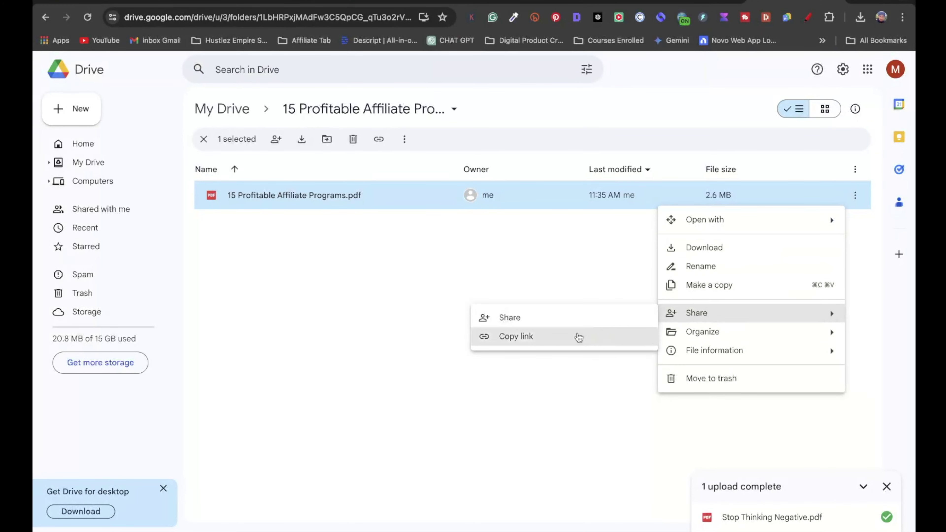
left_click(547, 320)
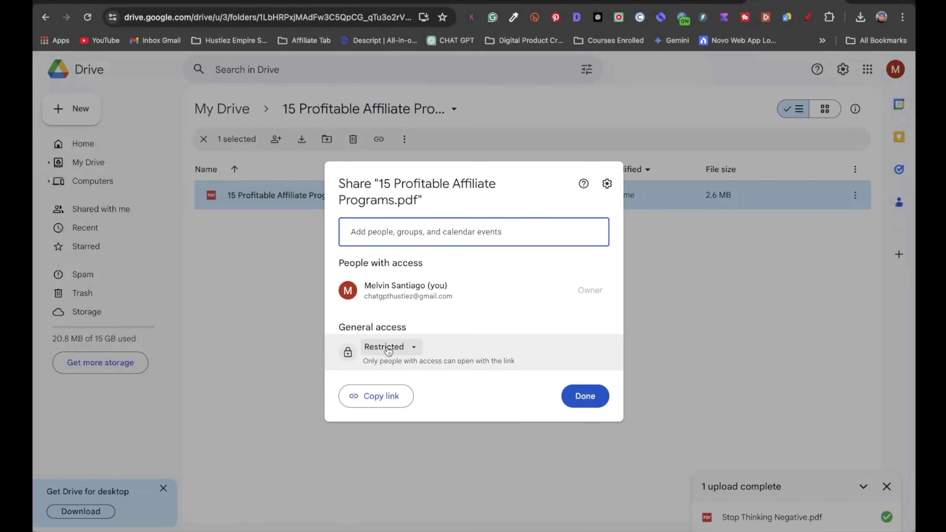
left_click(412, 348)
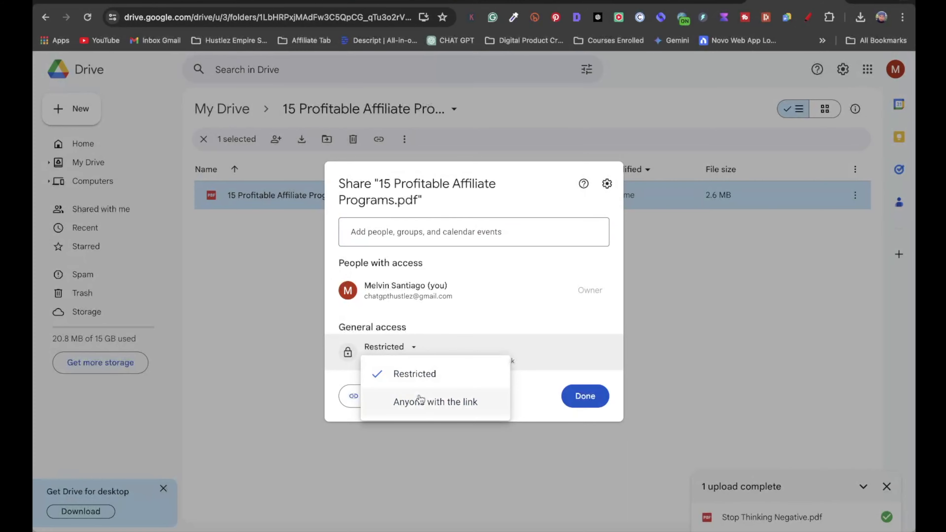
left_click(420, 409)
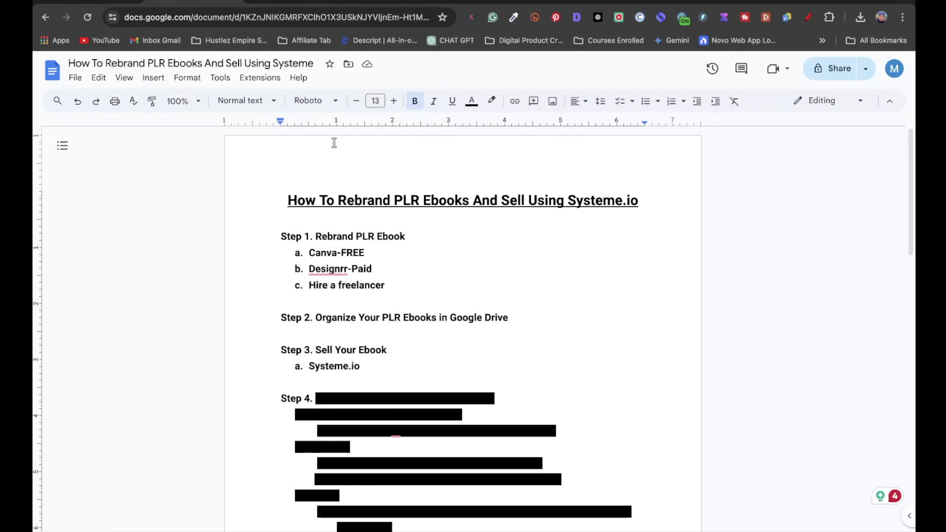
Step: Switch to systeme.io and start creating a new funnel
left_click(96, 3)
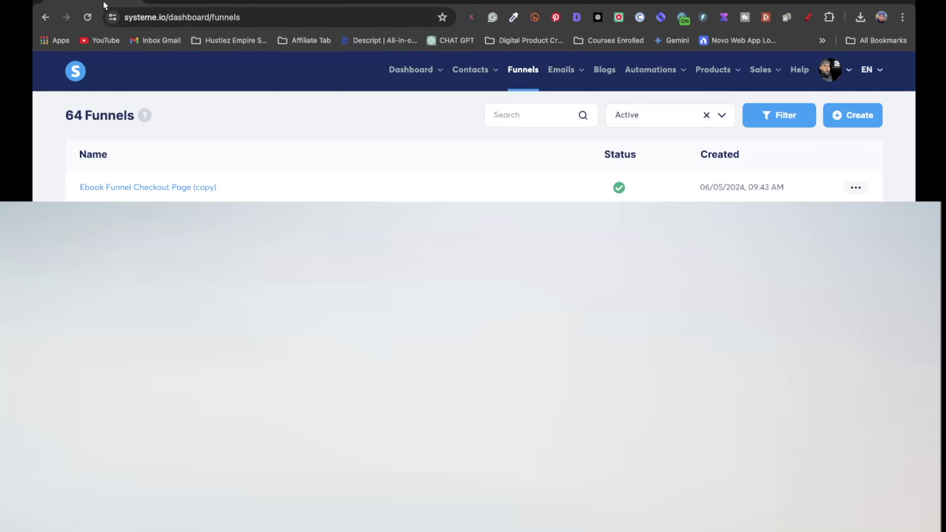
mouse_move(436, 64)
left_click(874, 121)
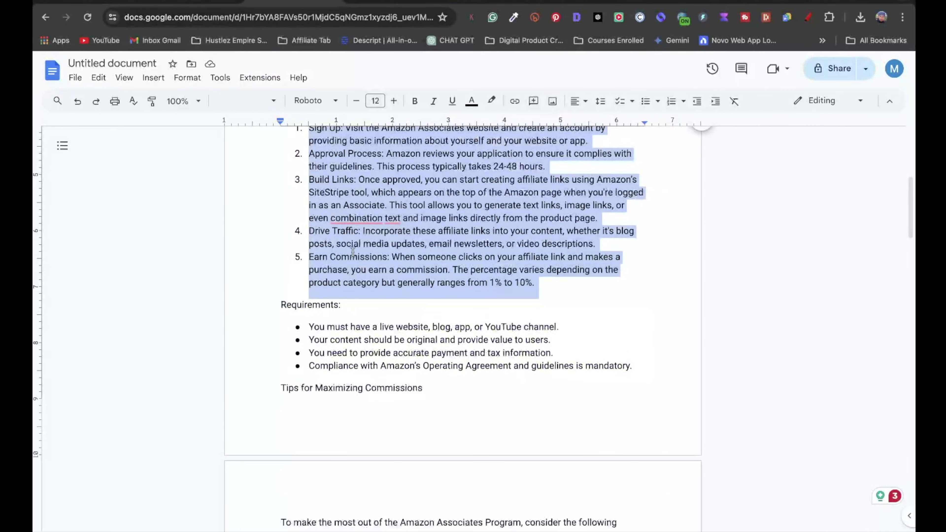
Step: Copy the ebook title "Top 15 Affiliate Programs to Boost Your Earnings" from the head of the Google Docs document
scroll(395, 332, "up", 4)
scroll(395, 332, "up", 4)
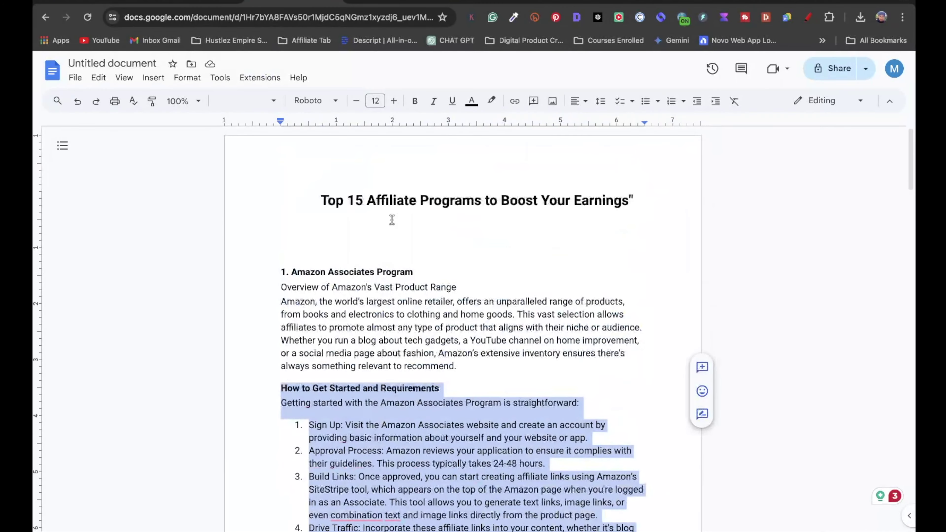
left_click_drag(634, 200, 271, 193)
key("ctrl+c")
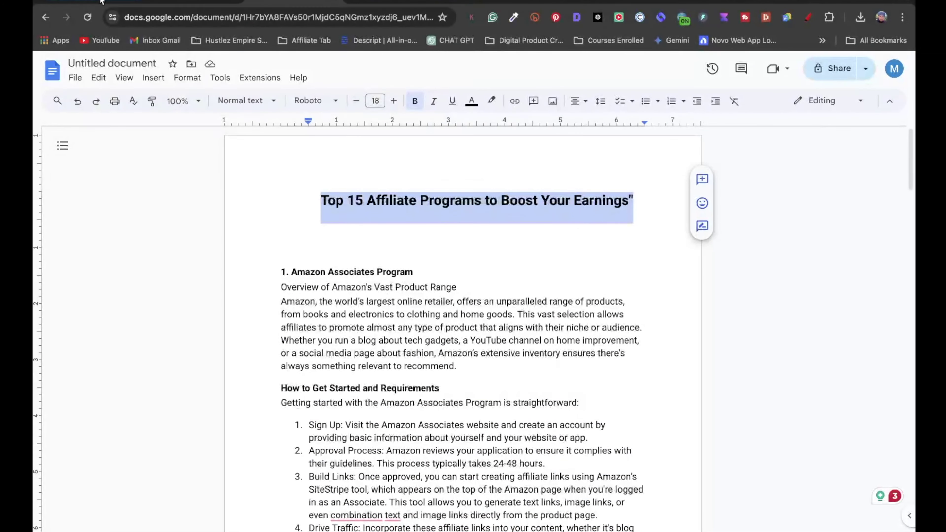
Step: Create the systeme.io funnel with the copied ebook title as its name and Sell as its goal
left_click(513, 1)
key("ctrl+v")
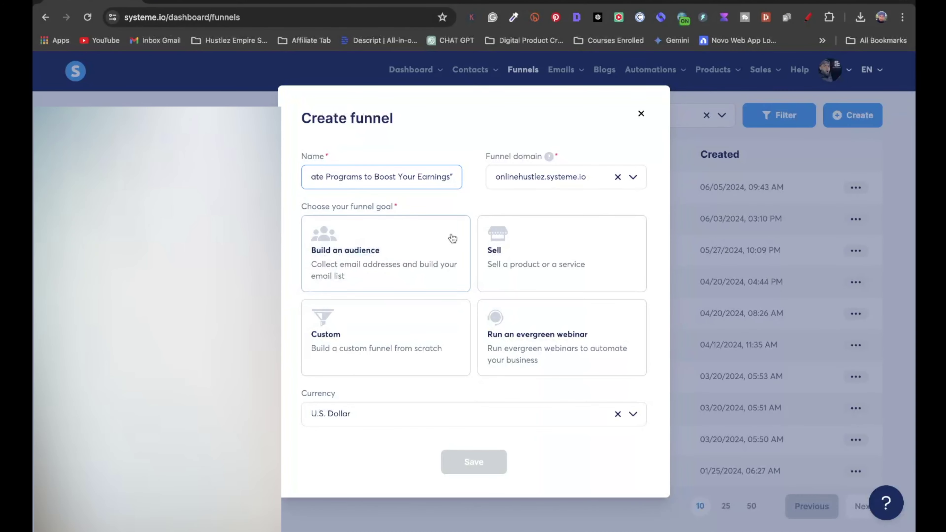
left_click(519, 271)
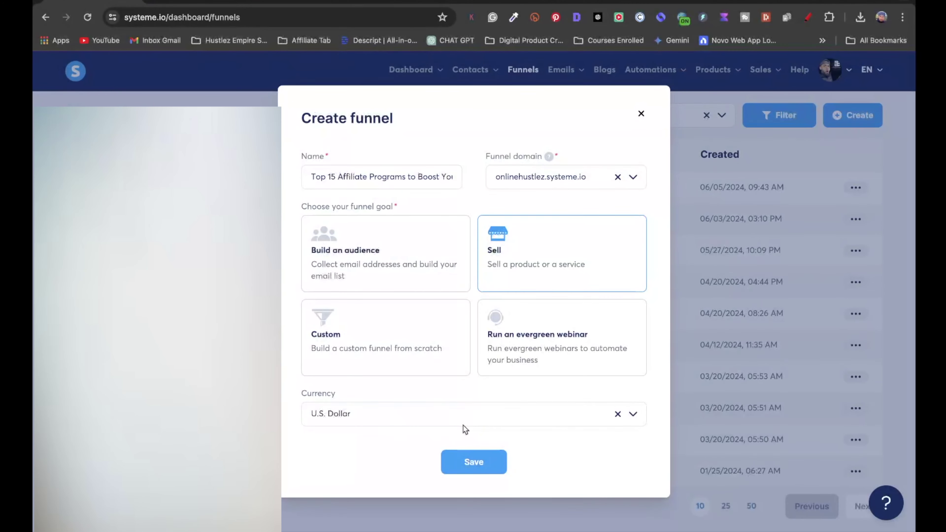
left_click(477, 465)
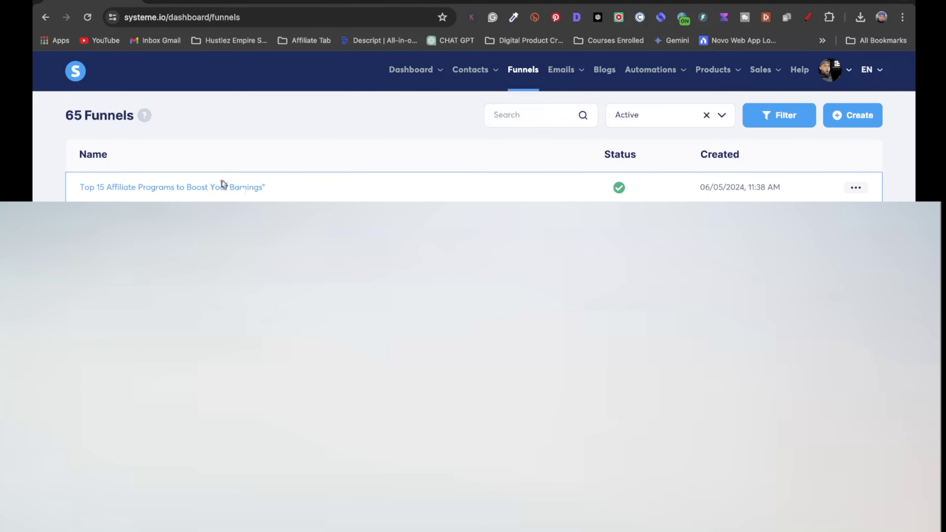
Step: Open the new "Top 15 Affiliate Programs to Boost Your Earnings" funnel, browse its order form templates and return to the funnels list
left_click(209, 187)
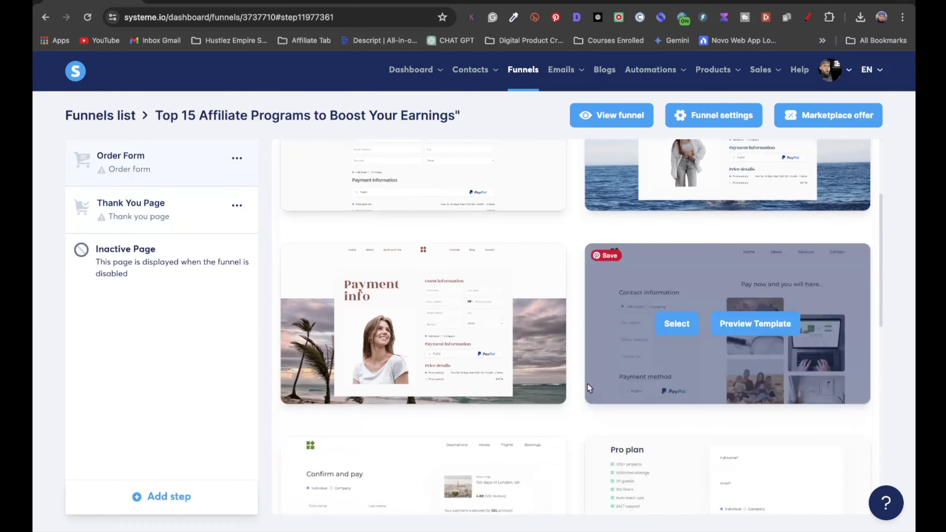
scroll(589, 387, "up", 4)
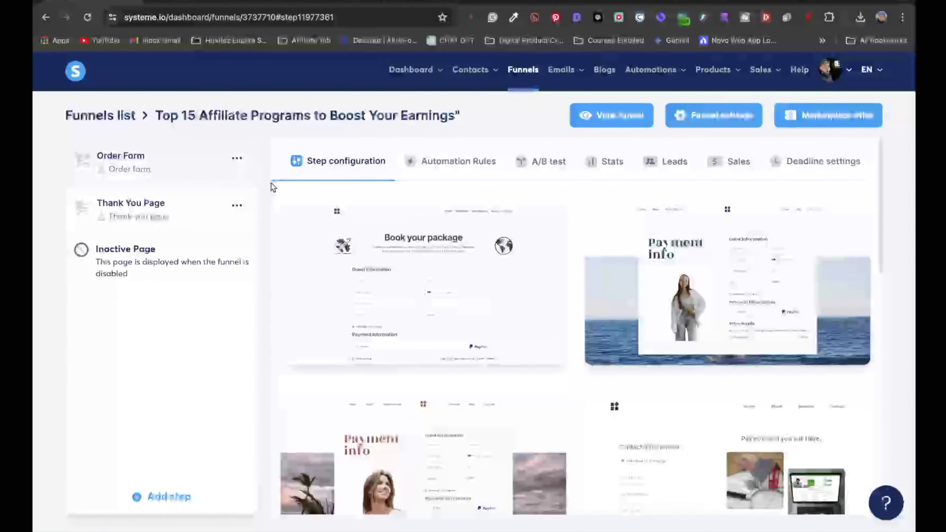
left_click(103, 118)
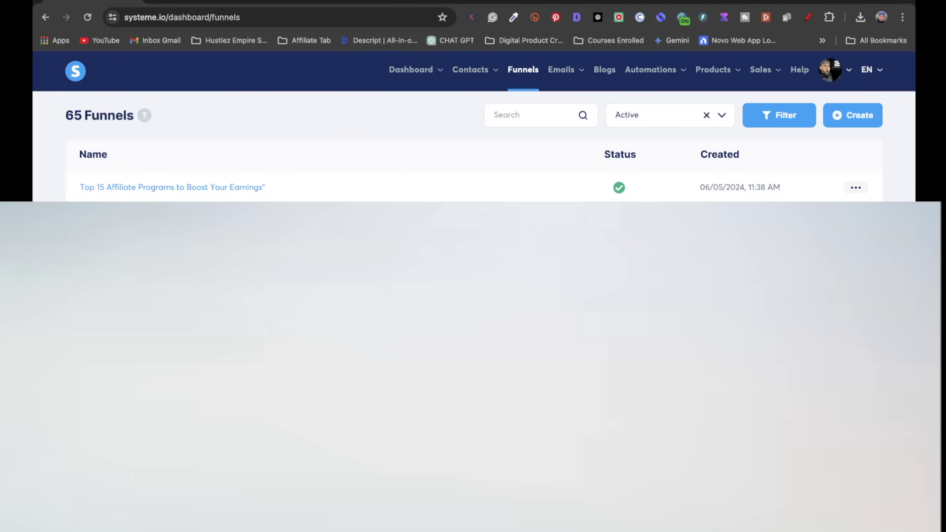
Step: Open the Ebook Funnel Checkout Page (copy) funnel and rename its order form step "Top 15 Affiliate Programs to Boost Your Earnings"
left_click(136, 220)
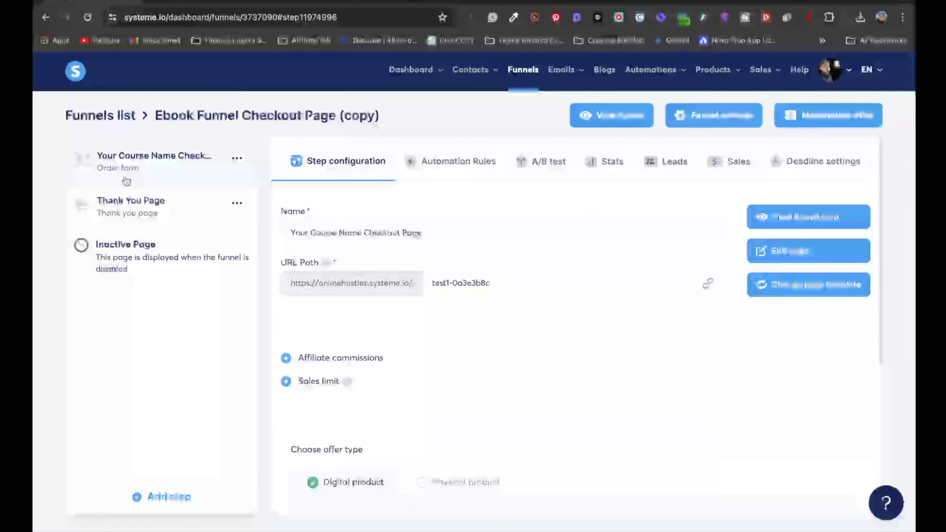
triple_click(442, 233)
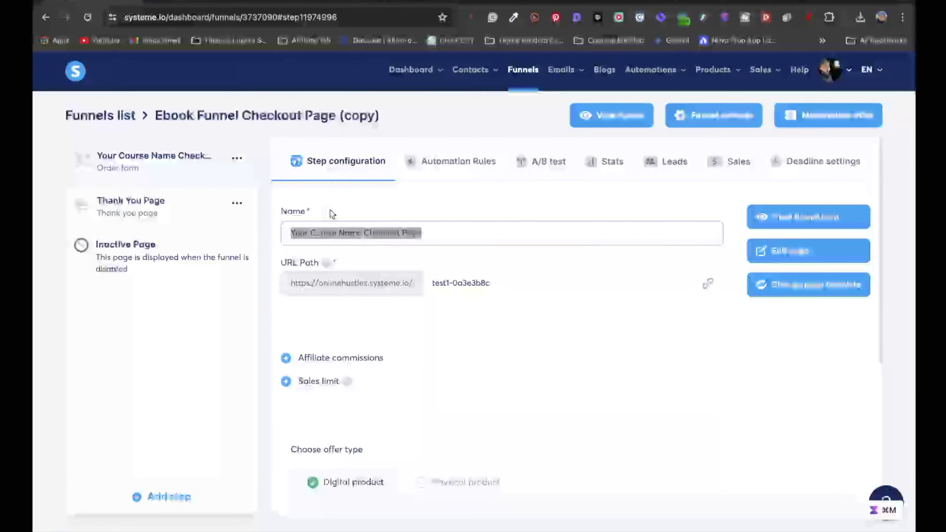
key("super+v")
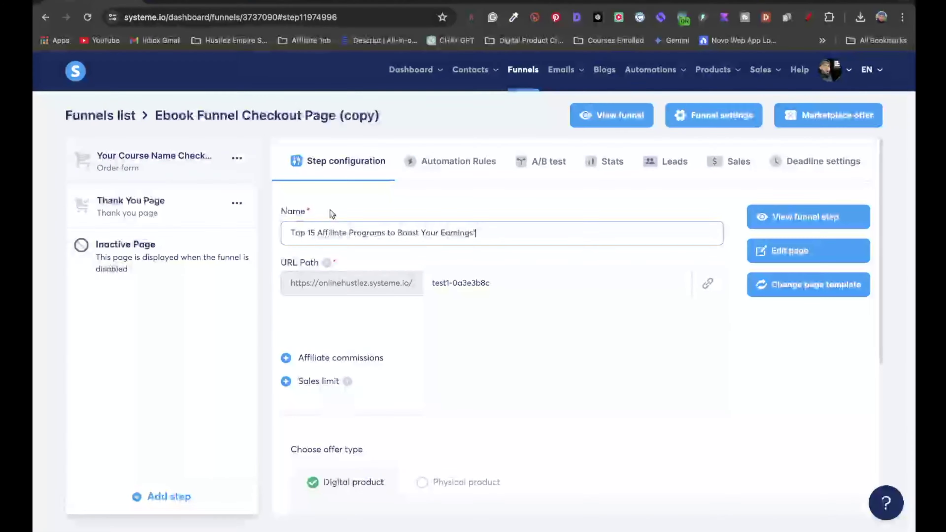
key("BackSpace")
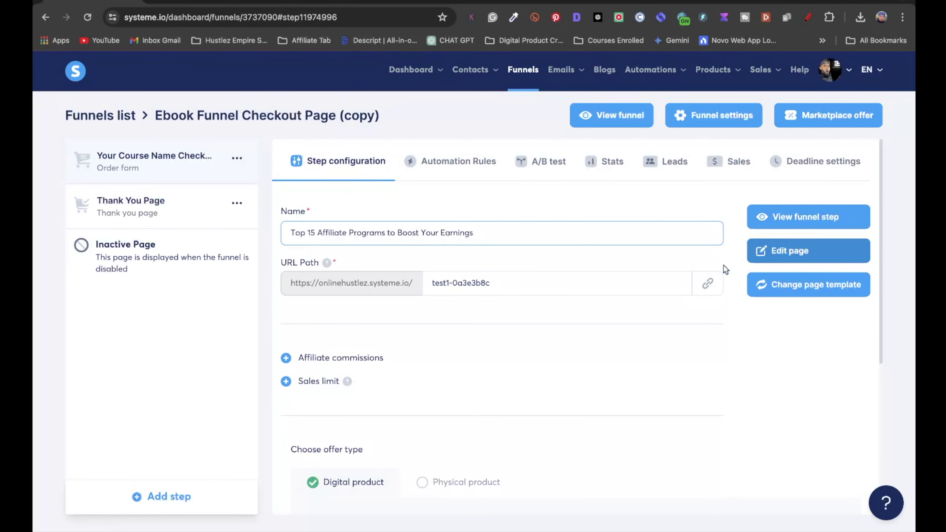
Step: Set the order form step's URL path to 15affiliate
triple_click(513, 284)
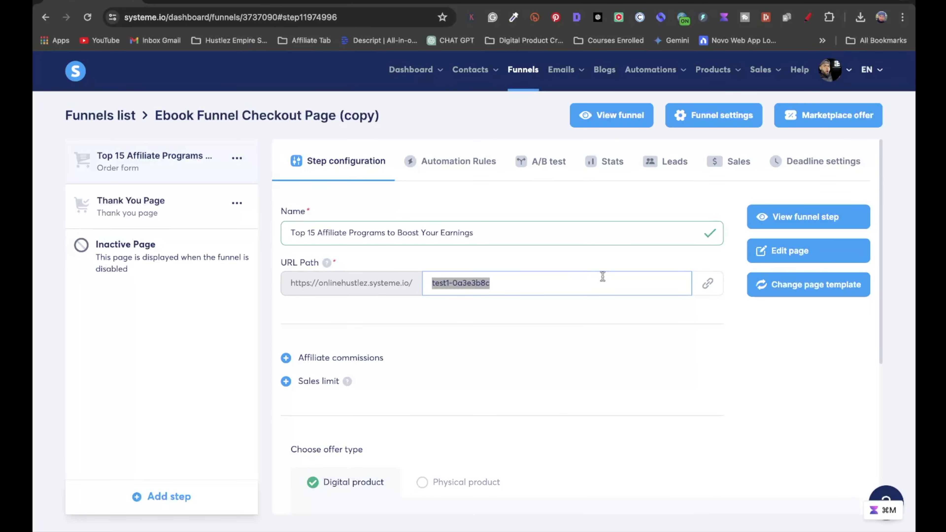
type("15affiliate")
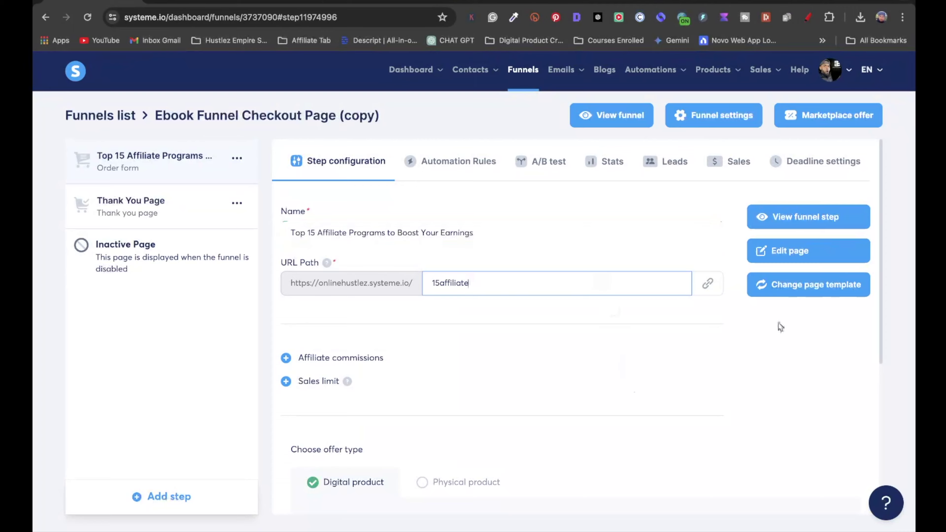
left_click(719, 263)
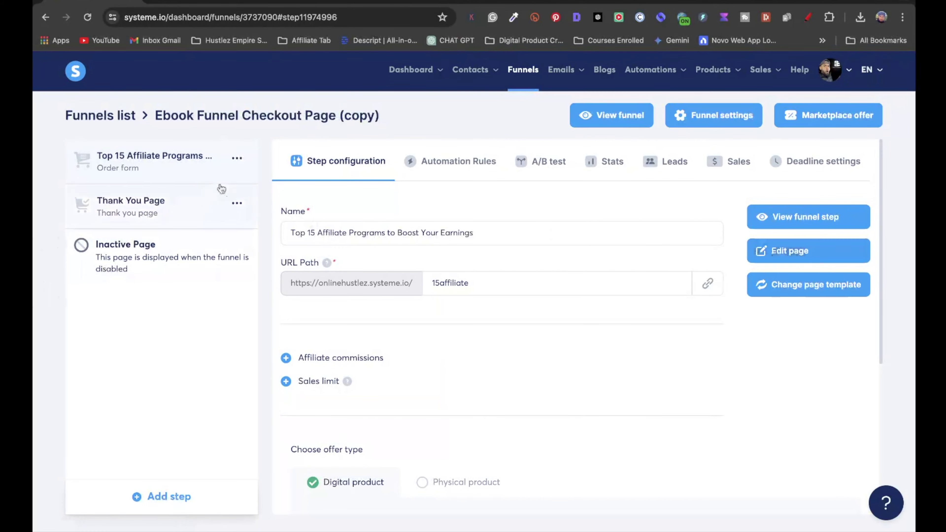
Step: Edit the order form page and replace its placeholder image with the uploaded cover "Stop Thinking Negative (1).jpg" from Downloads
left_click(825, 263)
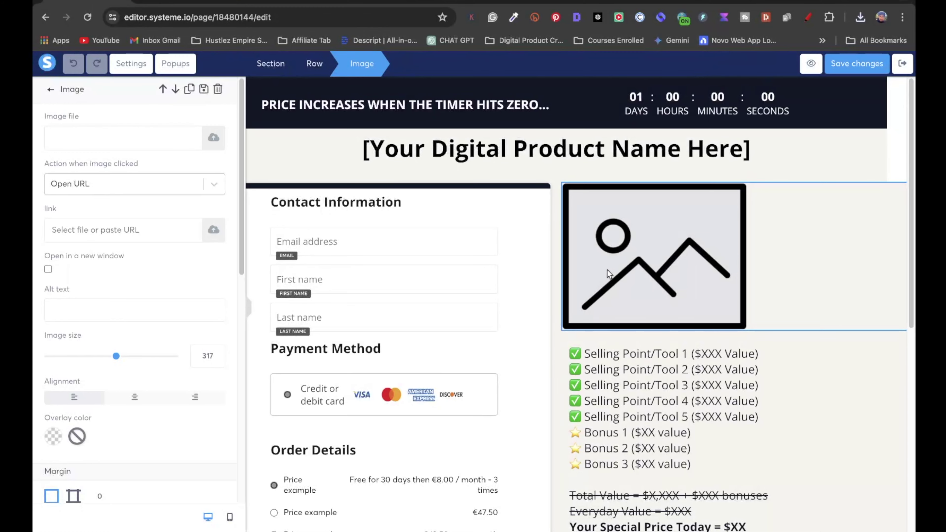
left_click(625, 250)
left_click(627, 253)
left_click(213, 140)
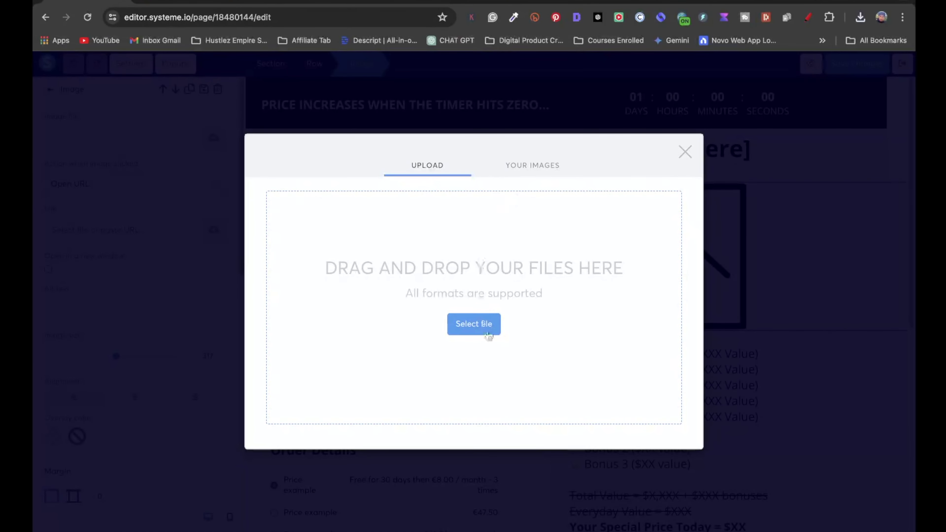
left_click(473, 323)
left_click(283, 256)
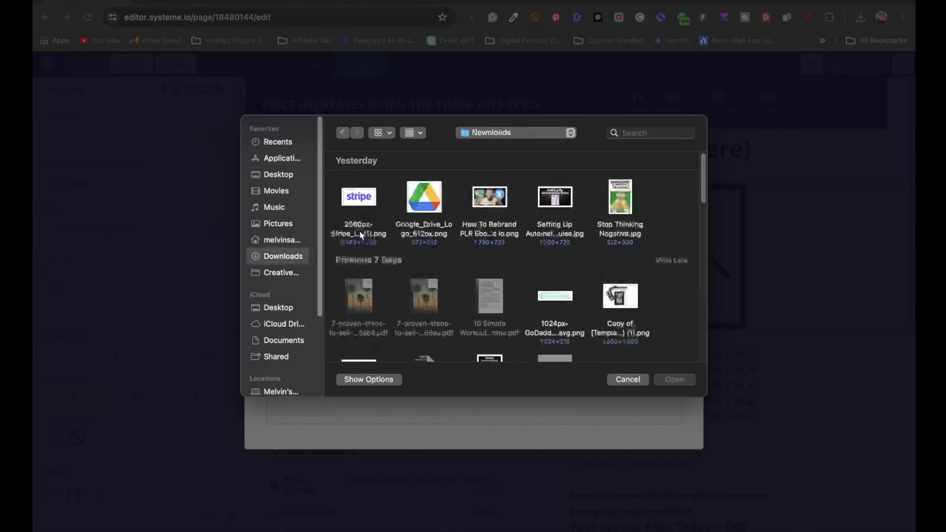
left_click(358, 224)
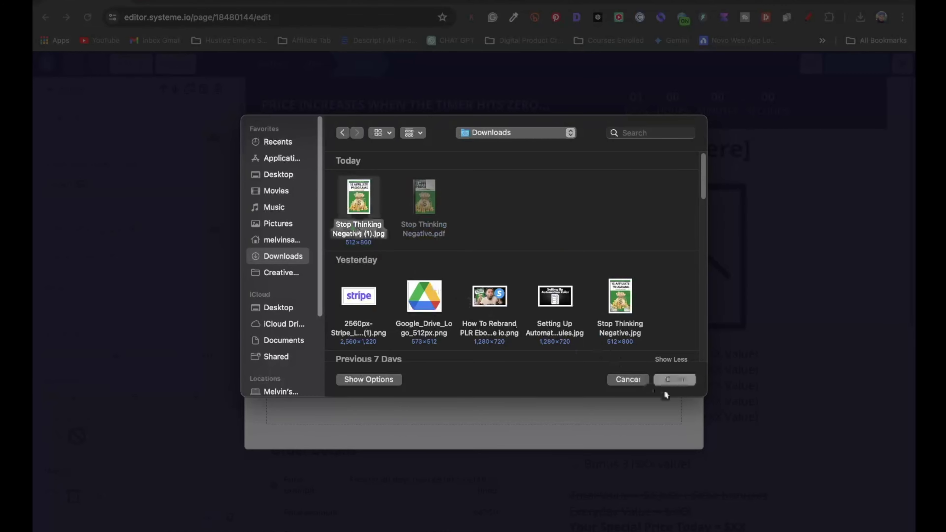
left_click(677, 381)
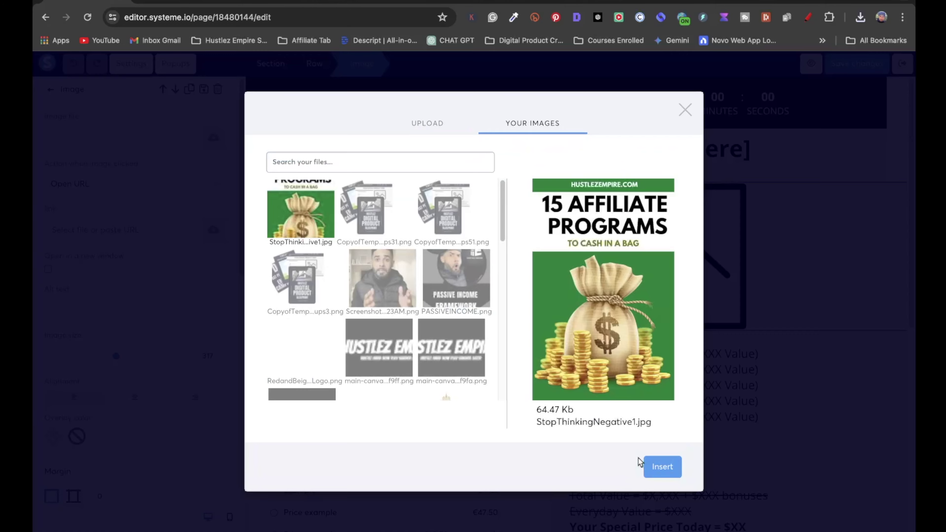
left_click(665, 468)
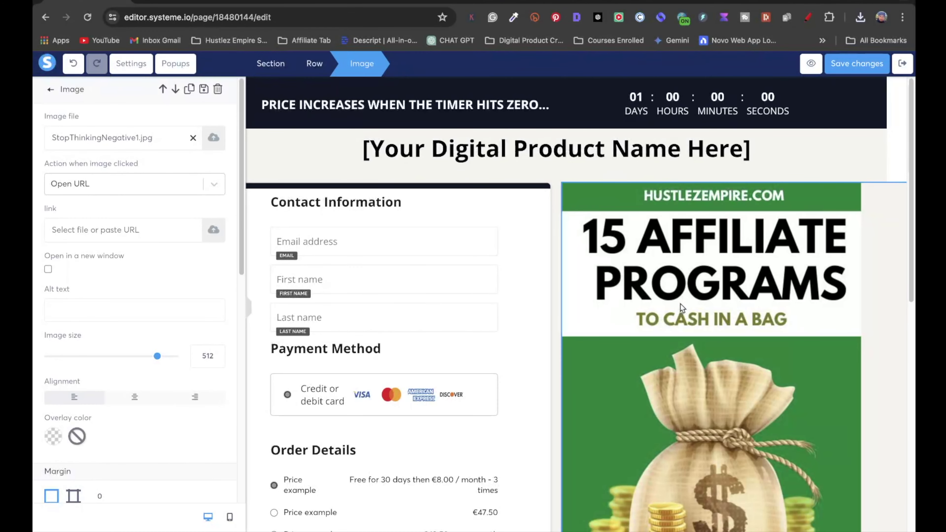
Step: Reduce the ebook cover's image size to 294
key("Escape")
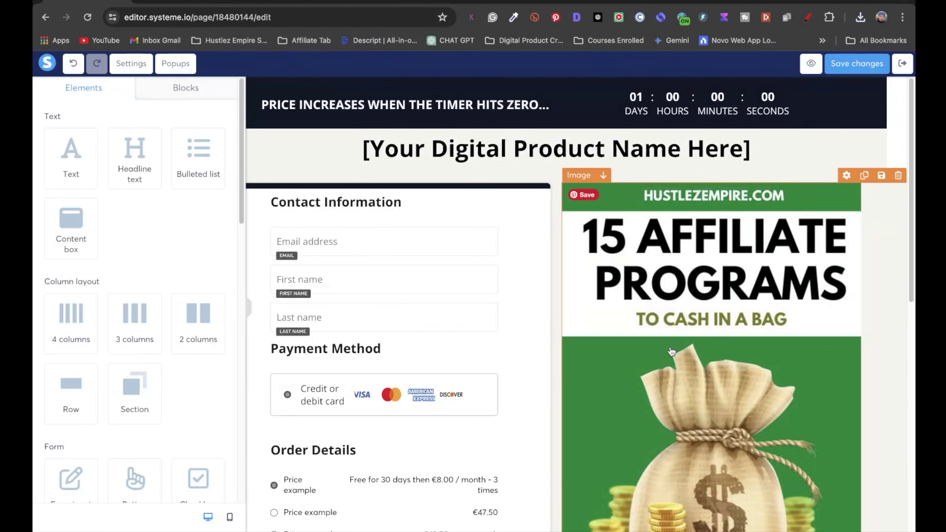
left_click(671, 352)
scroll(671, 347, "down", 3)
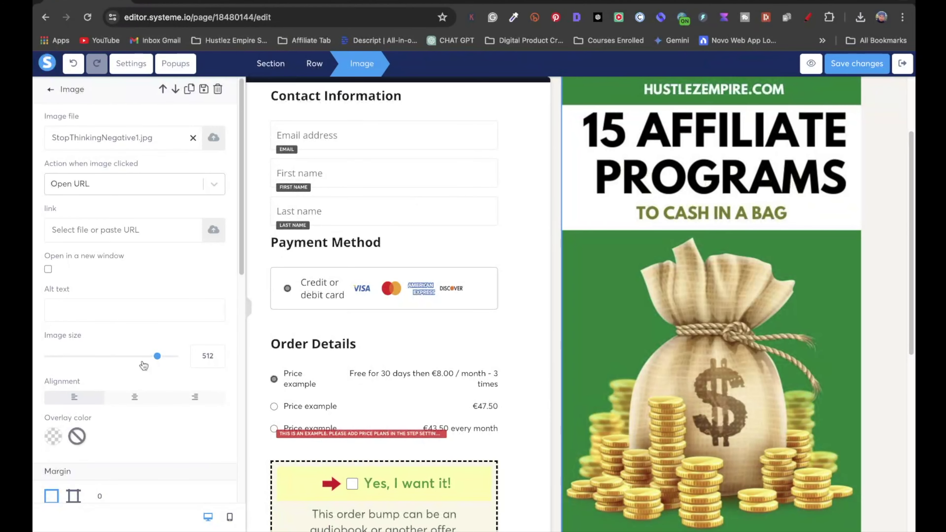
left_click_drag(158, 362, 112, 368)
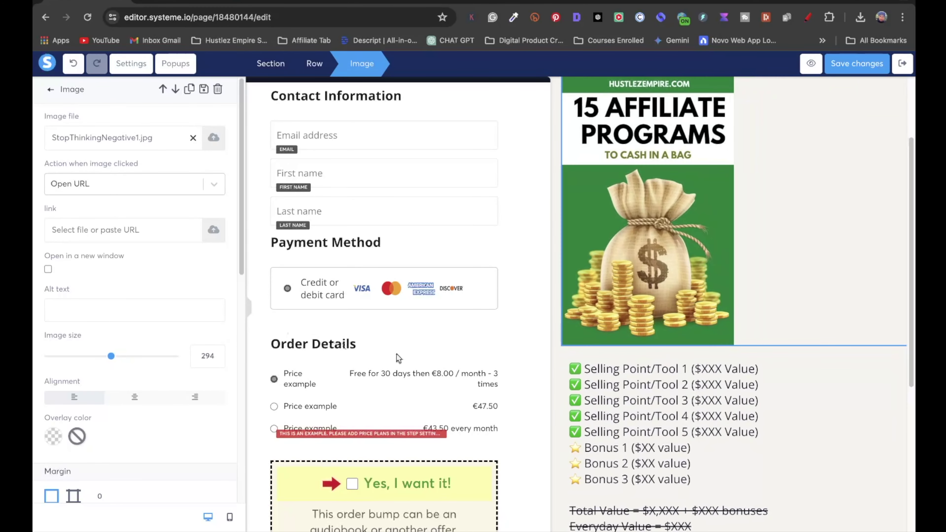
Step: Examine the selling points, bonuses, pricing text and order bump on the checkout page
left_click(614, 372)
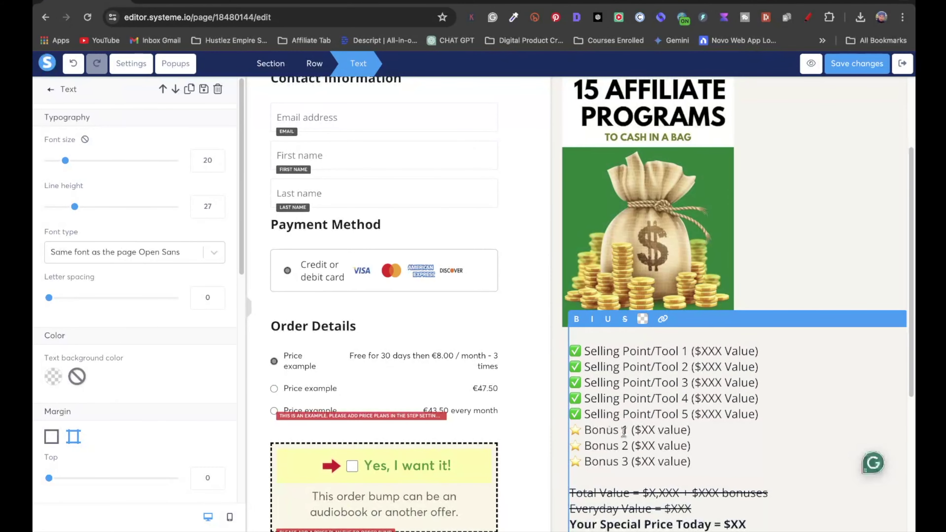
left_click(498, 454)
scroll(447, 447, "down", 2)
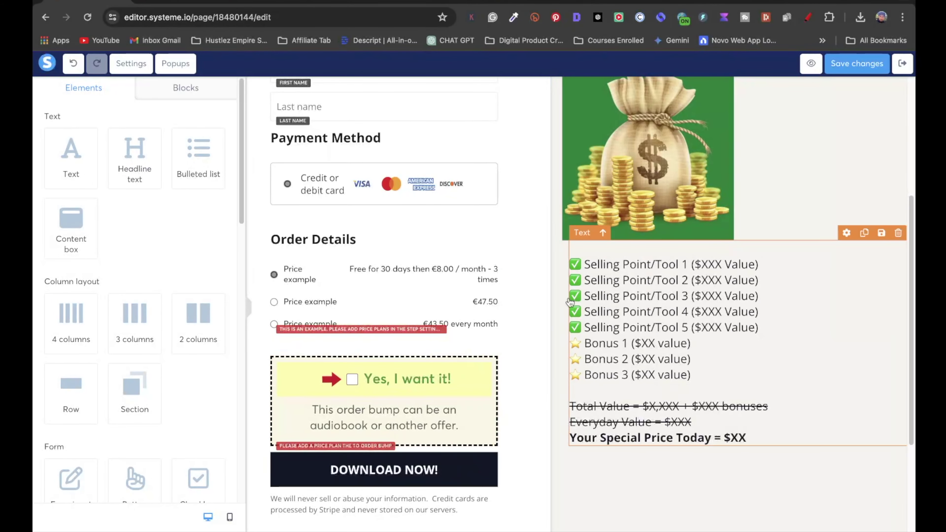
scroll(569, 302, "up", 5)
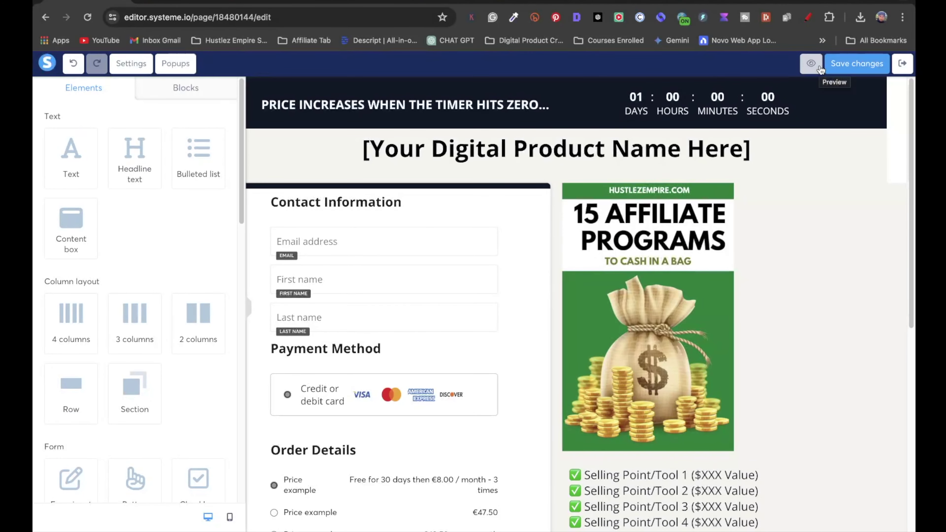
scroll(618, 282, "down", 1)
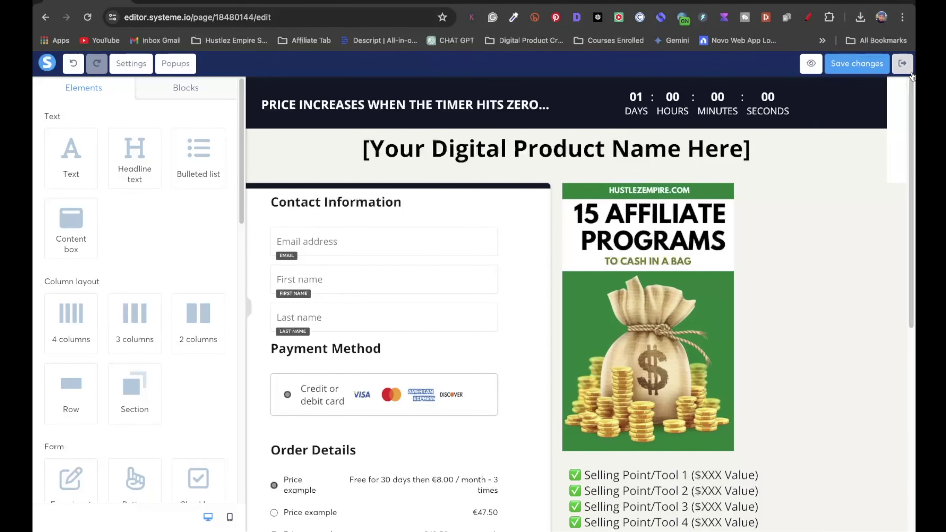
Step: Exit the page editor without saving the changes
left_click(903, 64)
left_click(446, 317)
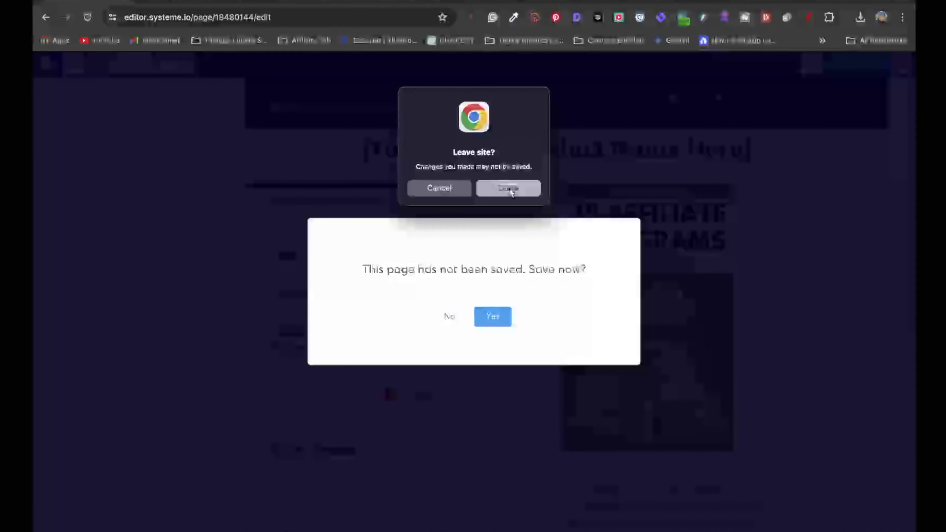
left_click(509, 188)
Step: Open the payment gateways in the account settings and look through the available providers
mouse_move(828, 68)
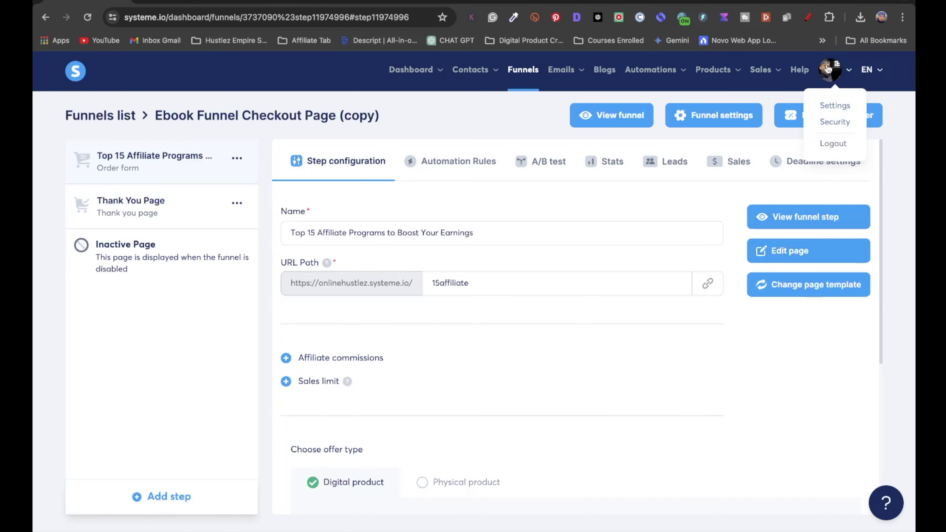
left_click(834, 105)
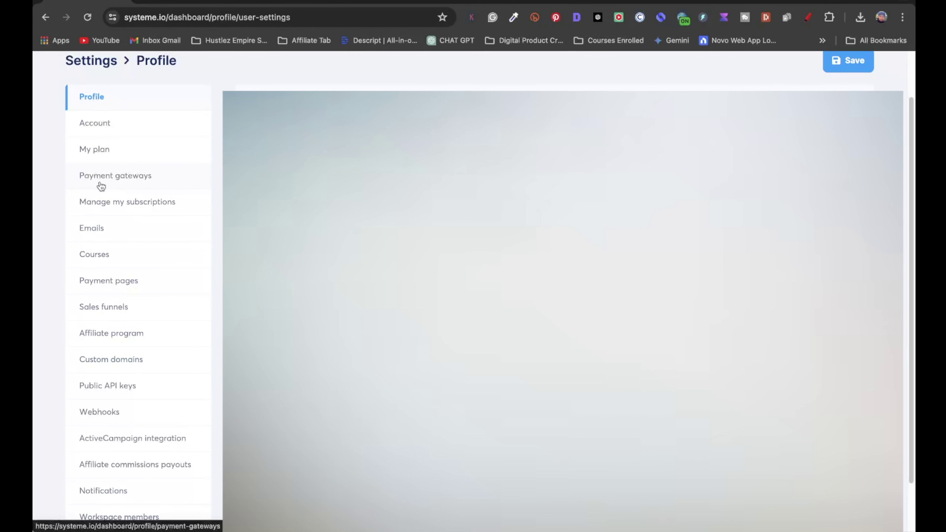
left_click(101, 178)
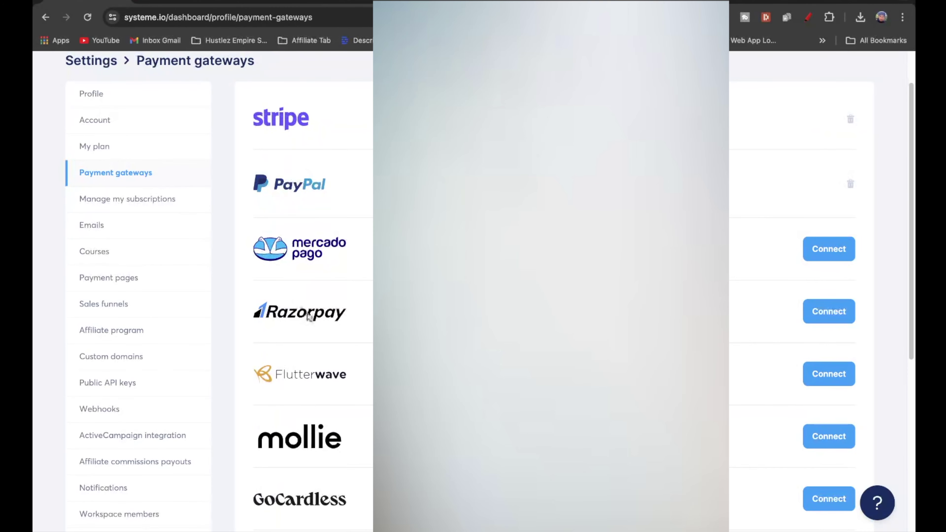
scroll(324, 369, "down", 5)
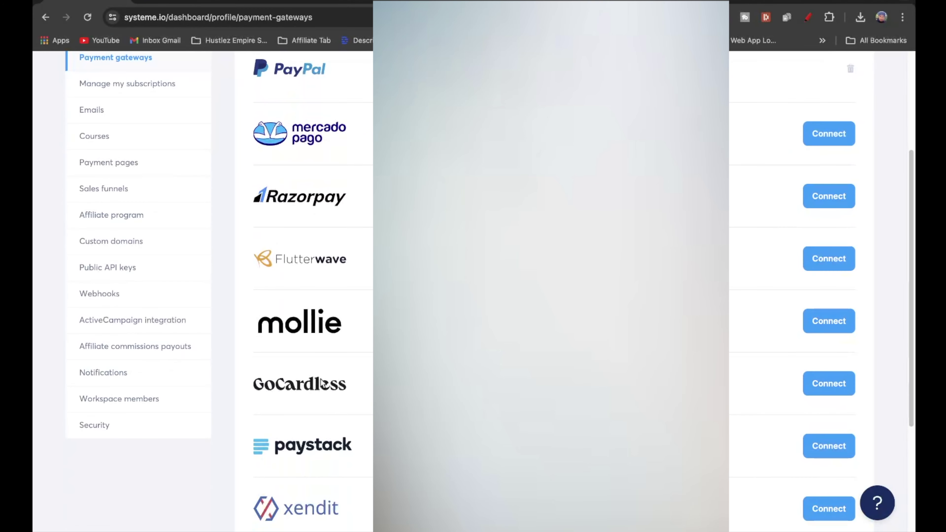
Step: Open the custom domains in the account settings and look over the listed domains
scroll(336, 357, "up", 5)
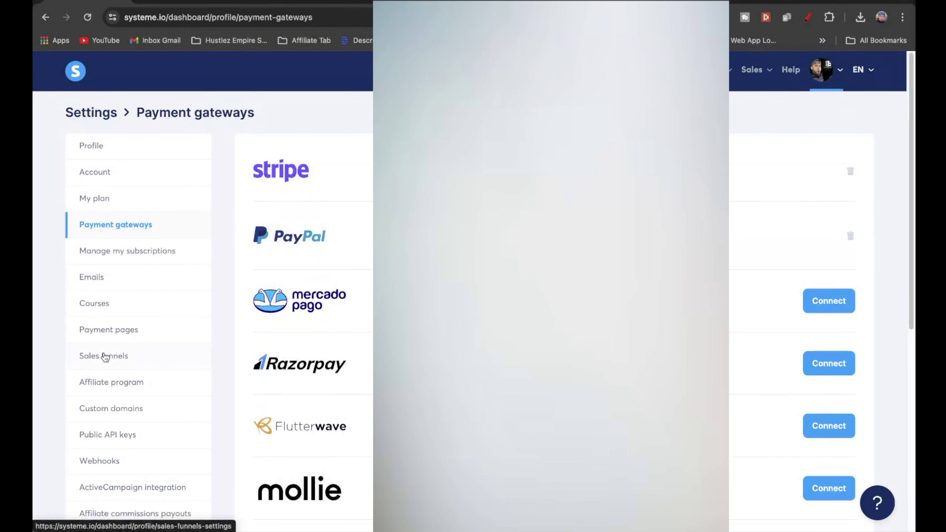
scroll(107, 391, "down", 3)
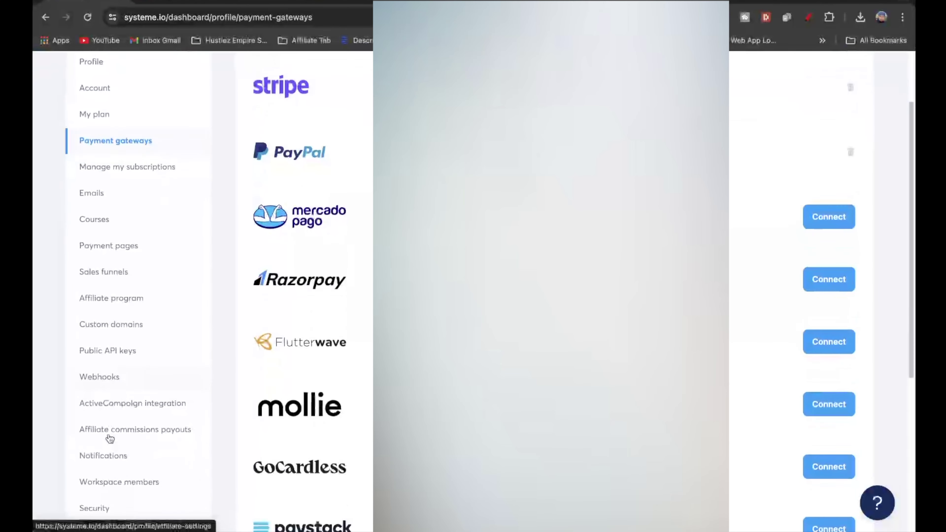
left_click(91, 323)
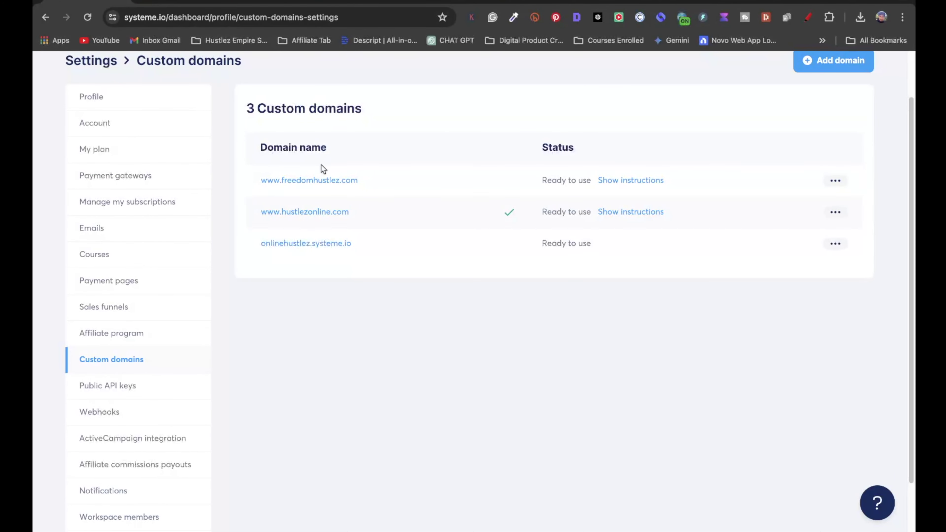
scroll(504, 189, "up", 2)
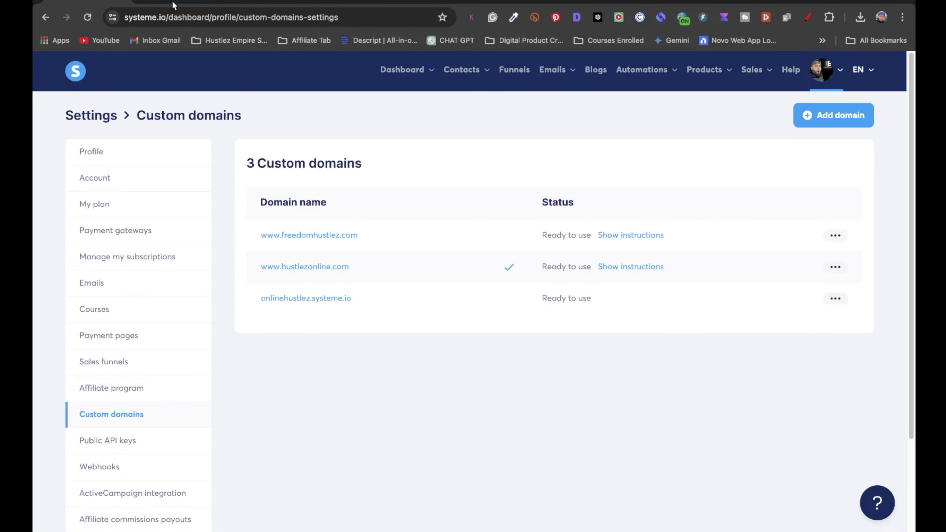
Step: Open the Ebook Funnel Checkout Page (copy) order form in the page editor, discarding the unsaved changes from the previous session
left_click(522, 71)
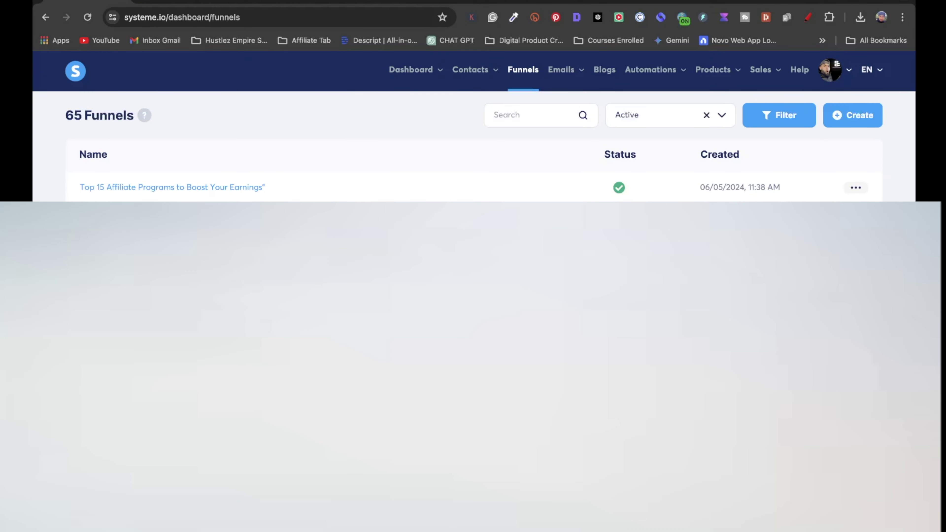
left_click(149, 220)
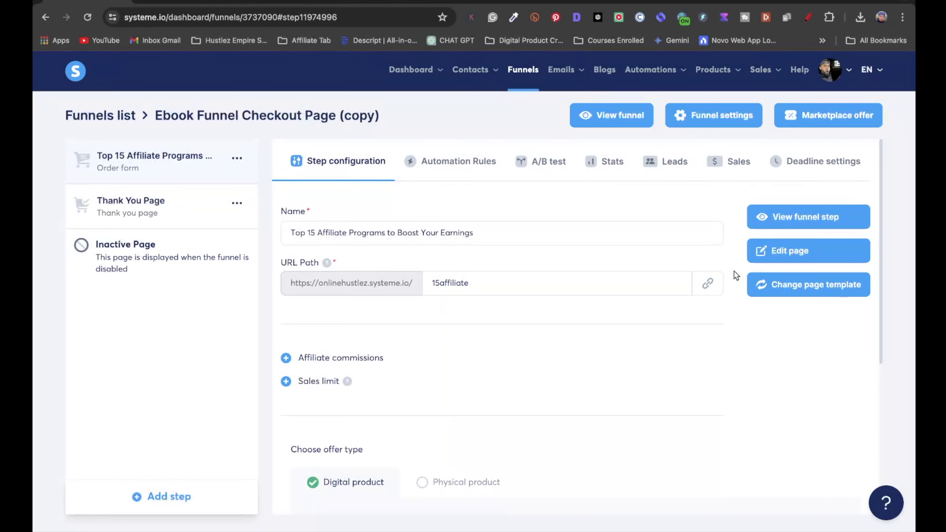
left_click(783, 252)
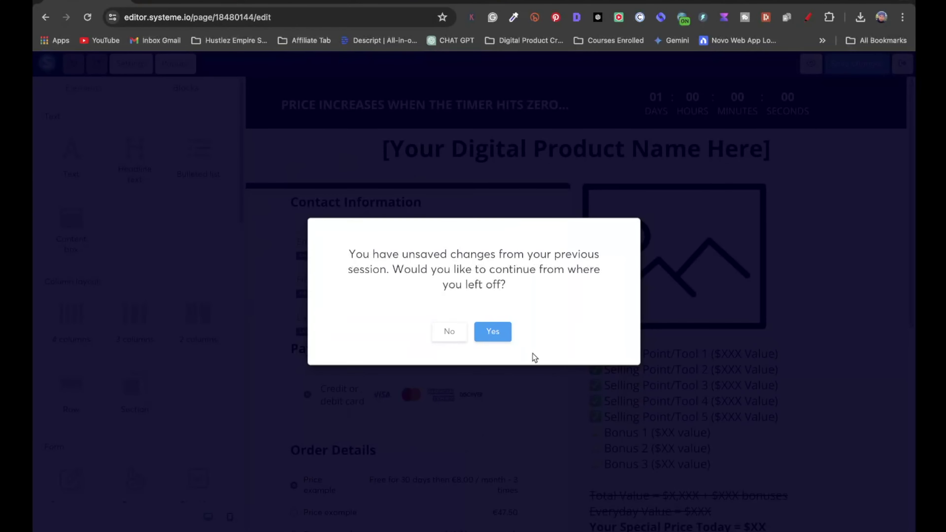
left_click(451, 336)
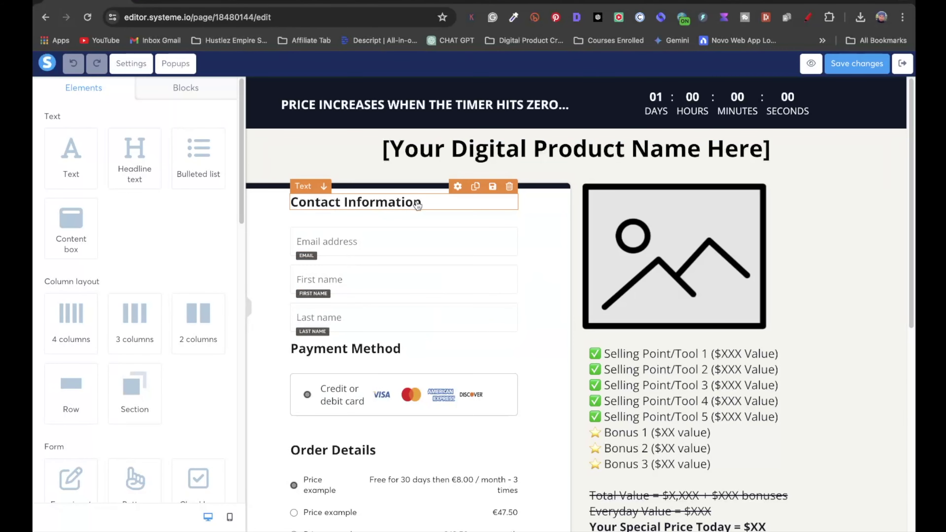
Step: Change the countdown banner section's background color to the blue 5279D1
scroll(446, 359, "down", 5)
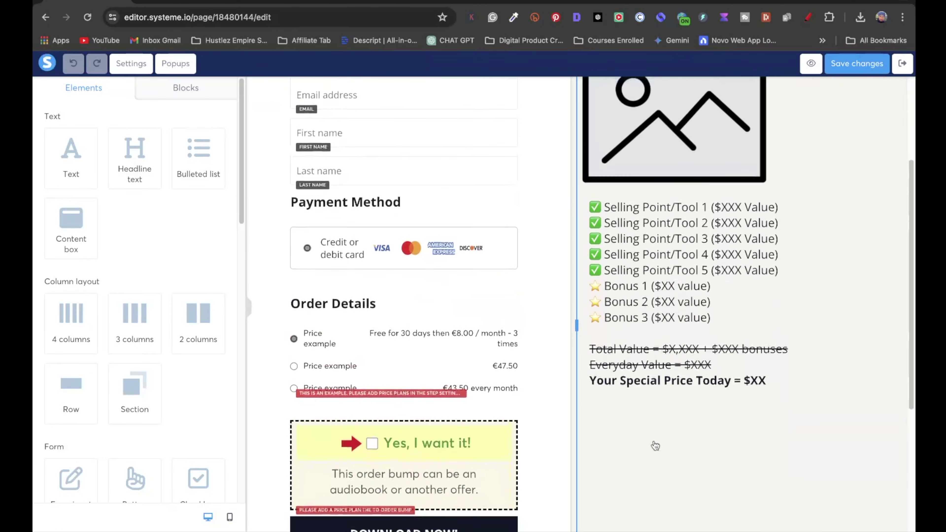
scroll(655, 446, "up", 5)
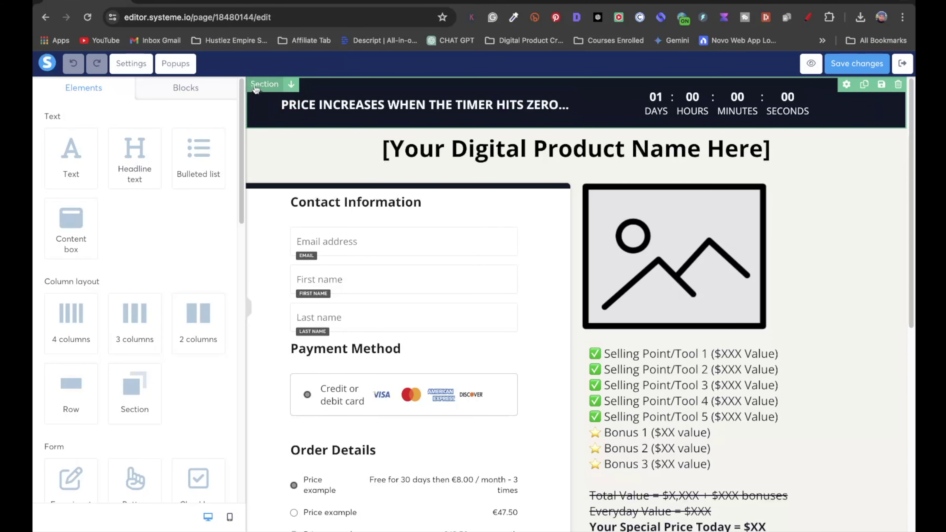
left_click(256, 87)
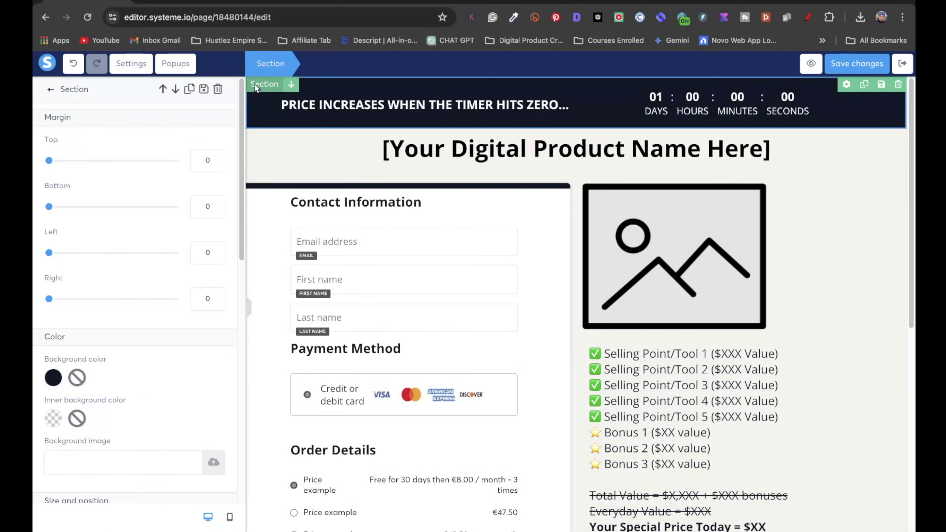
left_click(54, 378)
left_click(183, 293)
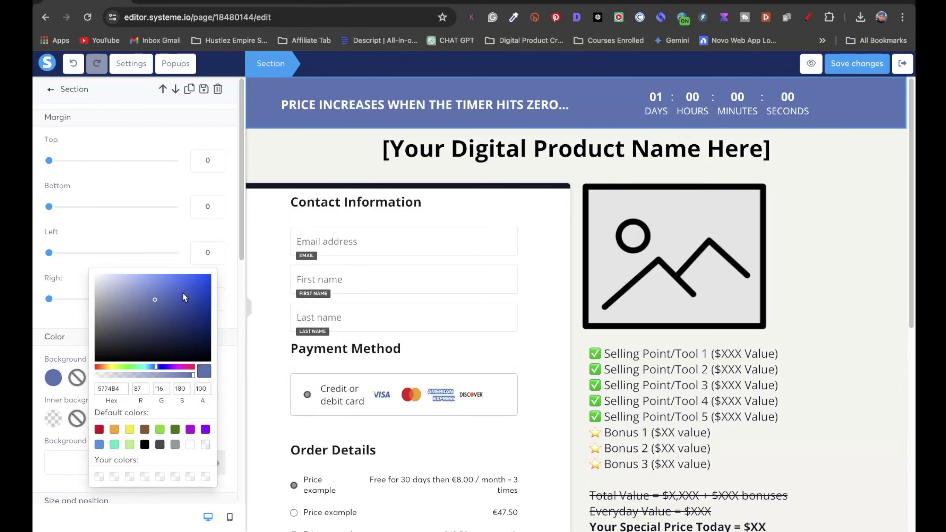
left_click(165, 291)
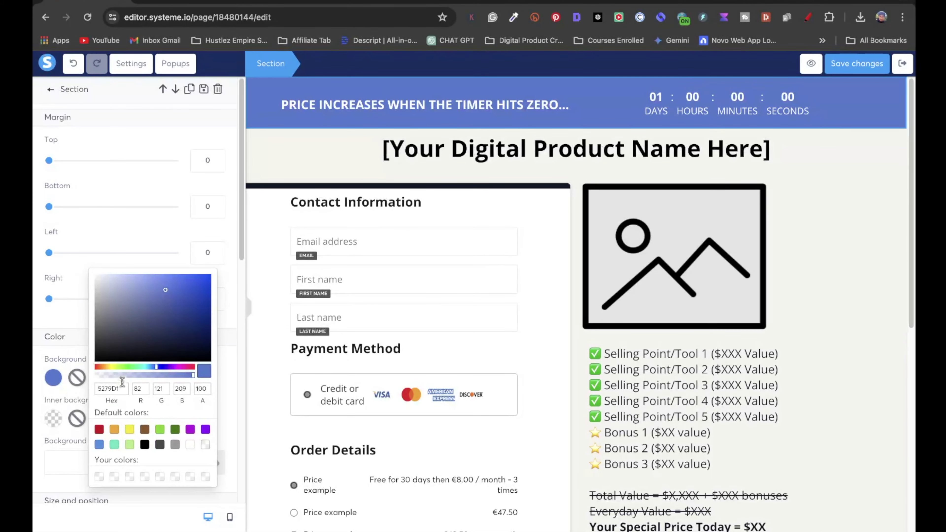
left_click_drag(123, 390, 79, 385)
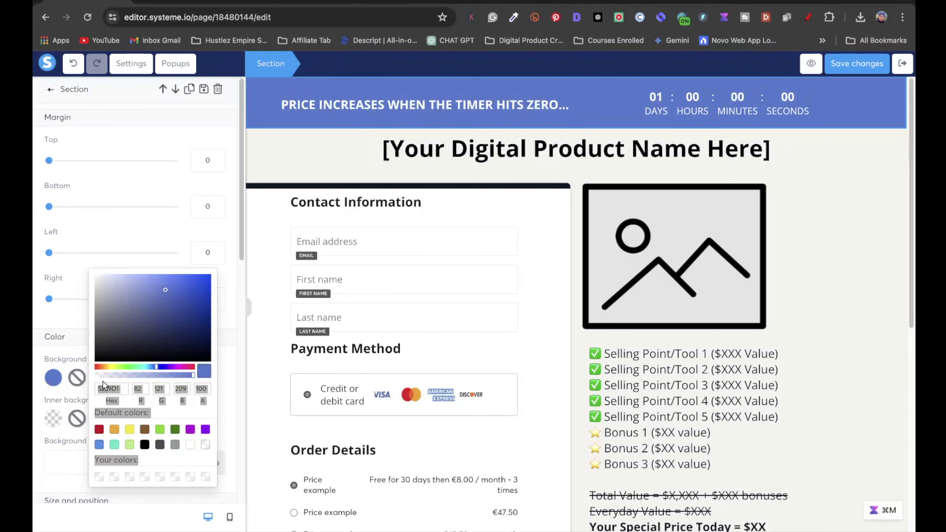
Step: Search Google for "sky hex code" and copy the sky blue code #87CEEB
left_click(605, 2)
left_click(373, 18)
type("google.com")
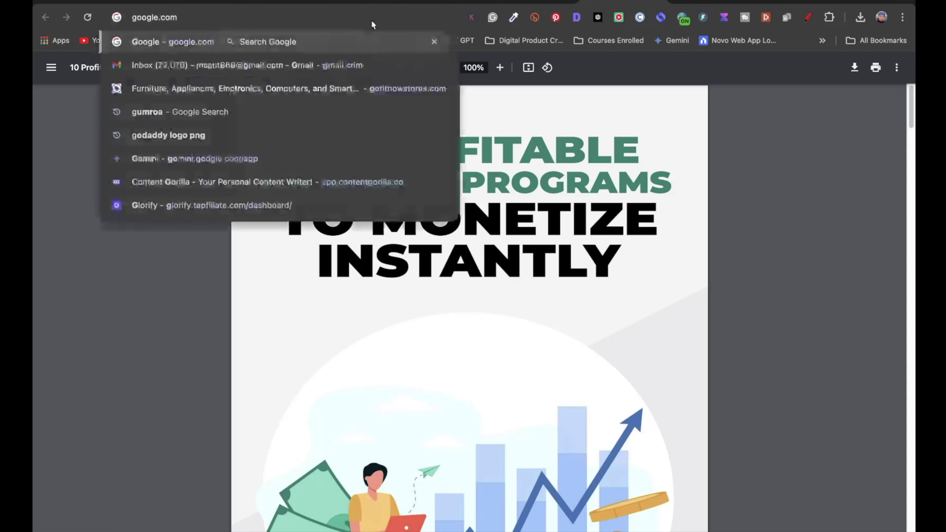
key("Return")
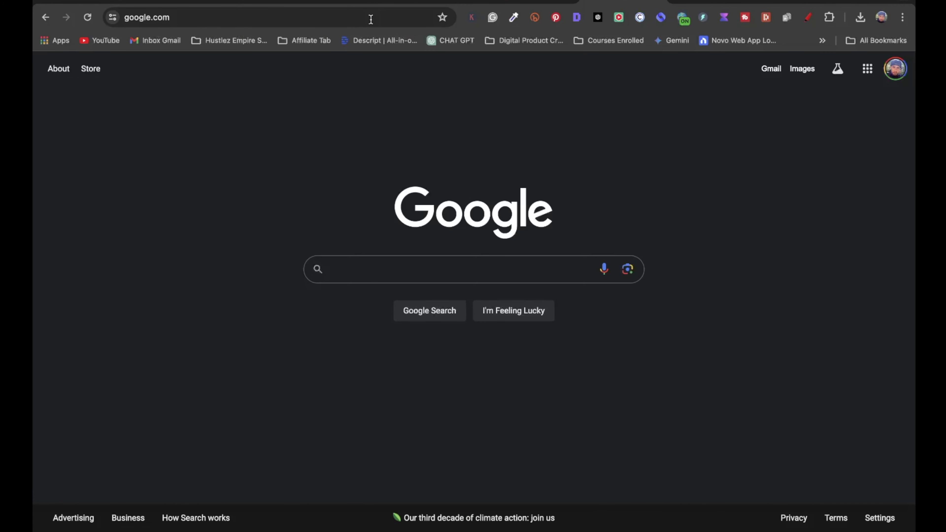
type("sky h")
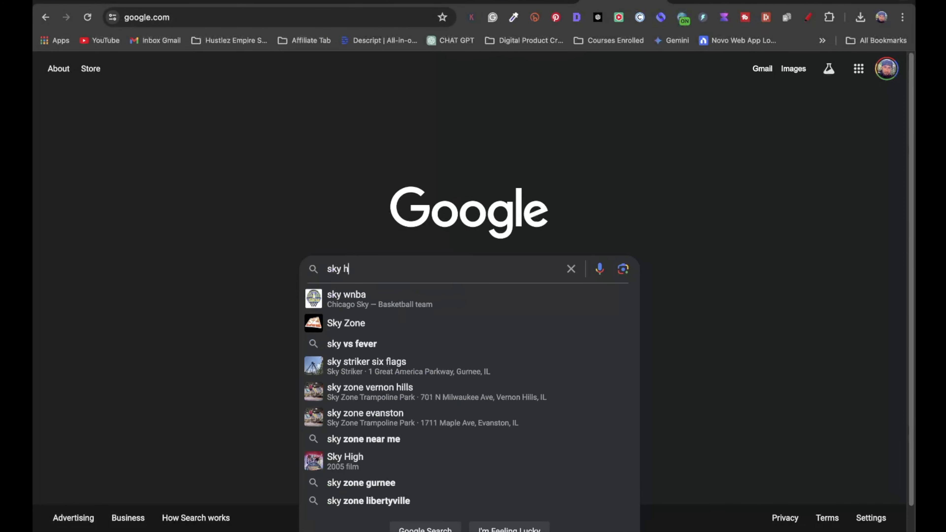
type("ex code")
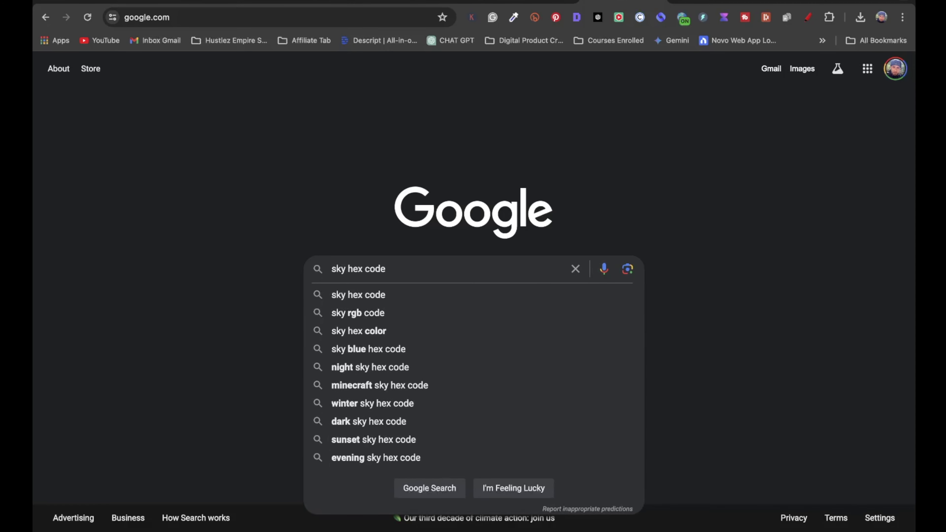
key("Return")
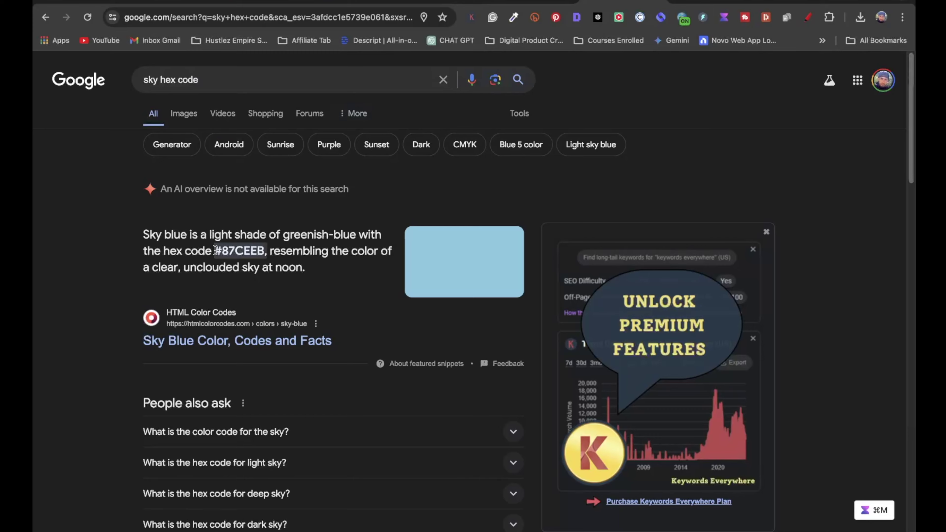
Step: Set the countdown banner section's background color to #87CEEB in the page editor
left_click(79, 1)
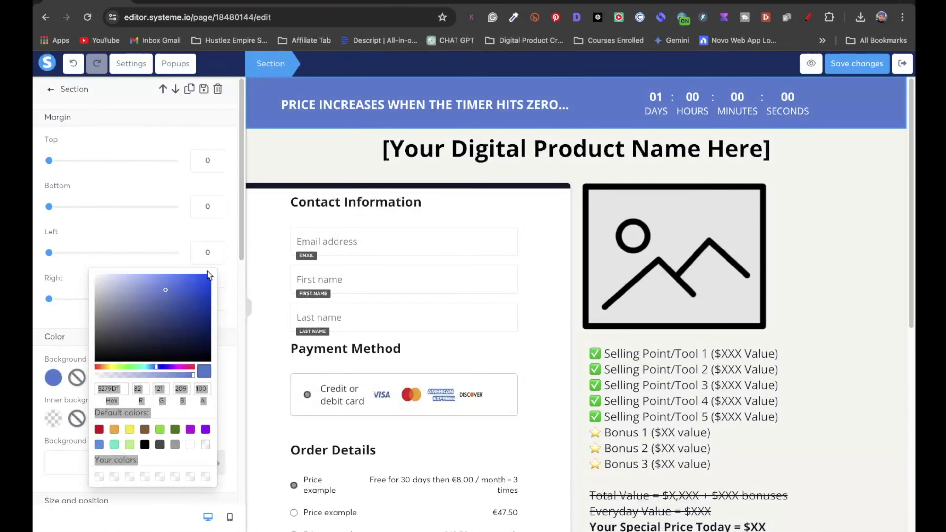
left_click(119, 389)
type("#87CEEB")
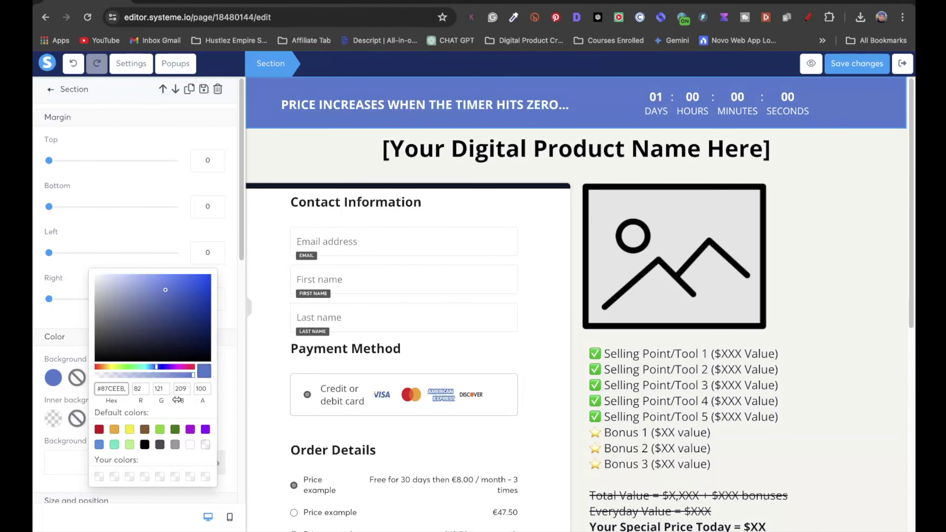
key("Return")
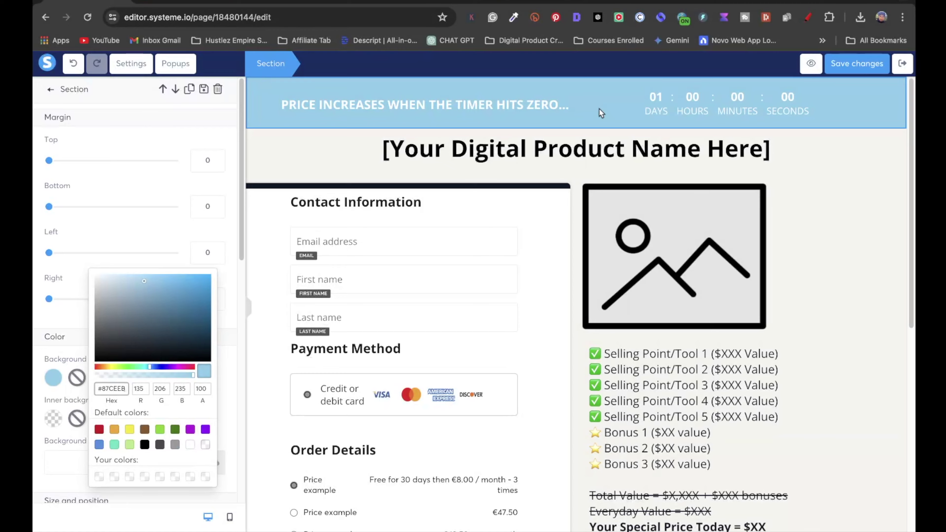
Step: Examine the product name heading, placeholder image, selling points, pricing text, order bump and privacy note on the checkout page
left_click(480, 155)
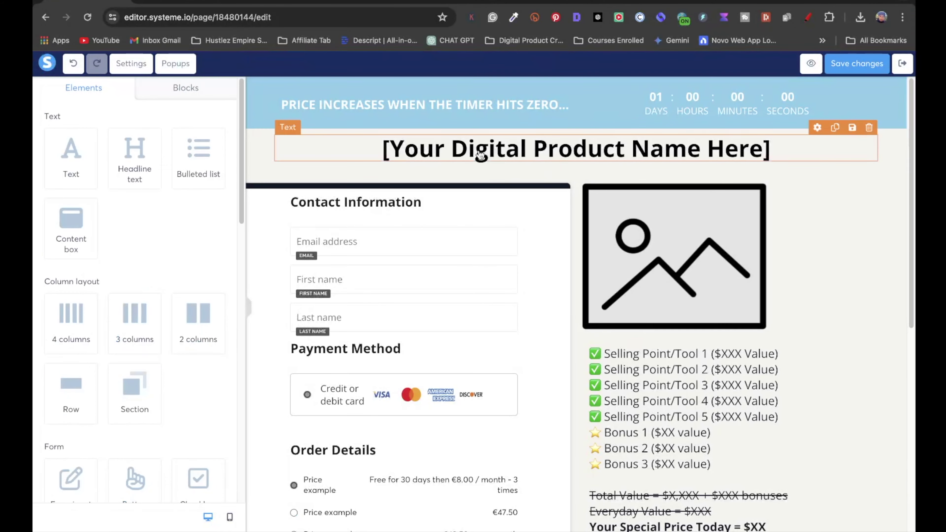
left_click(507, 154)
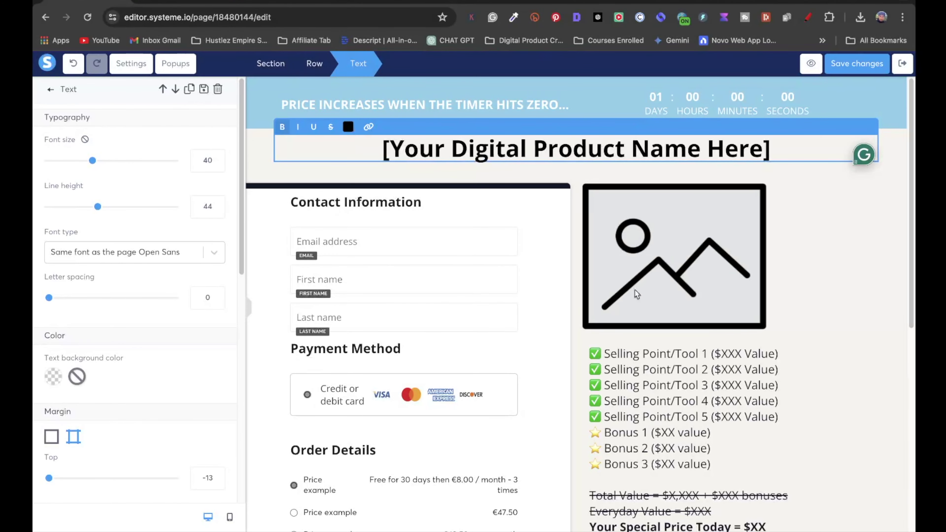
left_click(655, 288)
scroll(617, 413, "down", 1)
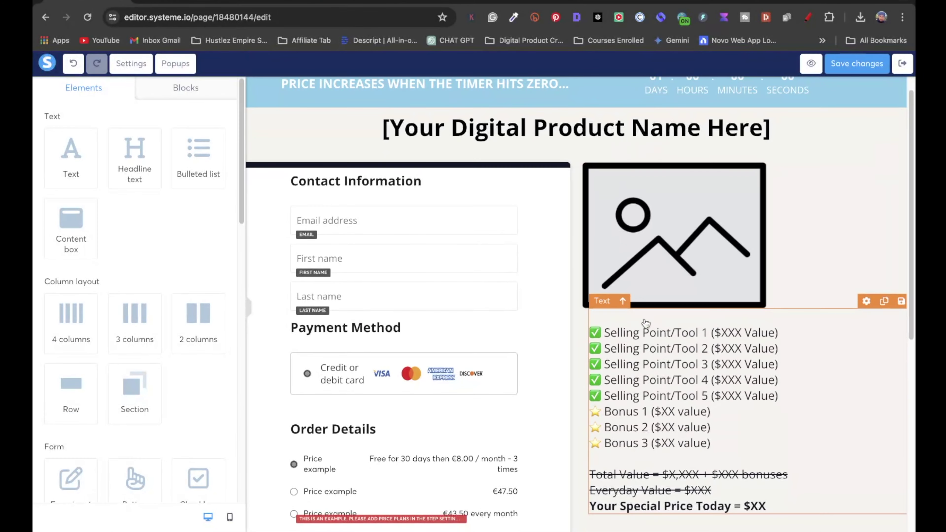
scroll(650, 335, "down", 5)
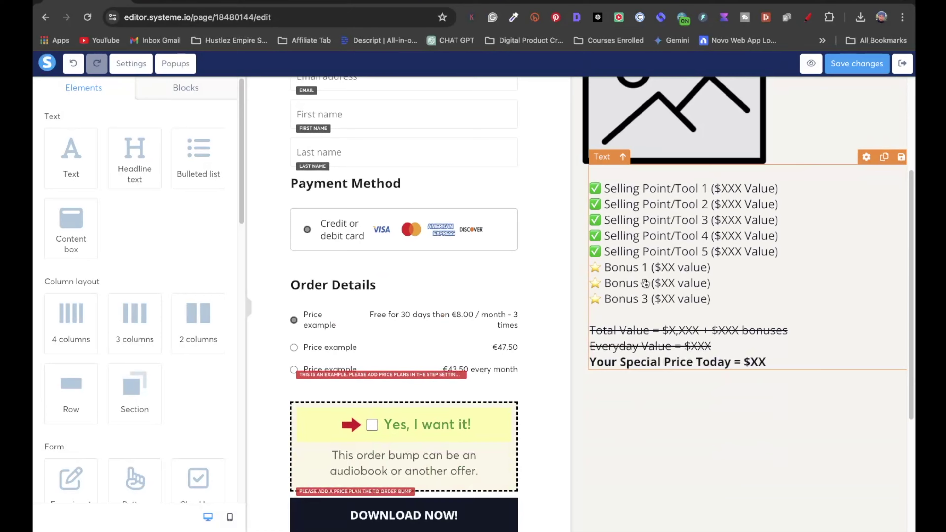
scroll(633, 347, "down", 1)
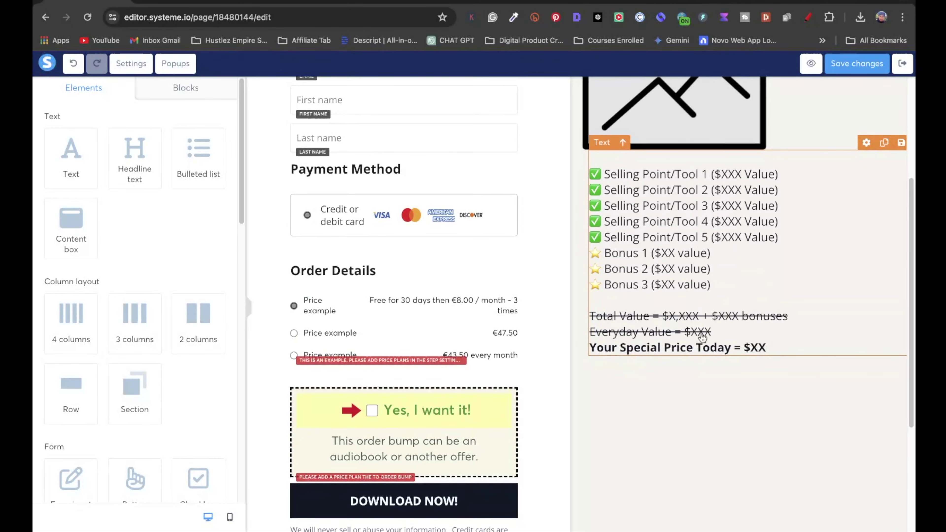
scroll(629, 347, "up", 6)
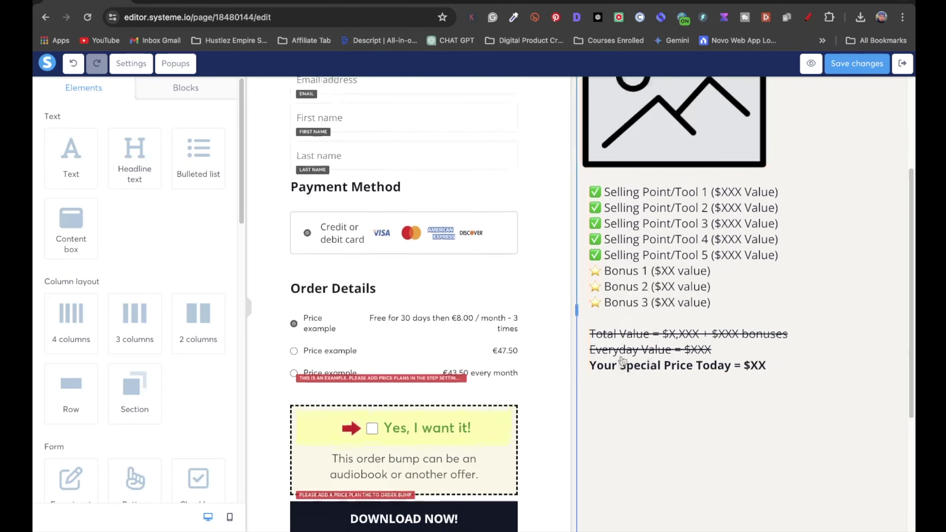
scroll(559, 436, "down", 10)
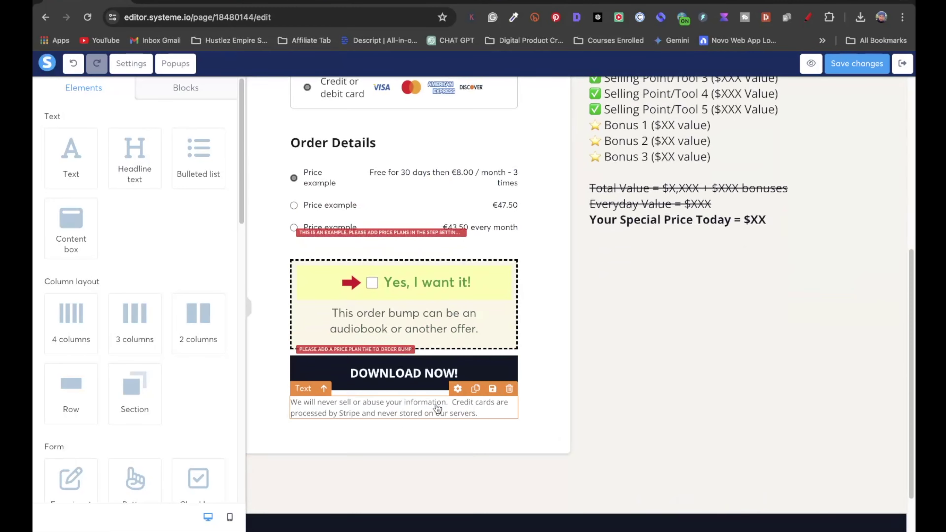
scroll(758, 114, "up", 8)
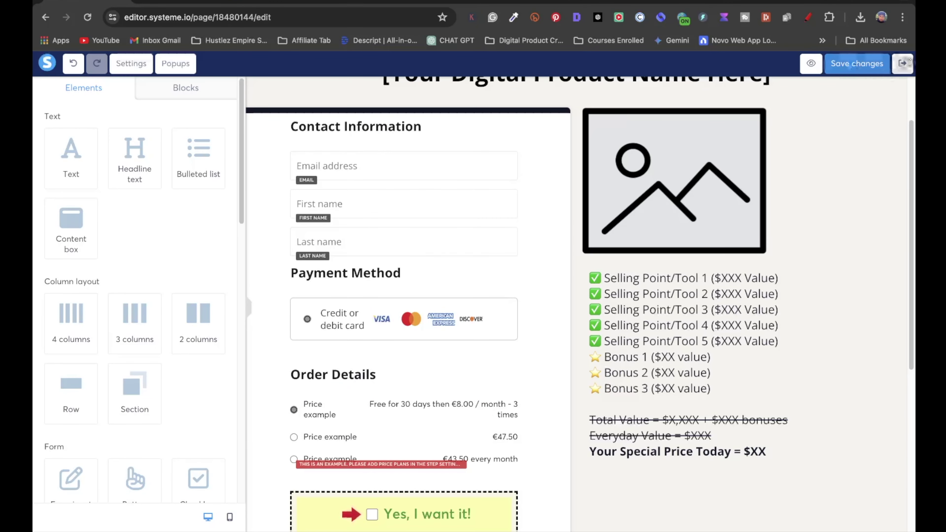
Step: Leave the checkout page editor without saving the banner color change
left_click(907, 65)
left_click(448, 317)
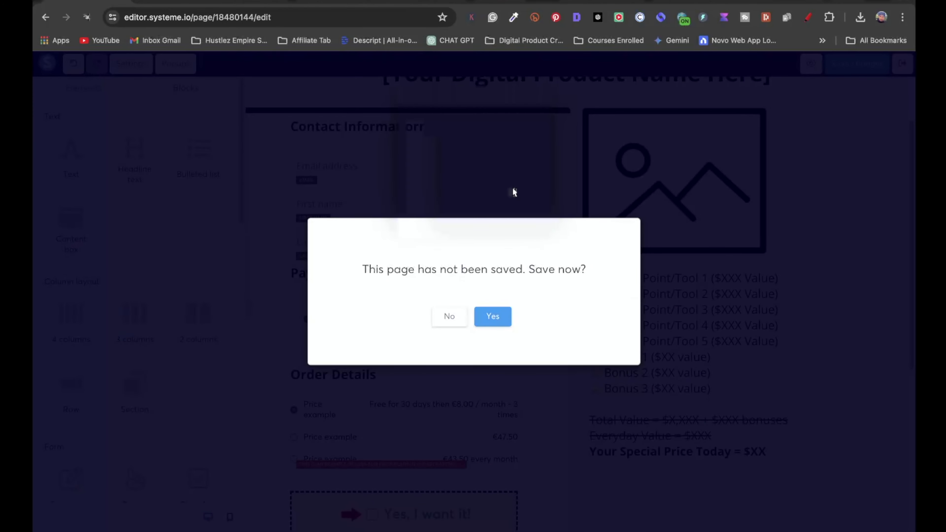
left_click(509, 187)
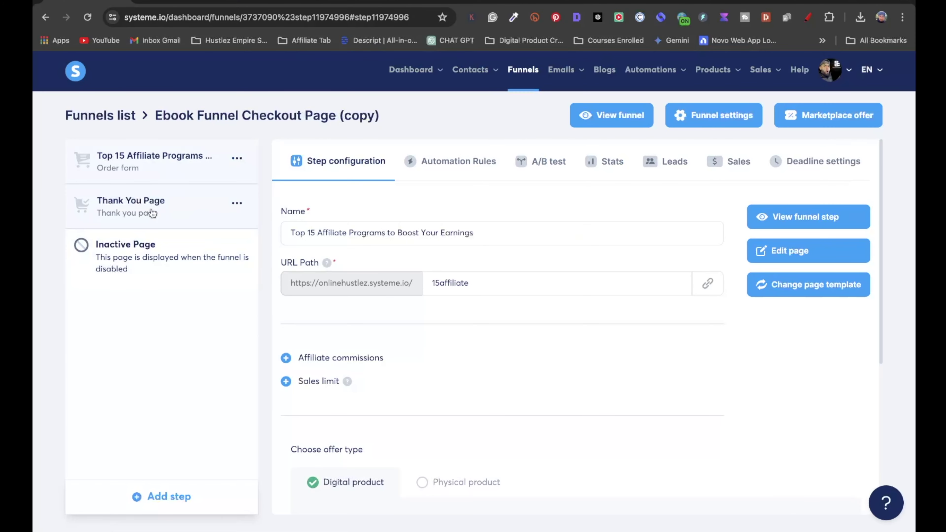
Step: Open the Thank You Page step's configuration and review its name and URL path
left_click(152, 213)
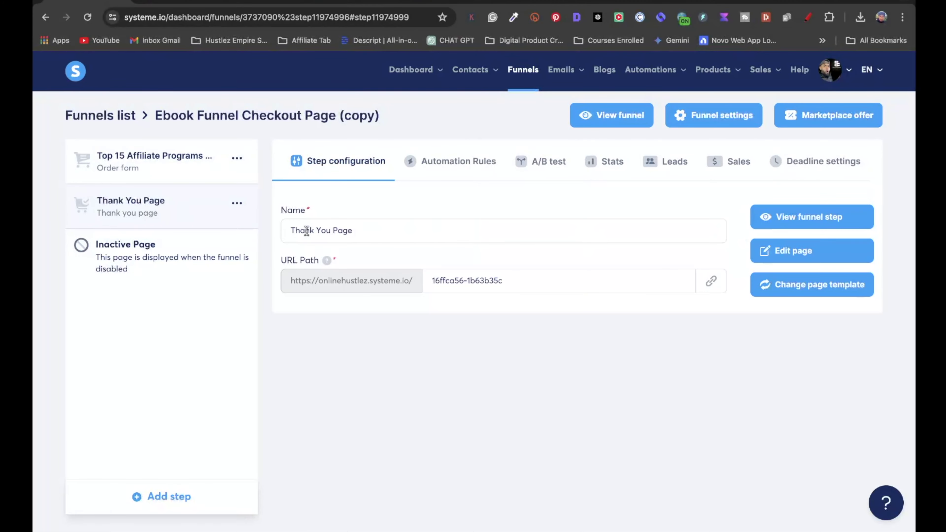
triple_click(369, 227)
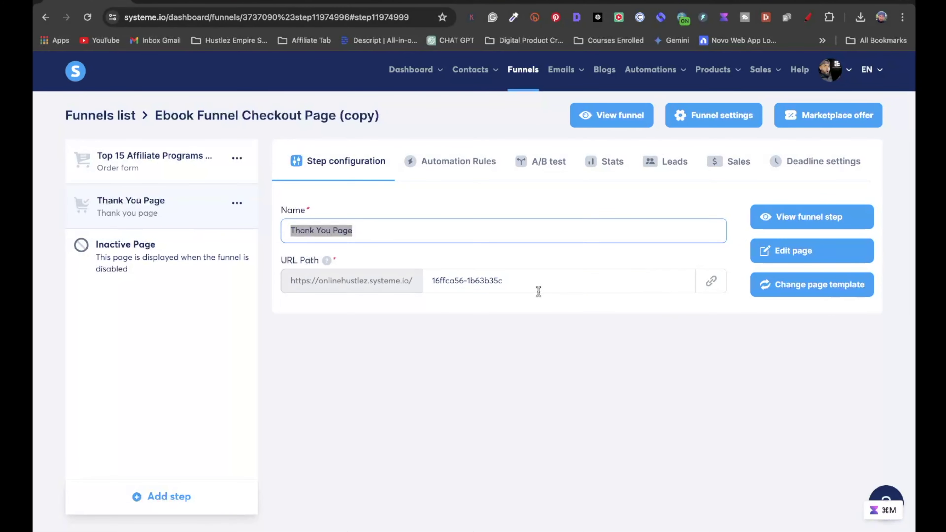
triple_click(538, 292)
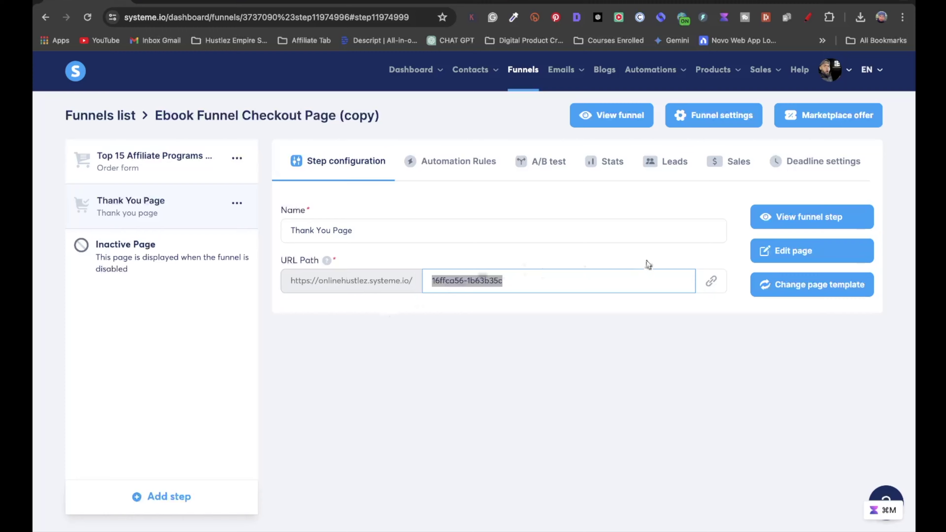
Step: Open the Thank You Page in the page editor and select the text block about the digital product download
left_click(801, 253)
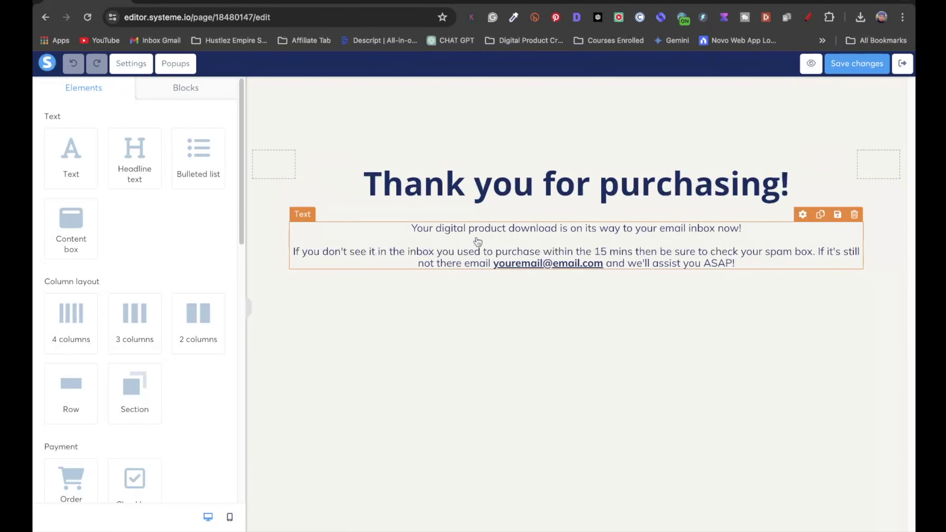
left_click(442, 232)
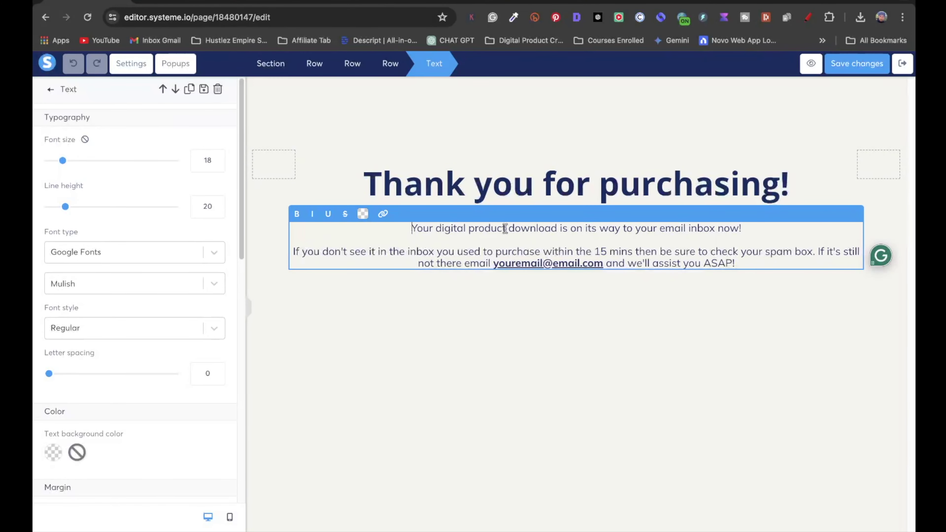
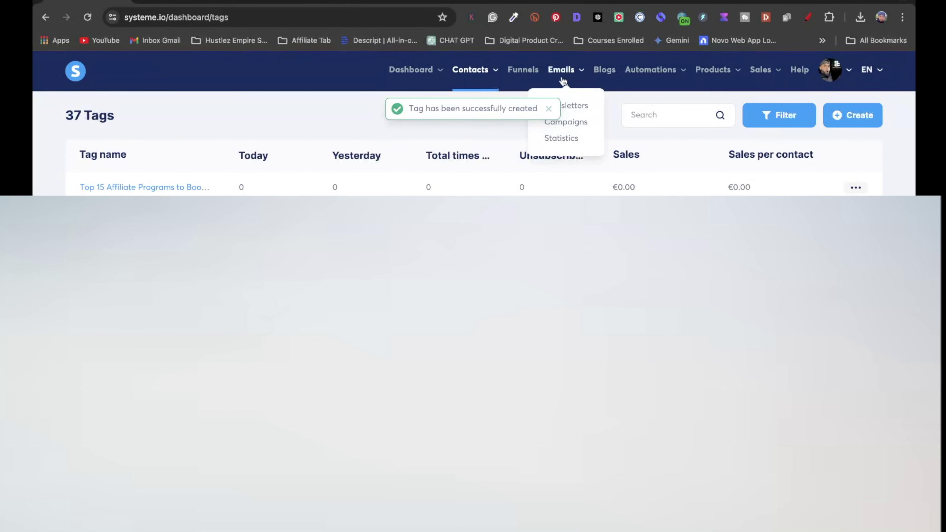
Step: Create an automation rule with a Tag added trigger for the tag "Top 15 Affiliate Programs to Boost Your Earnings"
mouse_move(638, 76)
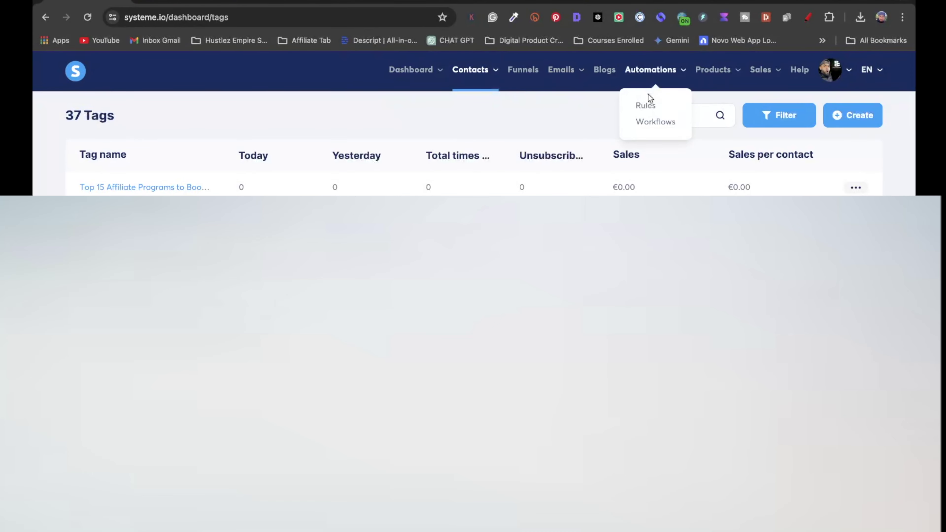
left_click(645, 106)
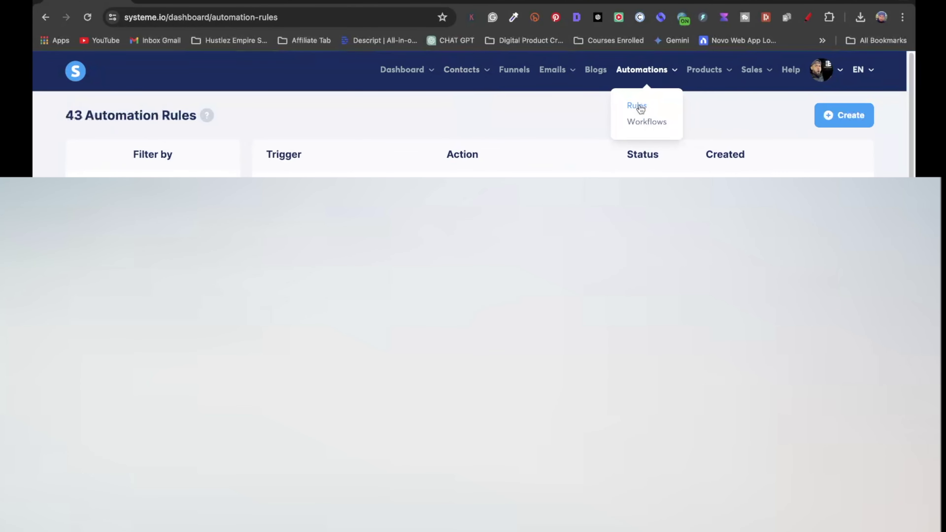
left_click(845, 119)
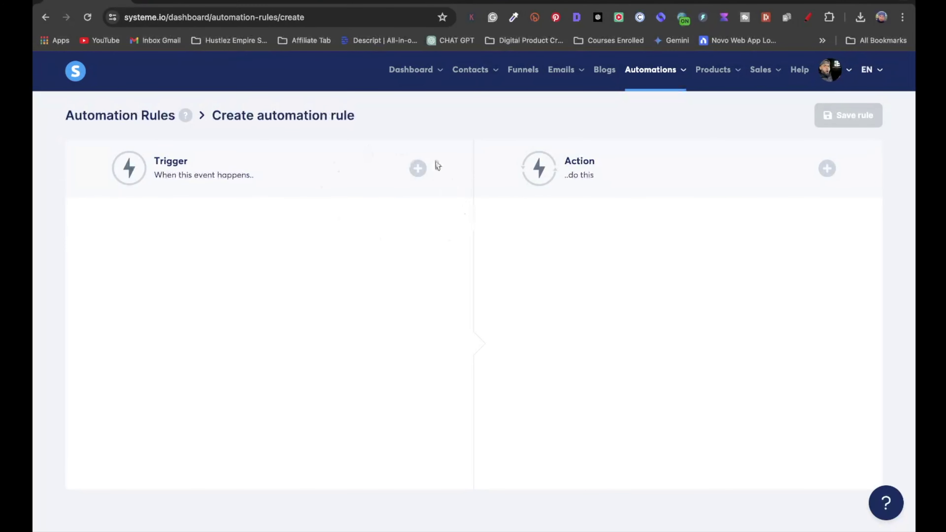
left_click(417, 168)
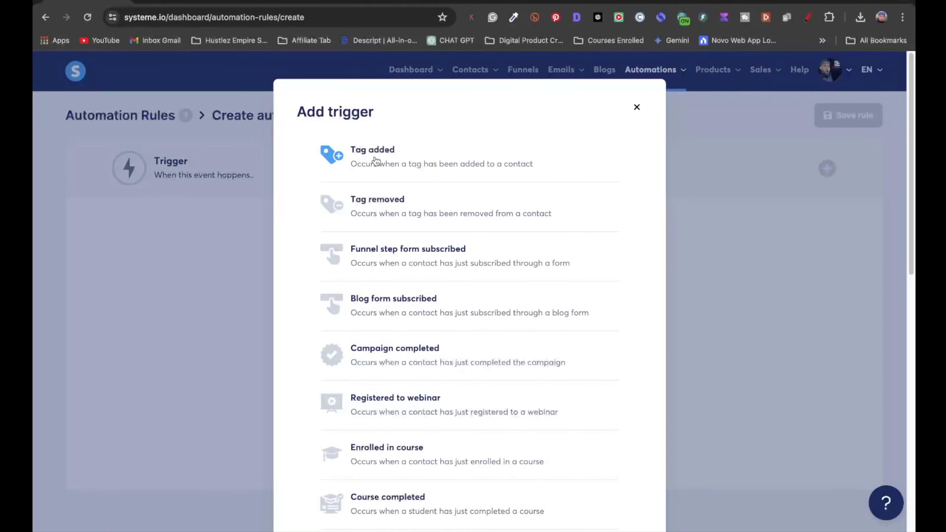
left_click(377, 161)
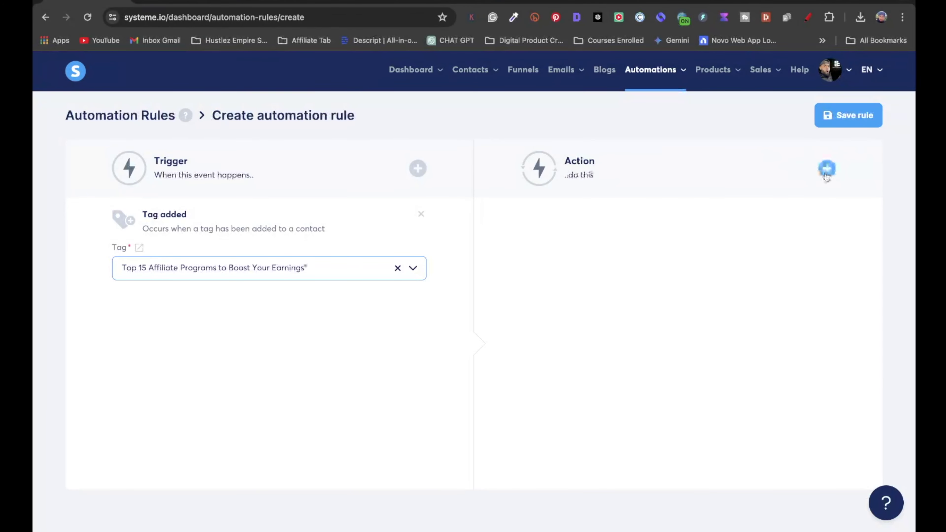
Step: Add a Send email action to the rule and start a new email message for it
left_click(826, 170)
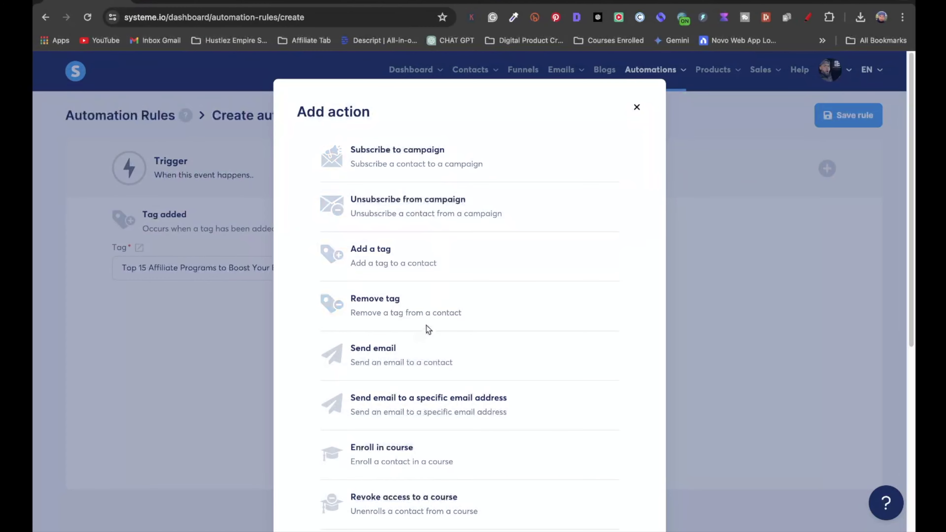
left_click(424, 369)
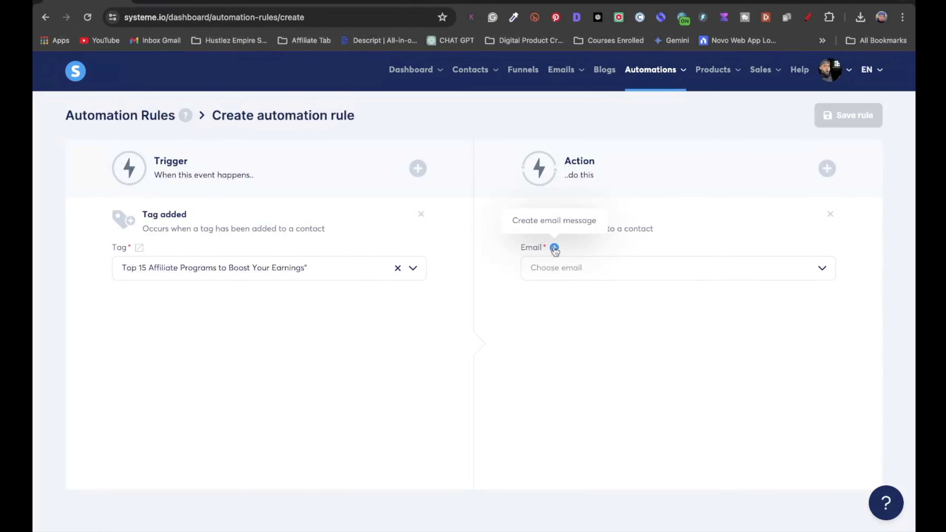
left_click(554, 248)
left_click(151, 171)
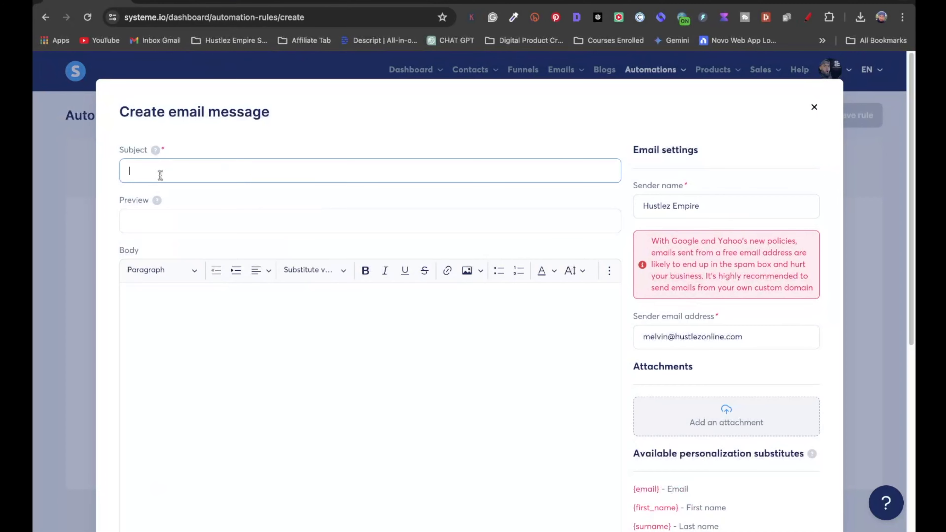
left_click(196, 218)
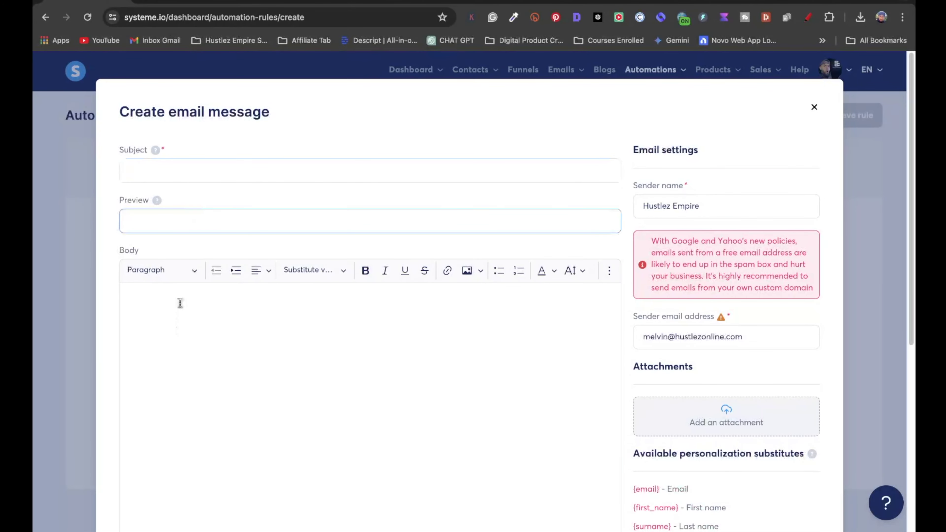
left_click(180, 303)
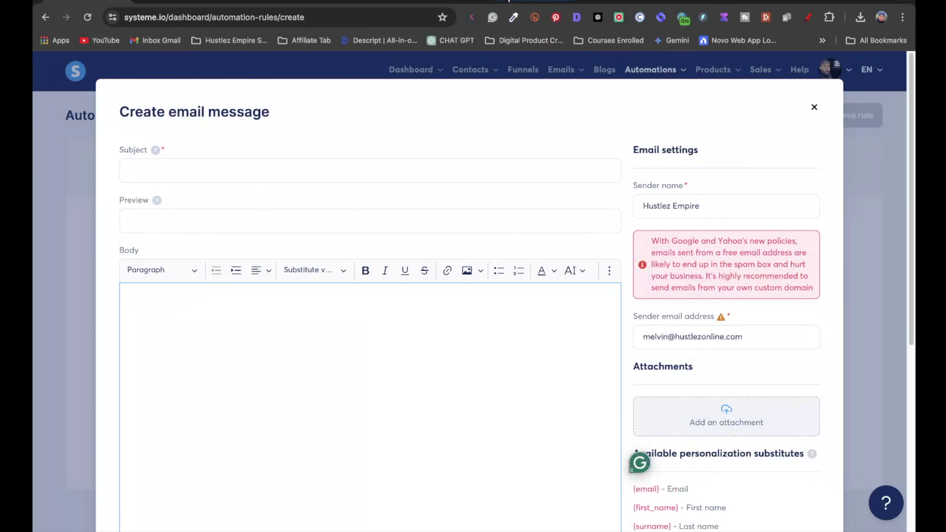
Step: Switch to the Voila AI assistant and request an email for customers who purchased the ebook, including "access ebook now"
left_click(508, 1)
scroll(348, 372, "down", 15)
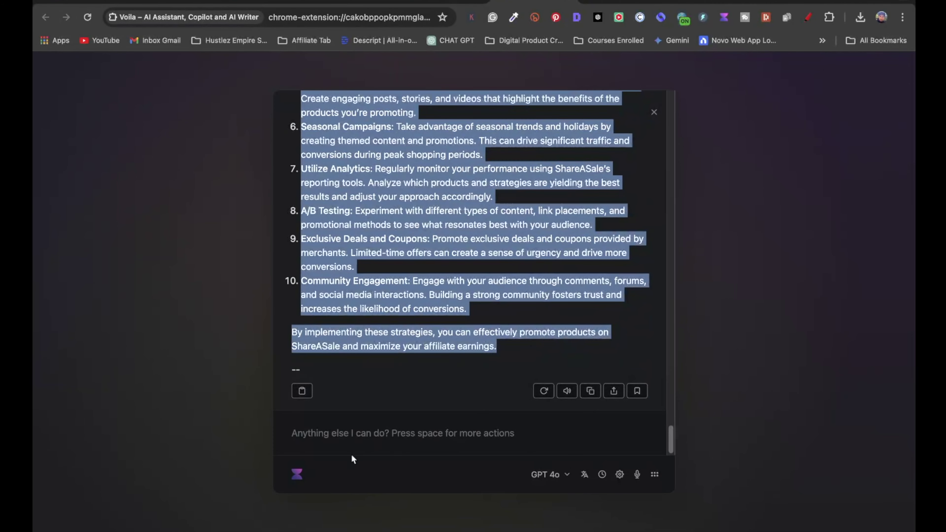
left_click(354, 439)
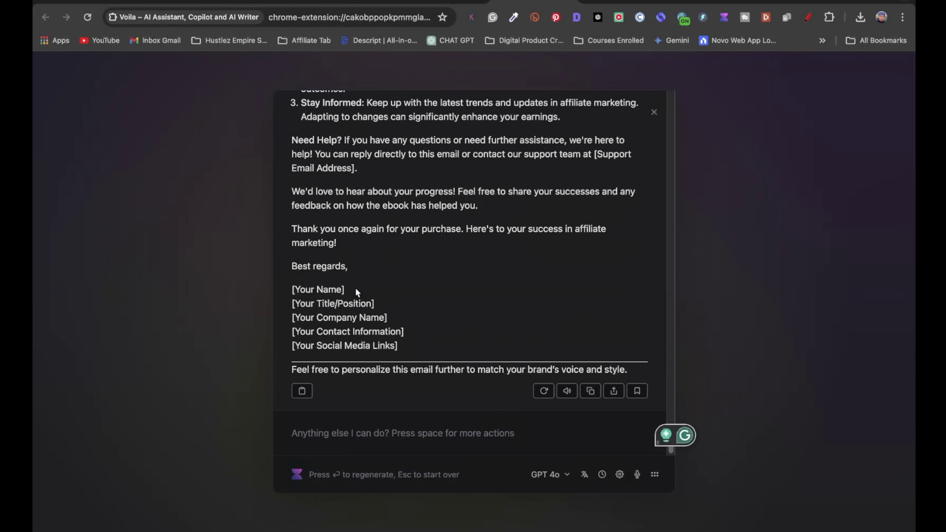
Step: Copy the generated subject line into the email's subject: Your PLR Ebook Purchase: "Unlocking Affiliate Success" is Ready!
scroll(336, 180, "up", 10)
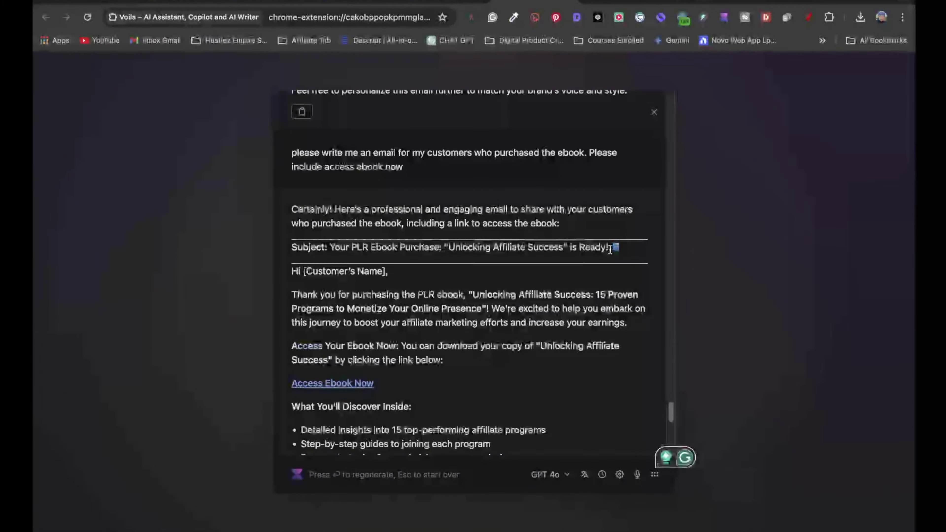
left_click_drag(617, 251, 327, 248)
key("ctrl+c")
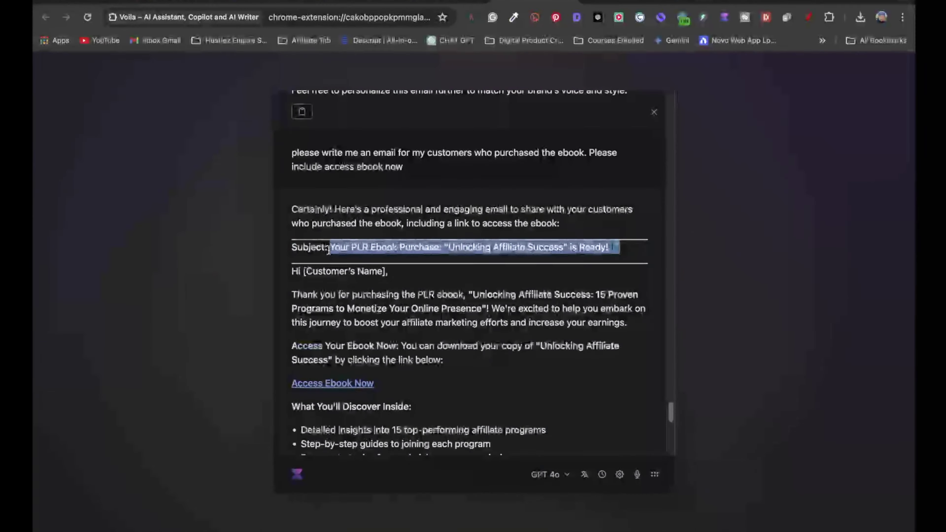
left_click(90, 1)
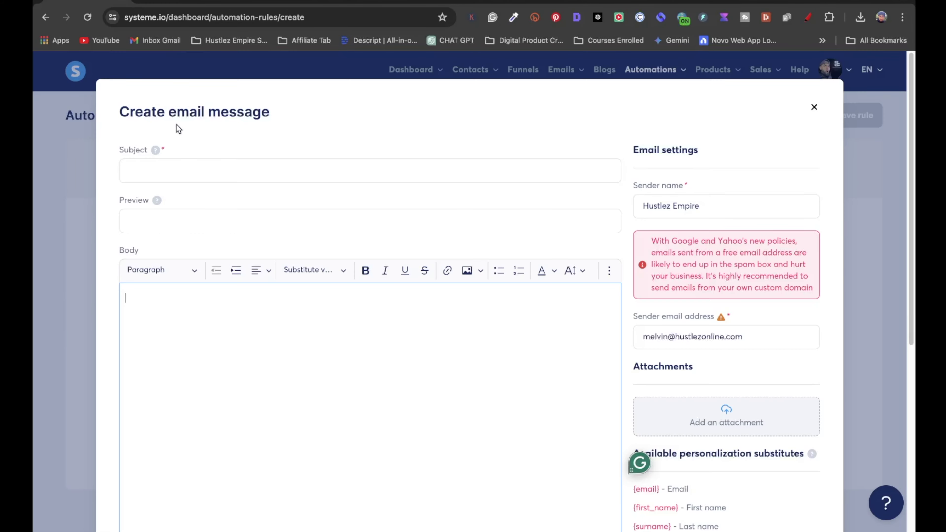
left_click(174, 162)
key("ctrl+v")
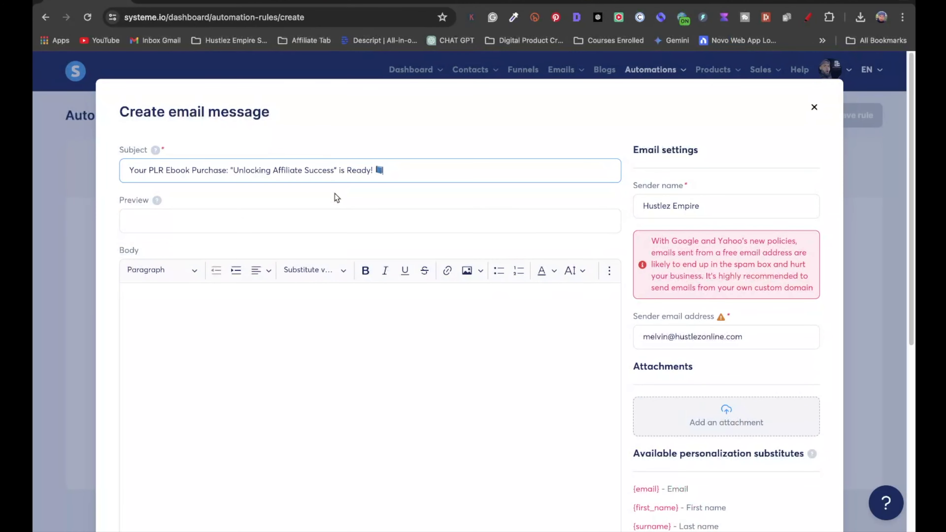
Step: Copy the generated email text from the greeting through the signature in Voila and paste it into the message body
left_click(220, 227)
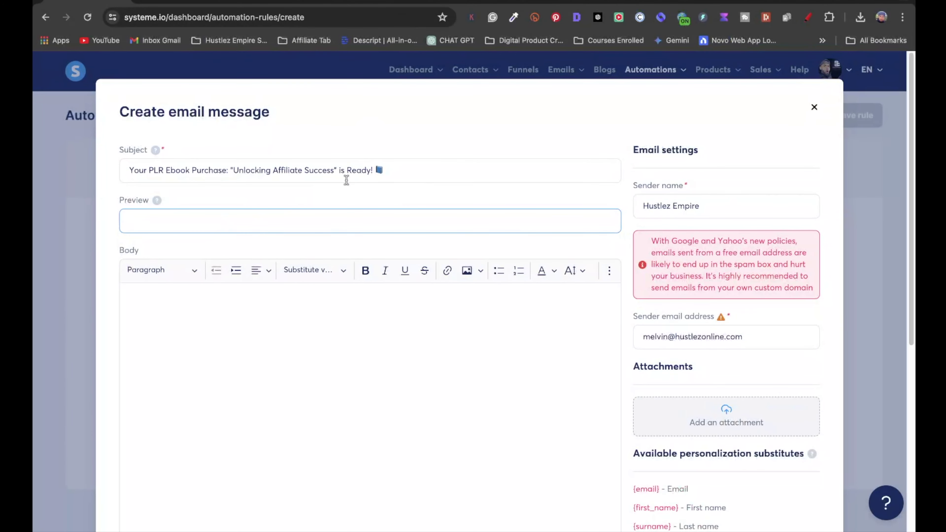
left_click(241, 325)
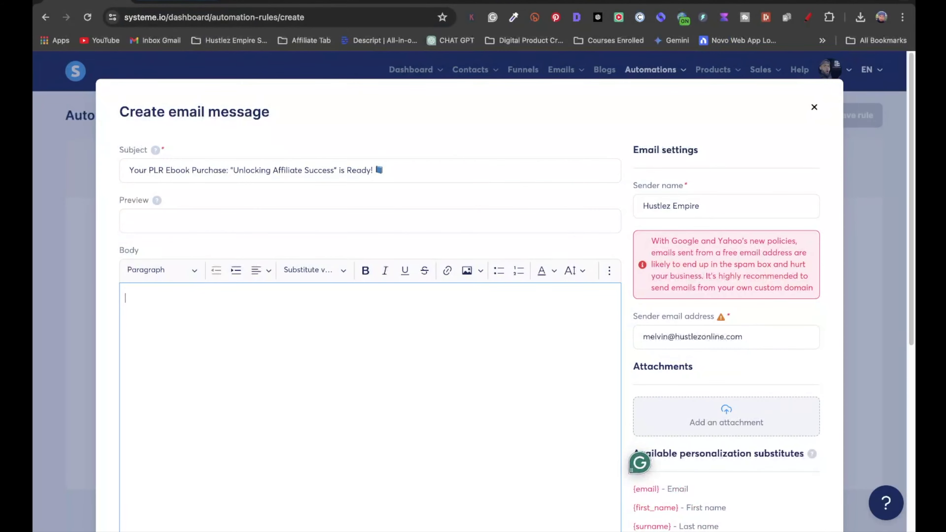
left_click(537, 3)
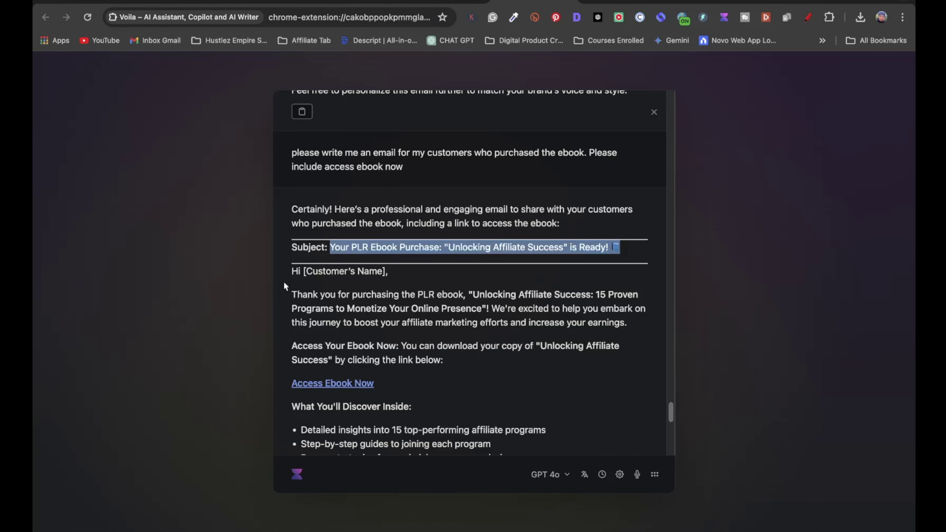
left_click_drag(285, 276, 454, 351)
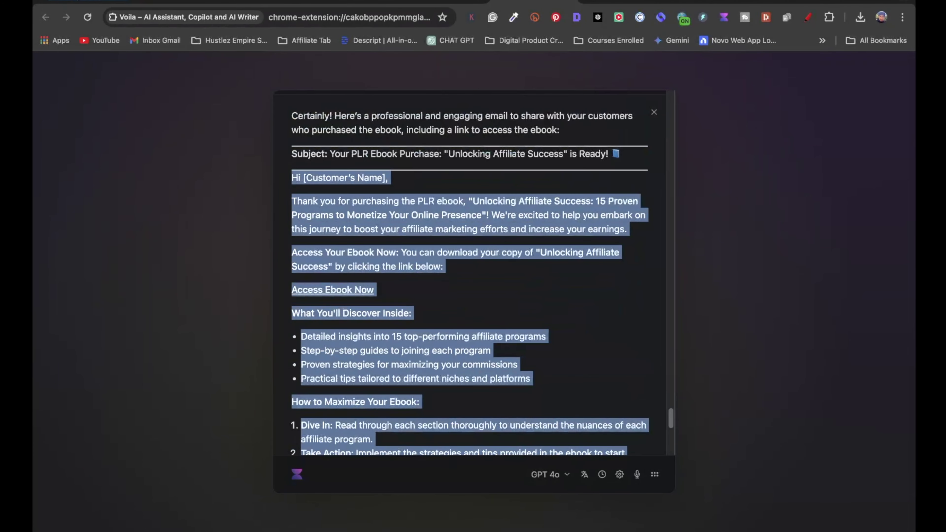
left_click(114, 1)
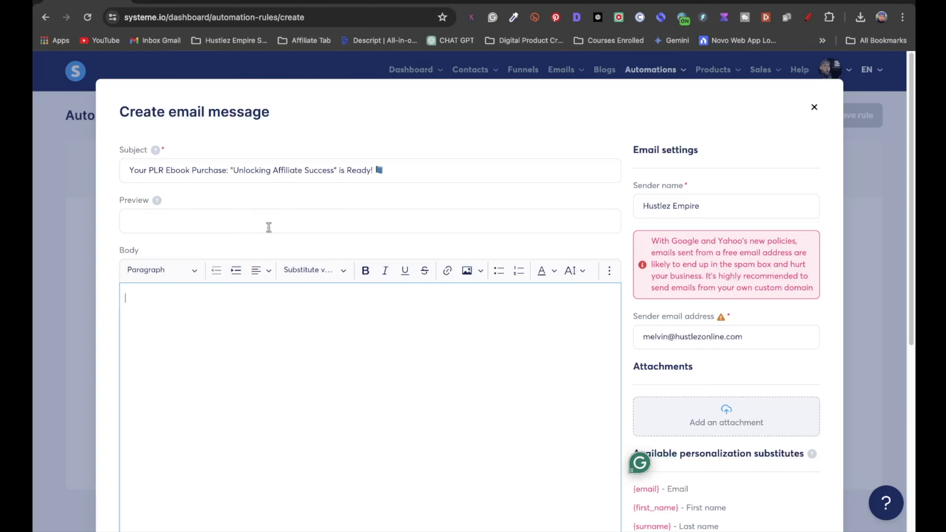
key("super+v")
scroll(242, 373, "down", 5)
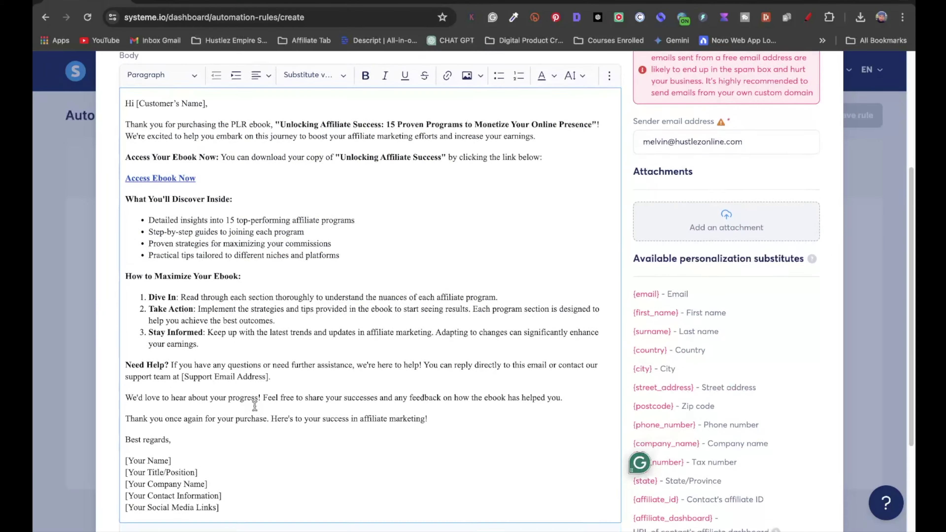
Step: Replace the placeholder signature lines under "Best regards," with the sender's first name
mouse_move(242, 434)
left_mouse_down()
mouse_move(134, 405)
mouse_move(126, 388)
left_mouse_up()
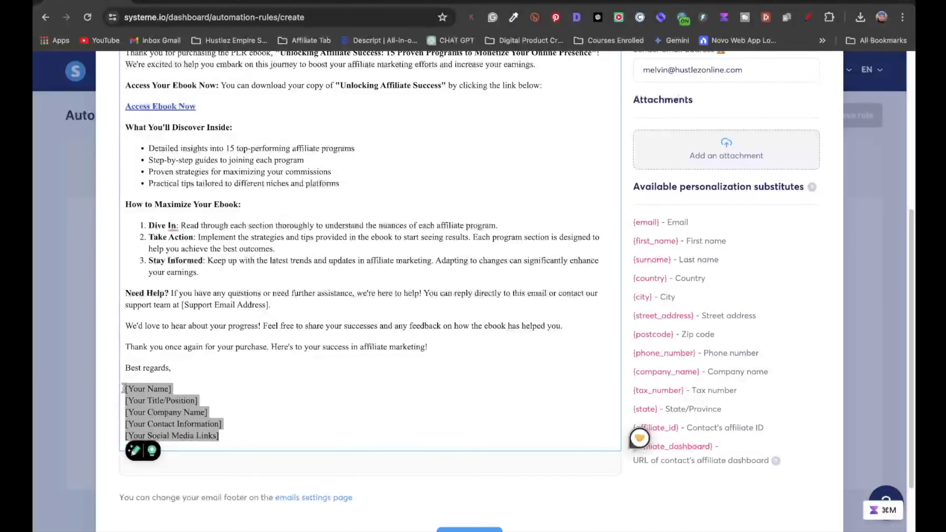
key("BackSpace")
type("Melvin")
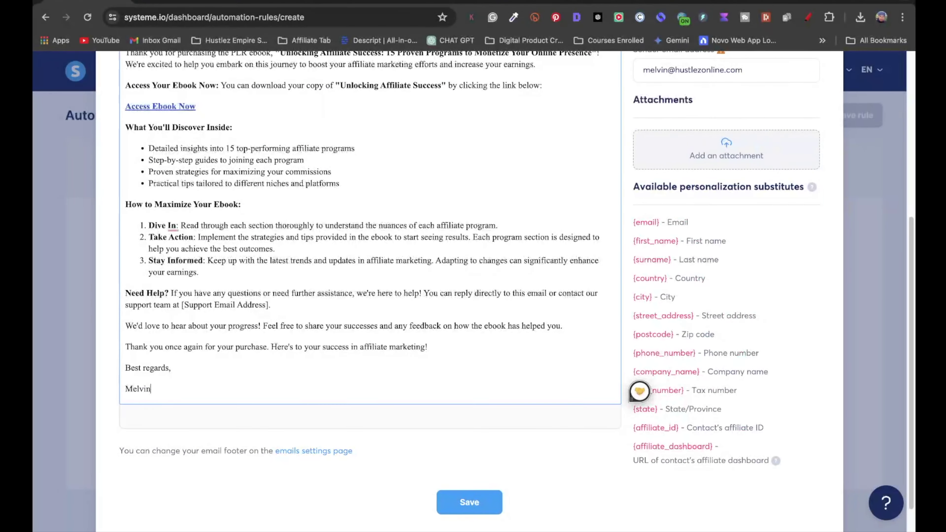
Step: Delete the body text from "What You'll Discover Inside:" through the closing thank-you sentence above "Best regards,"
scroll(121, 318, "up", 3)
left_click_drag(199, 459, 125, 229)
key("BackSpace")
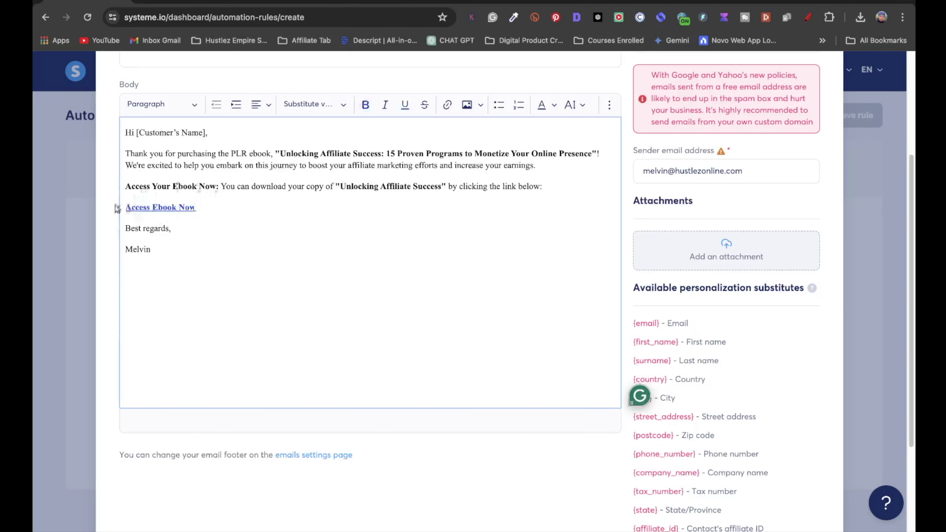
Step: Link the "Access Ebook Now" text to the Google Drive sharing link of "15 Profitable Affiliate Programs.pdf"
triple_click(200, 209)
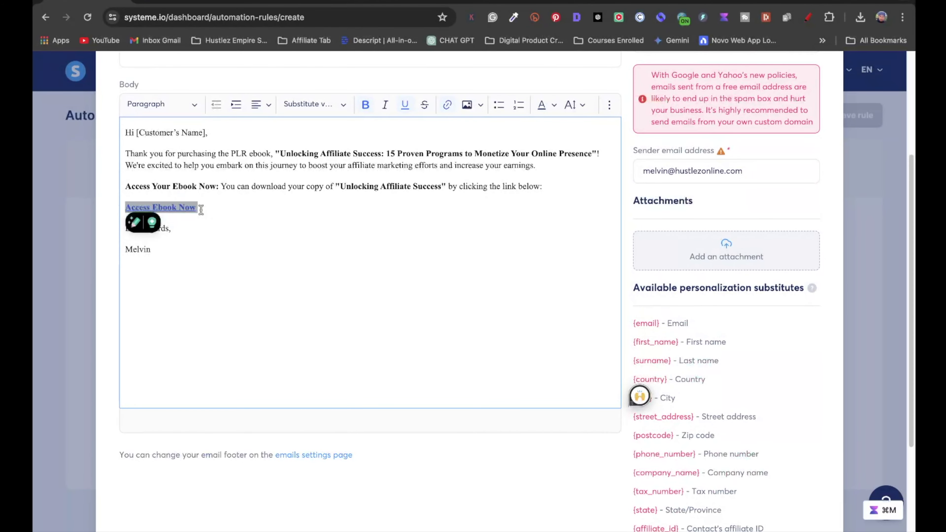
left_click(447, 105)
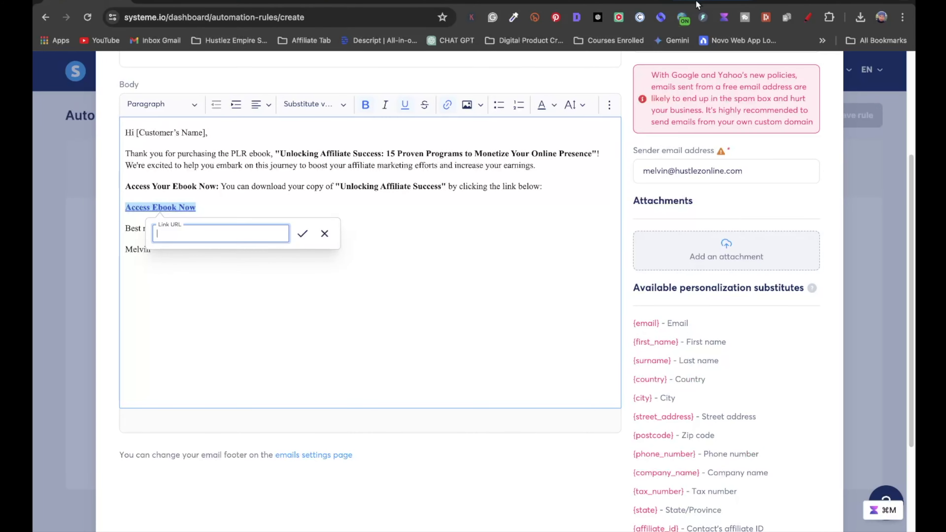
left_click(788, 3)
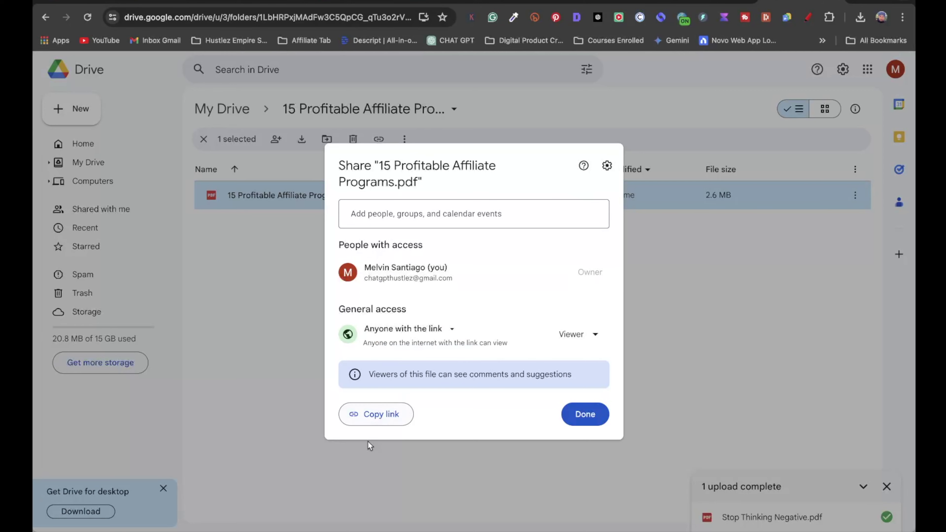
left_click(383, 421)
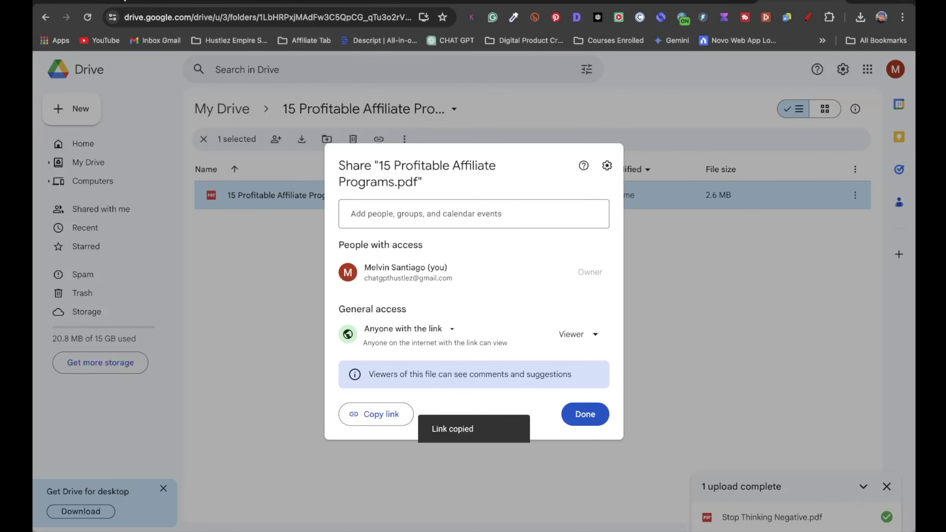
left_click(54, 5)
key("ctrl+v")
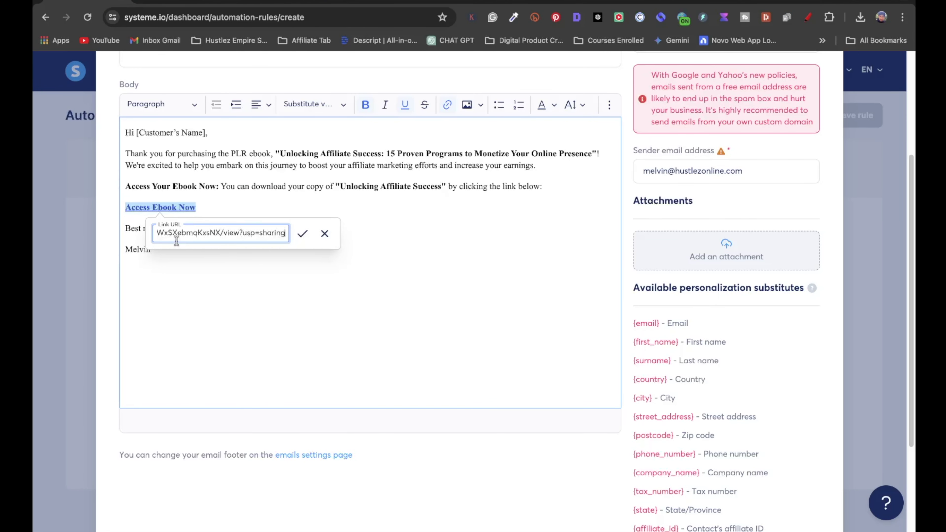
left_click(302, 233)
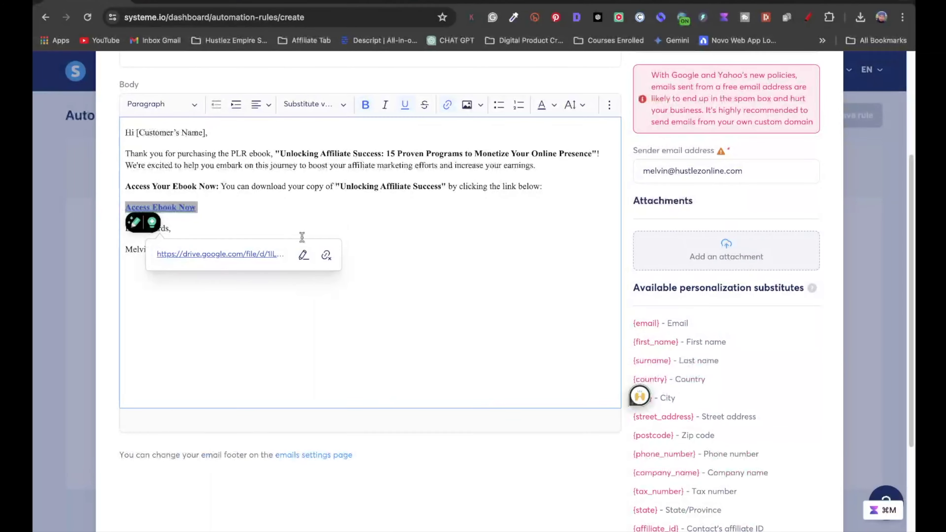
scroll(275, 349, "up", 5)
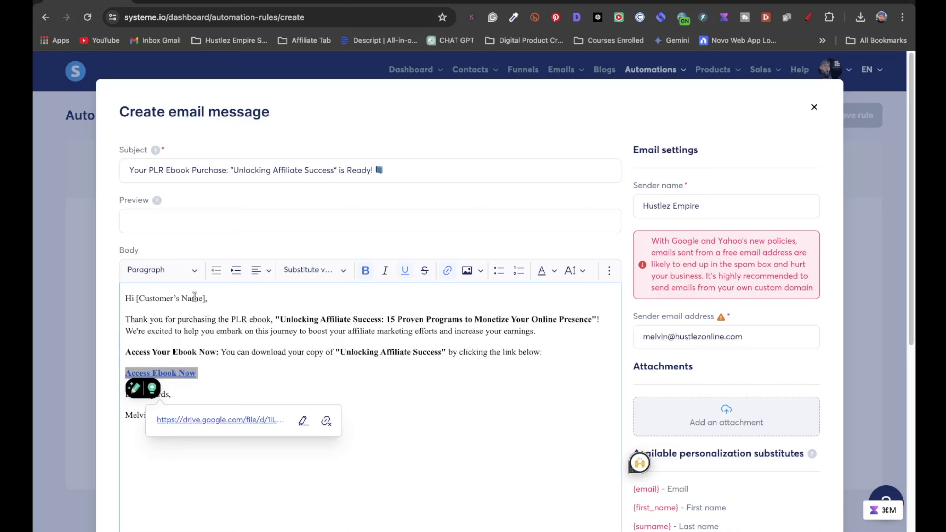
Step: Replace the email's greeting "Hi [Customer's Name]," with "Hey {first_name}," using the First name substitute variable
left_click(207, 298)
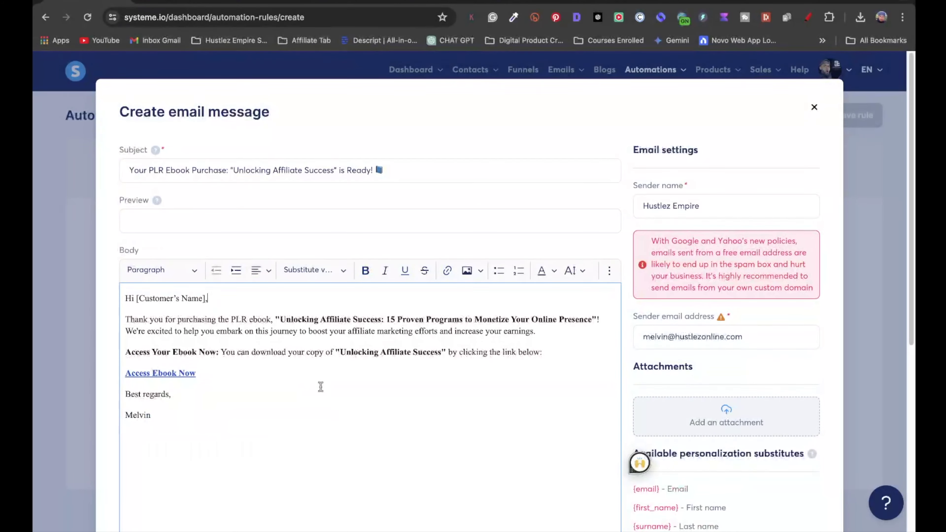
key("BackSpace")
key("BackSpace")
key("BackSpace")
key("BackSpace")
key("BackSpace")
key("BackSpace")
key("BackSpace")
key("BackSpace")
key("BackSpace")
key("BackSpace")
key("BackSpace")
key("BackSpace")
key("BackSpace")
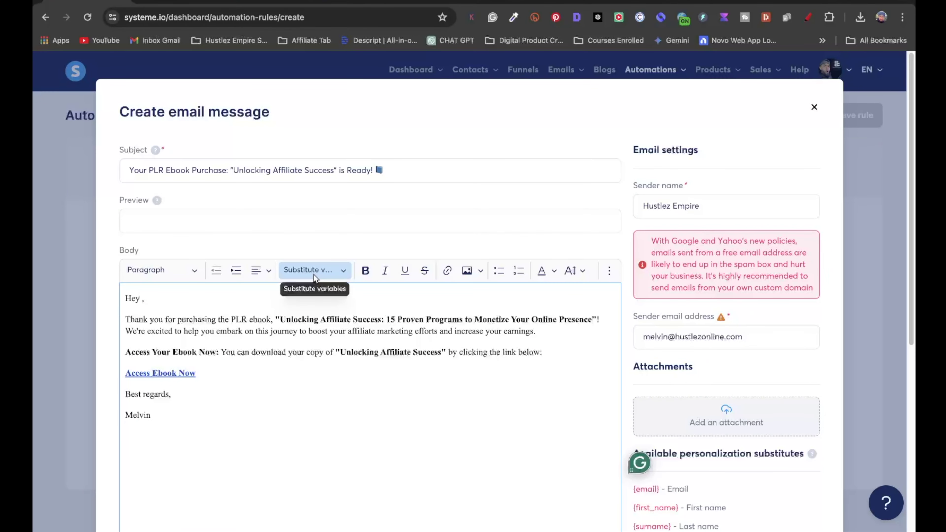
left_click(313, 274)
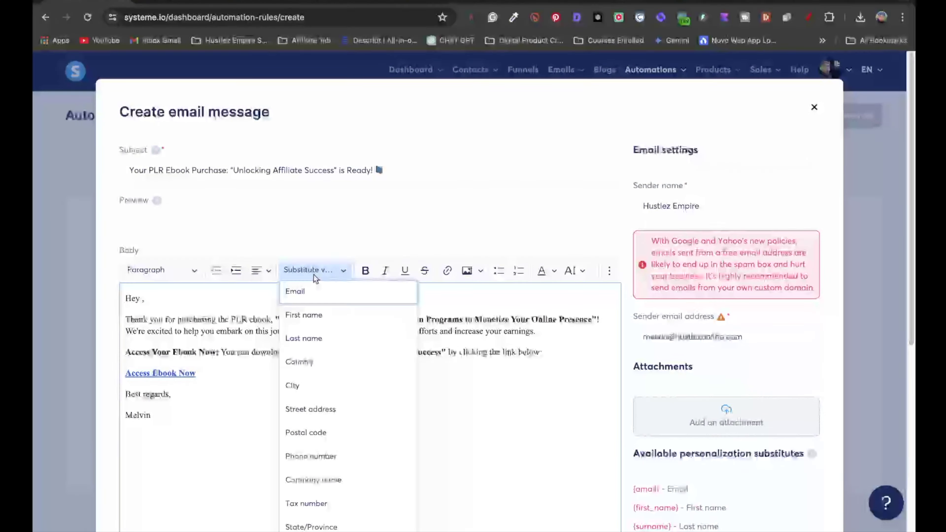
left_click(320, 315)
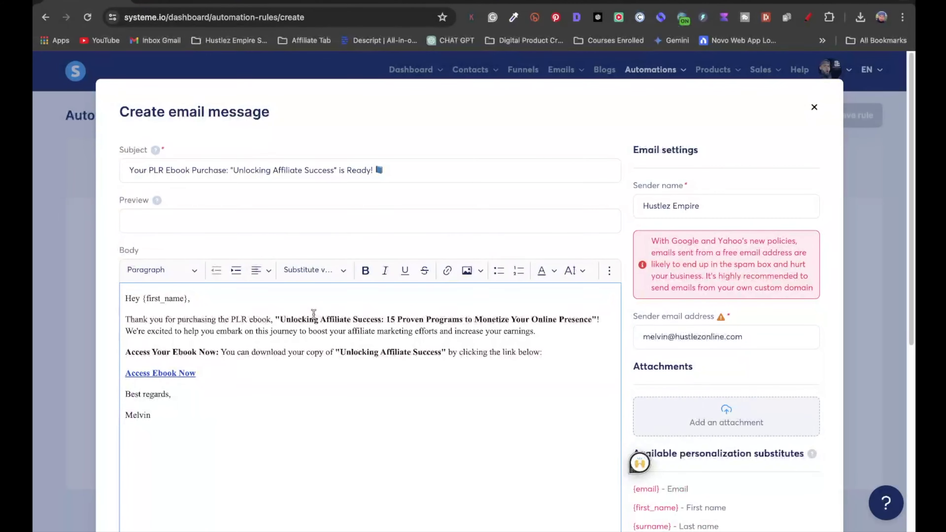
Step: Delete "Unlocking Affiliate Success:" with its opening quotation mark from the ebook title in the thank-you sentence
left_click(386, 320)
key("BackSpace")
key("BackSpace")
key("BackSpace")
key("BackSpace")
key("BackSpace")
key("BackSpace")
key("BackSpace")
key("BackSpace")
key("BackSpace")
key("BackSpace")
key("BackSpace")
key("BackSpace")
key("BackSpace")
key("BackSpace")
key("BackSpace")
key("BackSpace")
key("BackSpace")
key("BackSpace")
key("BackSpace")
key("BackSpace")
key("BackSpace")
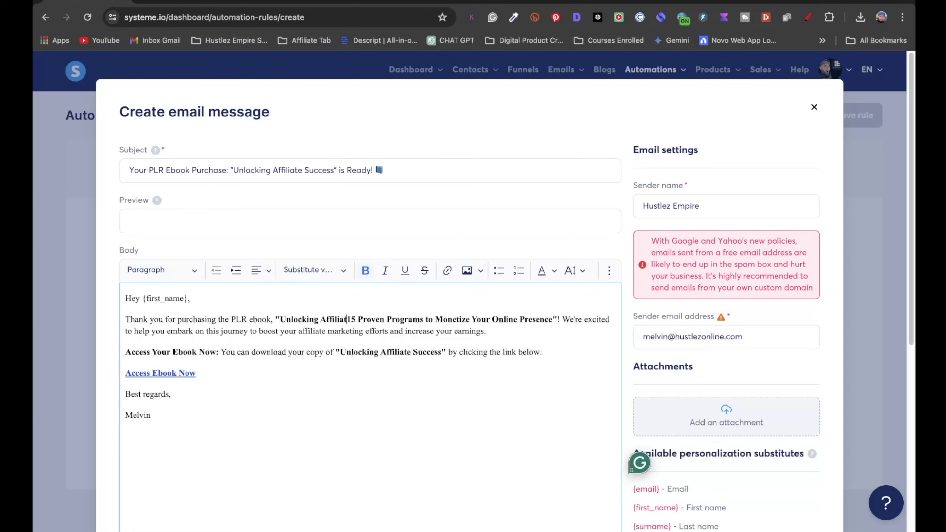
key("BackSpace")
key("BackSpace")
key("BackSpace")
key("BackSpace")
key("BackSpace")
key("BackSpace")
key("BackSpace")
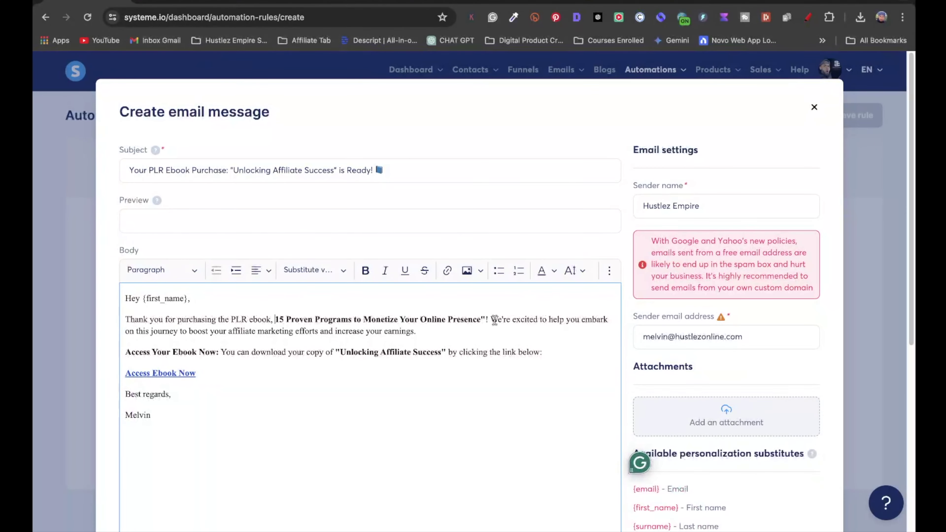
Step: Start new paragraphs in the email body at "We're excited to help you" and at "You can download your copy"
key("Return")
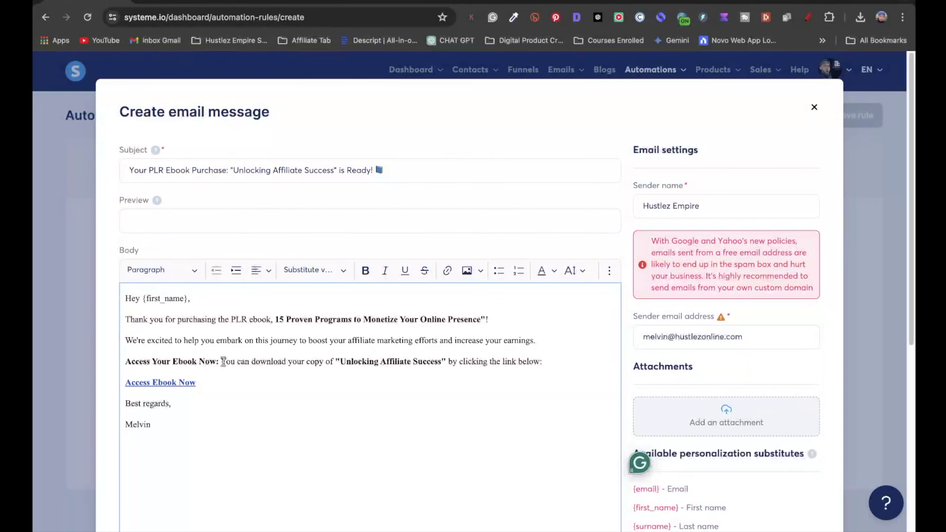
key("Return")
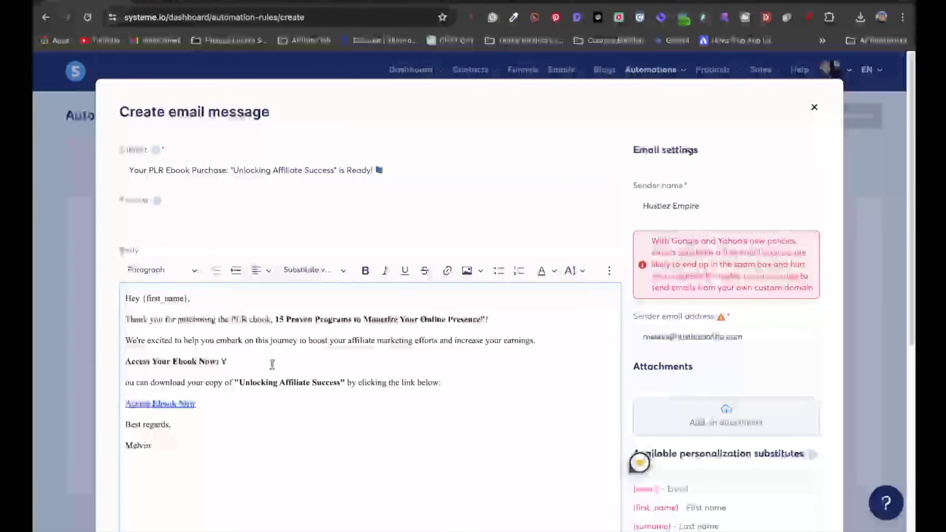
key("BackSpace")
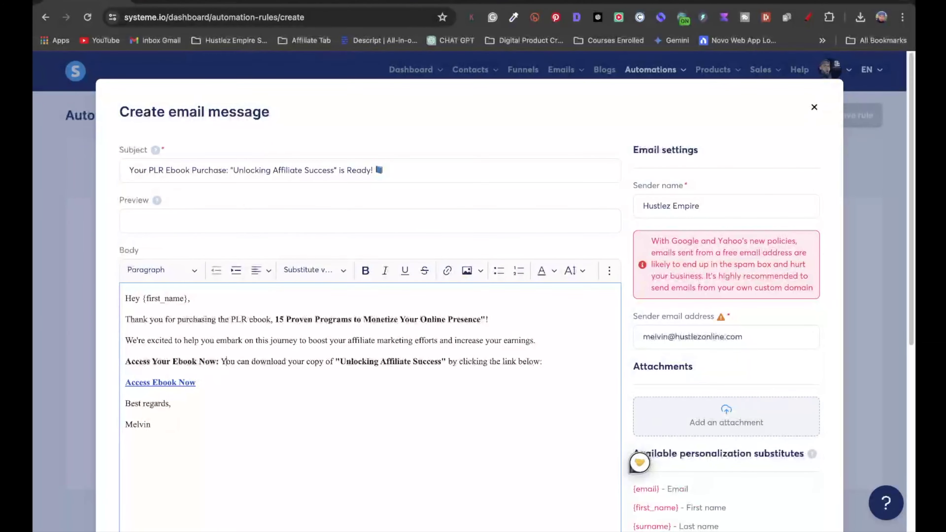
left_click(218, 362)
key("Return")
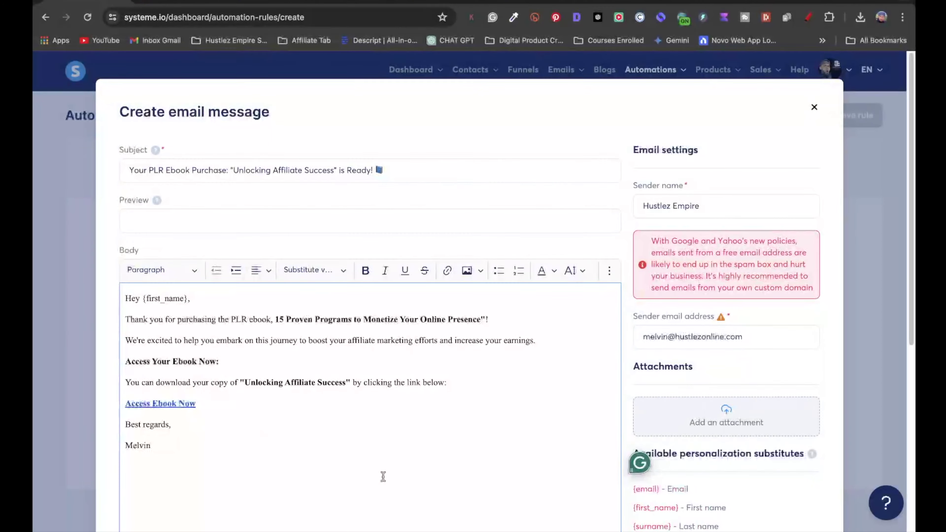
scroll(544, 445, "down", 5)
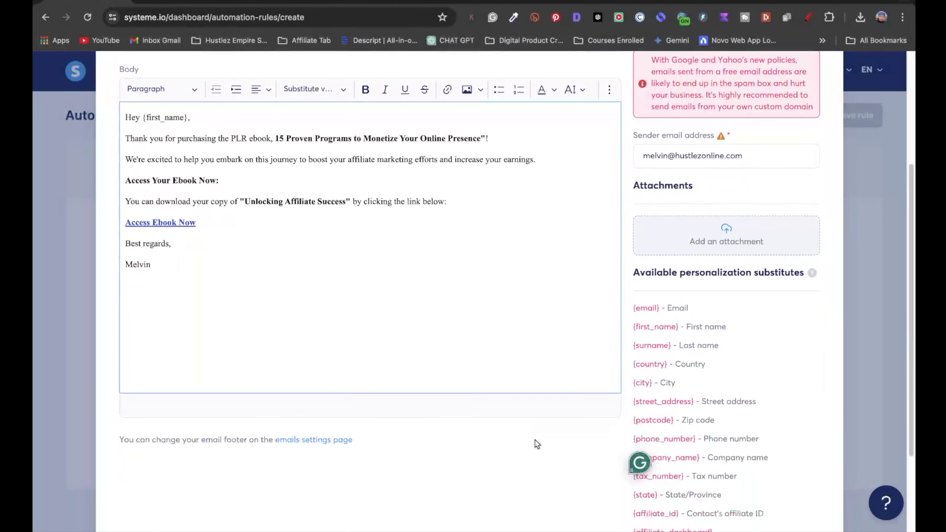
scroll(529, 436, "up", 5)
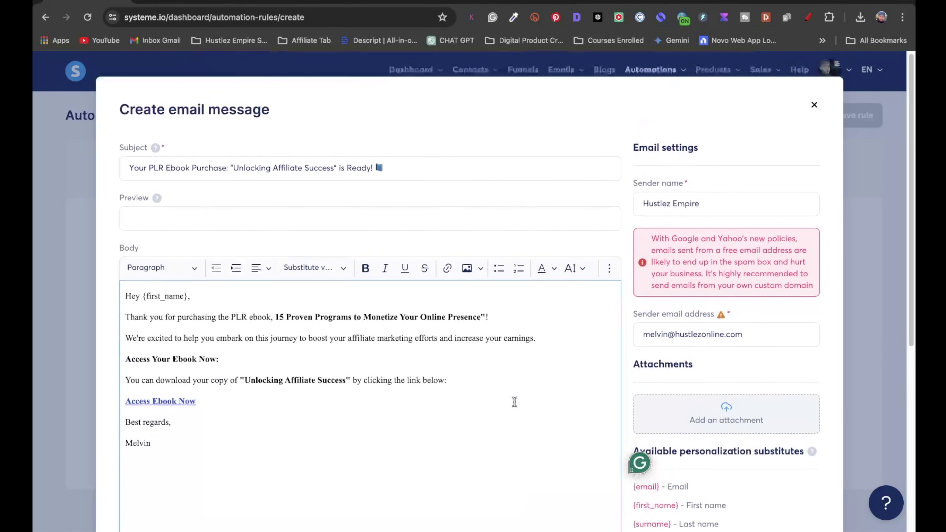
Step: Set the font size of the entire email body to 18 and save the email message
left_click_drag(197, 448, 95, 293)
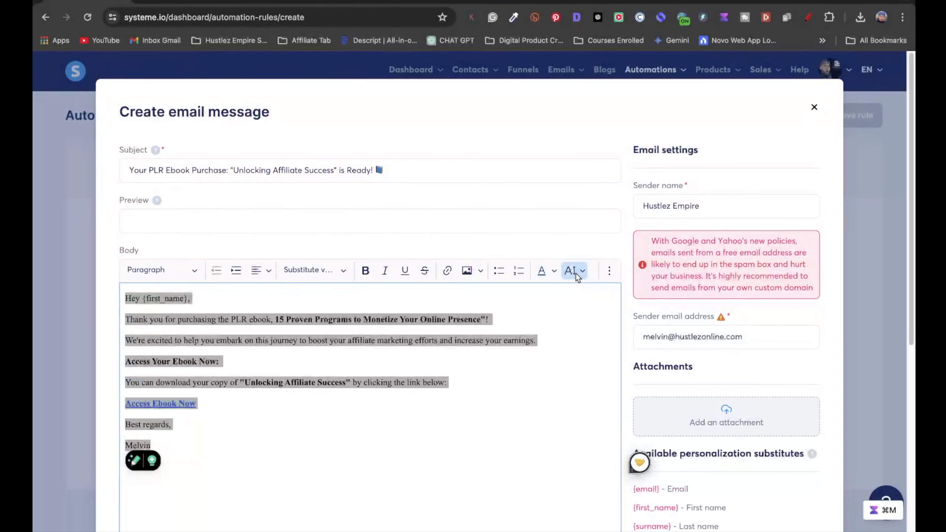
left_click(577, 273)
left_click(580, 427)
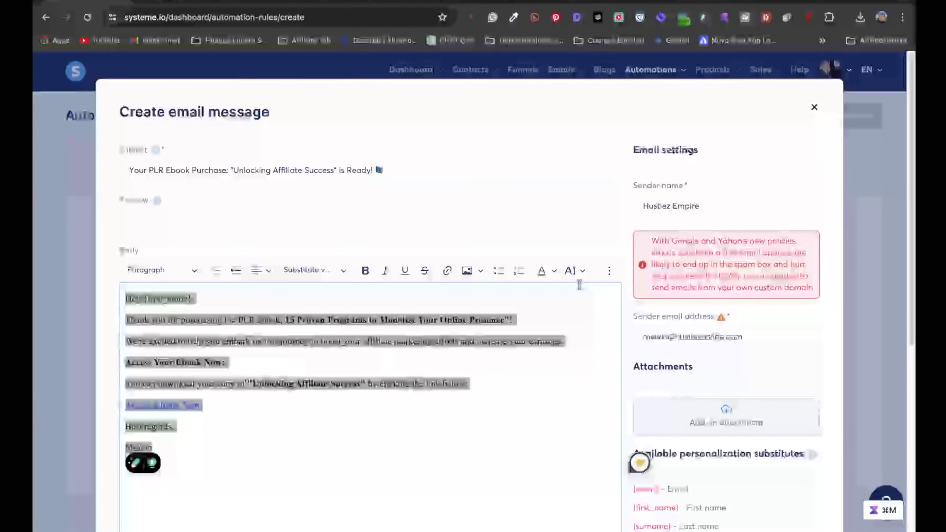
left_click(580, 279)
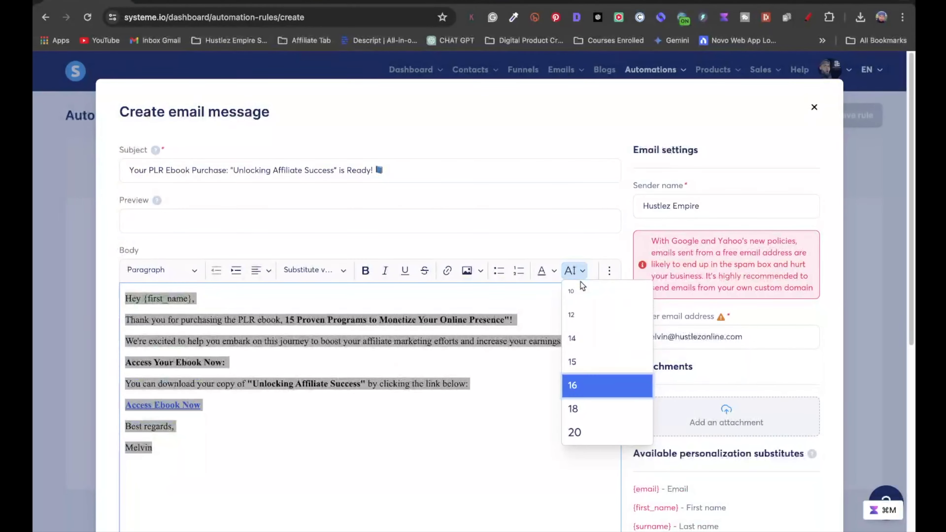
left_click(587, 406)
left_click(371, 445)
scroll(447, 428, "down", 4)
scroll(449, 440, "up", 4)
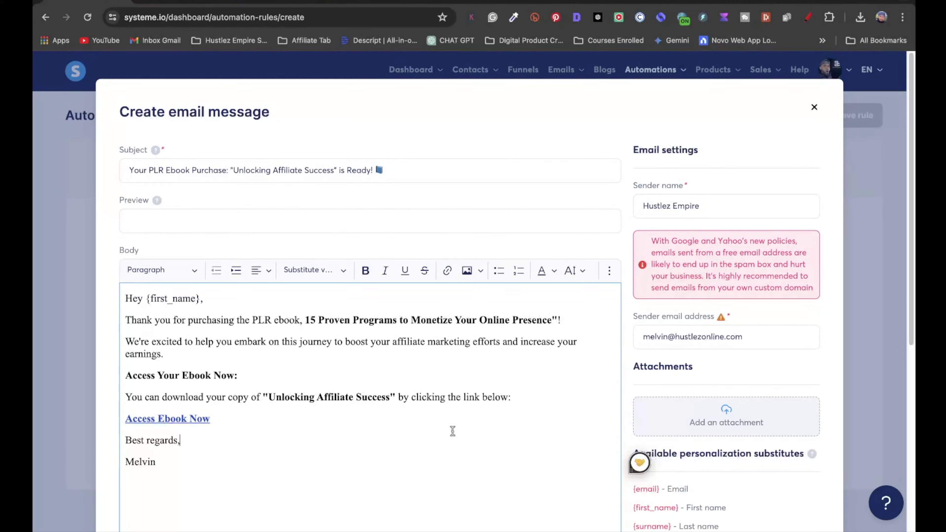
scroll(448, 434, "down", 8)
left_click(460, 469)
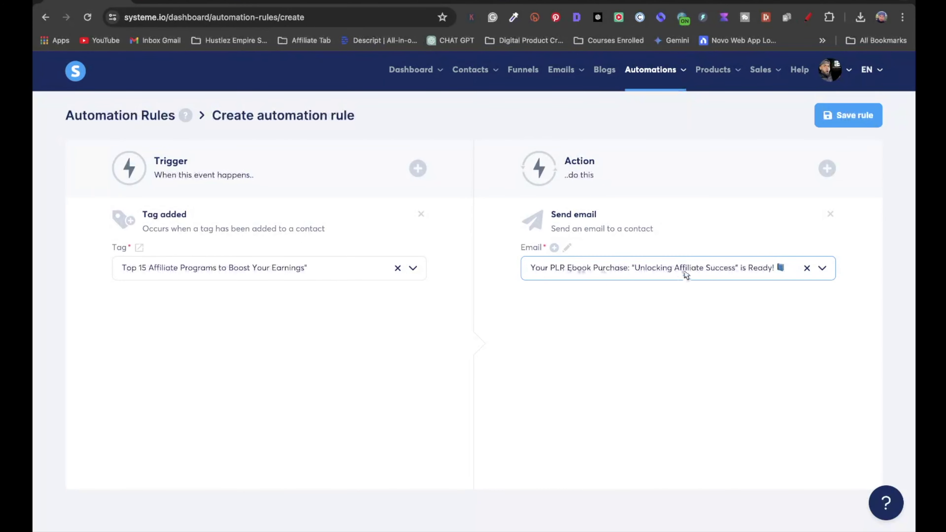
Step: Reopen the email to check the "Access Ebook Now" link URL, then save the email and the automation rule
left_click(567, 247)
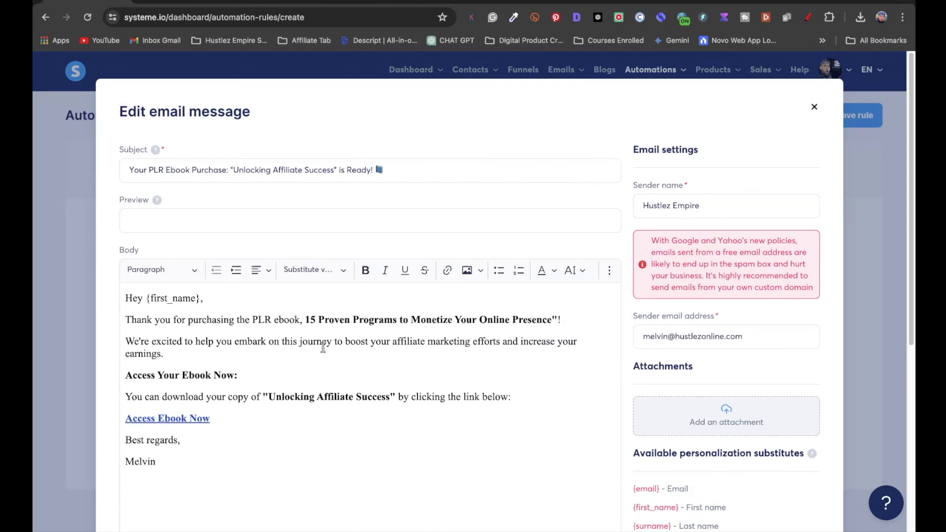
left_click(167, 398)
left_click(310, 429)
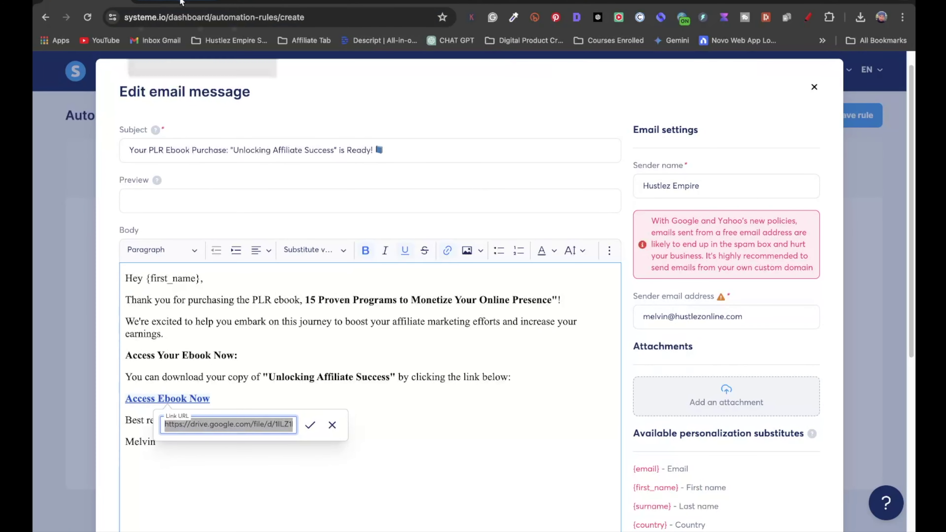
scroll(777, 296, "down", 8)
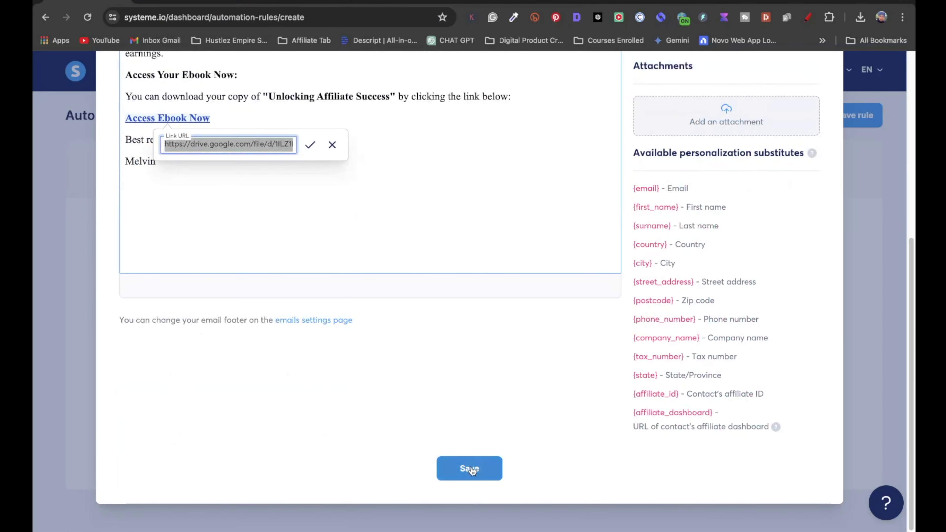
left_click(470, 468)
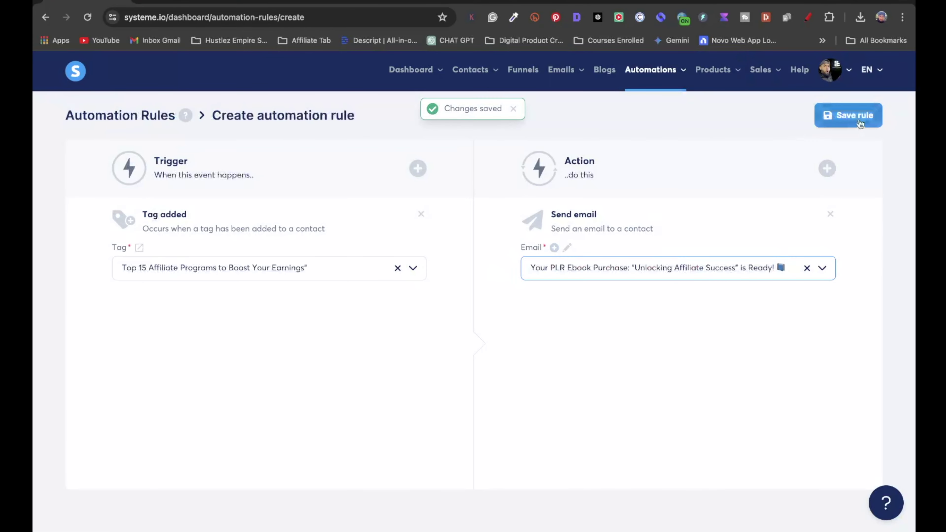
left_click(856, 116)
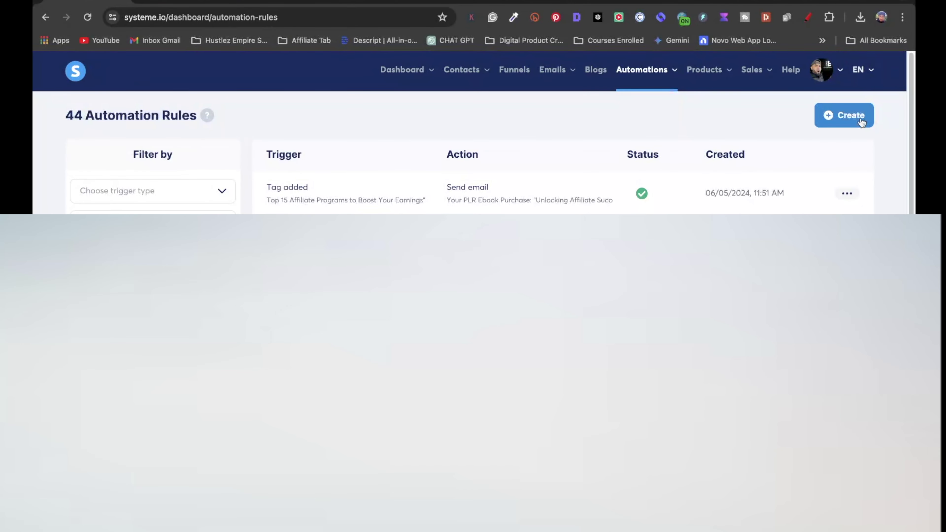
Step: Open the "Ebook Funnel Checkout Page (copy)" funnel and go to its order form step's offer settings
left_click(514, 69)
left_click(148, 189)
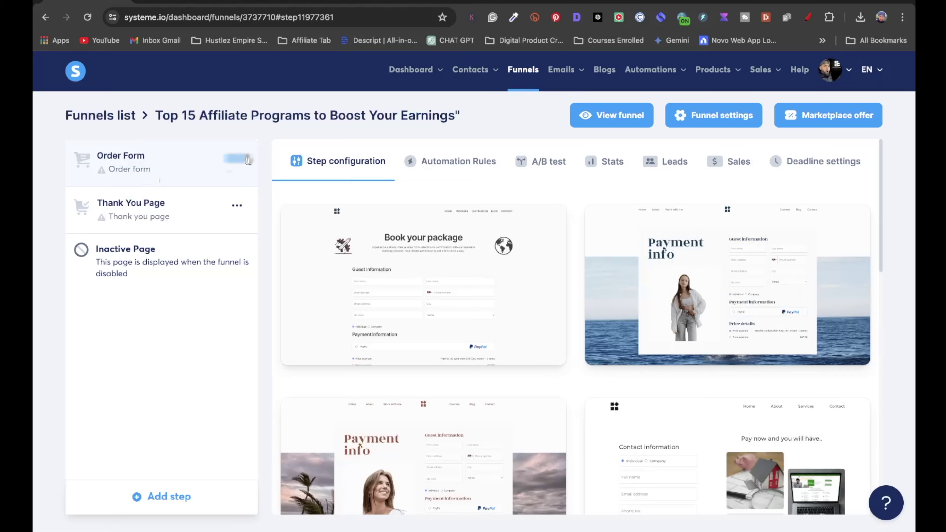
left_click(522, 71)
left_click(146, 219)
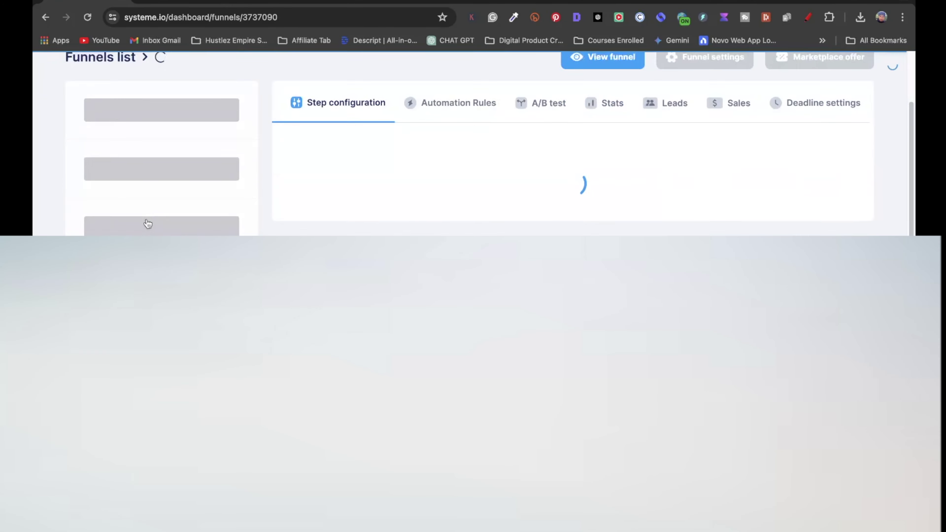
left_click(171, 172)
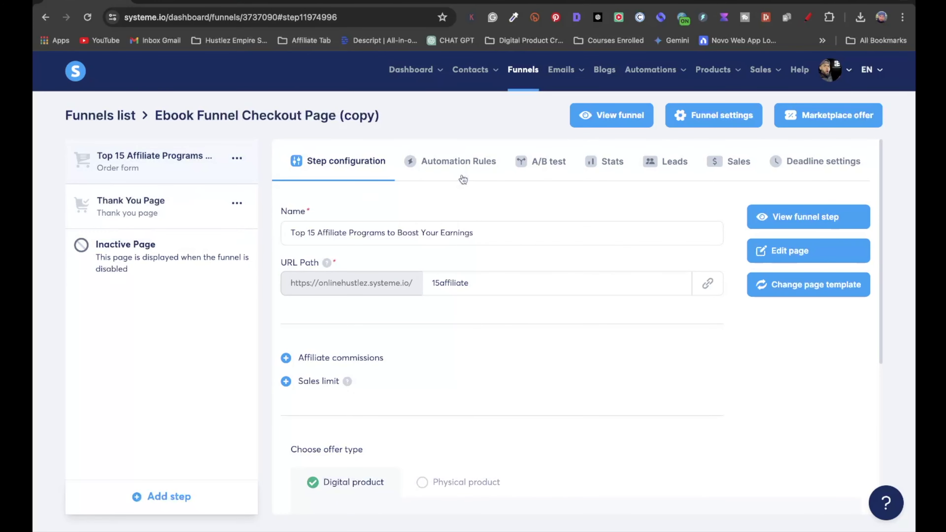
scroll(393, 427, "down", 5)
scroll(341, 195, "up", 5)
scroll(346, 313, "down", 4)
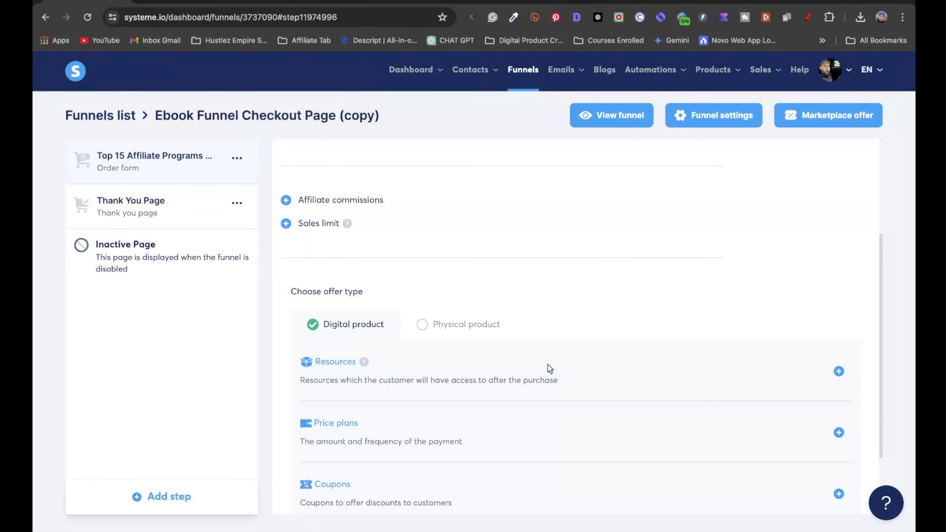
Step: Add a Tags resource with the tag "Top 15 Affiliate Programs to Boost Your Earnings" to the digital product offer and save it
left_click(839, 371)
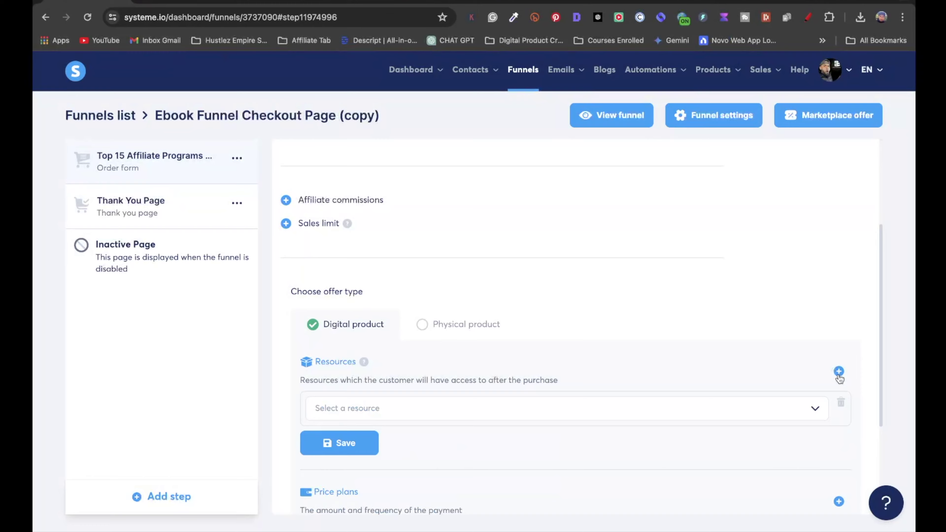
left_click(816, 410)
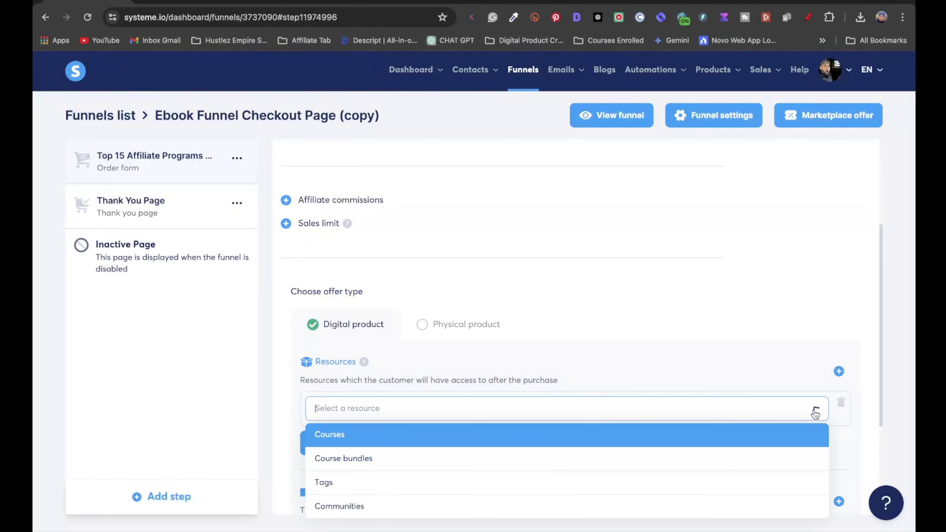
left_click(472, 483)
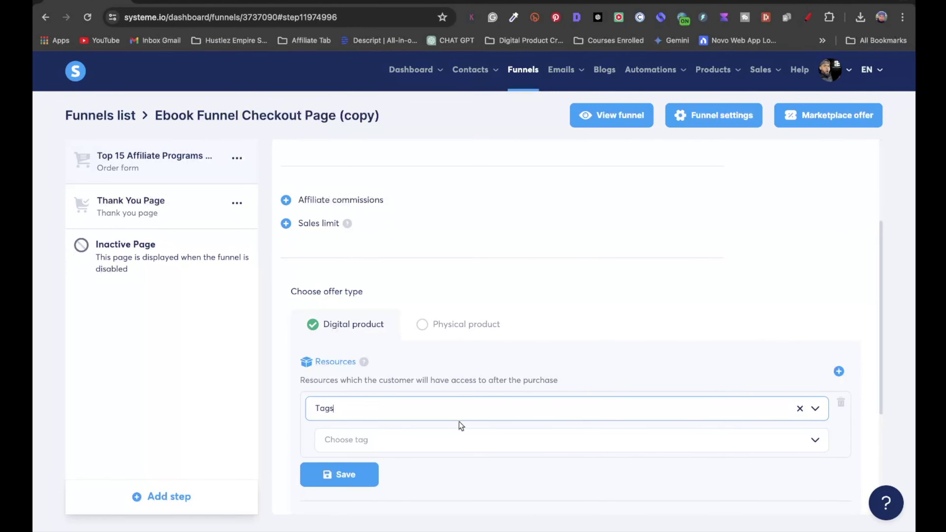
left_click(816, 442)
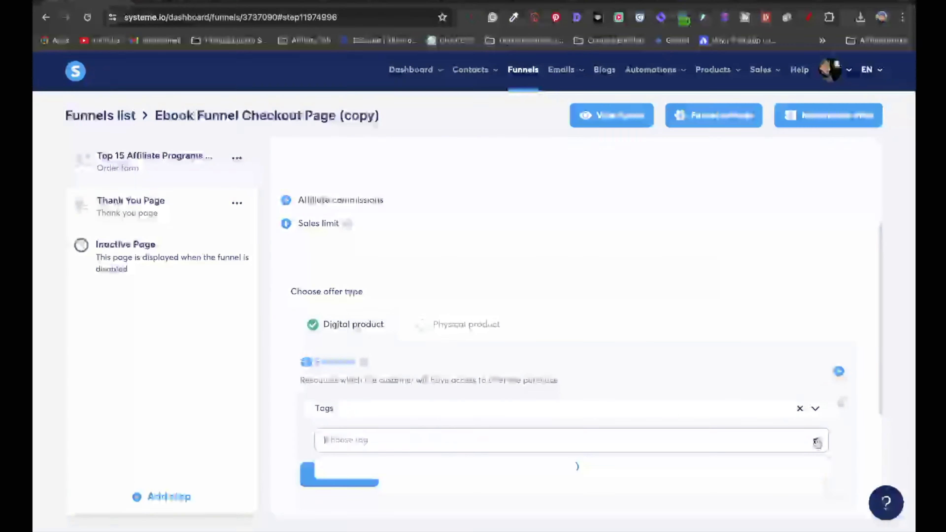
left_click(577, 467)
left_click(349, 478)
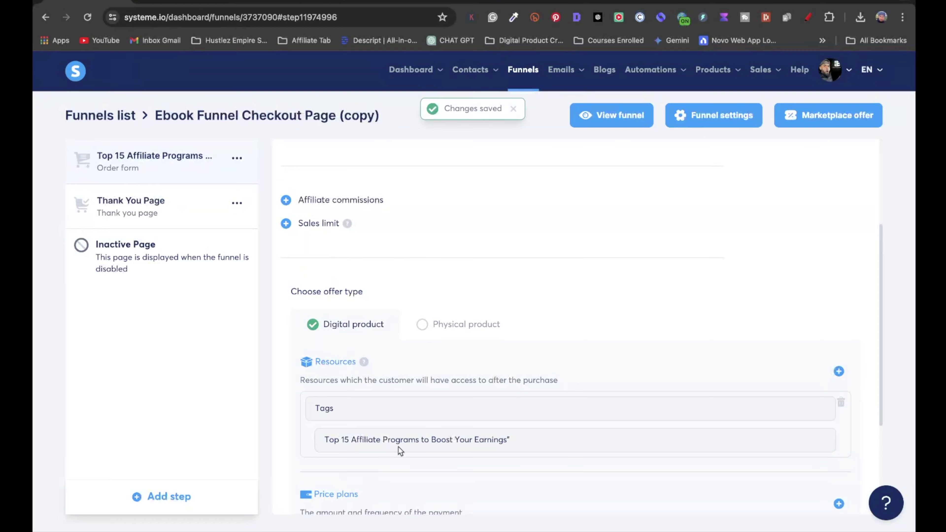
Step: Open the list of automation rules to review the tag-triggered email rule
scroll(400, 368, "down", 2)
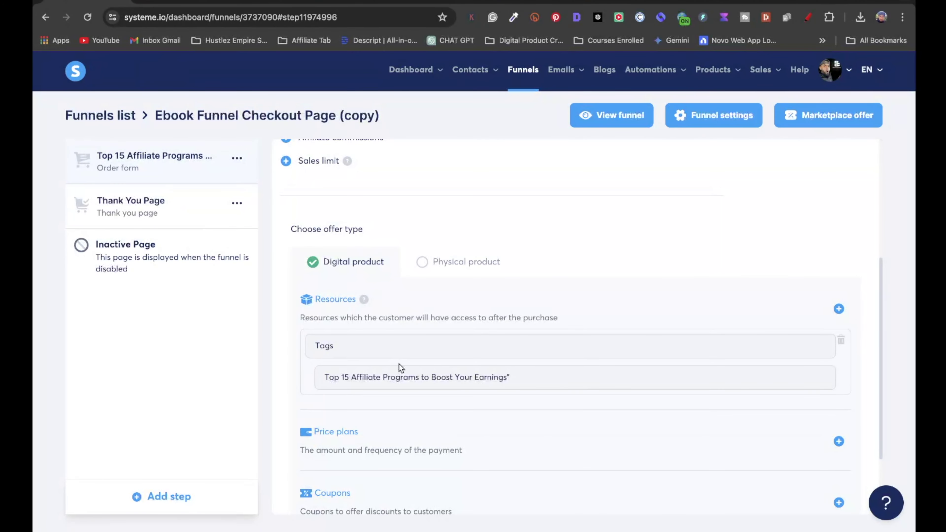
scroll(532, 274, "up", 2)
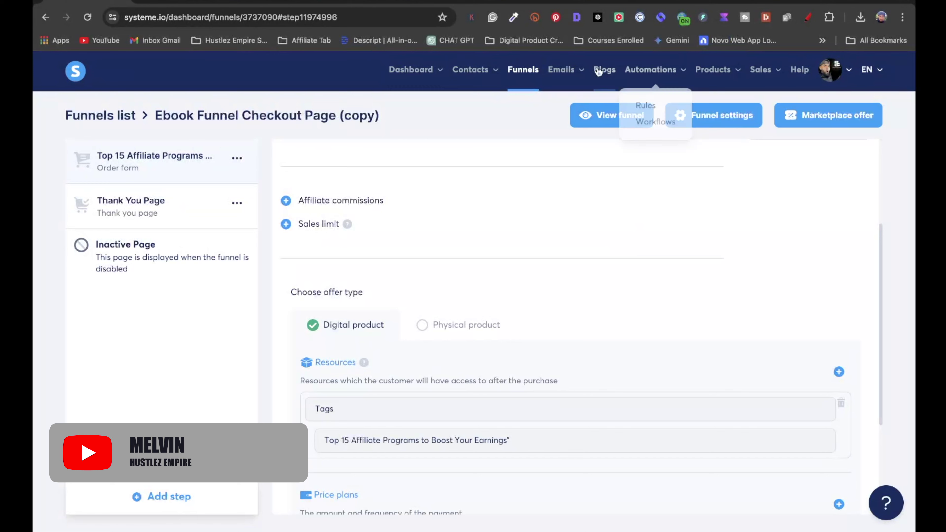
mouse_move(652, 80)
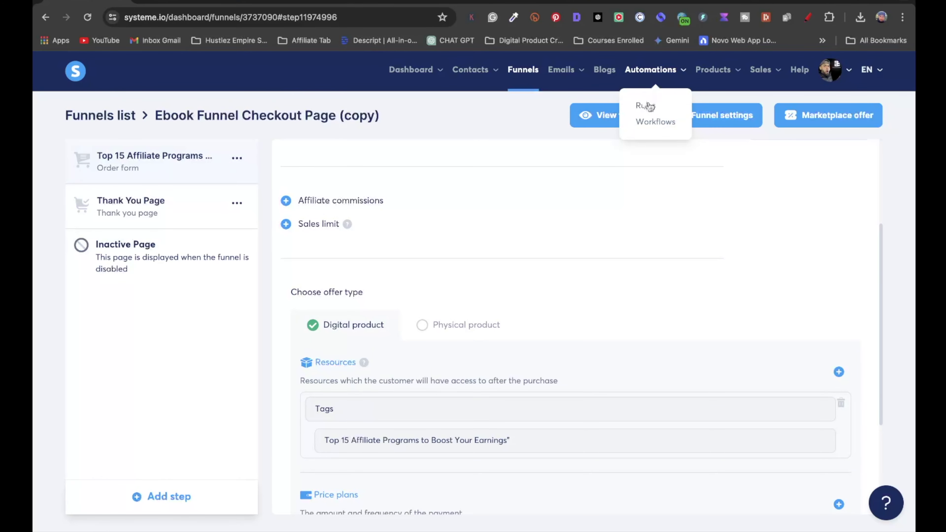
left_click(645, 105)
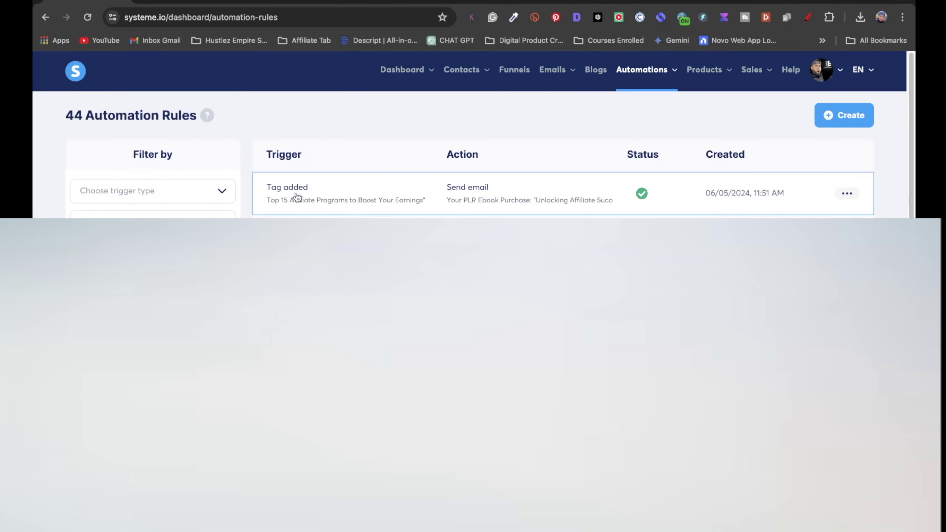
Step: Open the top tag-triggered email rule, save it, and reopen the "Ebook Funnel Checkout Page (copy)" funnel
left_click(296, 197)
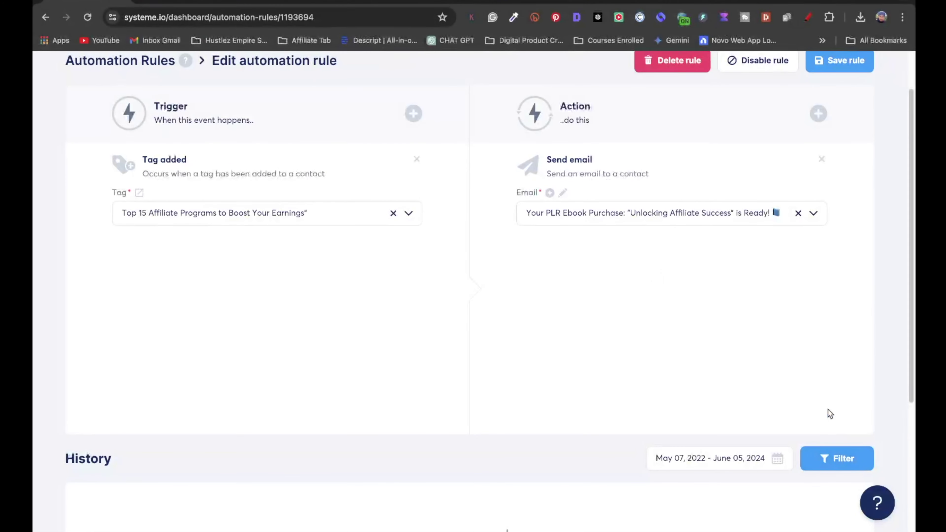
scroll(760, 283, "up", 2)
left_click(839, 116)
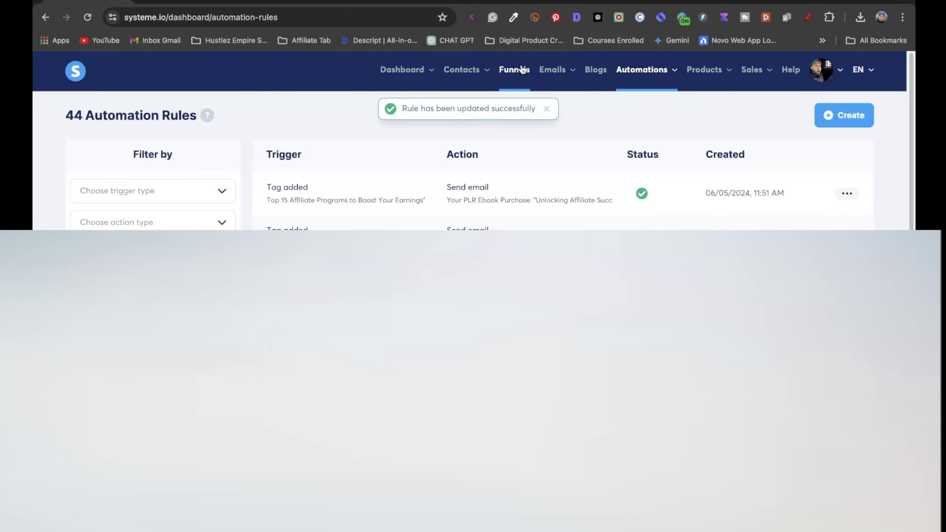
left_click(513, 70)
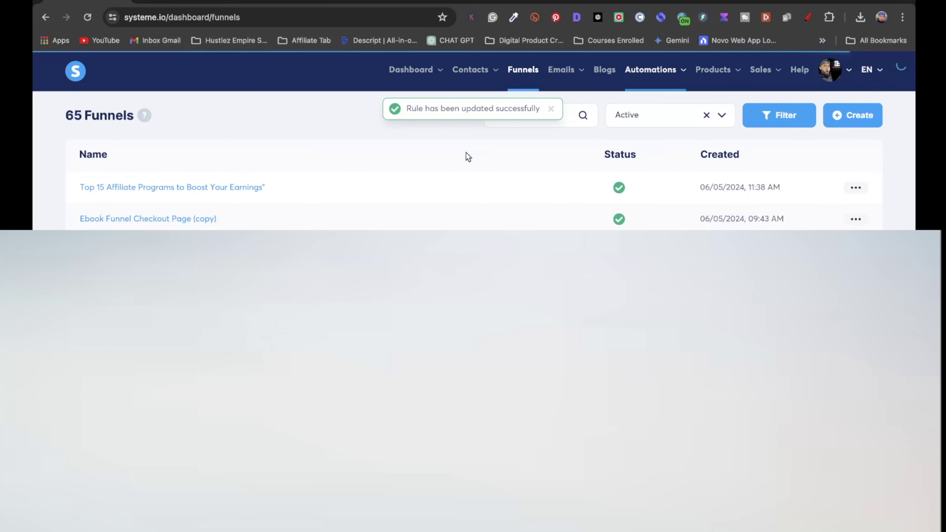
left_click(150, 222)
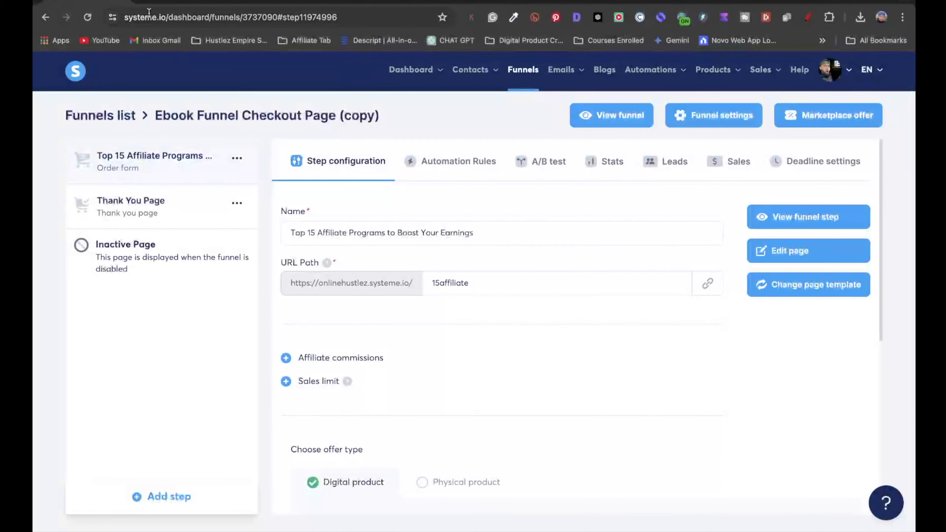
Step: Switch to the Google Docs outline and set the highlight of "Youtube Videos & Youtube Shorts" under Step 4 to white
left_click(176, 2)
scroll(396, 278, "down", 2)
left_click_drag(498, 315, 316, 317)
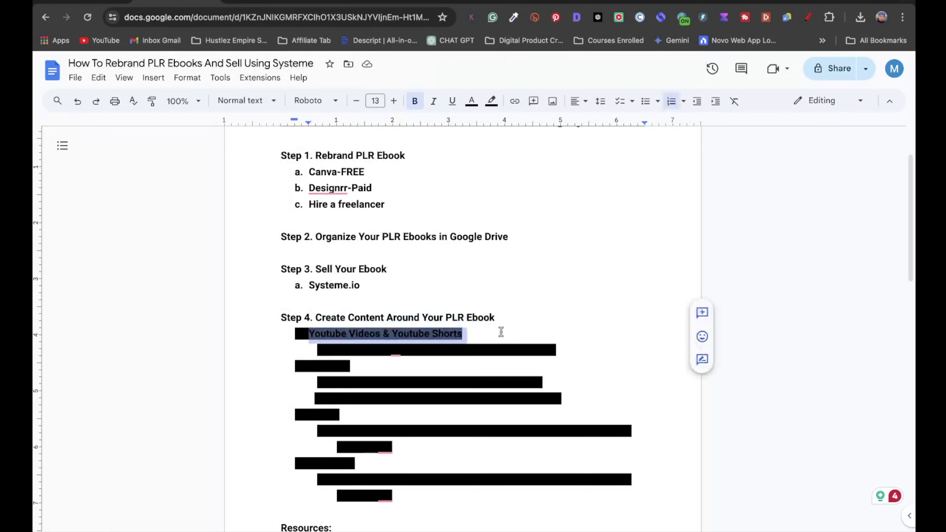
left_click(492, 101)
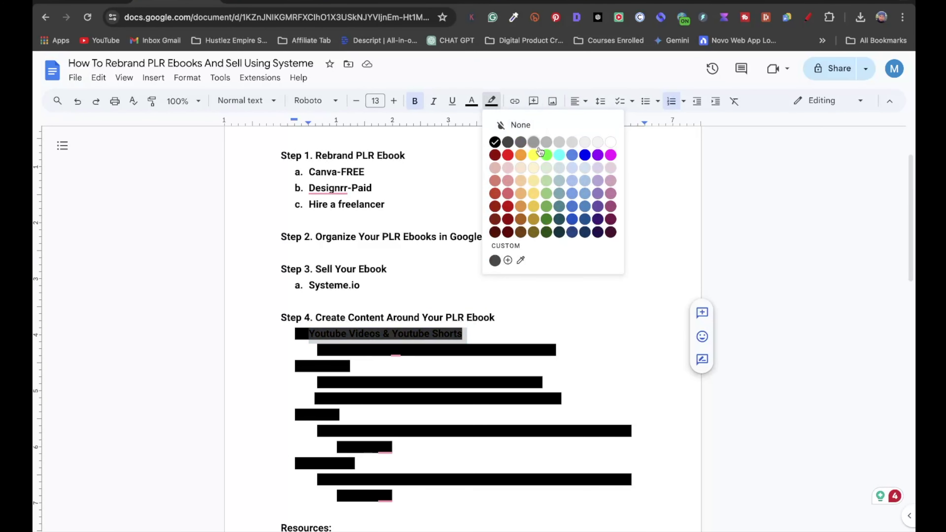
left_click(611, 142)
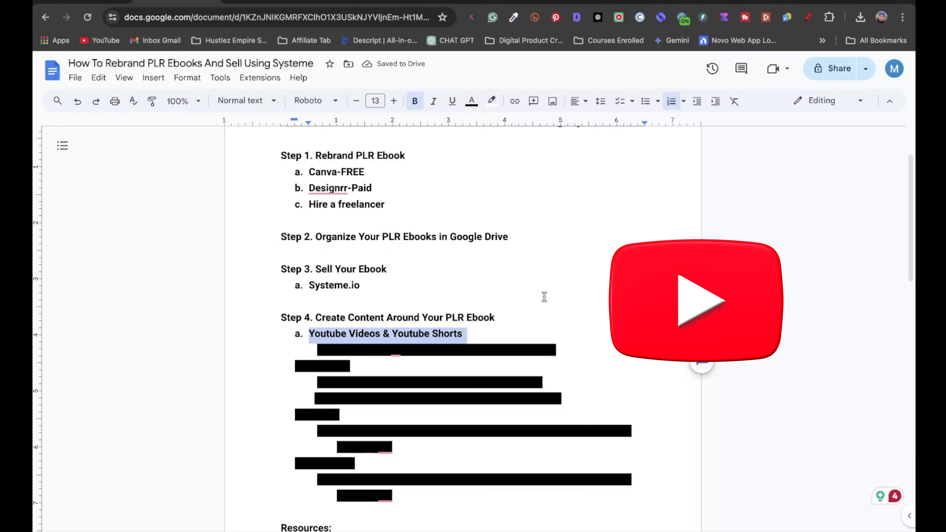
Step: Set a white highlight on the blacked-out sub-item below "Youtube Videos & Youtube Shorts"
left_click(559, 350)
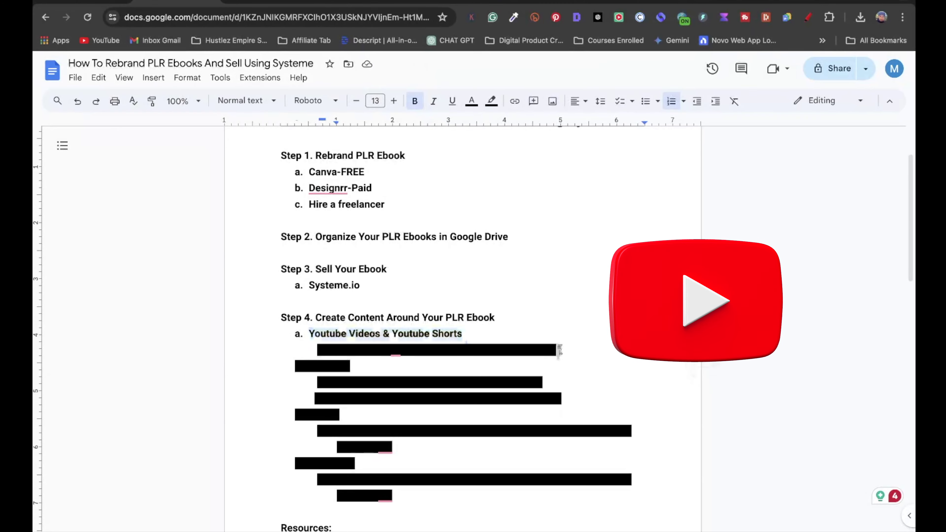
left_click_drag(560, 350, 337, 350)
left_click(492, 100)
left_click(612, 142)
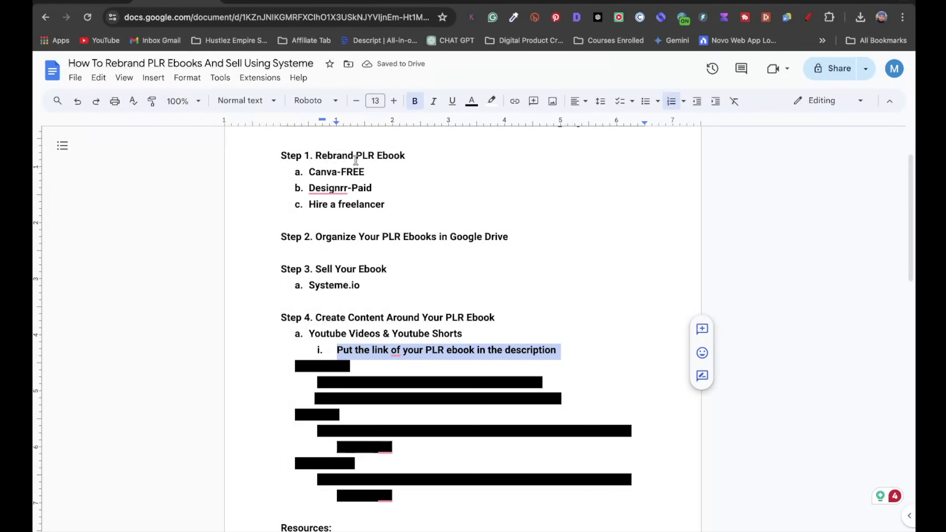
Step: Change the highlight of the Pinterest item and all remaining blacked-out Step 4 items to white
left_click_drag(362, 367, 262, 361)
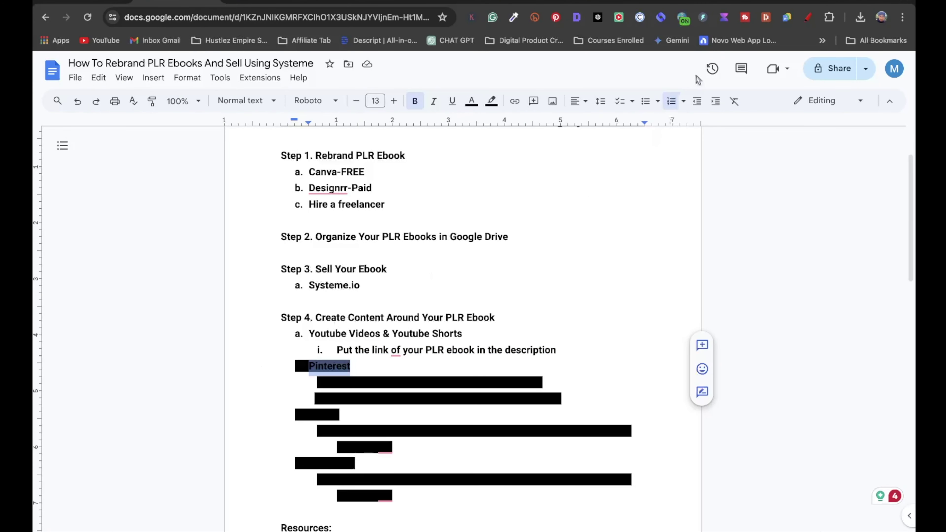
left_click(491, 100)
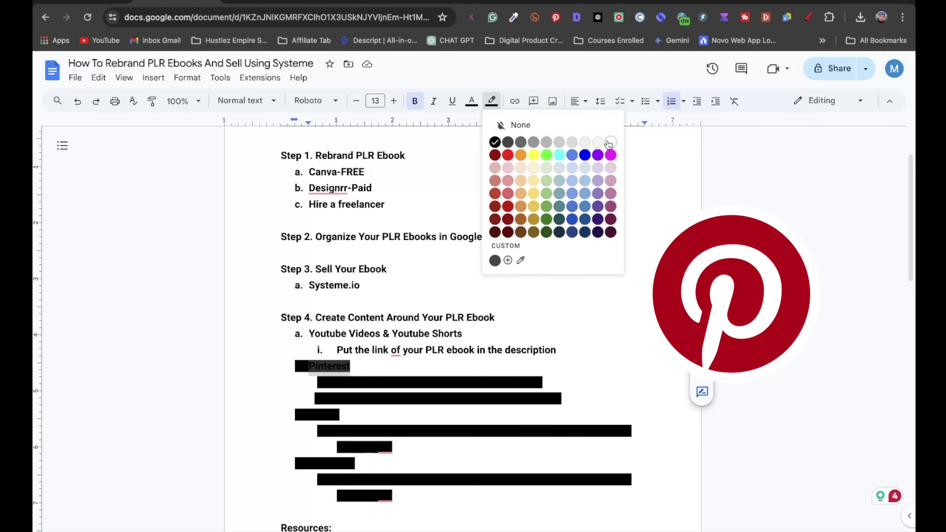
left_click(527, 209)
left_click_drag(424, 499, 308, 398)
left_click(491, 100)
left_click(609, 143)
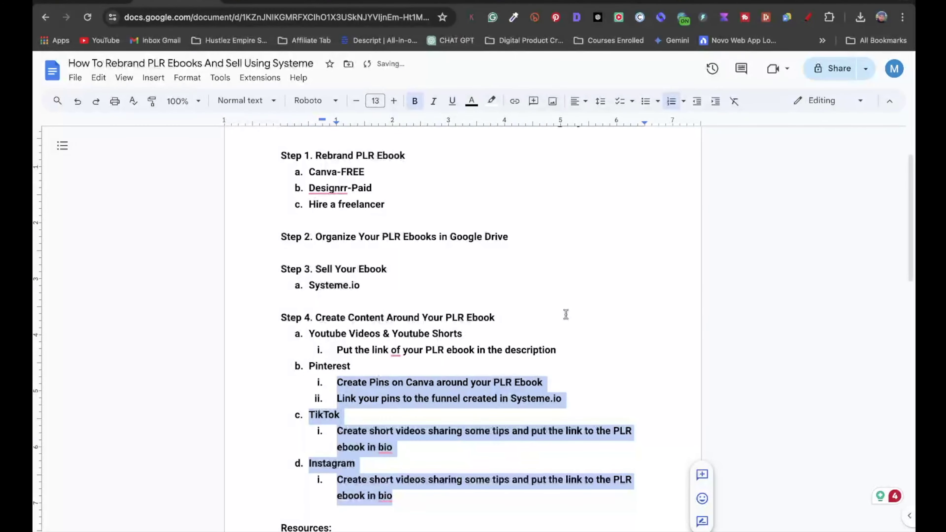
left_click(570, 342)
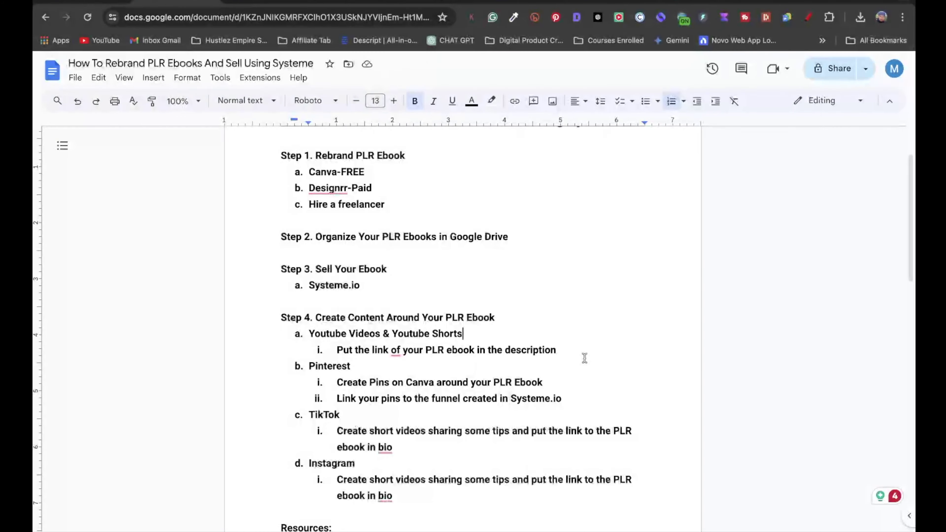
Step: Review the outline down to the Beacons entry under Resources, and load beacons.ai in the Canva browser tab
scroll(566, 380, "down", 3)
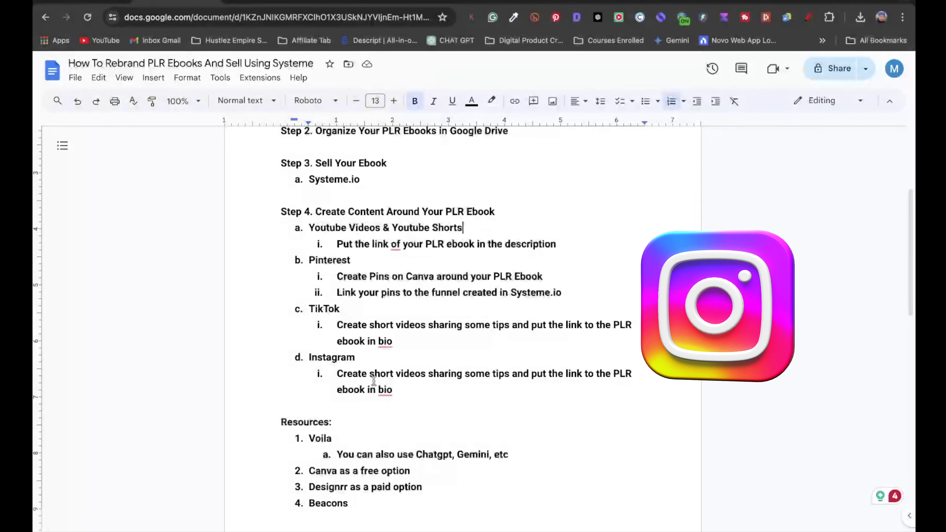
scroll(383, 425, "down", 2)
scroll(383, 426, "up", 1)
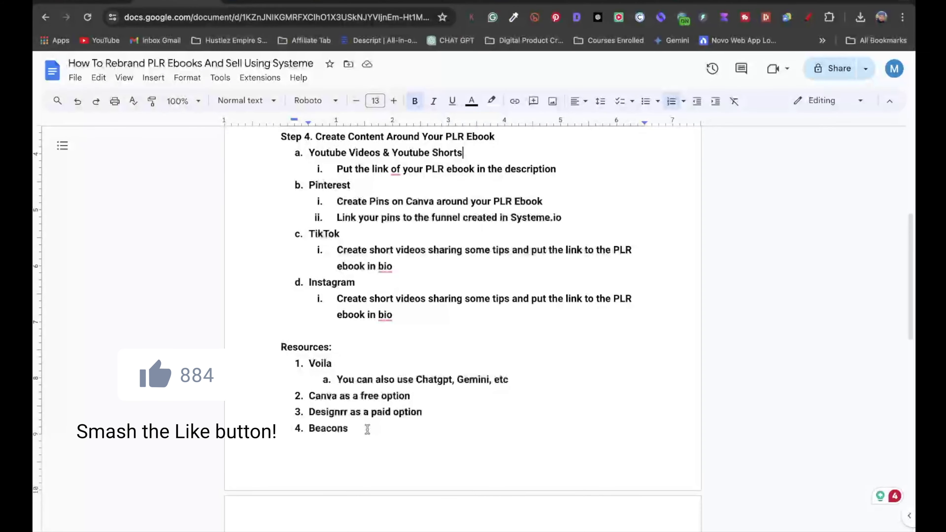
left_click_drag(366, 429, 314, 429)
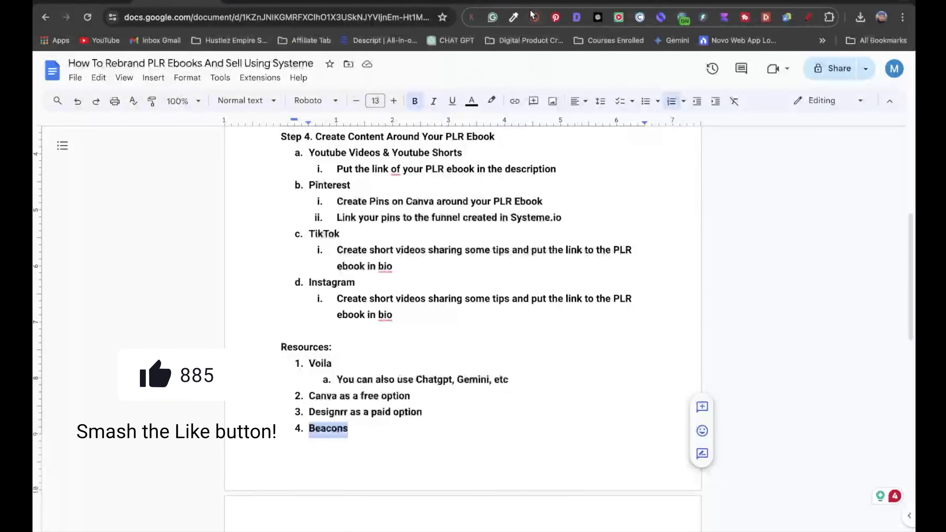
left_click(361, 1)
left_click(302, 15)
type("beacons.ai")
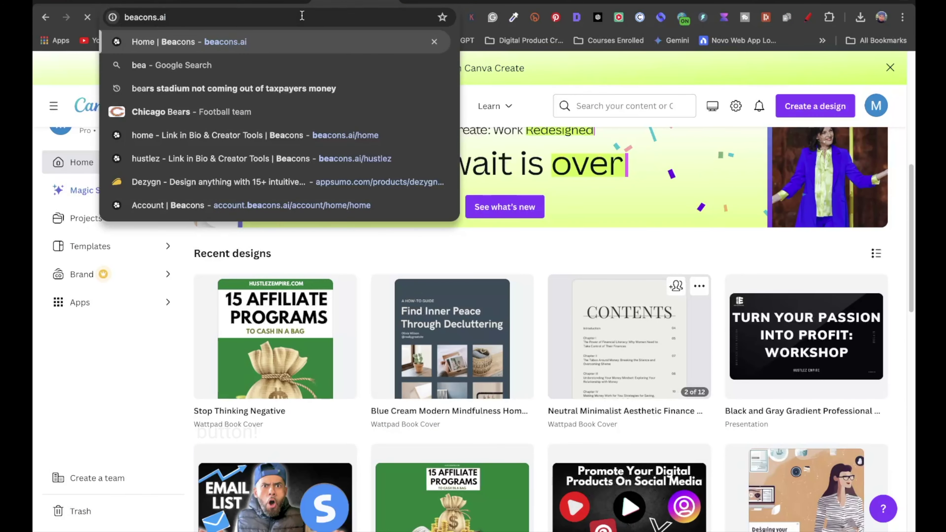
key("Return")
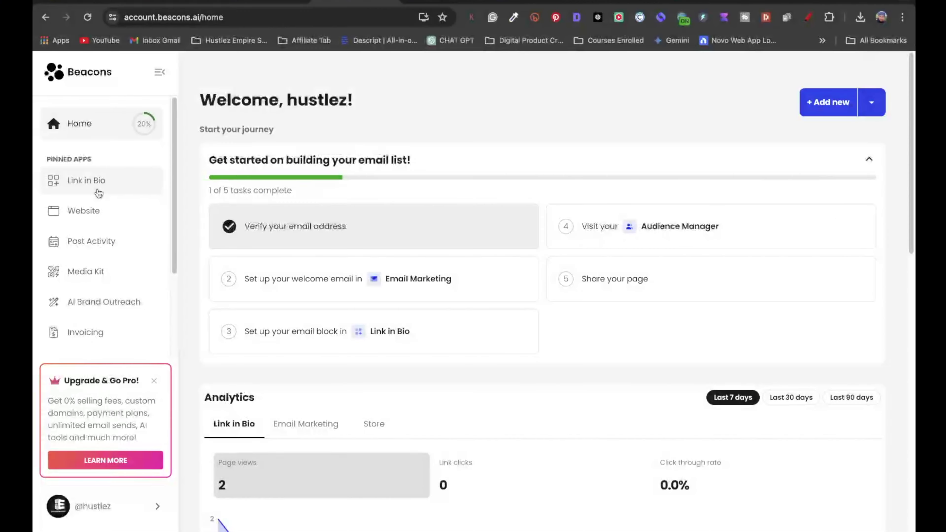
Step: Open the Link in Bio page and its Links block, and look at the first link's title and URL
left_click(99, 187)
scroll(682, 353, "down", 6)
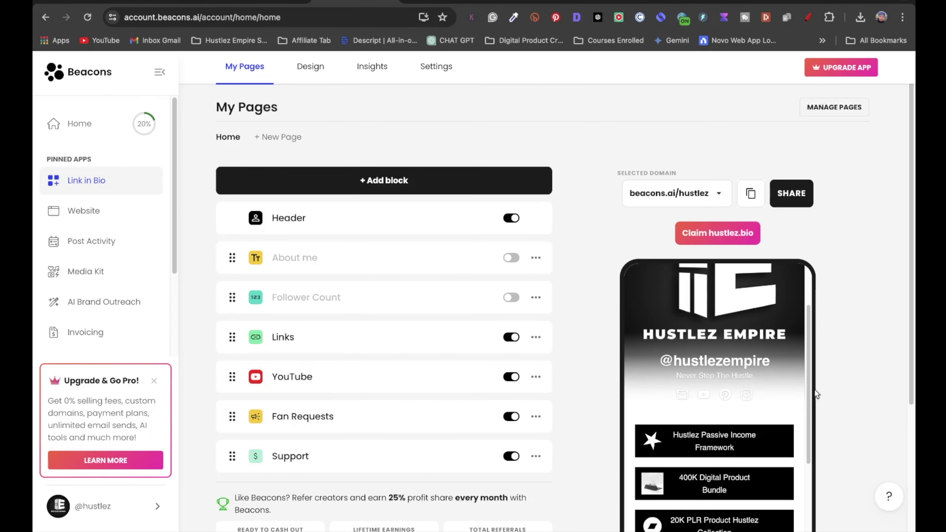
scroll(712, 298, "up", 1)
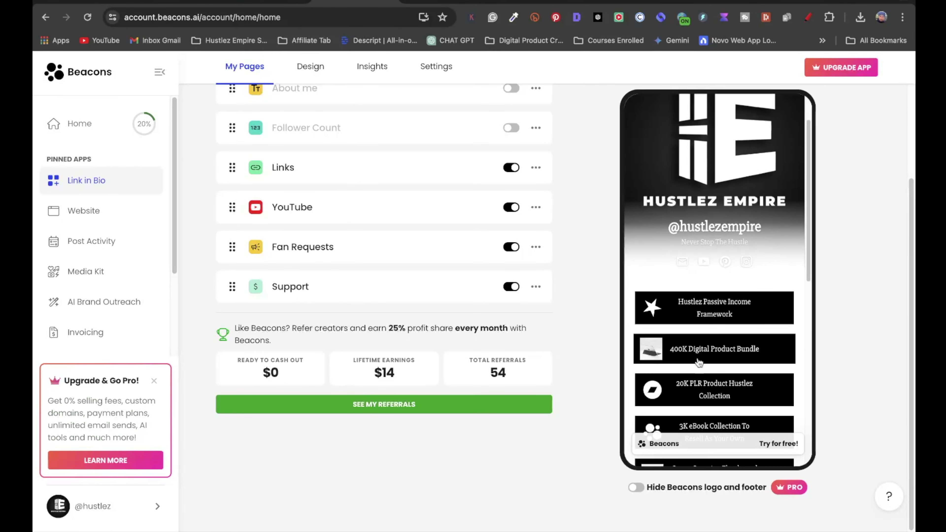
scroll(680, 392, "up", 1)
left_click(708, 323)
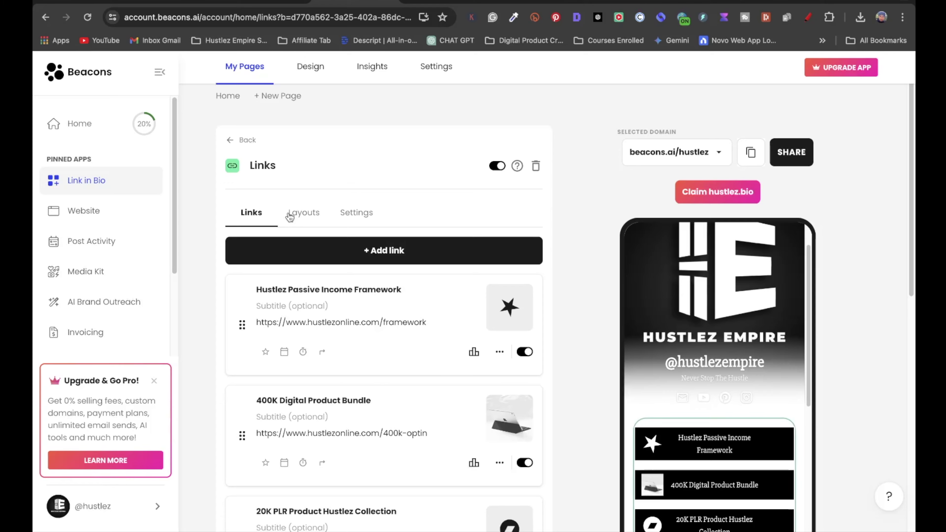
scroll(291, 239, "down", 2)
left_click(412, 226)
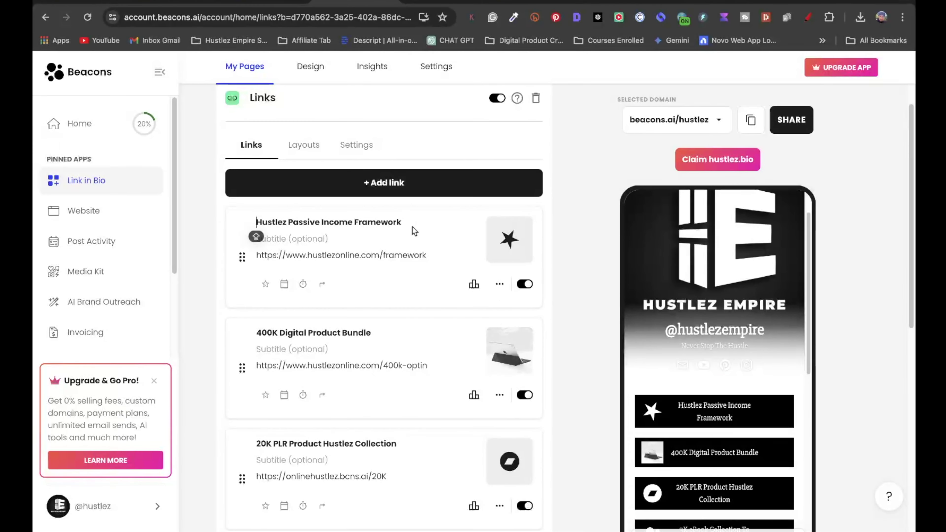
left_click(384, 256)
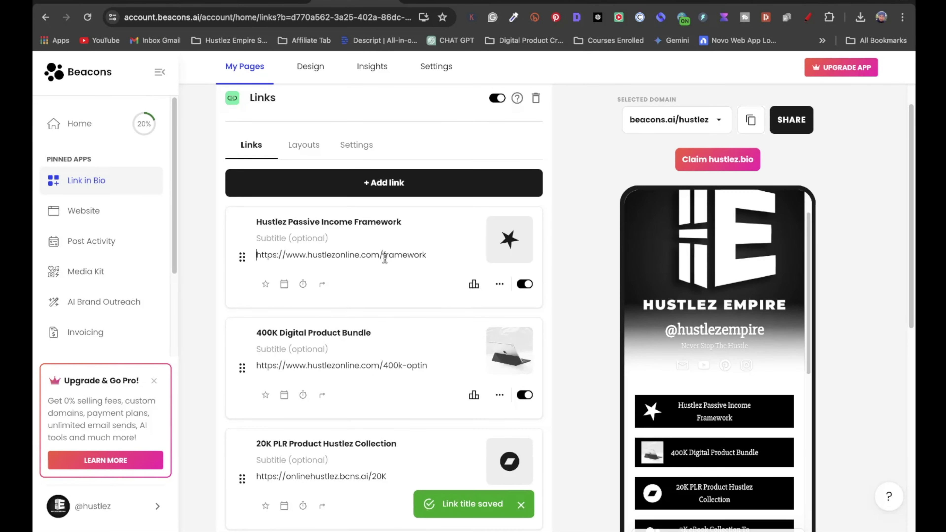
left_click(257, 254)
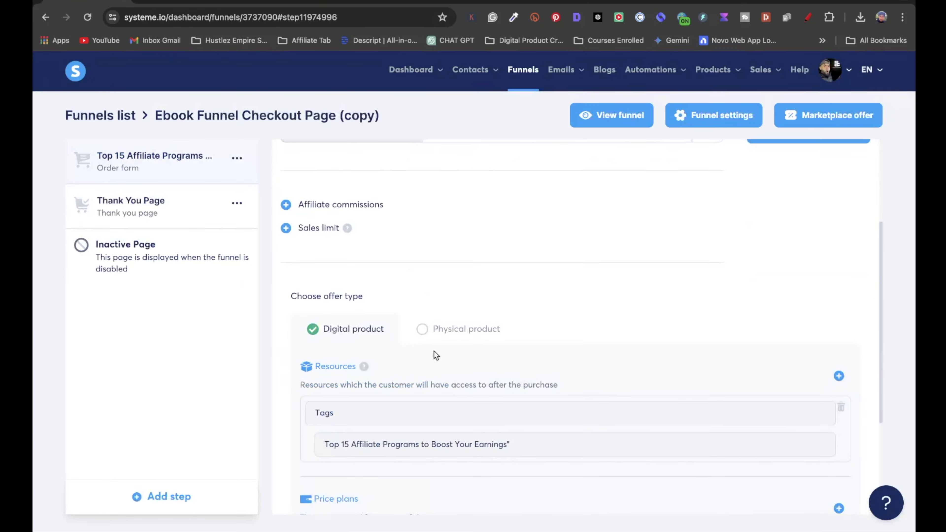
Step: Copy the order form step's URL from the systeme.io funnel and add it as a new link in the Beacons Links block
scroll(436, 355, "up", 5)
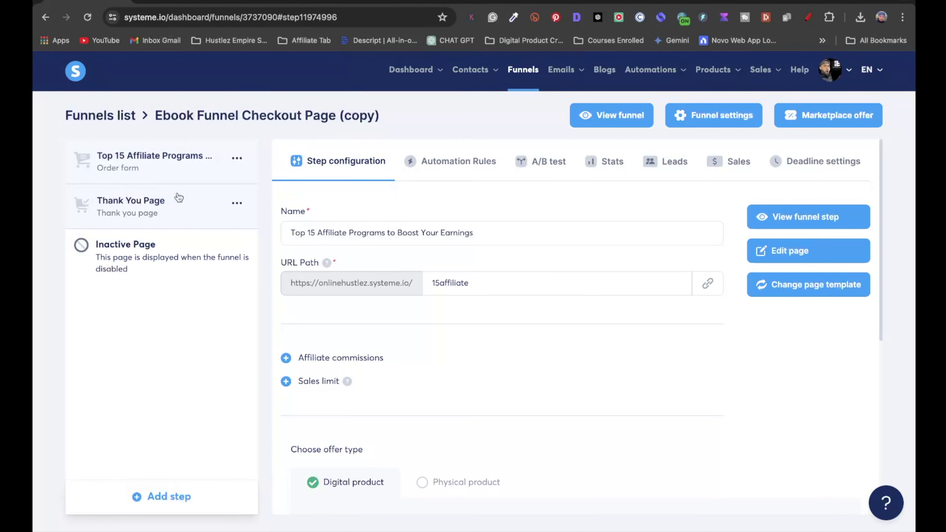
left_click(707, 284)
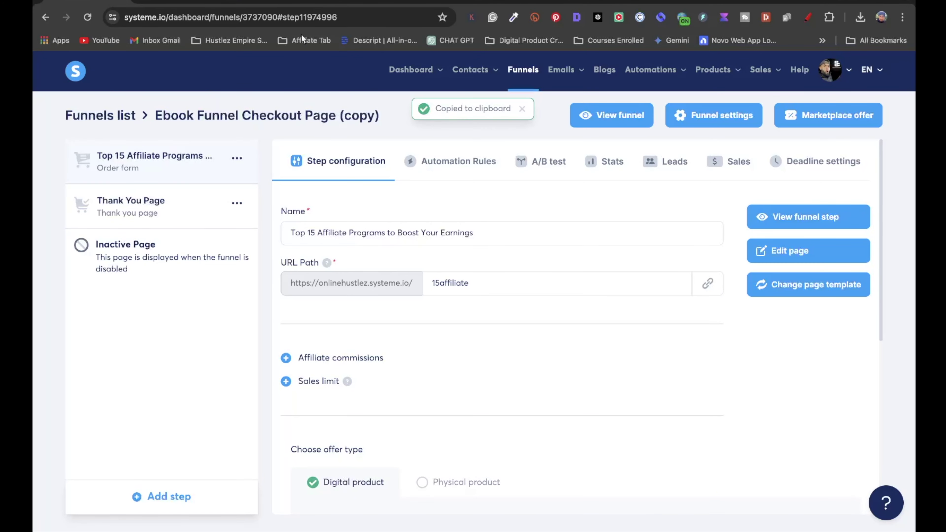
left_click(355, 1)
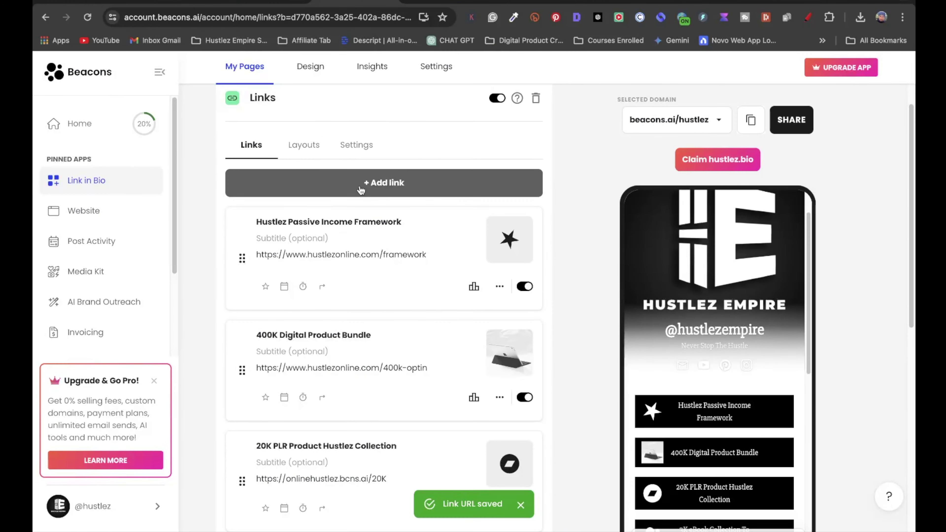
left_click(442, 186)
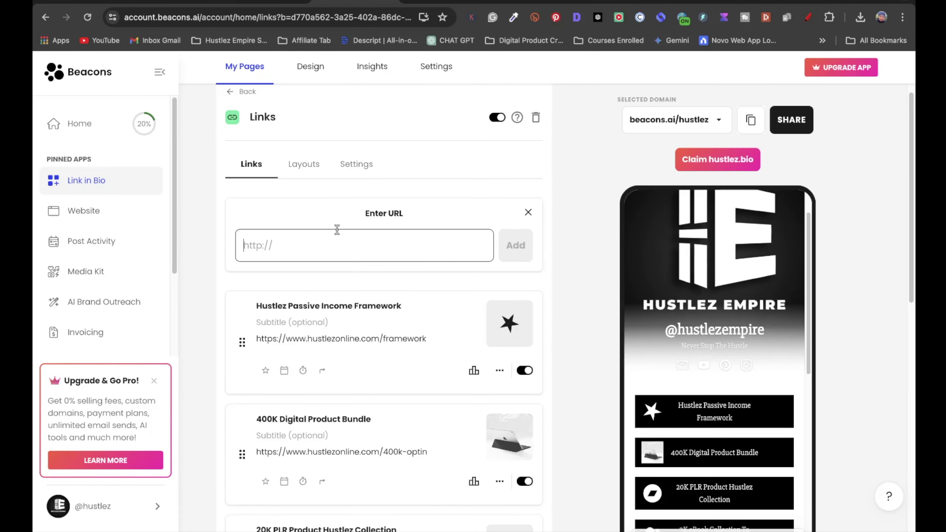
key("super+v")
left_click(515, 245)
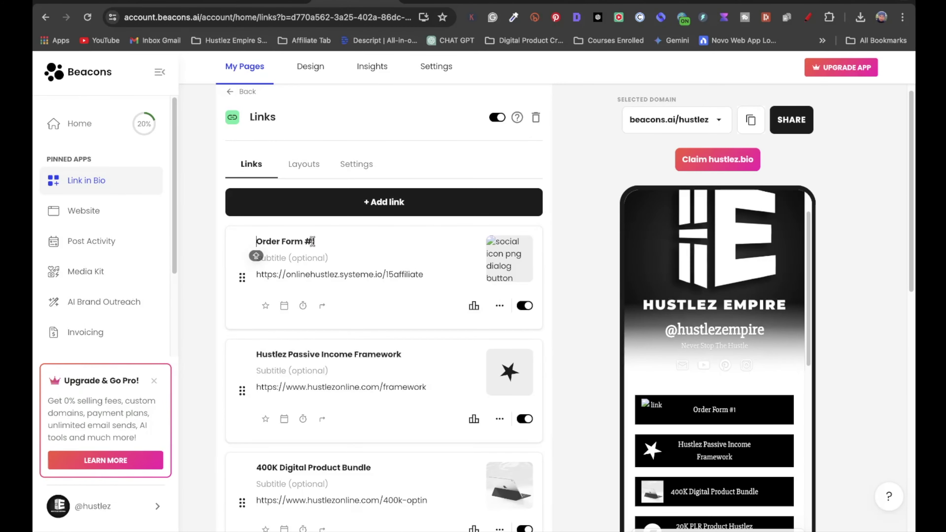
Step: Copy the order form step's name from systeme.io and title the new Beacons link "Top 15 Affiliate Programs to Boost Your Earnings"
triple_click(323, 243)
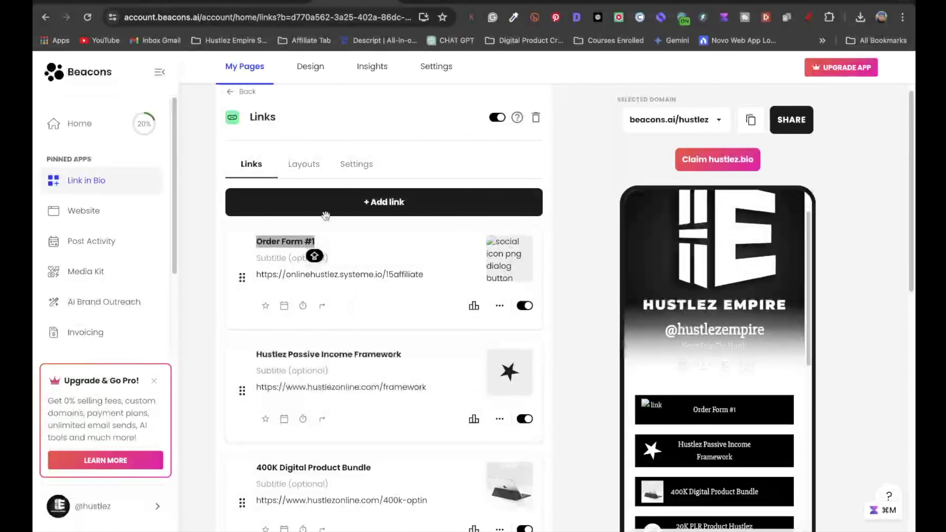
left_click(86, 1)
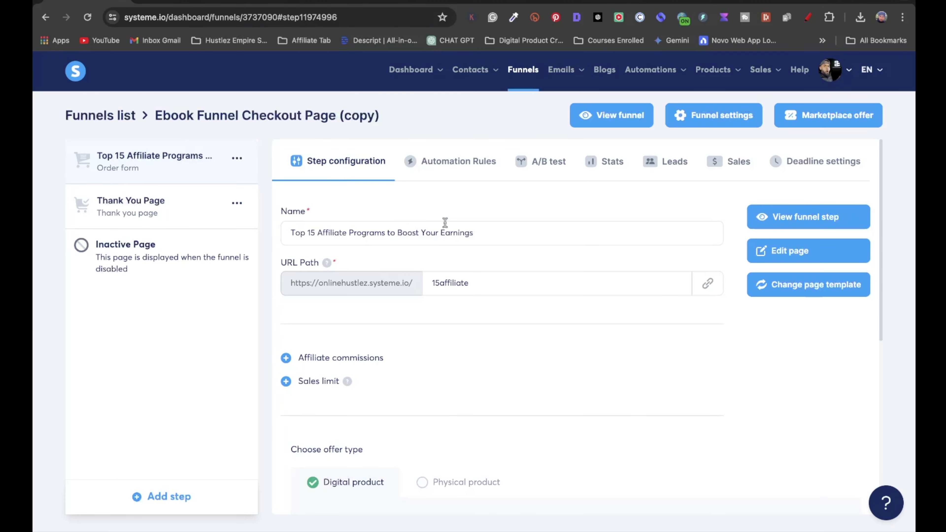
triple_click(499, 237)
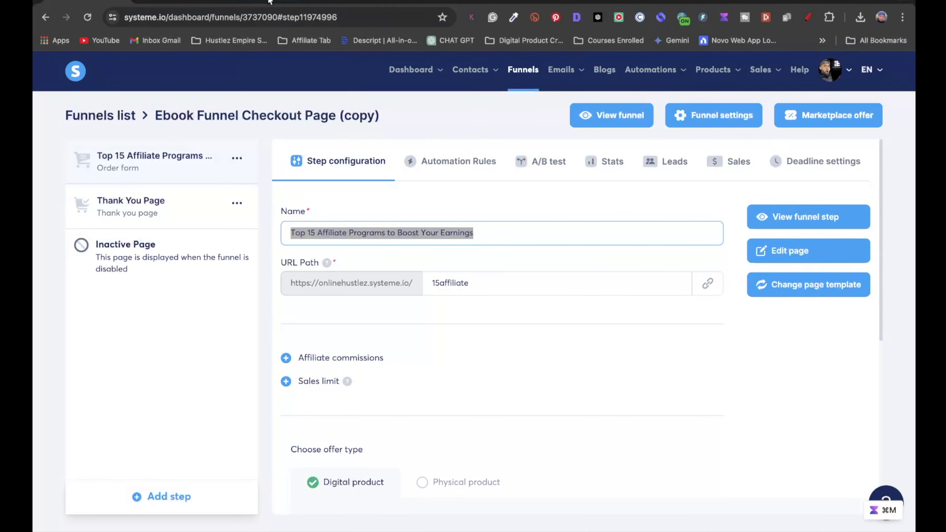
left_click(350, 5)
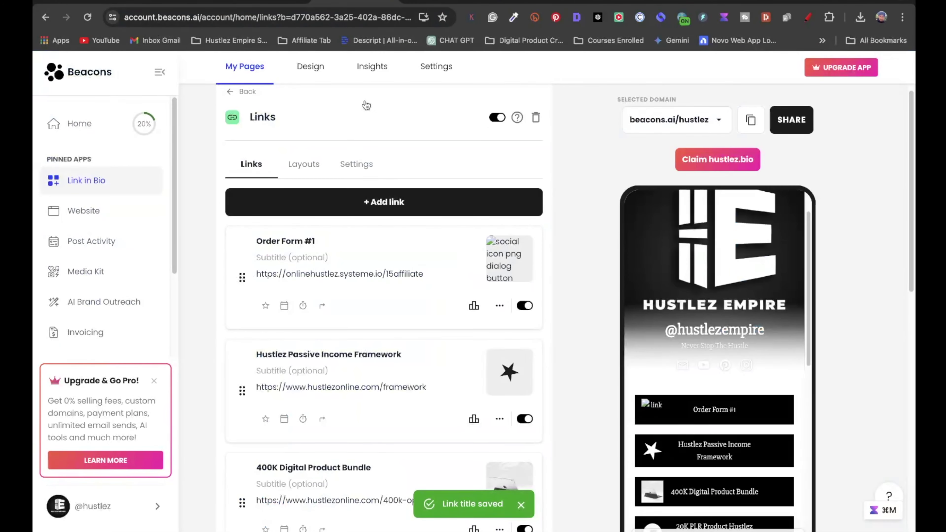
triple_click(349, 245)
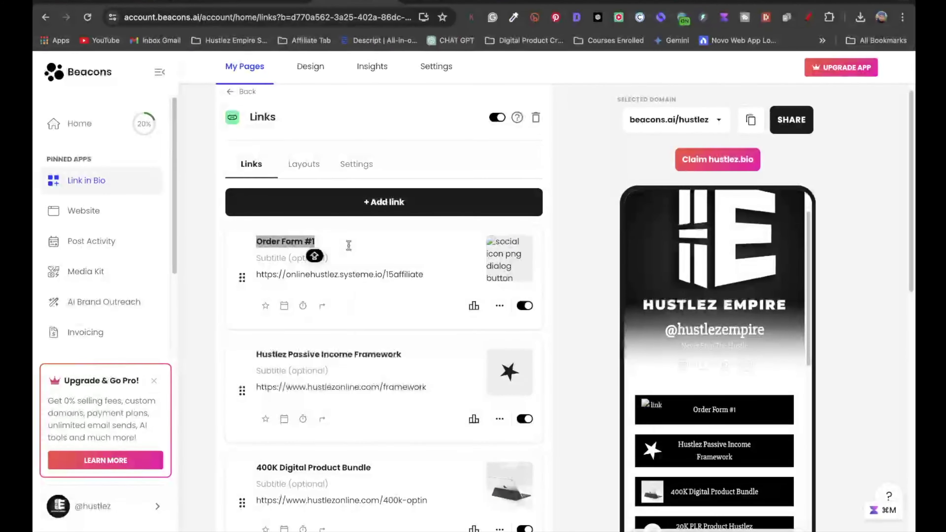
key("super+v")
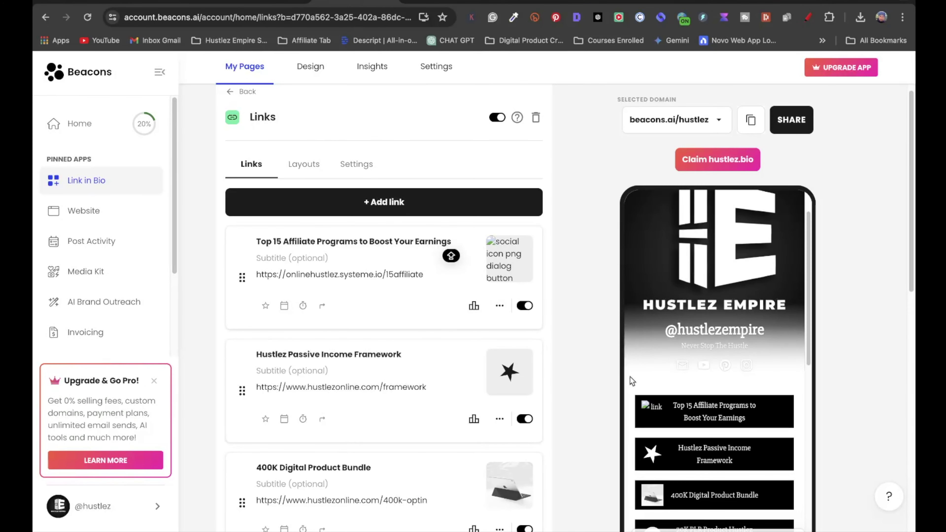
Step: Replace the Top 15 Affiliate Programs link's thumbnail with an Unsplash stock photo of dollar bills, searching for "DIGITAL DOWNLOADS"
left_click(504, 271)
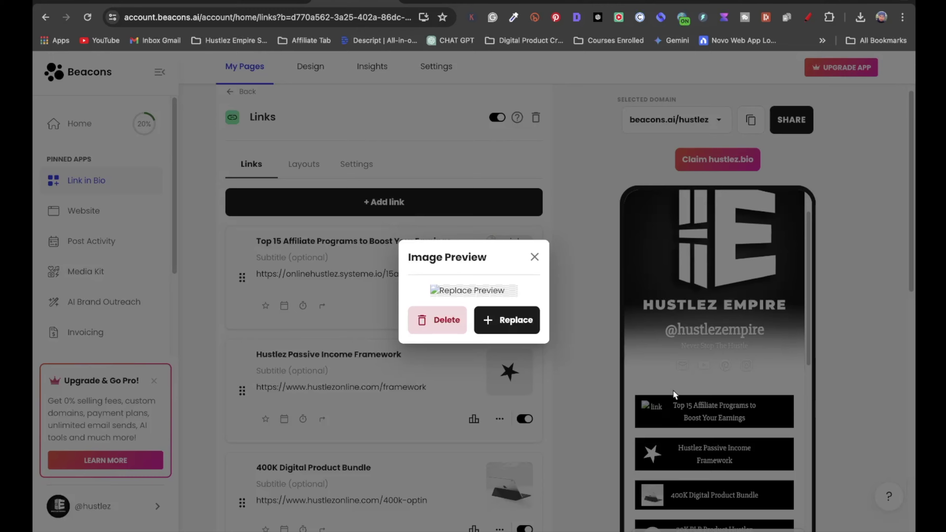
left_click(510, 321)
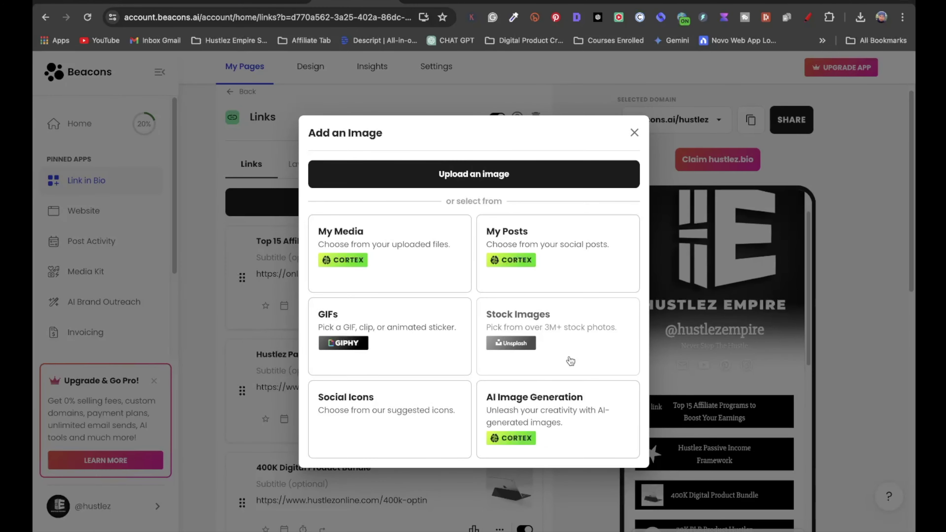
left_click(542, 336)
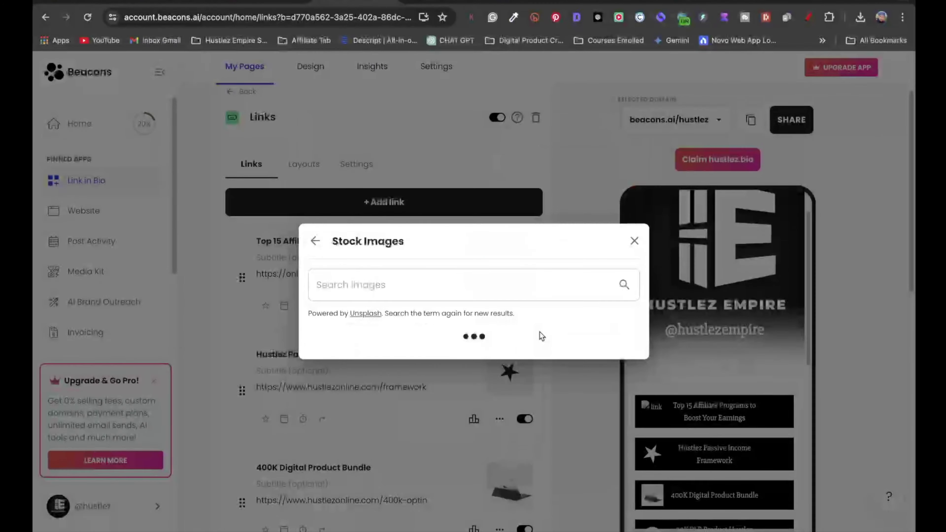
left_click(406, 120)
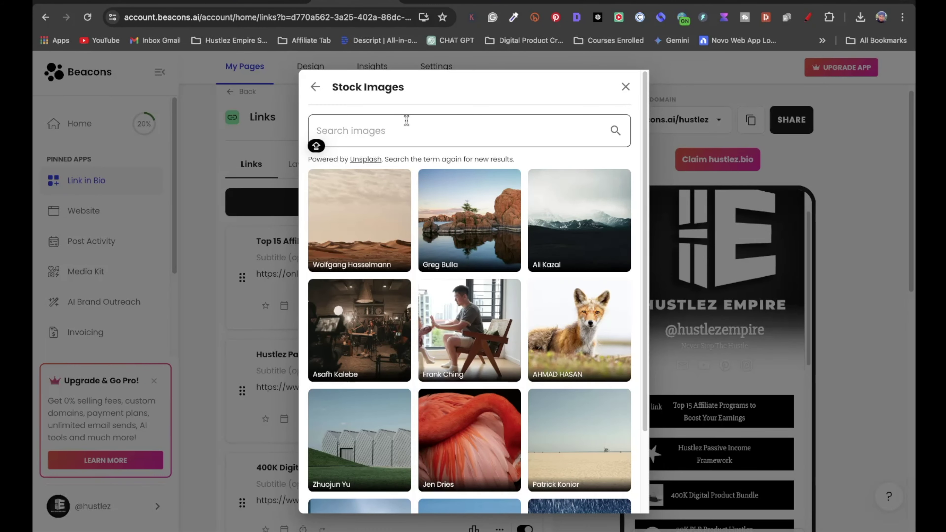
type("DIGITAL DOWNLOADS")
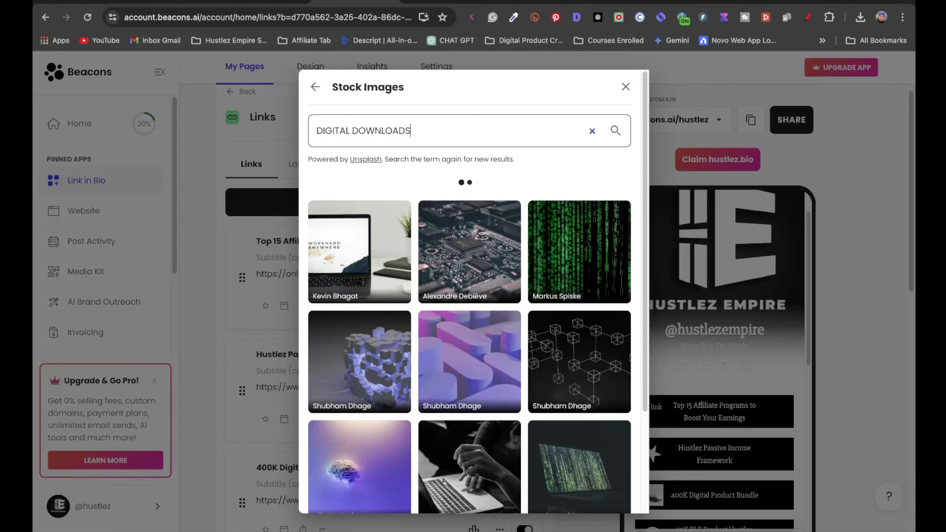
scroll(490, 244, "down", 4)
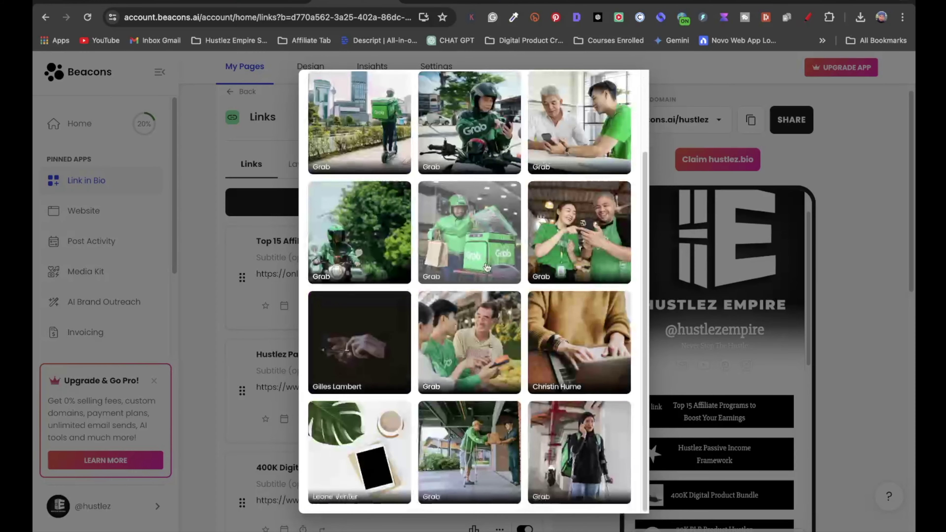
scroll(489, 245, "up", 4)
left_click(600, 465)
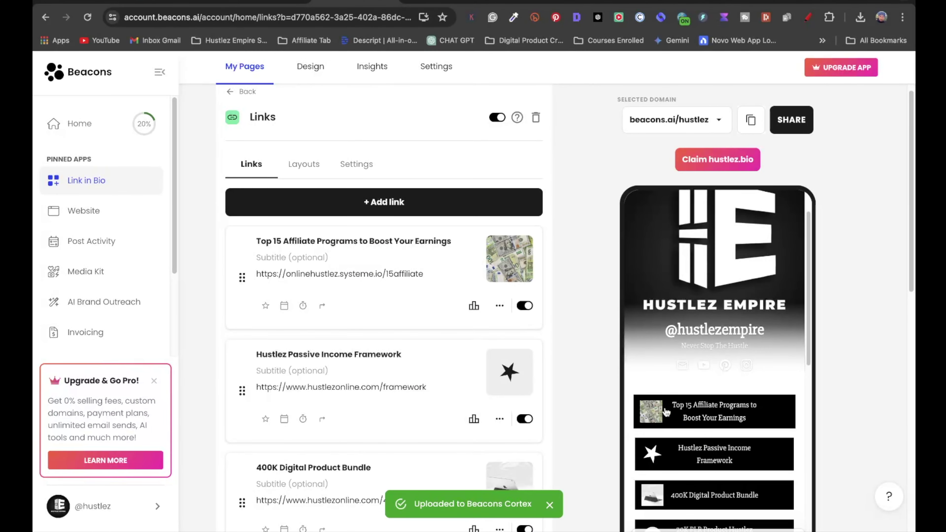
scroll(663, 429, "down", 2)
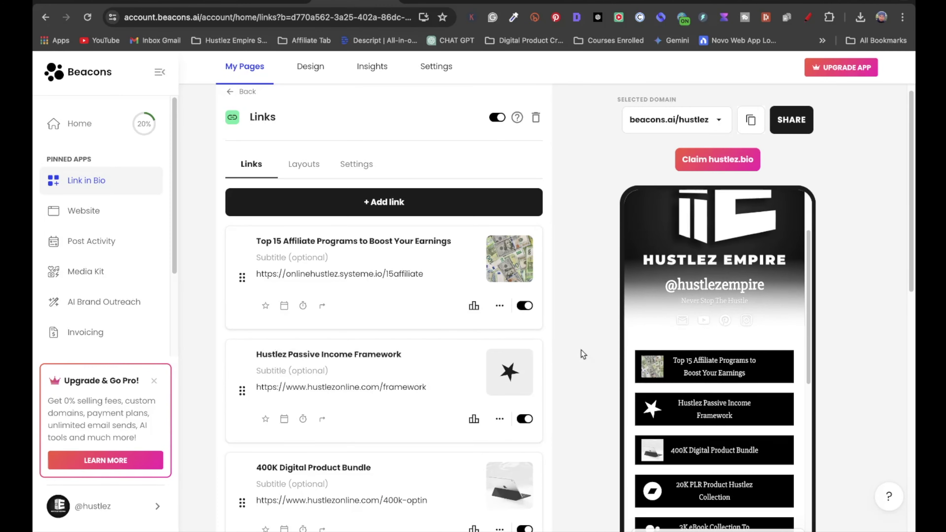
left_click(496, 257)
left_click(550, 437)
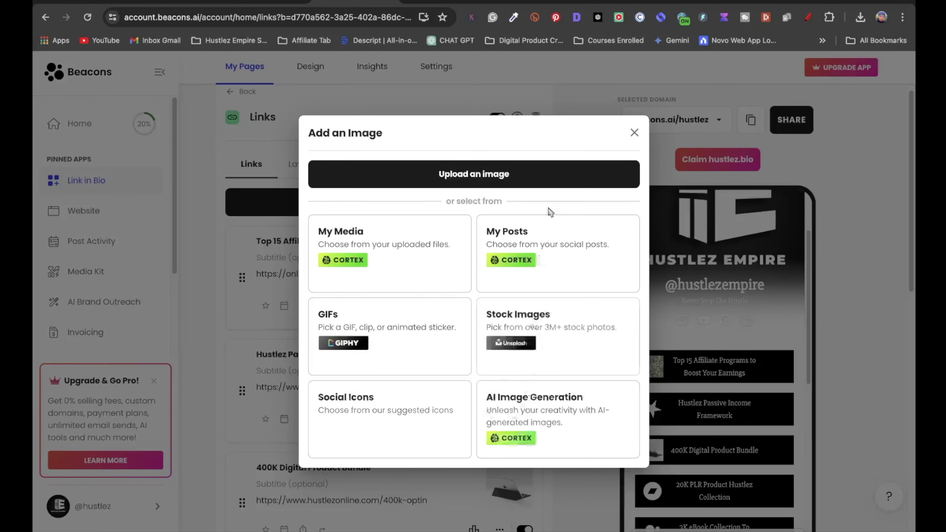
left_click(634, 132)
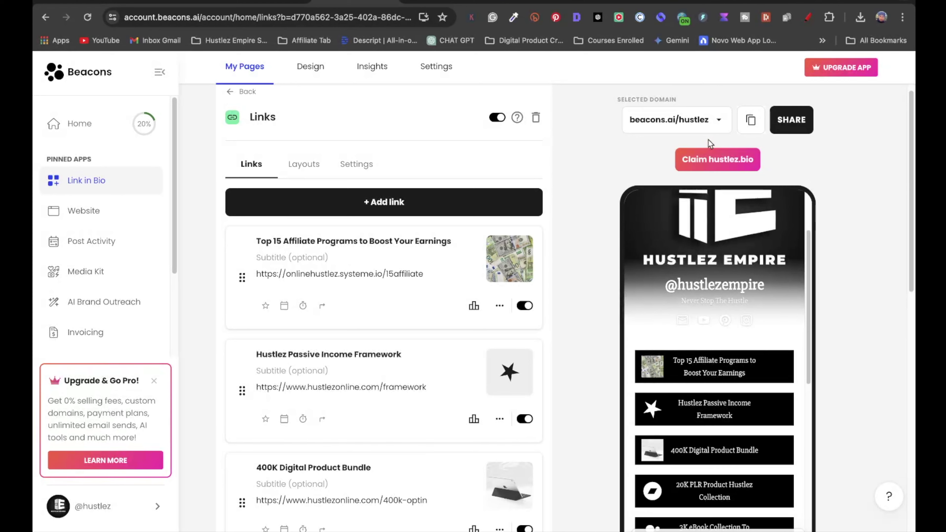
Step: Copy the Beacons page's link, load it in the Canva browser tab, and look through the published links
left_click(710, 128)
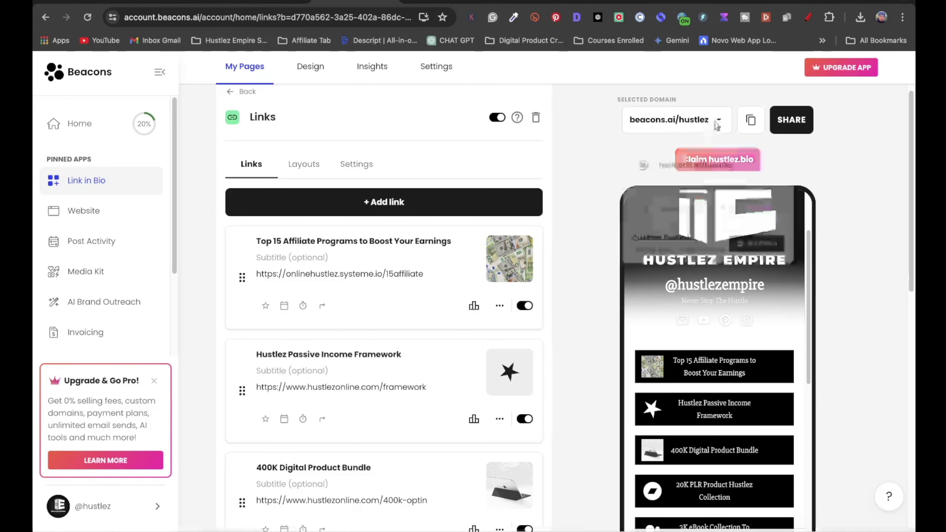
left_click(752, 123)
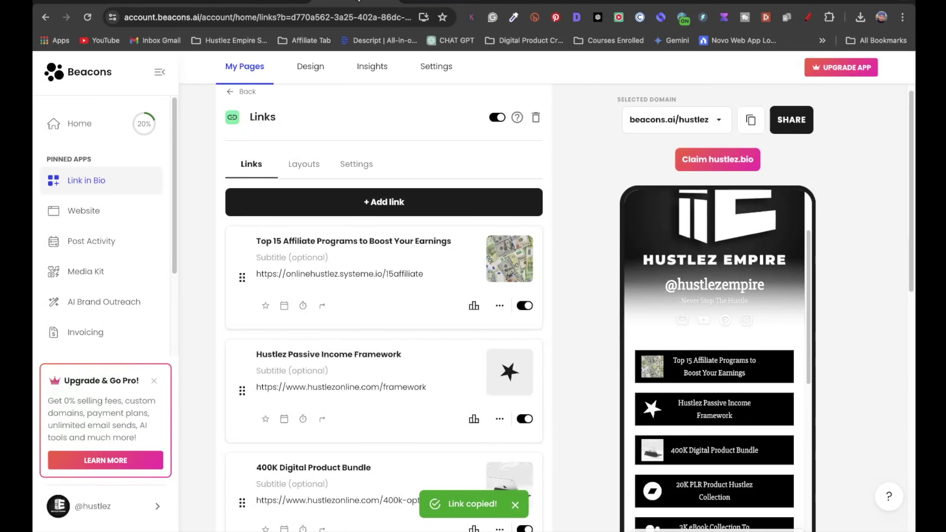
left_click(454, 3)
left_click(379, 17)
key("ctrl+v")
key("Return")
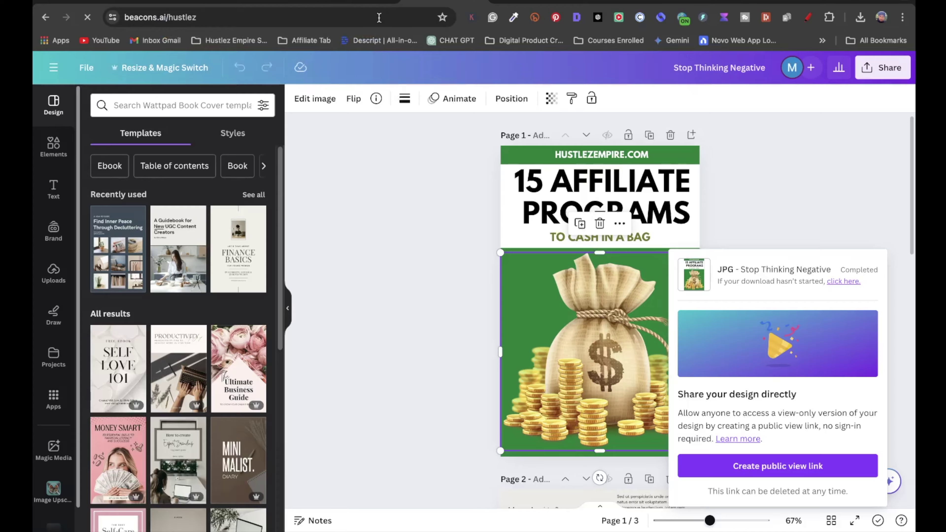
scroll(457, 163, "down", 5)
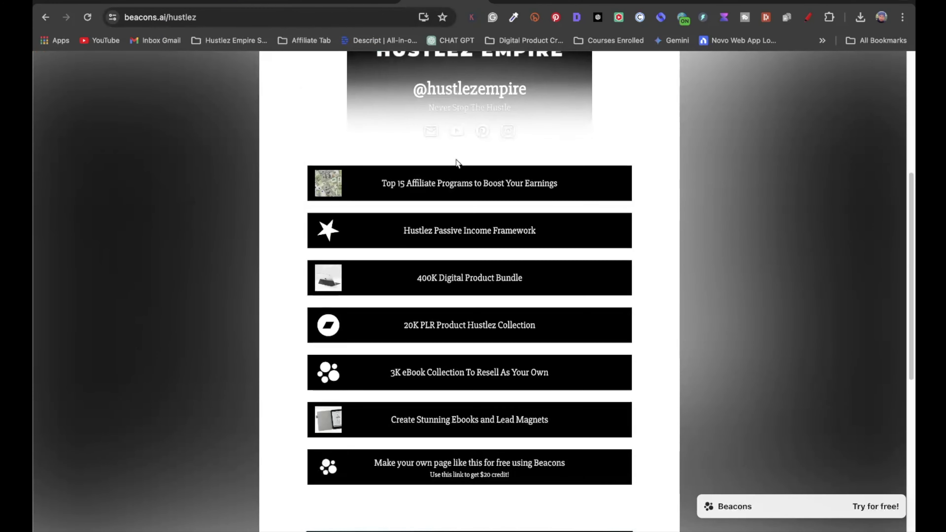
scroll(453, 175, "down", 2)
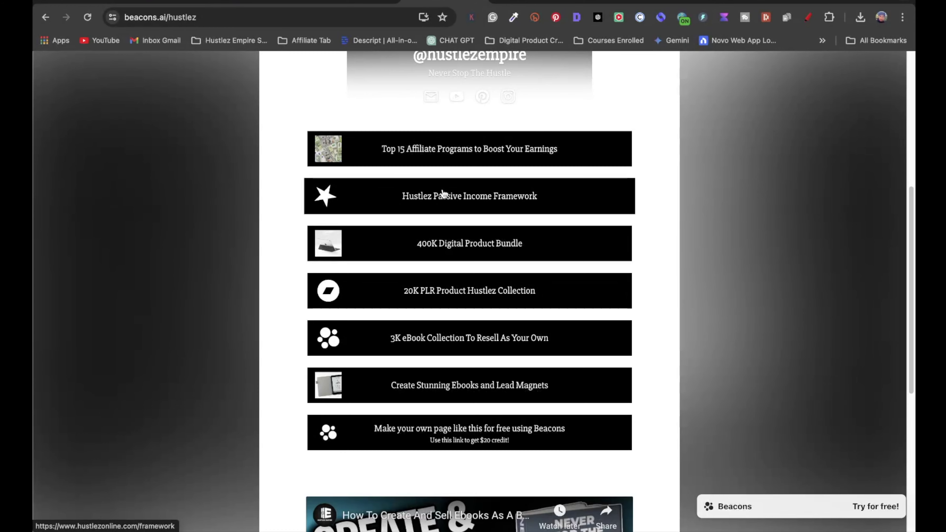
Step: Open the Top 15 Affiliate Programs link on the published Beacons page to check where it leads
left_click(367, 1)
scroll(791, 271, "down", 5)
key("ctrl+Tab")
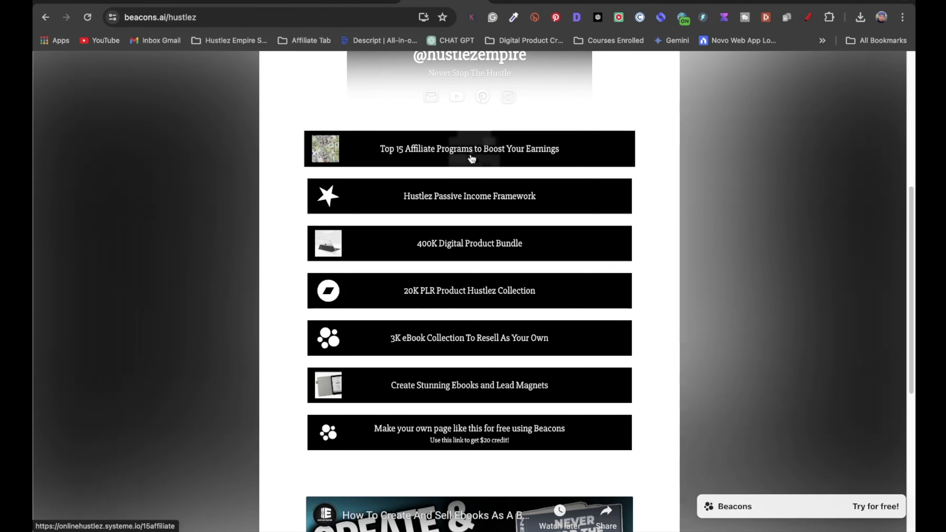
left_click(473, 157)
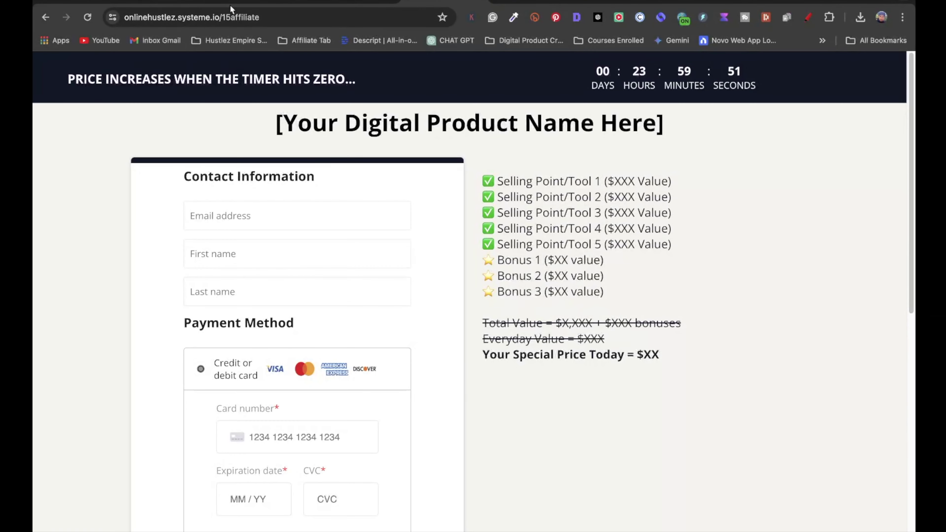
Step: Open the order form page in the systeme.io editor without restoring unsaved changes, and inspect the placeholder image's settings
left_click(76, 2)
left_click(201, 355)
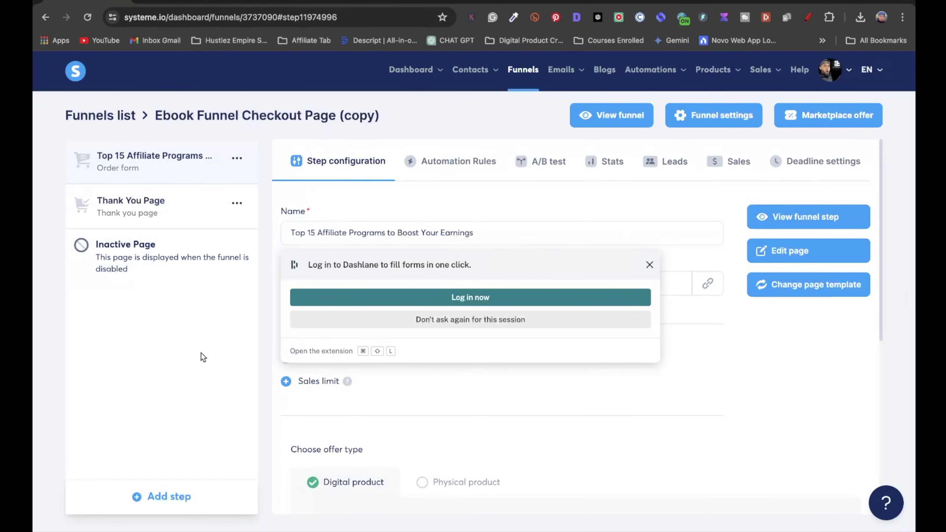
left_click(791, 261)
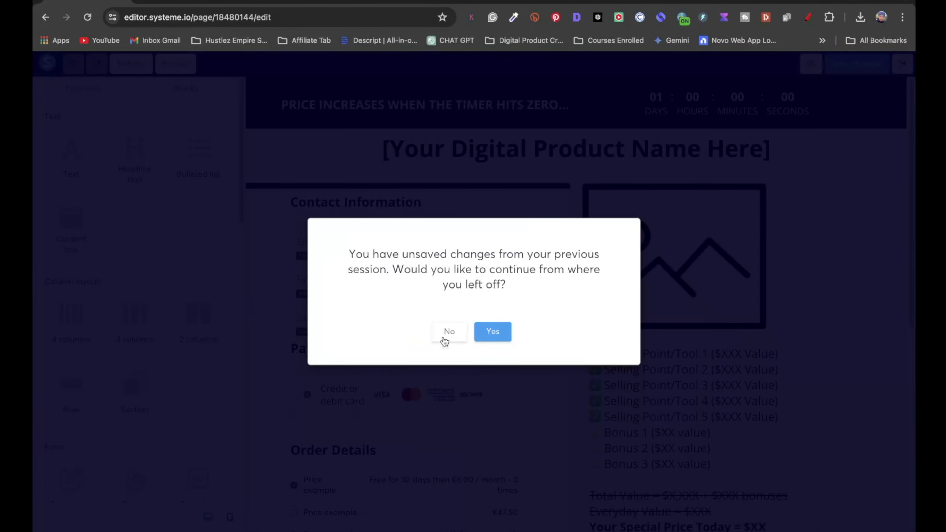
left_click(449, 331)
left_click(651, 297)
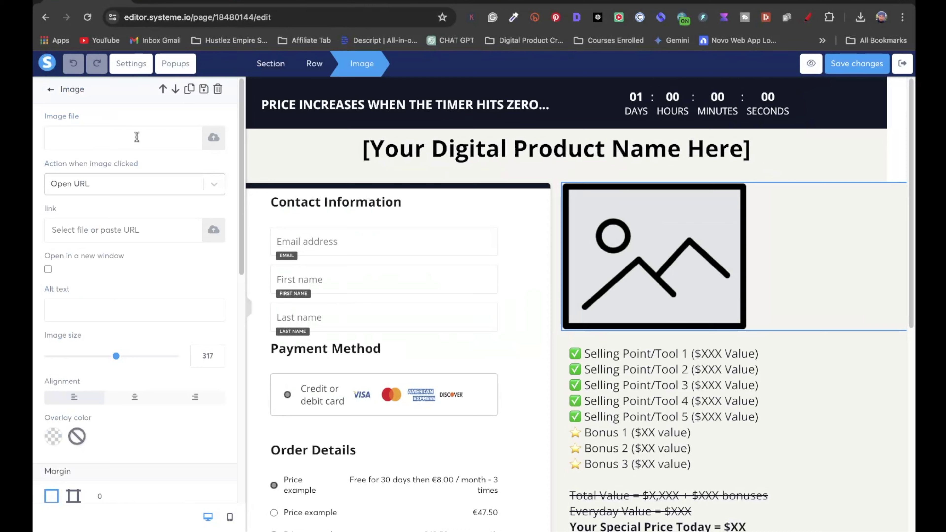
Step: Open Bitly in a new browser tab and start creating a new link
left_click(367, 1)
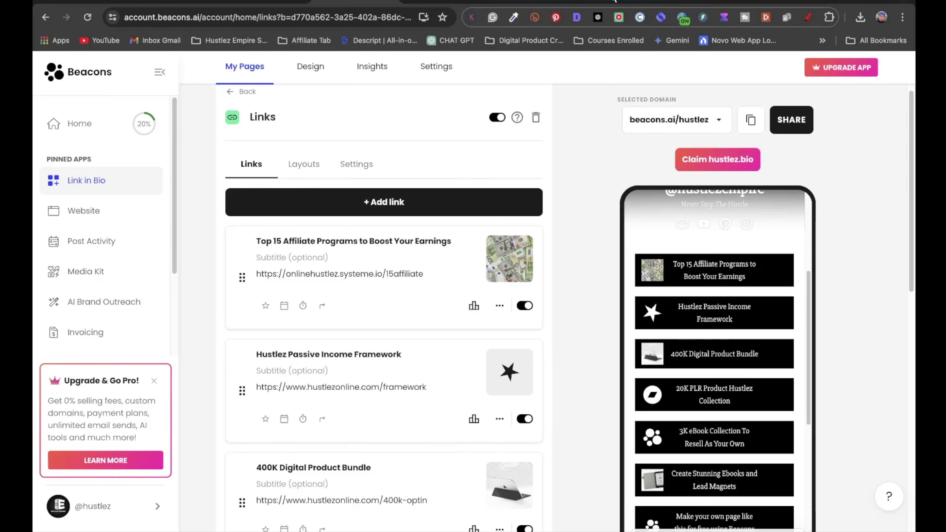
left_click(603, 1)
left_click(312, 13)
type("bitly")
key("Return")
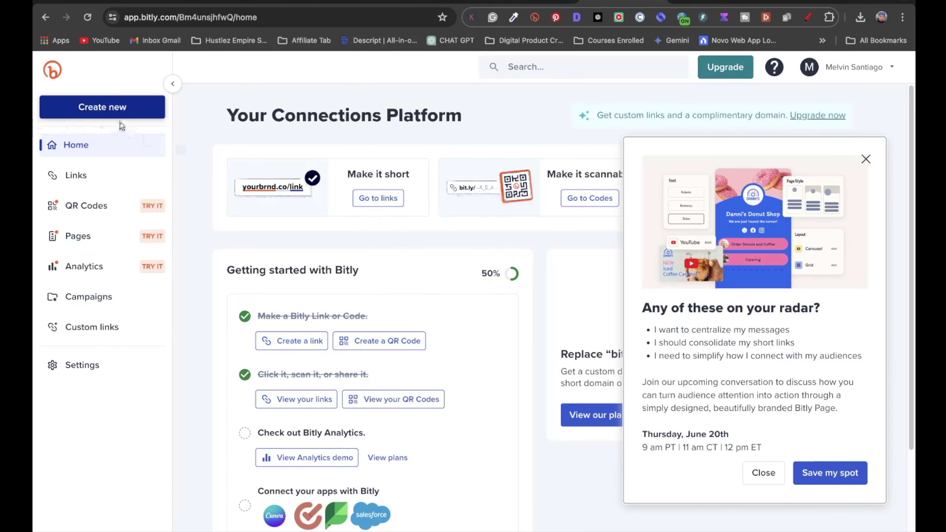
left_click(115, 109)
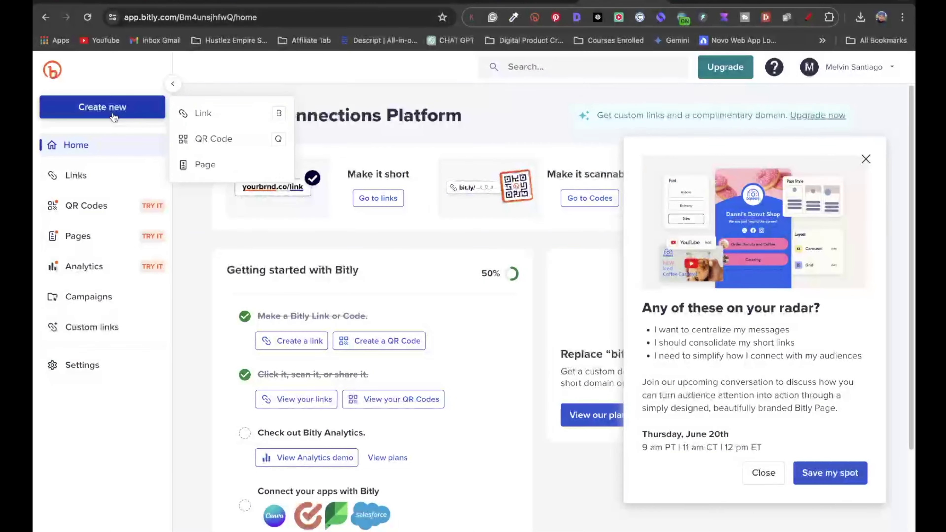
left_click(211, 113)
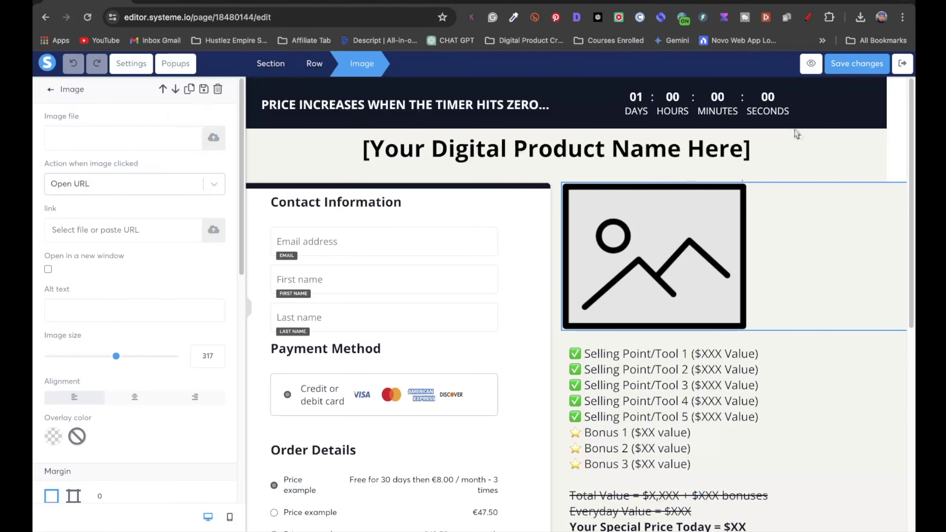
Step: Leave the systeme.io page editor, copy the order form step's URL, and enter it as the new Bitly link's destination
left_click(902, 63)
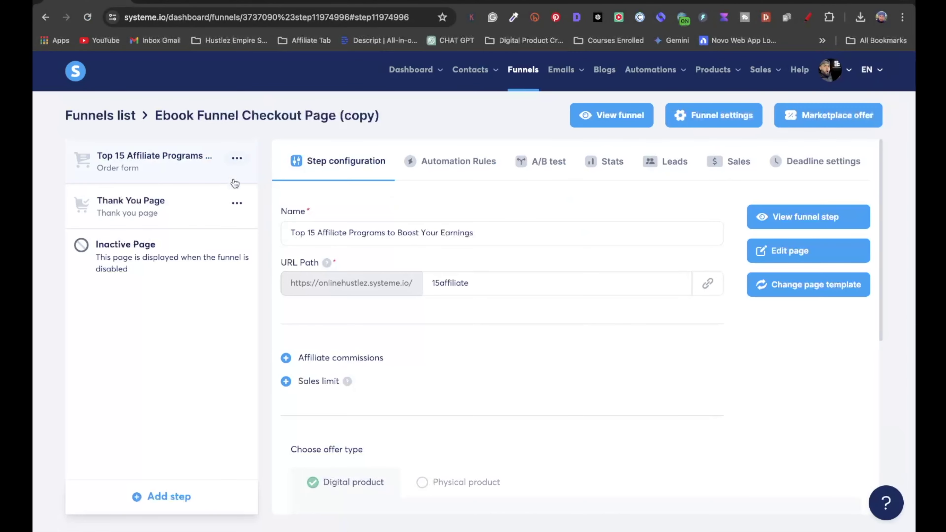
left_click(707, 283)
left_click(626, 1)
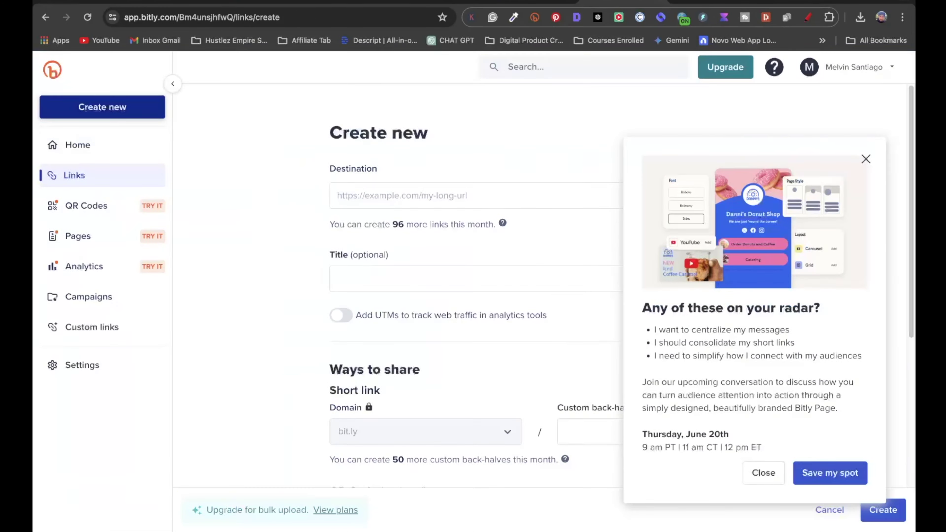
left_click(405, 199)
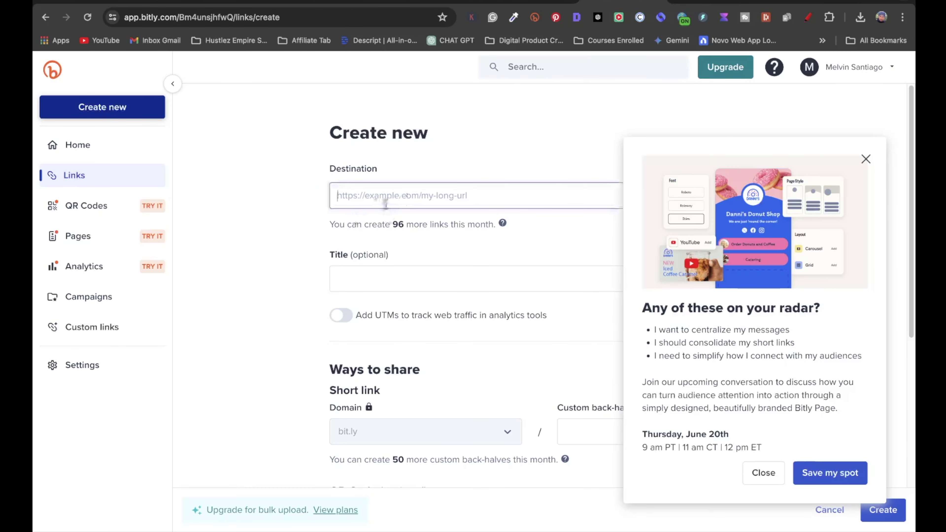
key("super+v")
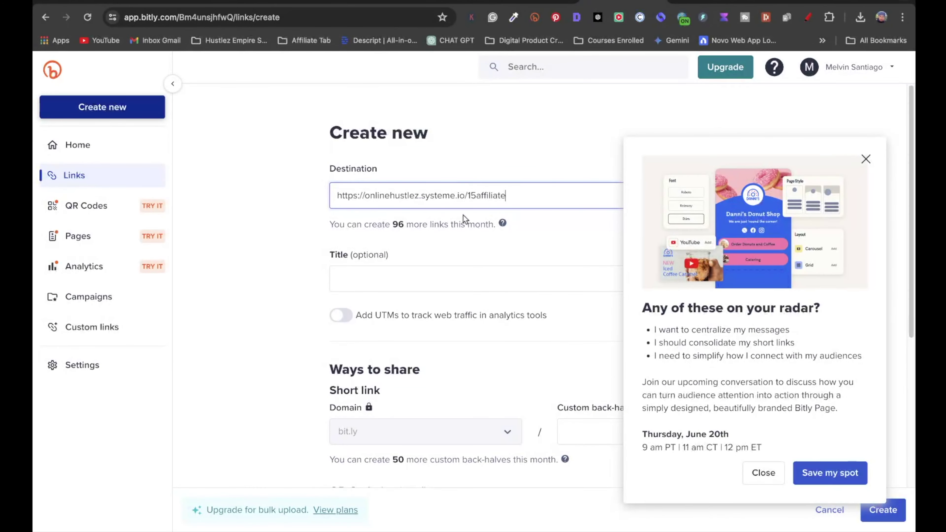
Step: Dismiss Bitly's promotional popup and title the new link "Order Form #1"
left_click(865, 159)
left_click(458, 278)
type("Order Form #1")
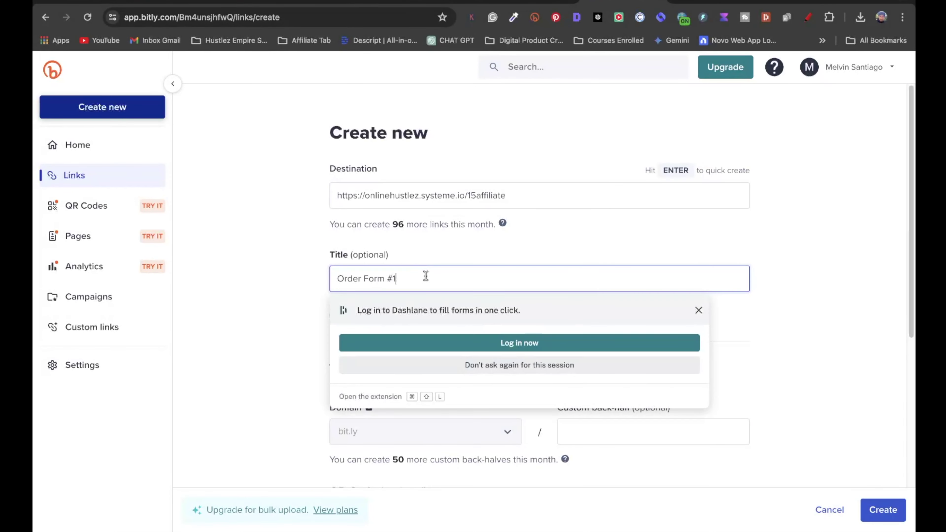
Step: Retitle the Bitly link "Top 15 Affiliate Programs to Boost Your Earnings" from the copied funnel step name, then create and copy the short link
left_click_drag(425, 276, 299, 263)
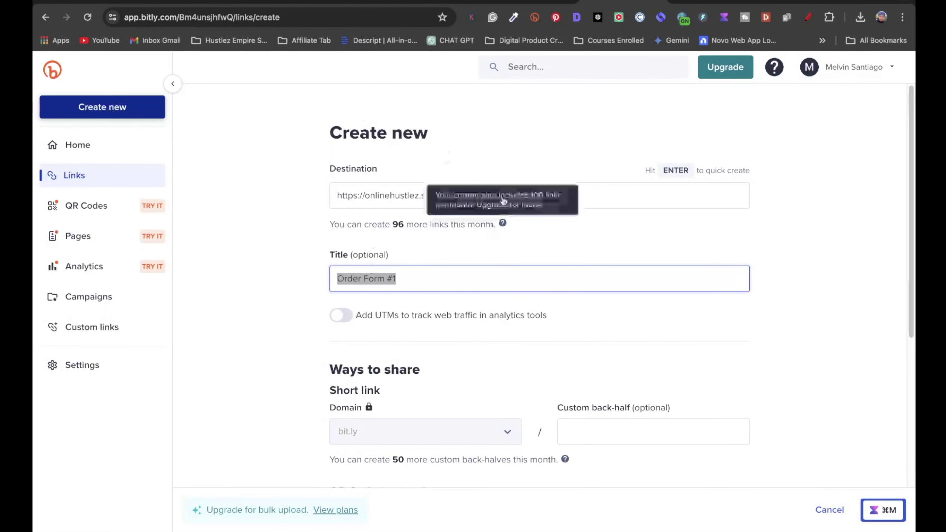
left_click(91, 2)
triple_click(498, 240)
key("super+c")
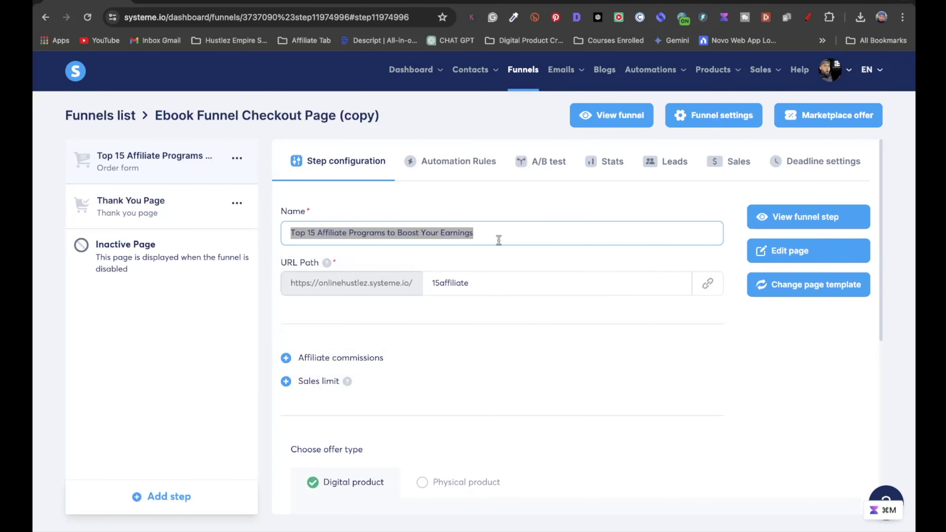
left_click(595, 2)
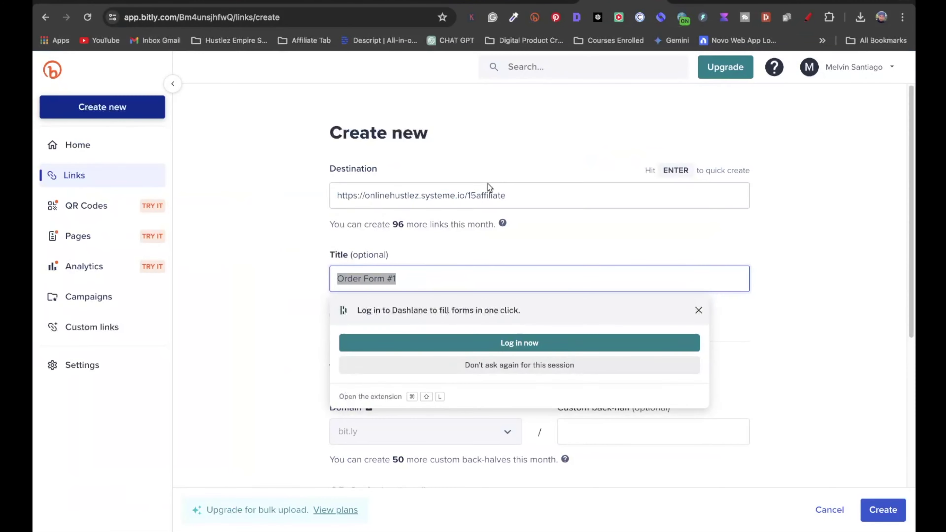
key("super+v")
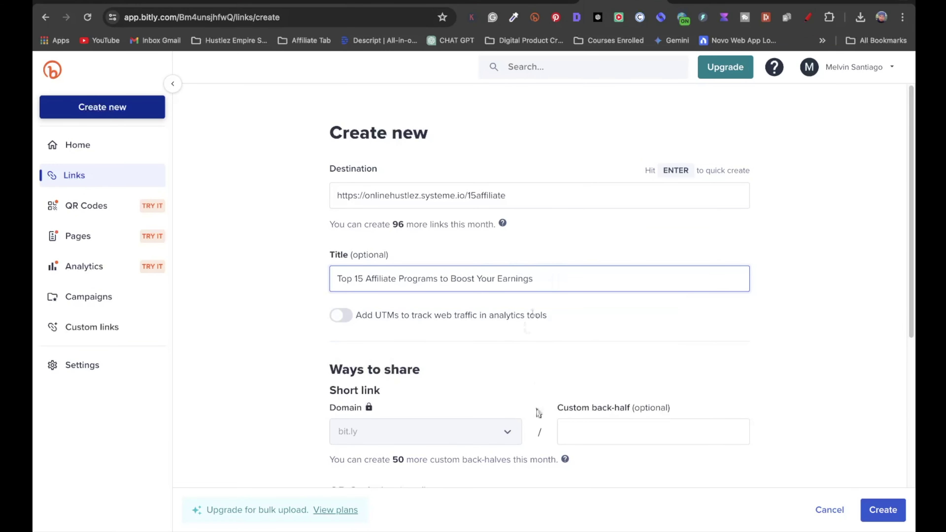
left_click(892, 510)
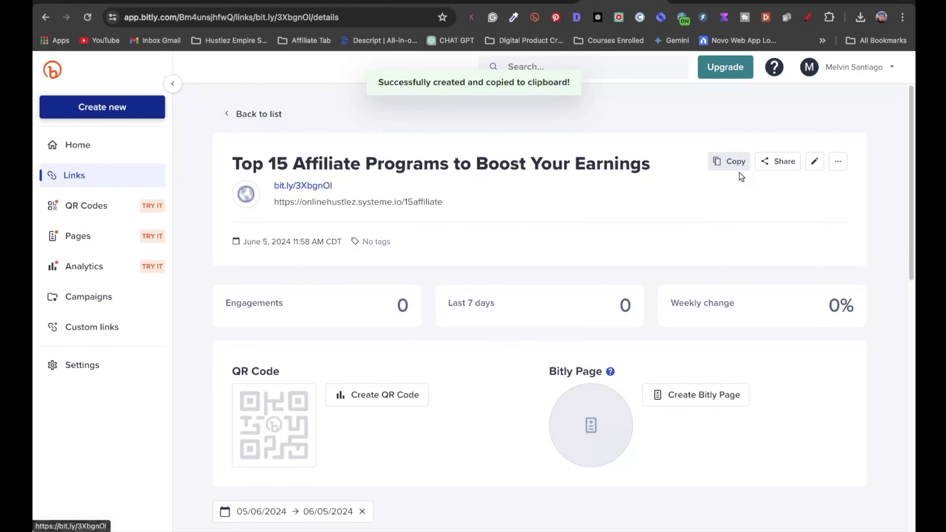
left_click(732, 163)
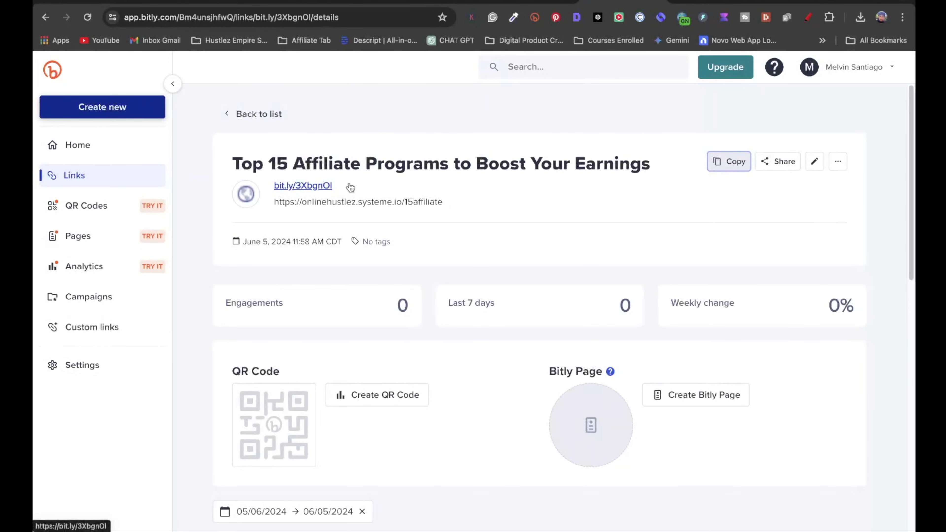
Step: Return to the top of the Google Docs outline, then ask Voila: "Please give me 5 video ideas around this plr ebook"
left_click(168, 3)
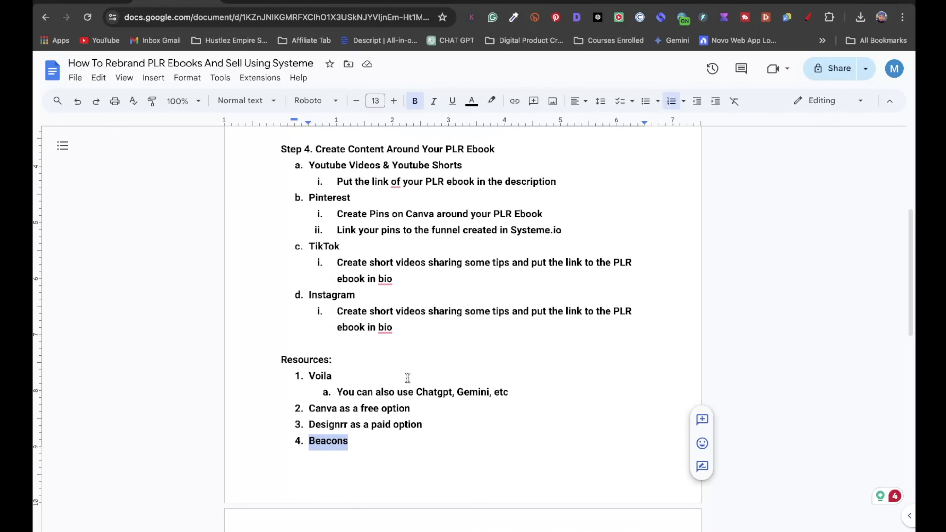
scroll(407, 377, "up", 7)
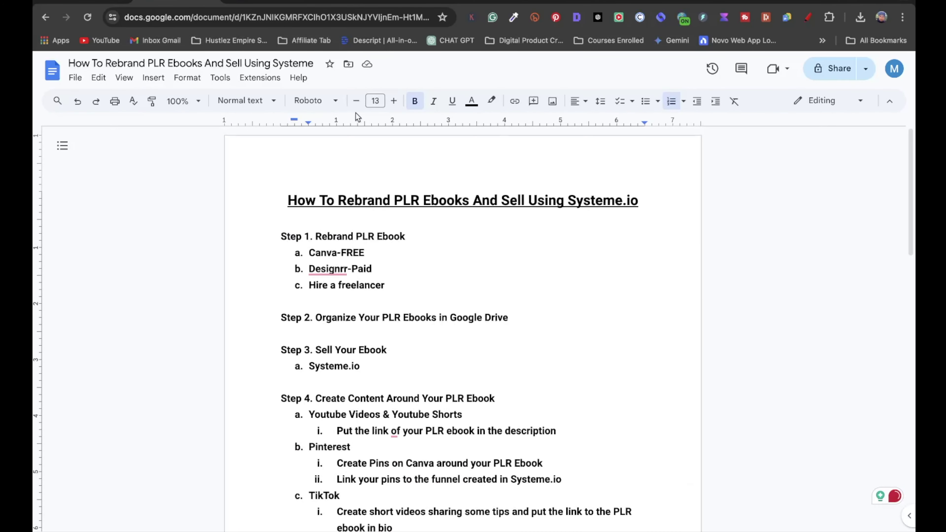
left_click(515, 3)
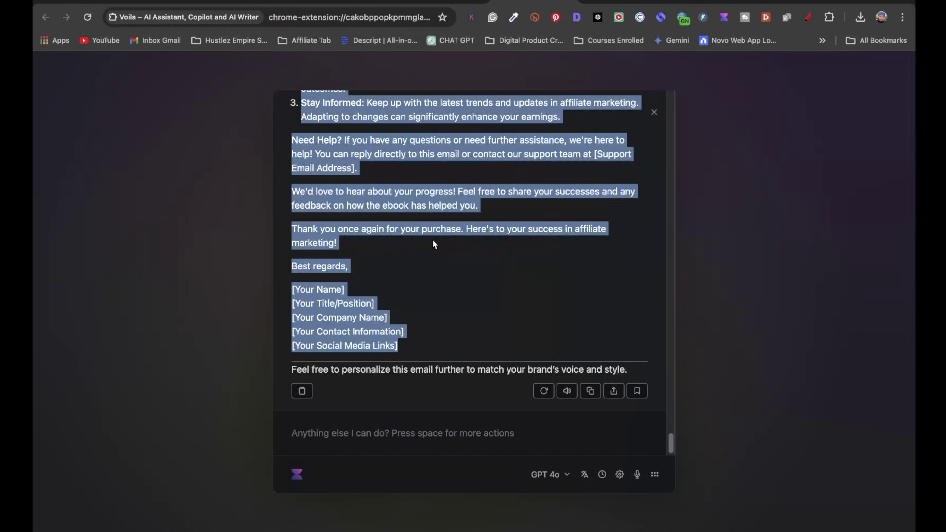
left_click(344, 428)
key("super+v")
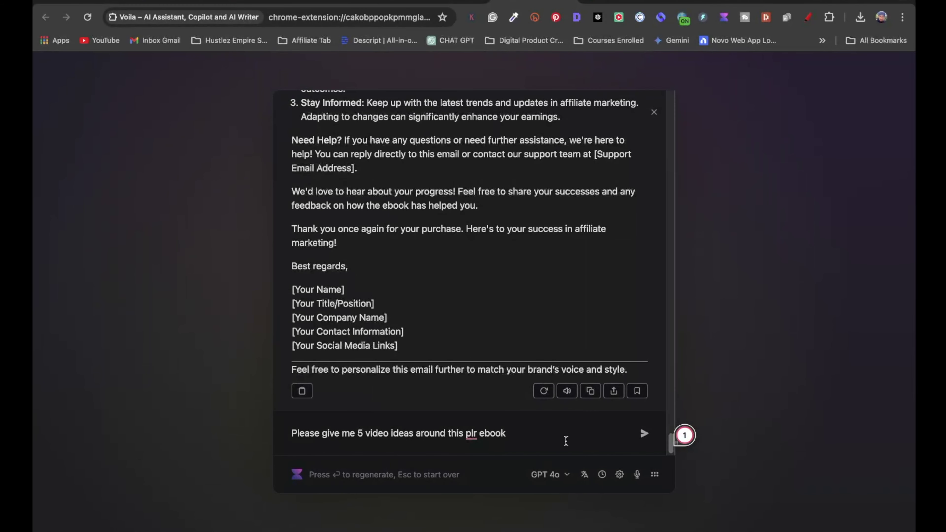
left_click(644, 433)
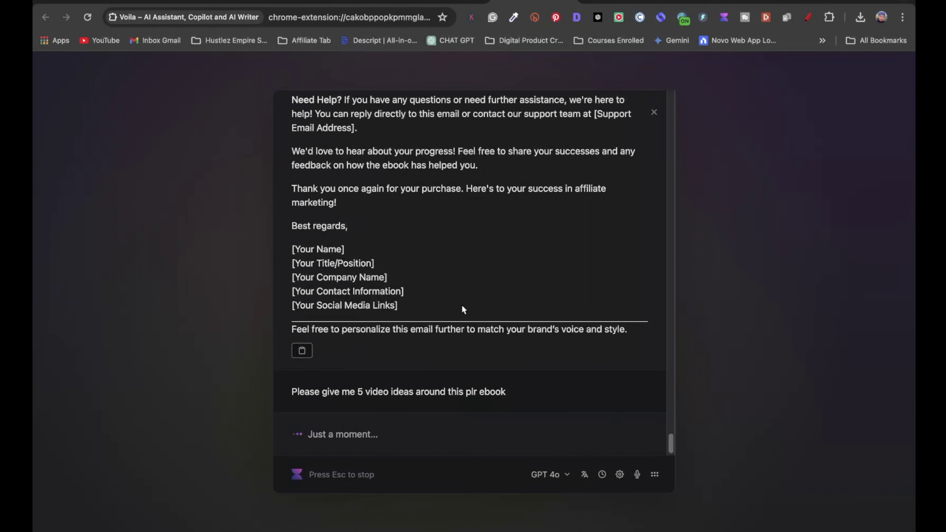